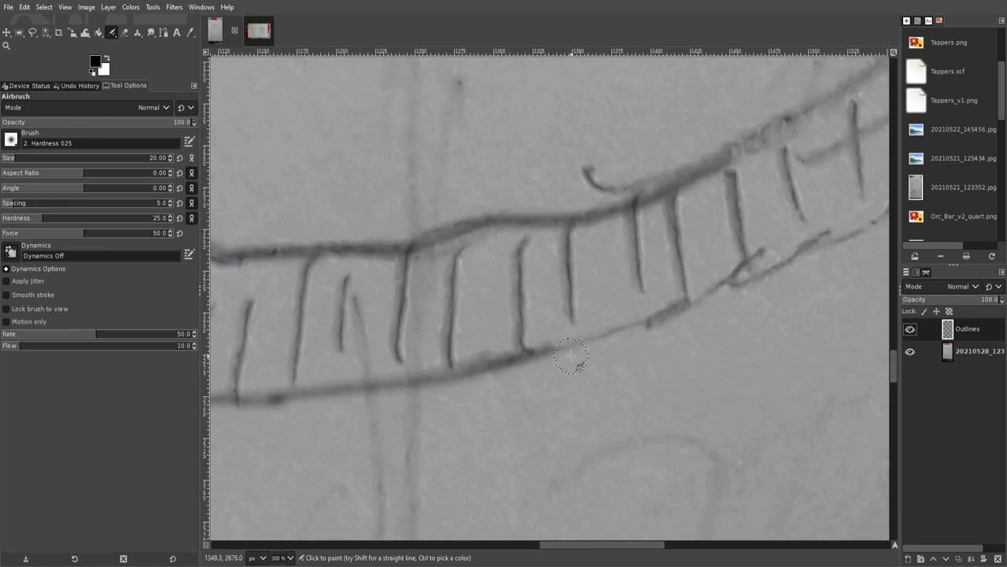
- Darken the collar's lower edge on Outlines, briefly hiding the scanned sketch to check it
shift+click(787, 214)
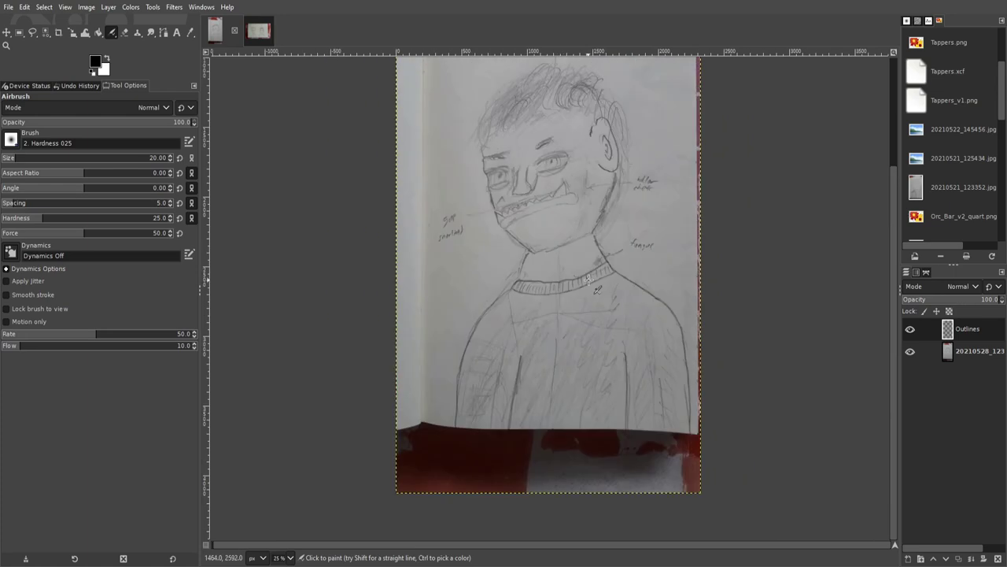
click(909, 351)
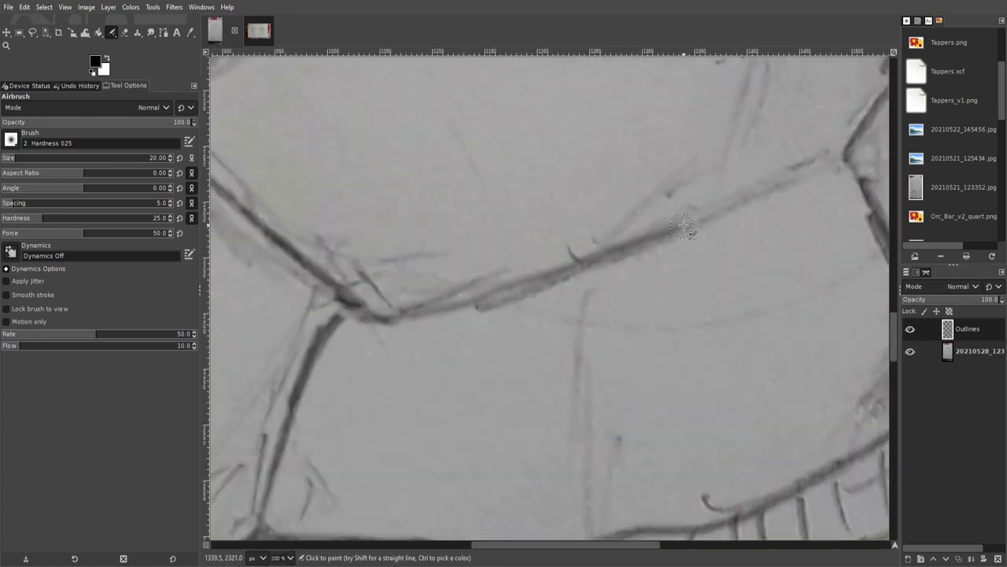
scroll(489, 305, down, 2)
click(909, 352)
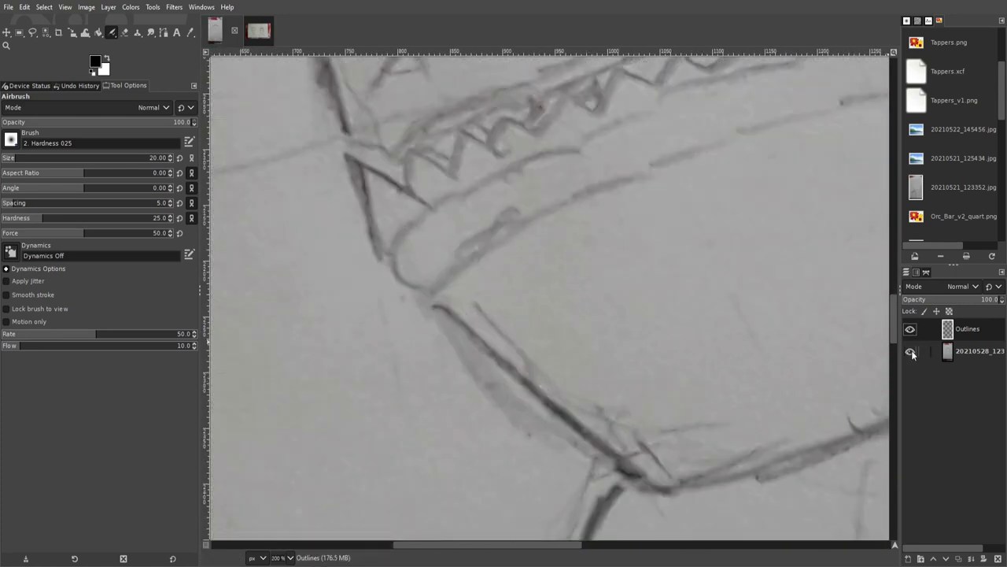
- Extend the jaw outline and give it a curved tip with the Airbrush
scroll(530, 331, up, 3)
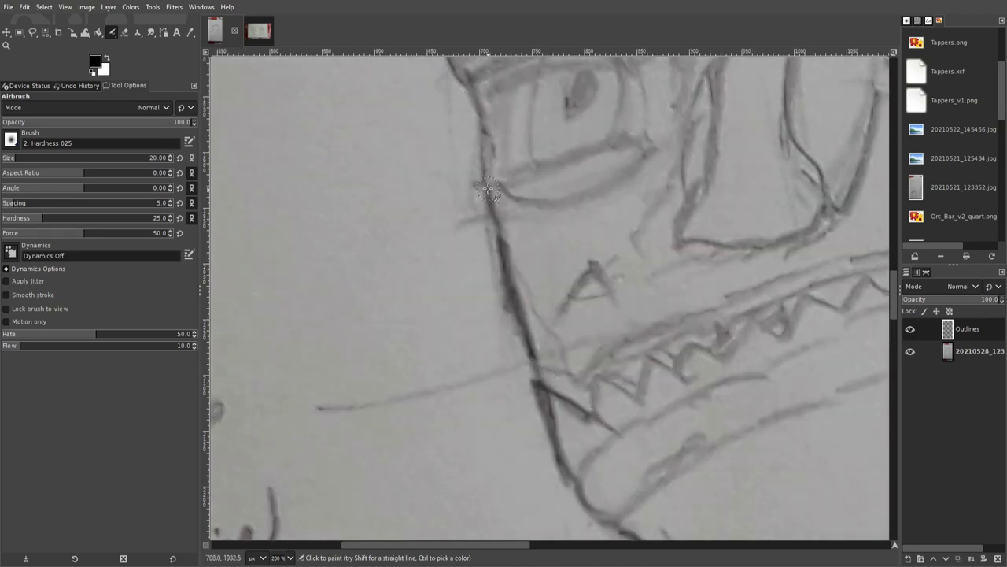
scroll(543, 314, up, 3)
scroll(567, 299, up, 2)
scroll(603, 277, right, 5)
scroll(617, 292, up, 5)
scroll(616, 292, right, 5)
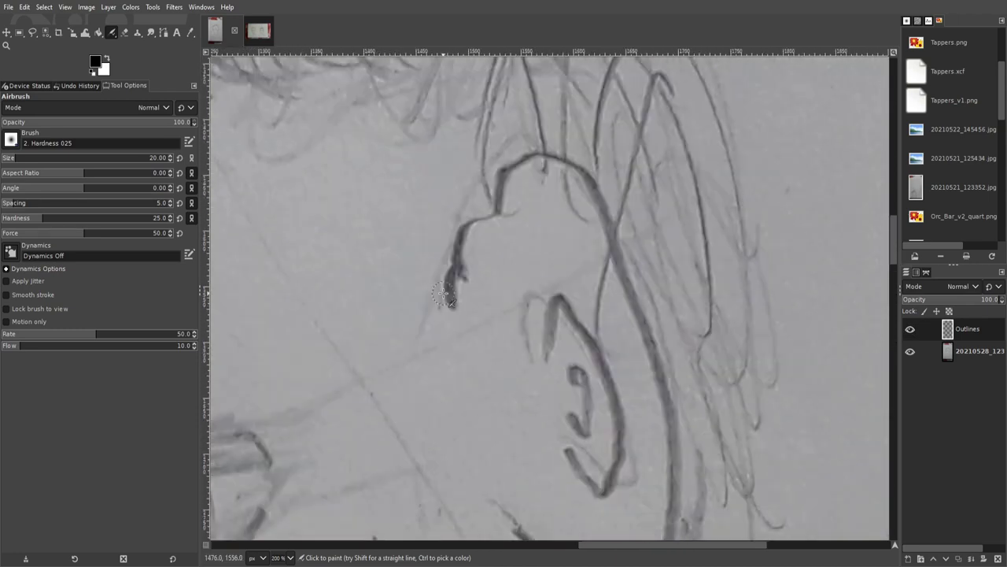
scroll(636, 378, down, 1)
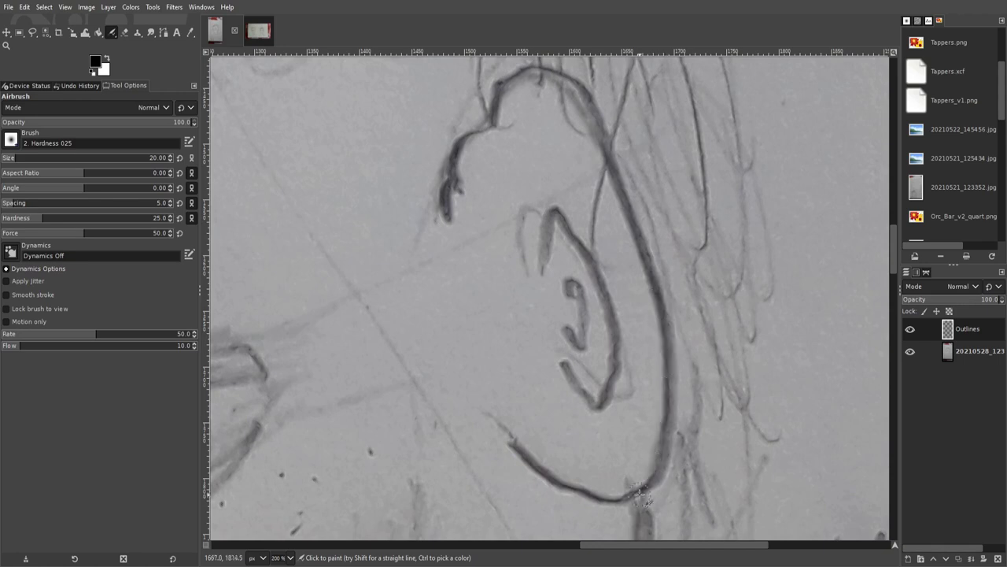
scroll(601, 335, down, 5)
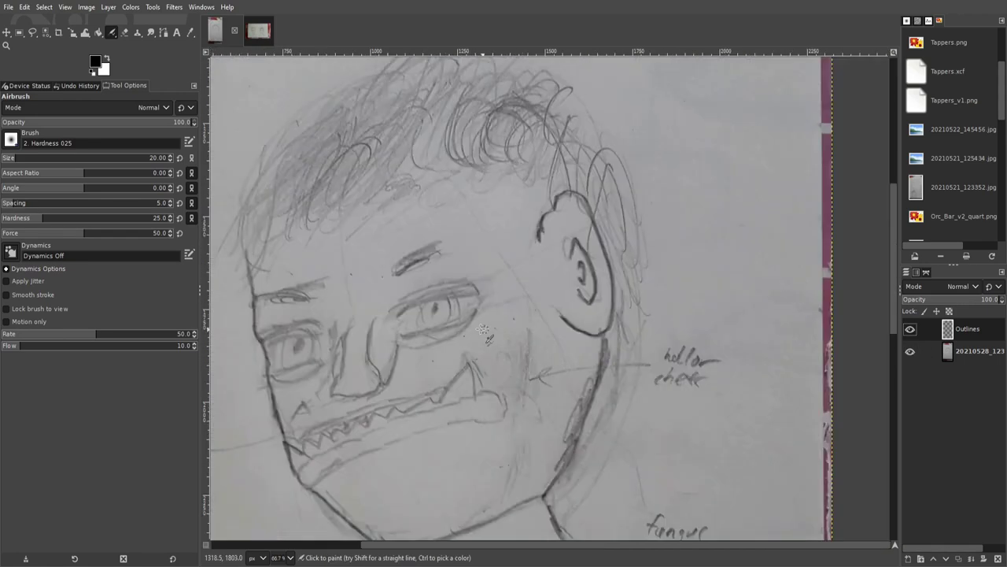
scroll(486, 244, up, 4)
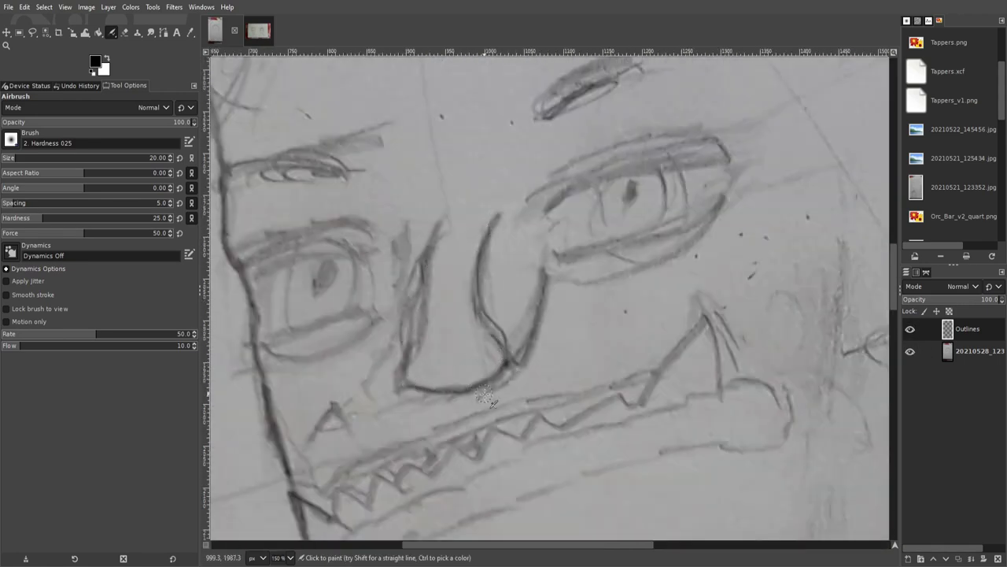
scroll(708, 370, down, 3)
scroll(671, 357, left, 3)
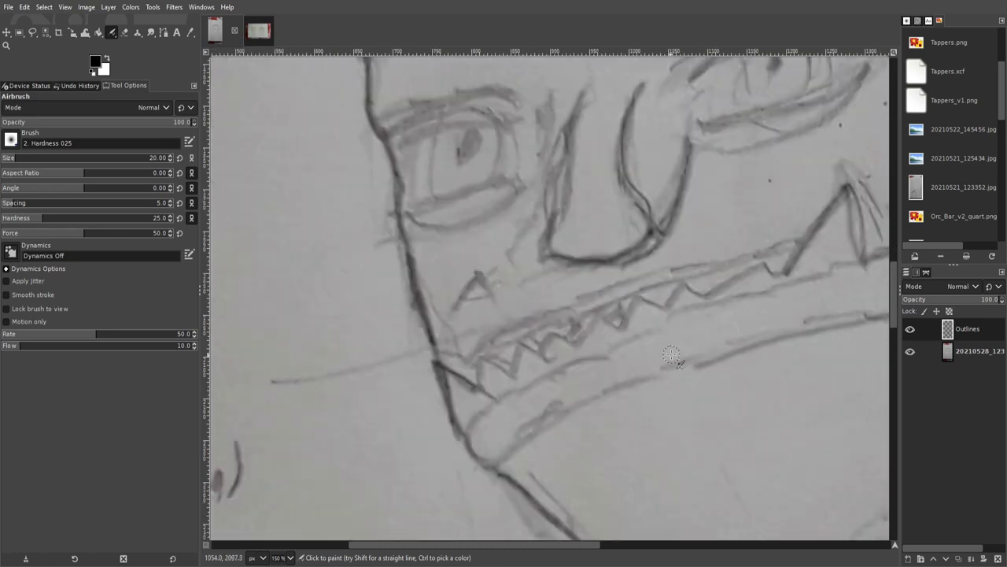
drag(582, 362, 779, 293)
scroll(779, 293, right, 3)
drag(708, 297, 849, 307)
click(910, 350)
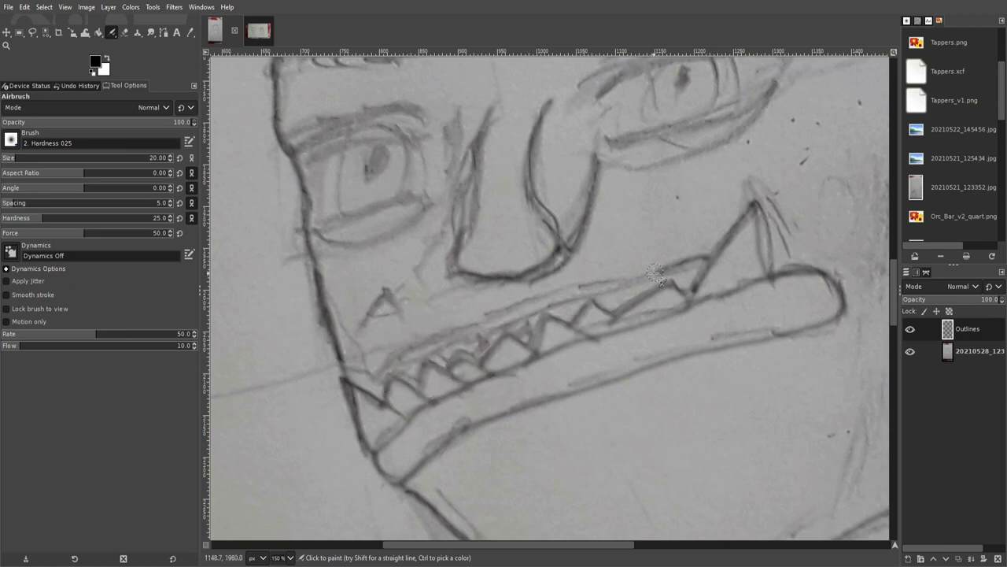
- Darken the left eye's upper eyelid, building up strokes over the gaps
scroll(275, 131, up, 2)
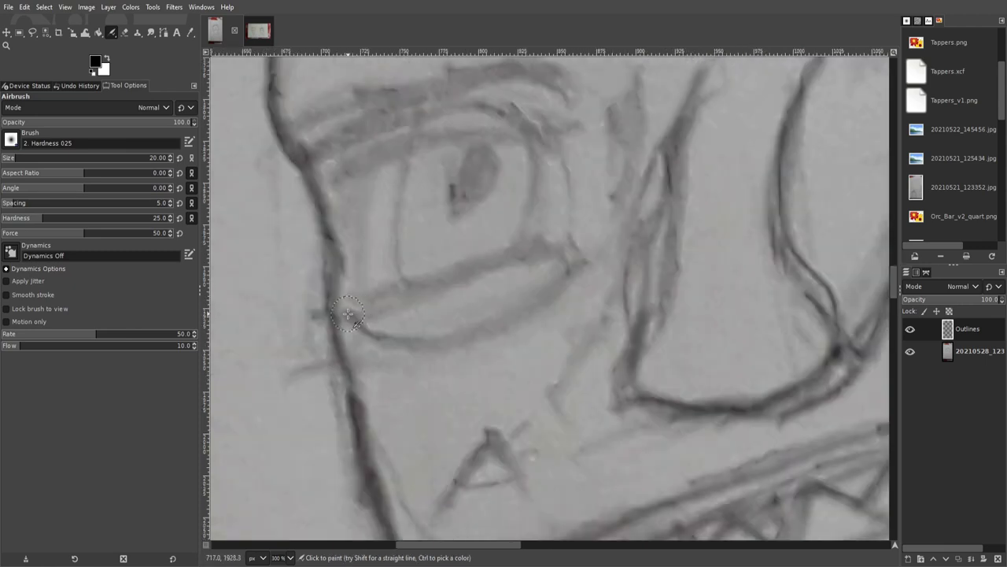
scroll(525, 285, up, 1)
drag(373, 272, 558, 229)
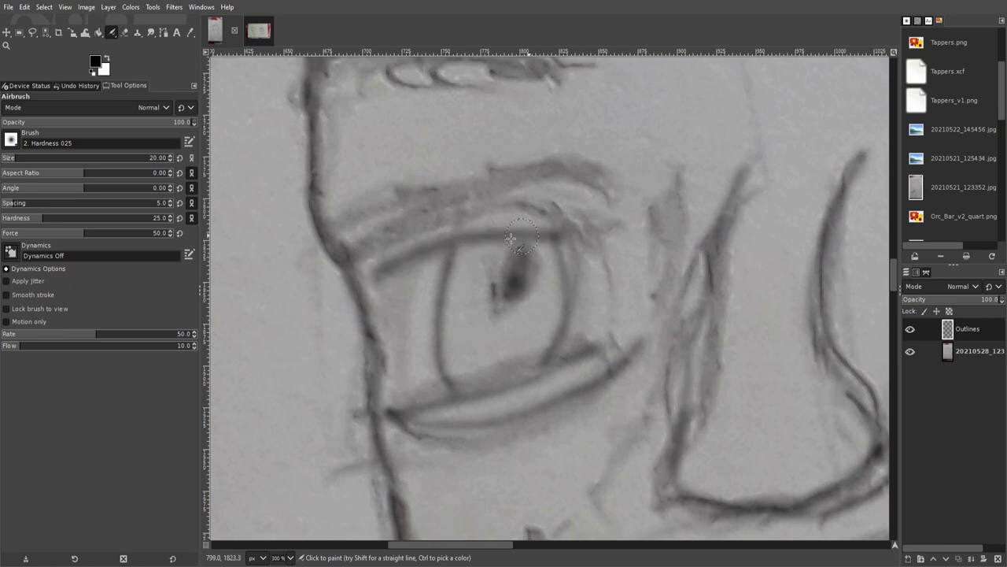
drag(346, 264, 614, 227)
scroll(465, 407, right, 5)
scroll(465, 407, right, 3)
- Darken the other eye's lower eyelid, inner corner, iris and upper eyelid
mouse_move(732, 264)
mouse_down()
mouse_move(598, 347)
mouse_move(394, 394)
mouse_up()
mouse_move(468, 232)
mouse_down()
mouse_move(459, 283)
mouse_move(598, 252)
mouse_up()
drag(410, 260, 732, 204)
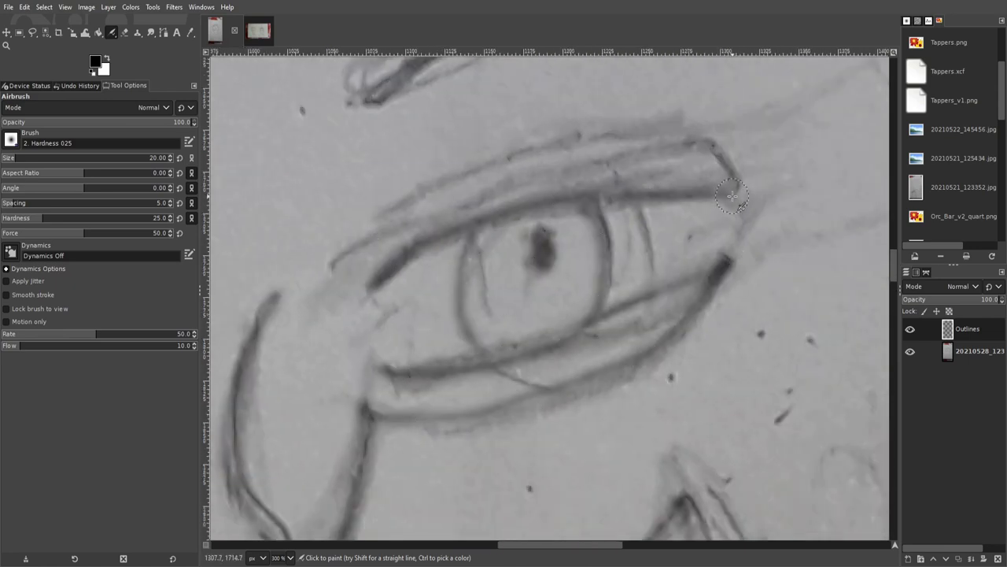
drag(480, 212, 736, 169)
scroll(468, 323, down, 5)
scroll(468, 323, up, 3)
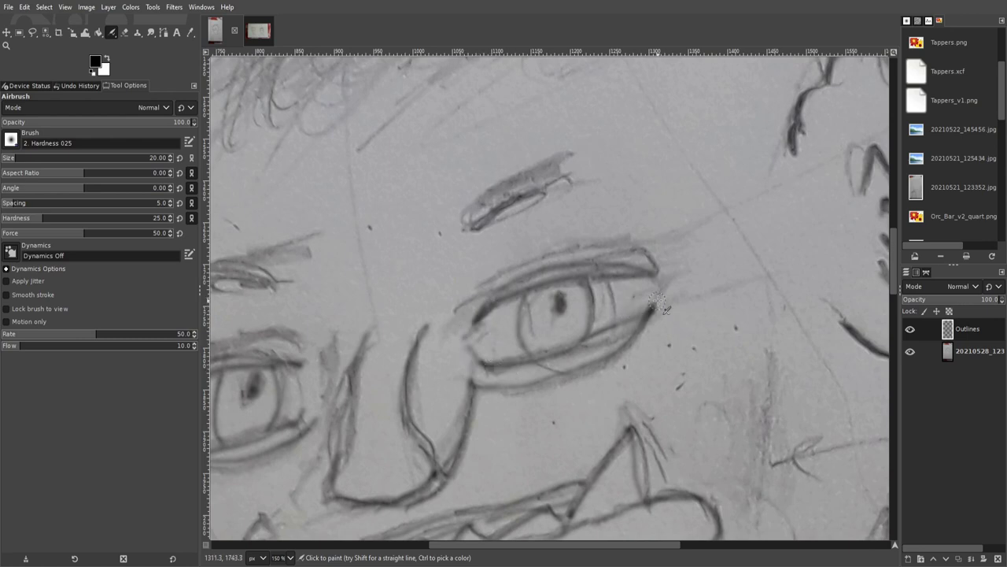
scroll(645, 316, up, 2)
scroll(719, 318, down, 3)
scroll(719, 319, down, 2)
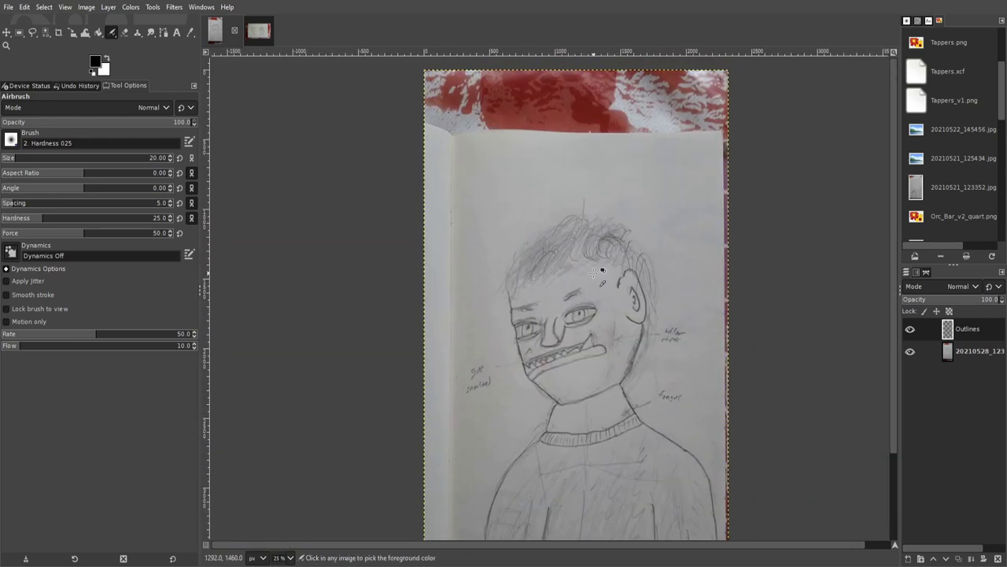
scroll(718, 318, up, 2)
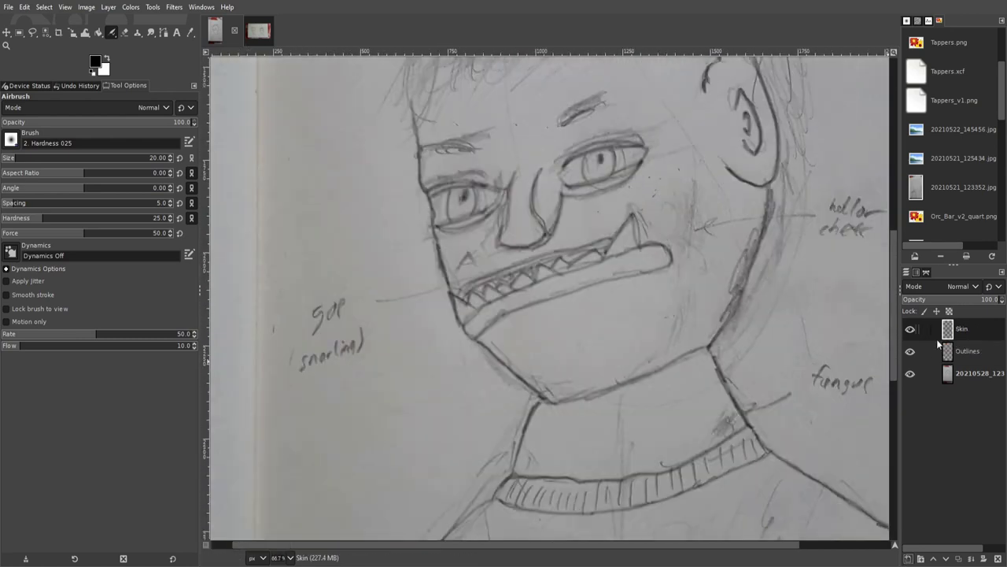
- Move the Skin layer below Outlines and switch to the Paintbrush
drag(961, 329, 961, 358)
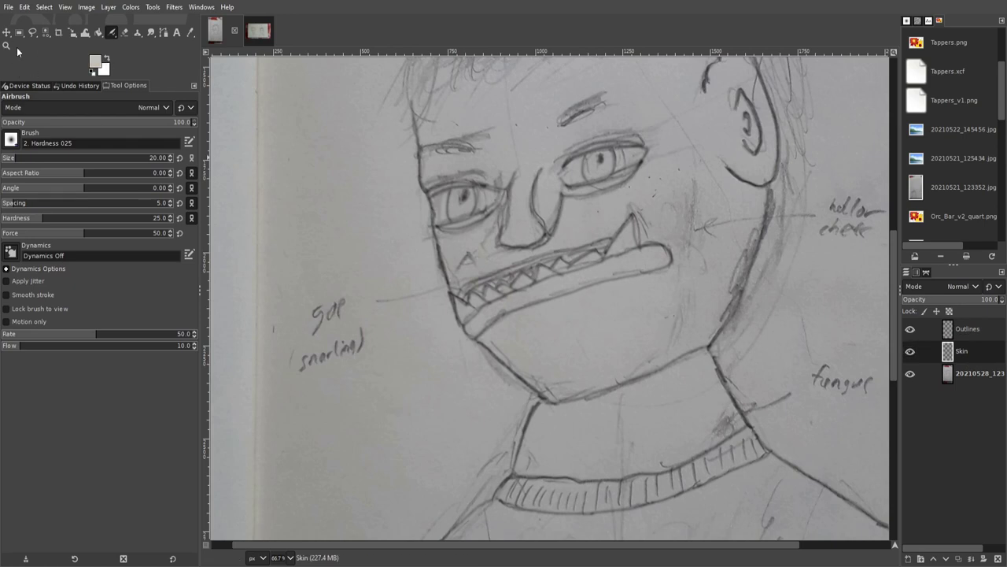
scroll(409, 303, up, 1)
key(p)
scroll(512, 263, up, 1)
scroll(396, 283, up, 1)
- Paint beige skin colour along the jaw edge
drag(396, 282, 671, 201)
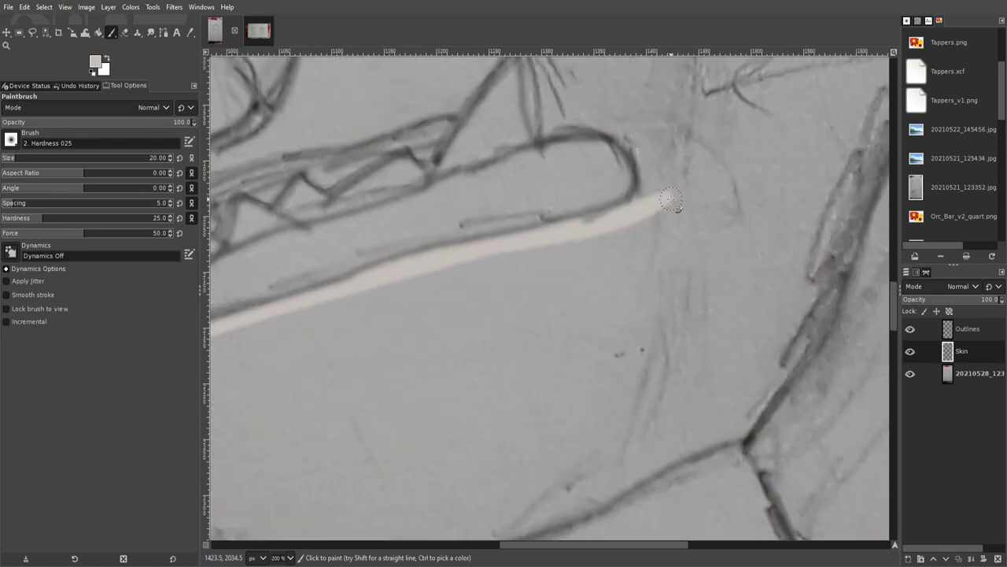
scroll(671, 201, down, 5)
drag(742, 59, 483, 393)
drag(562, 410, 417, 209)
scroll(417, 209, up, 4)
drag(543, 327, 355, 150)
- Bucket-fill the chin area with beige, then return to the Paintbrush
key(shift+b)
click(365, 144)
key(p)
- Draw straight beige lines along the face edge and the skin corner
scroll(393, 331, down, 5)
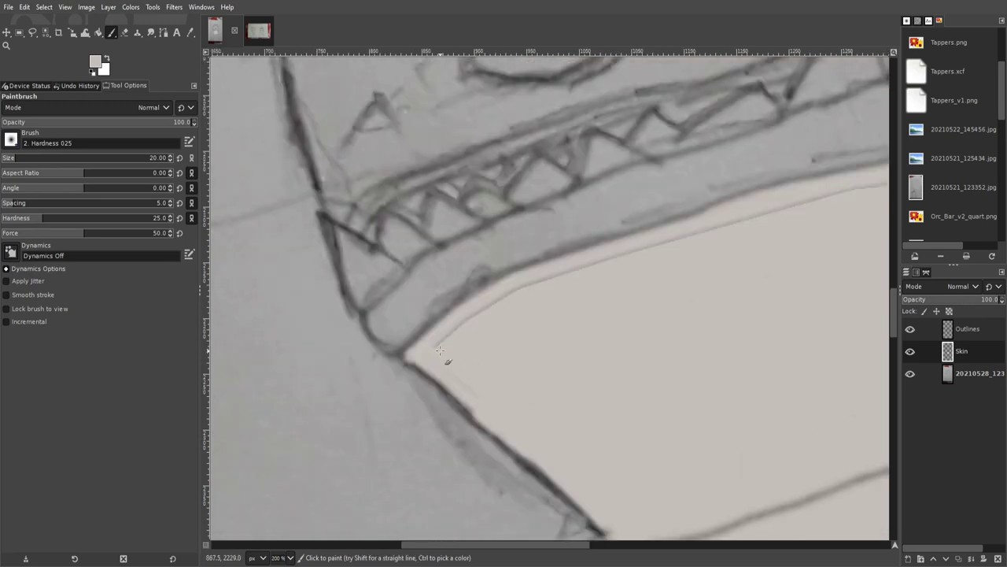
scroll(246, 405, right, 3)
scroll(824, 212, down, 3)
scroll(709, 166, right, 3)
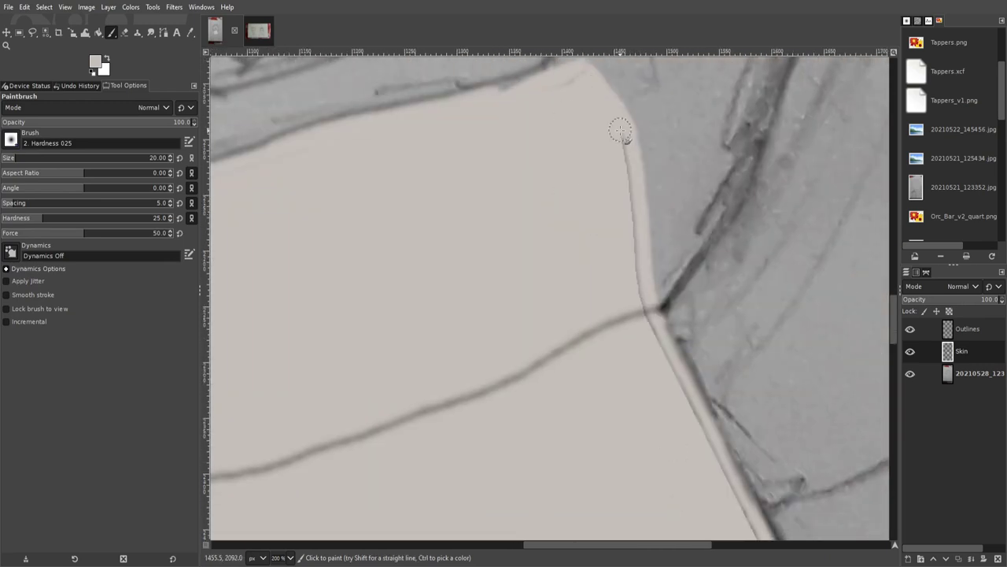
scroll(621, 130, down, 3)
scroll(555, 203, right, 2)
click(658, 405)
scroll(551, 394, down, 3)
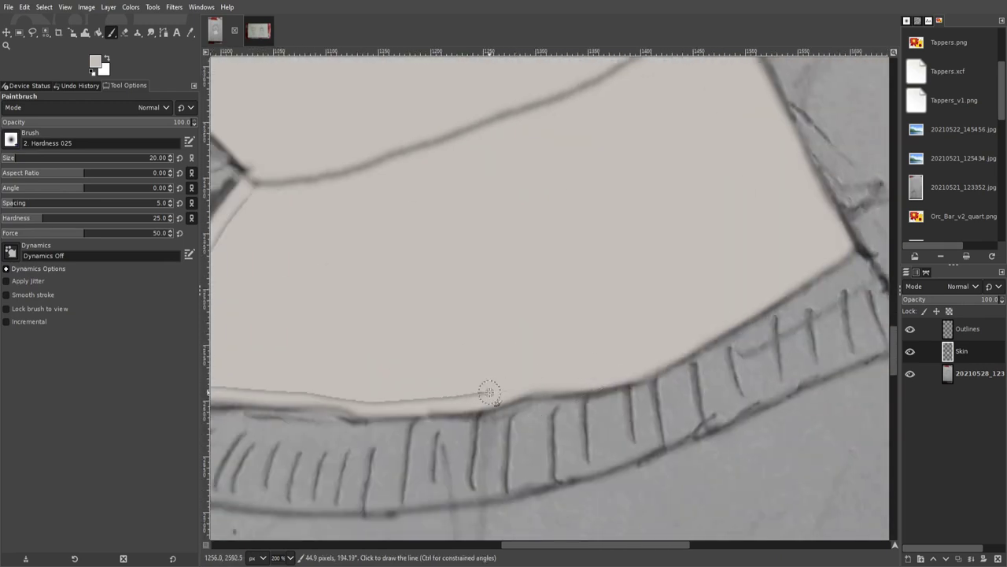
scroll(435, 376, left, 5)
click(513, 182)
scroll(589, 349, up, 3)
ctrl+scroll(590, 348, up, 2)
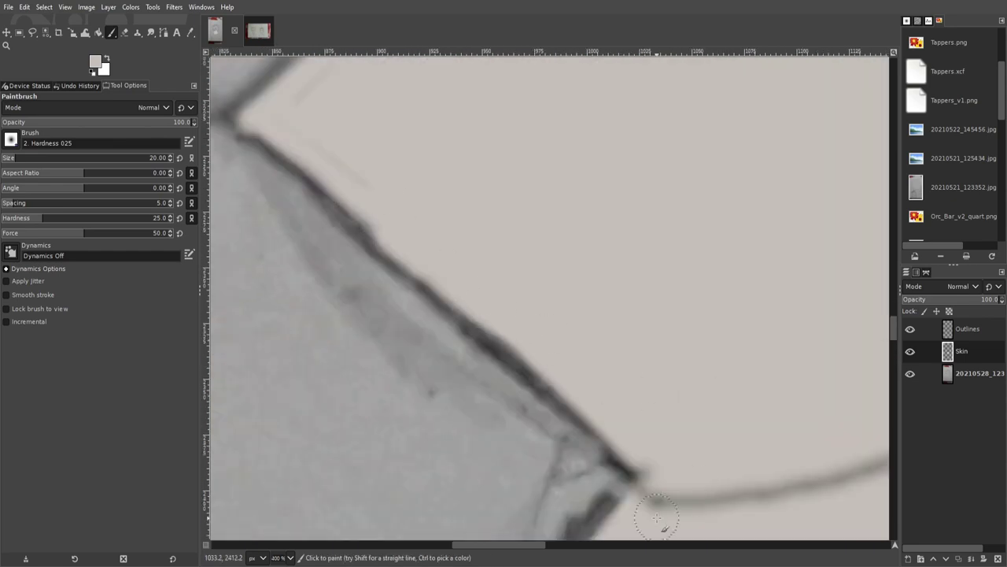
scroll(551, 338, up, 5)
- Trace beige along the tooth edge, jaw, face contour and around the eye
drag(382, 146, 569, 409)
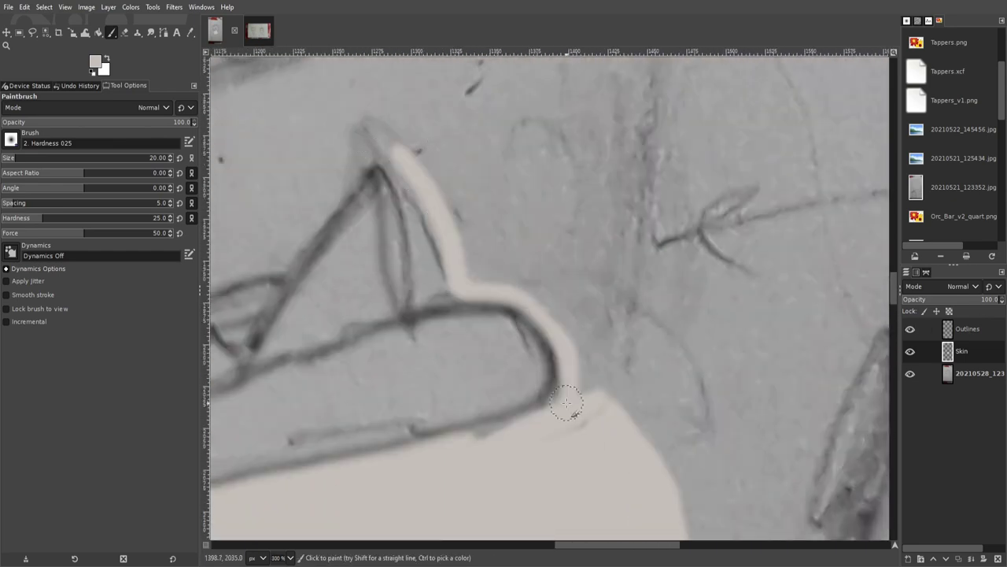
ctrl+scroll(569, 409, down, 2)
scroll(748, 294, down, 3)
shift+click(596, 349)
scroll(597, 349, right, 3)
shift+click(431, 206)
shift+click(660, 88)
scroll(659, 88, up, 3)
shift+click(450, 239)
ctrl+scroll(451, 238, down, 1)
scroll(629, 403, down, 3)
scroll(630, 403, right, 5)
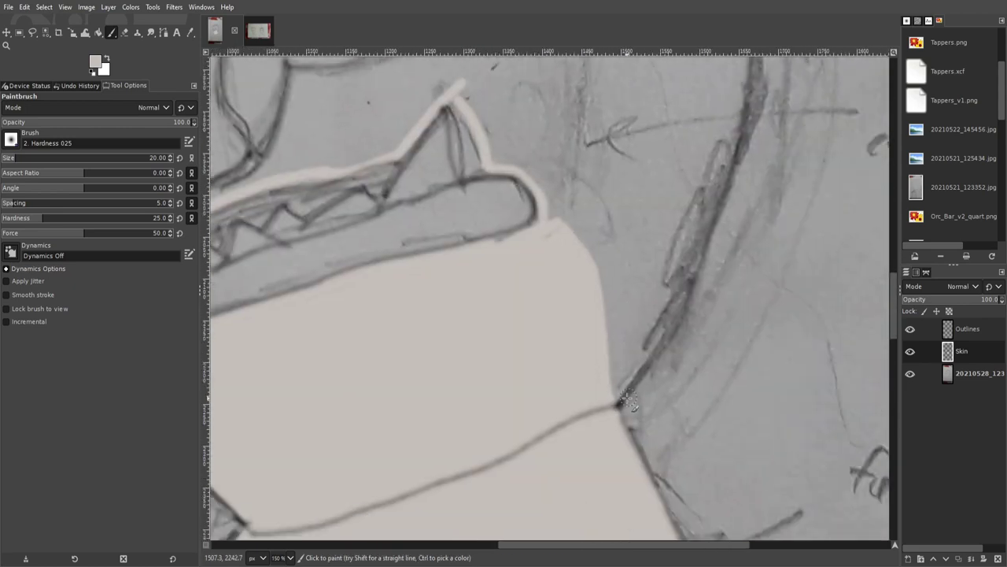
- Paint a light skin-coloured arc along the hairline
scroll(740, 106, up, 5)
scroll(708, 197, up, 5)
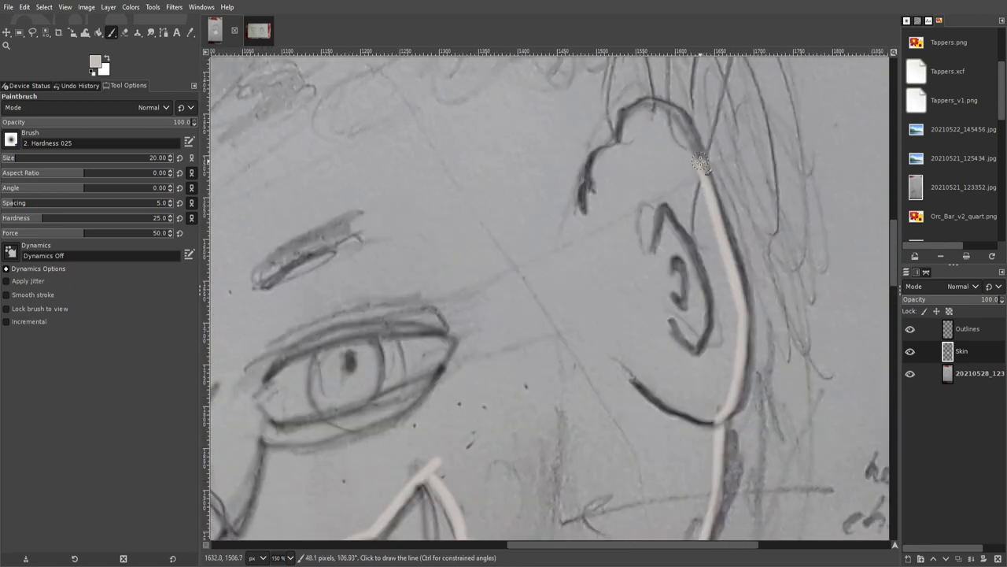
scroll(692, 252, up, 5)
scroll(673, 313, up, 3)
scroll(673, 314, left, 3)
ctrl+scroll(673, 313, down, 3)
scroll(551, 355, down, 1)
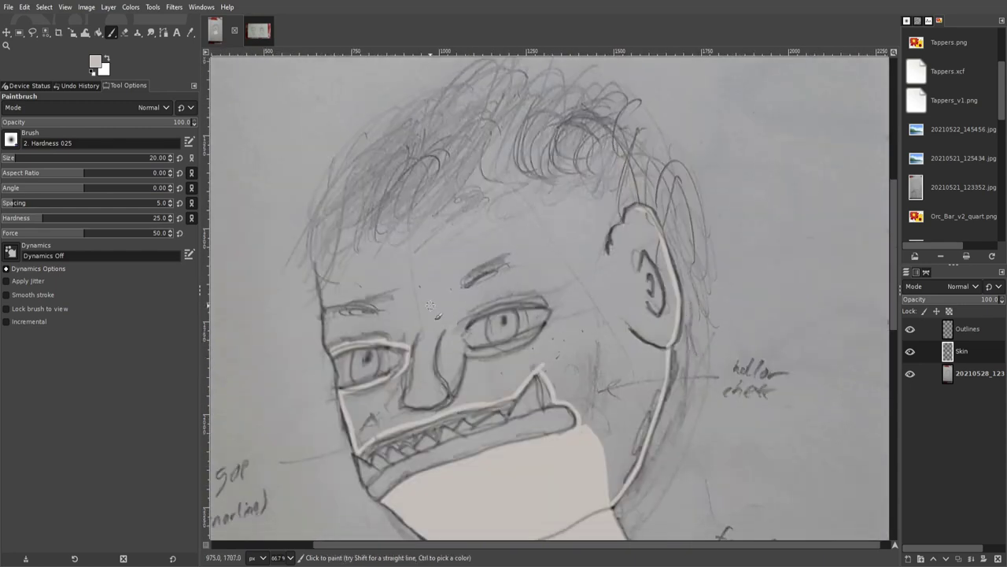
ctrl+scroll(496, 450, up, 4)
ctrl+scroll(464, 271, down, 2)
drag(472, 527, 488, 259)
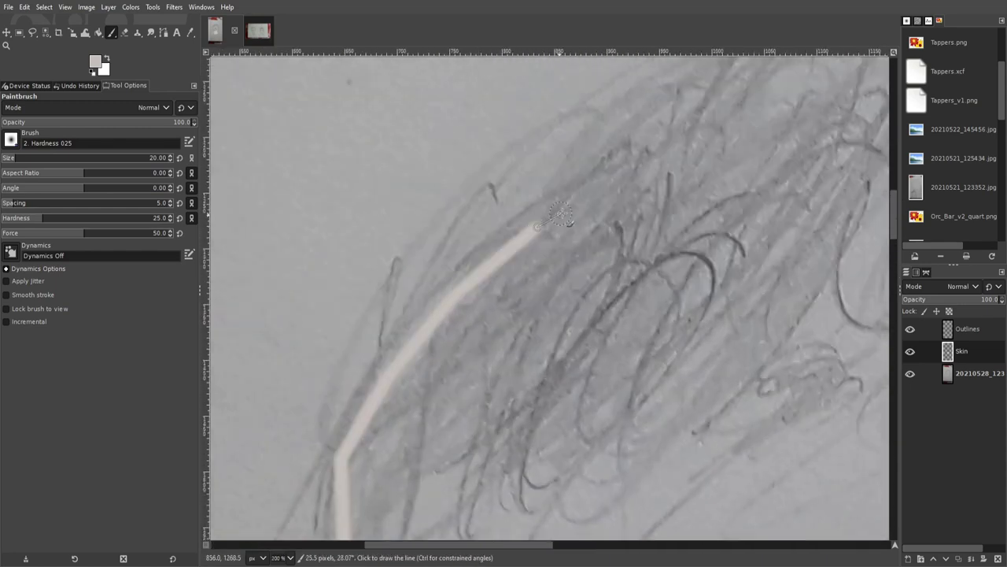
drag(461, 299, 708, 154)
ctrl+scroll(564, 250, down, 2)
drag(519, 228, 787, 346)
scroll(567, 252, down, 10)
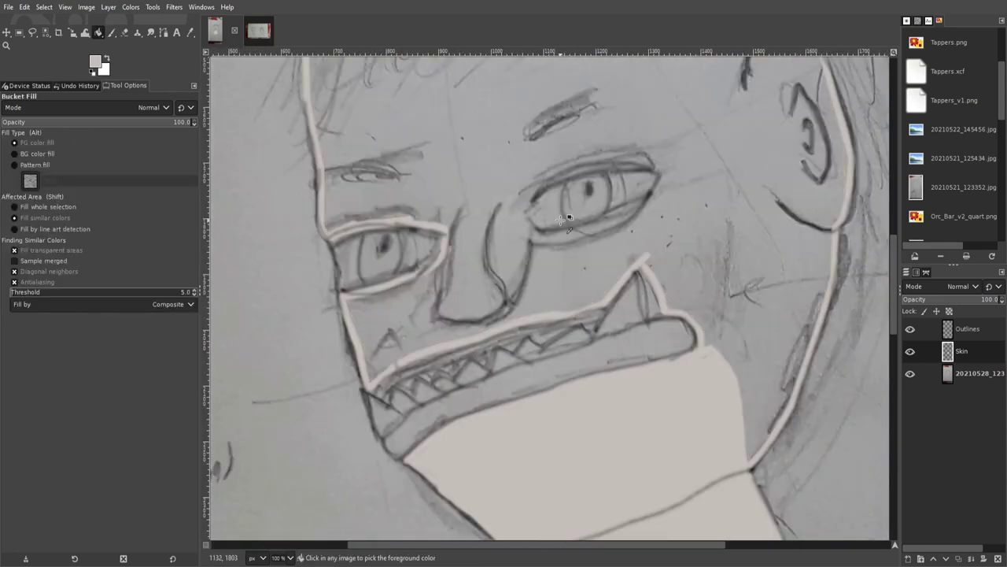
ctrl+scroll(567, 252, up, 2)
mouse_move(523, 256)
mouse_down()
mouse_move(602, 262)
mouse_move(779, 181)
mouse_move(653, 120)
mouse_move(528, 272)
mouse_up()
drag(689, 175, 589, 128)
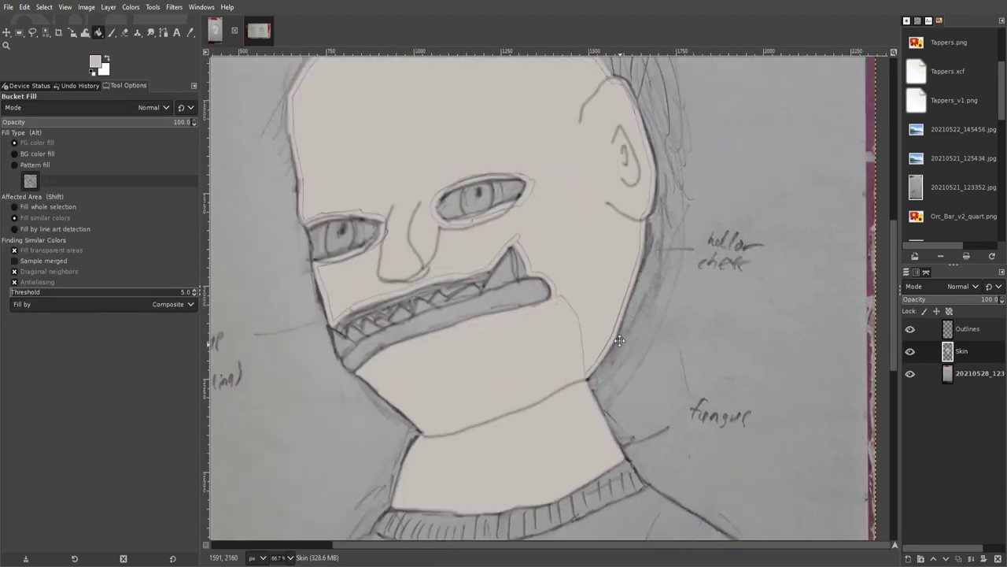
ctrl+scroll(459, 281, up, 2)
key(p)
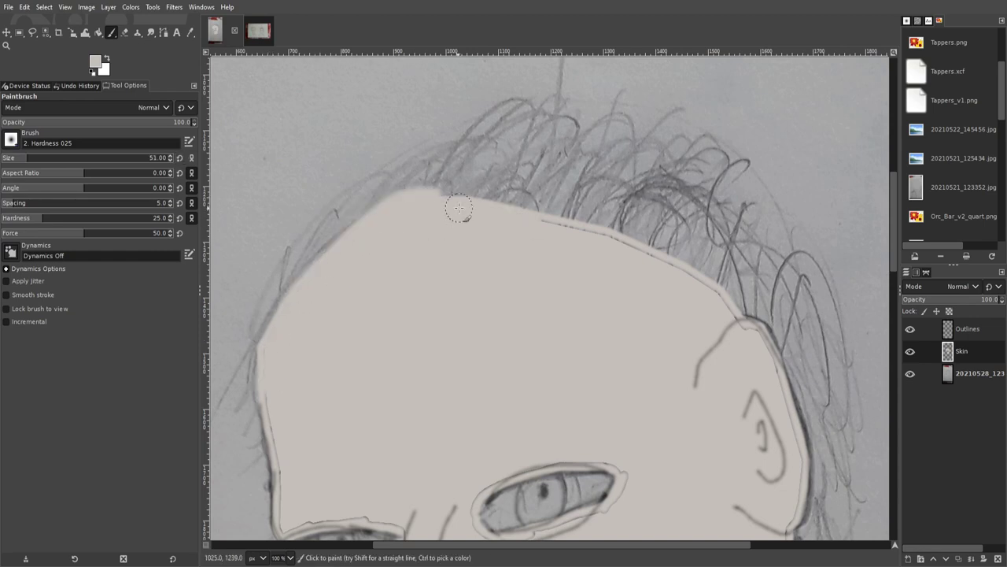
drag(434, 225, 586, 224)
drag(483, 189, 662, 262)
drag(749, 350, 542, 173)
mouse_move(621, 173)
mouse_down()
mouse_move(612, 319)
mouse_move(586, 464)
mouse_move(632, 347)
mouse_up()
drag(632, 346, 636, 219)
scroll(638, 228, up, 4)
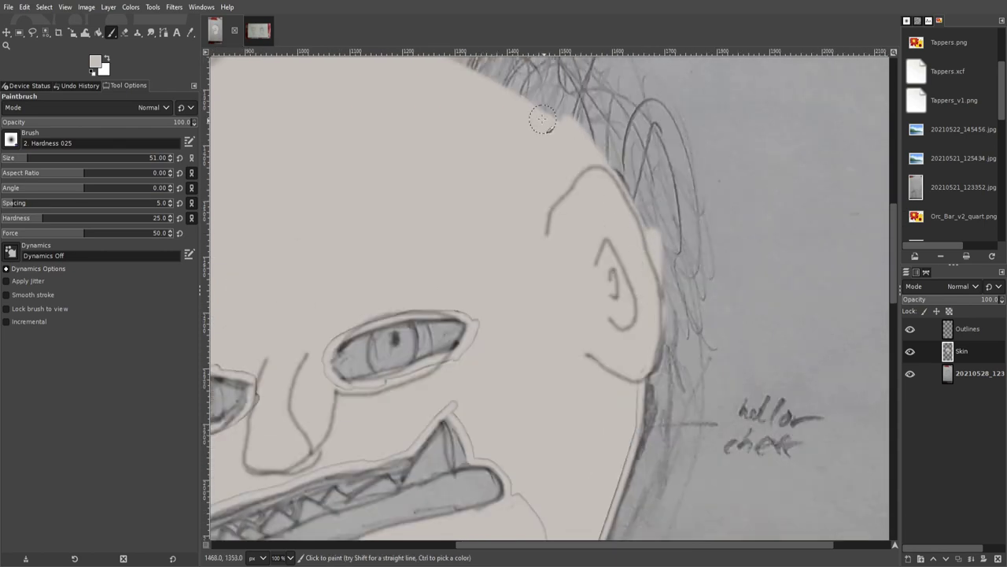
scroll(450, 210, up, 4)
scroll(450, 210, down, 10)
scroll(551, 260, down, 5)
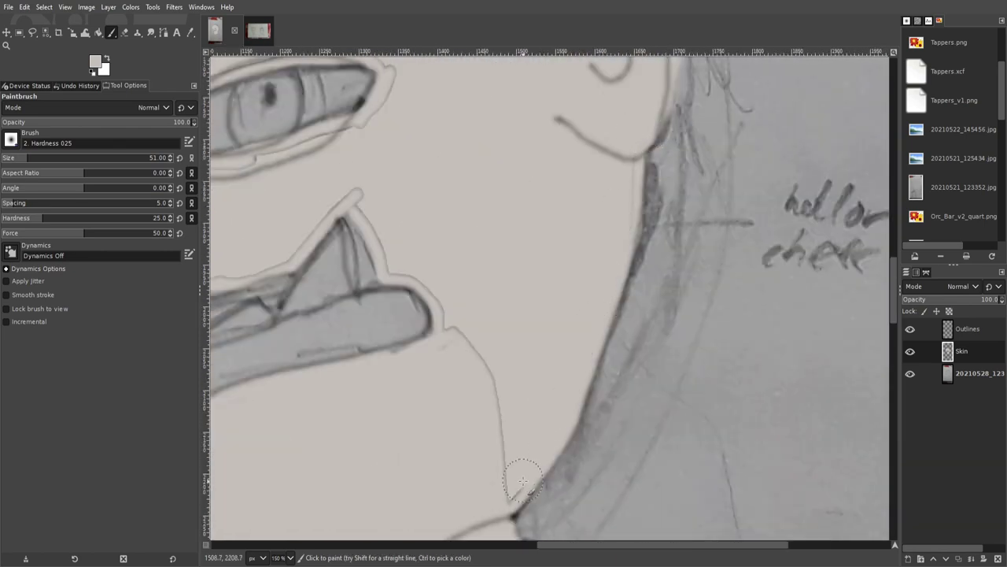
ctrl+scroll(690, 305, up, 1)
scroll(425, 421, left, 5)
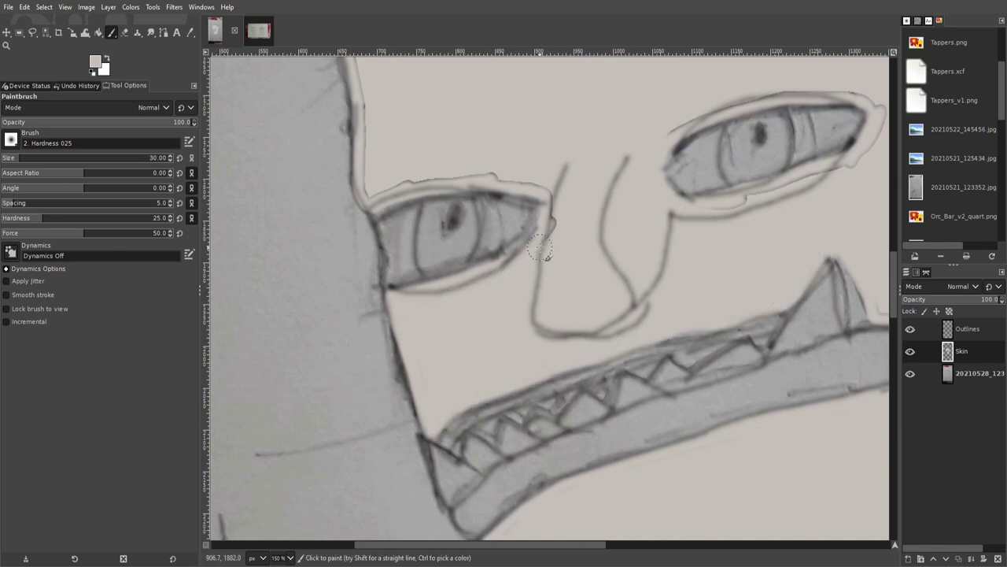
scroll(366, 140, up, 6)
scroll(366, 140, right, 8)
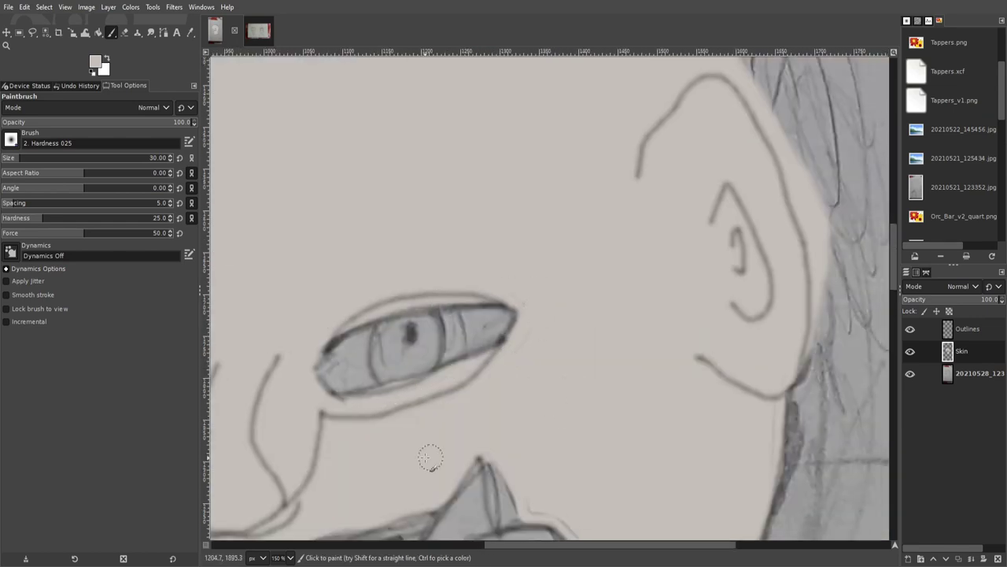
ctrl+scroll(430, 458, down, 4)
ctrl+scroll(370, 378, up, 3)
ctrl+scroll(369, 378, up, 3)
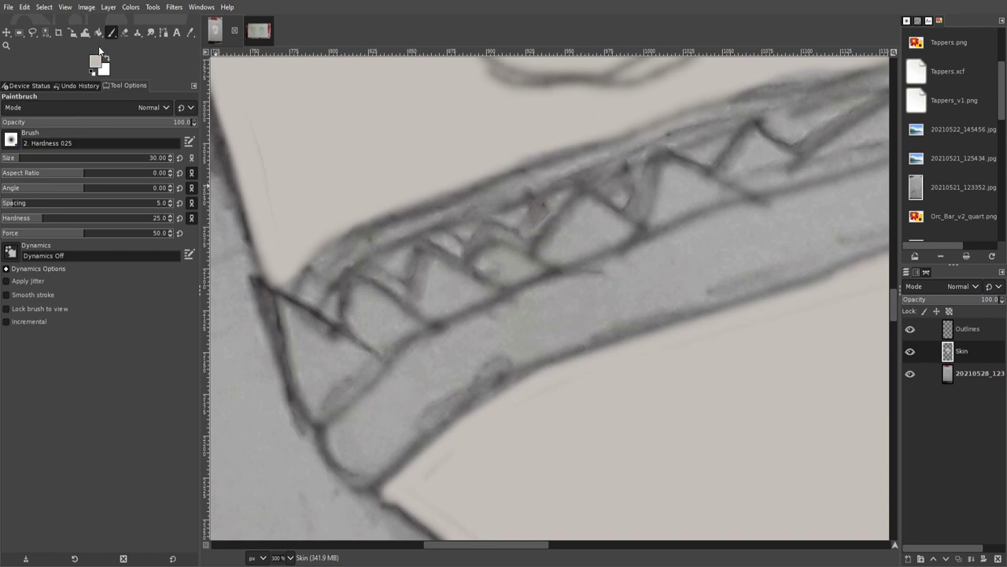
- Paint the lower lip band pink along the jaw, redoing one stroke
drag(397, 401, 359, 417)
drag(445, 397, 492, 327)
scroll(491, 326, up, 2)
scroll(491, 326, right, 5)
shift+click(732, 227)
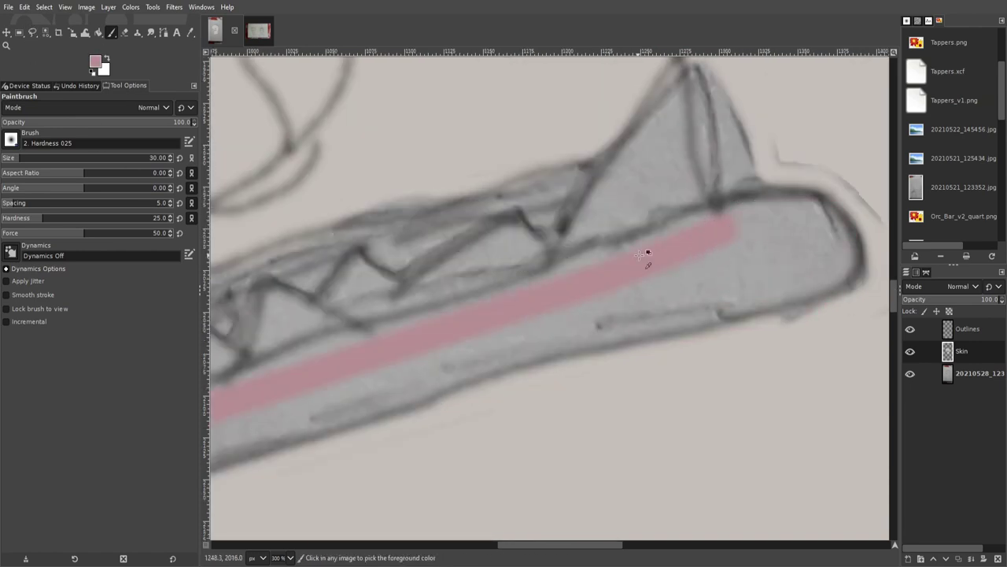
drag(823, 281, 686, 271)
key(ctrl+z)
drag(826, 224, 668, 260)
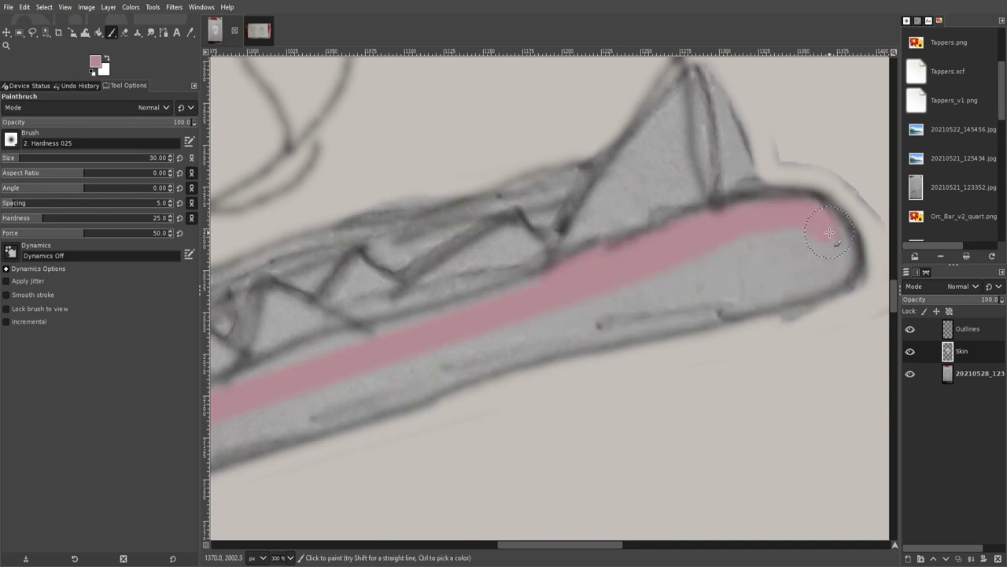
scroll(651, 319, left, 5)
drag(429, 376, 609, 286)
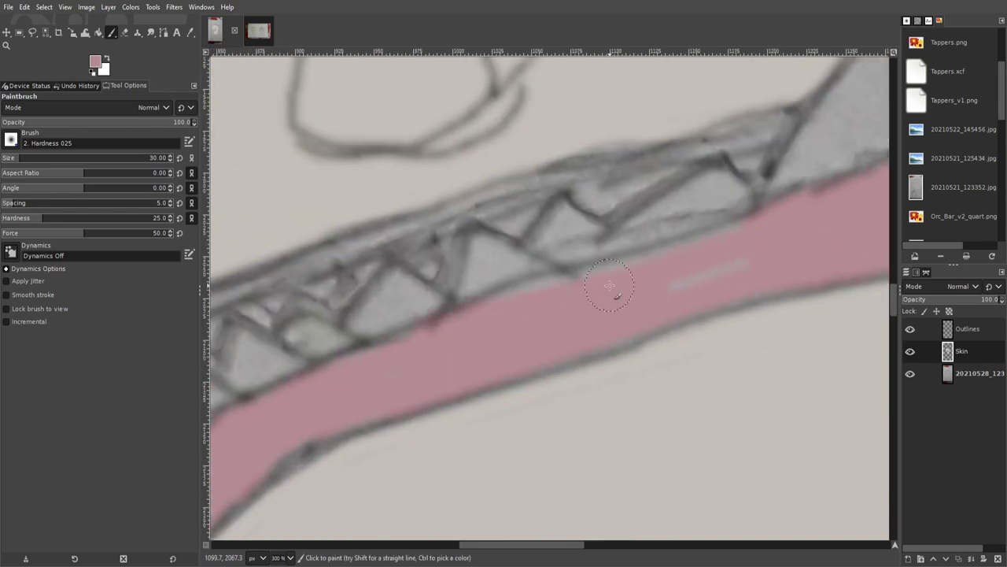
- Paint the upper lip band pink above the teeth
scroll(766, 236, left, 3)
scroll(724, 288, right, 5)
scroll(553, 191, right, 3)
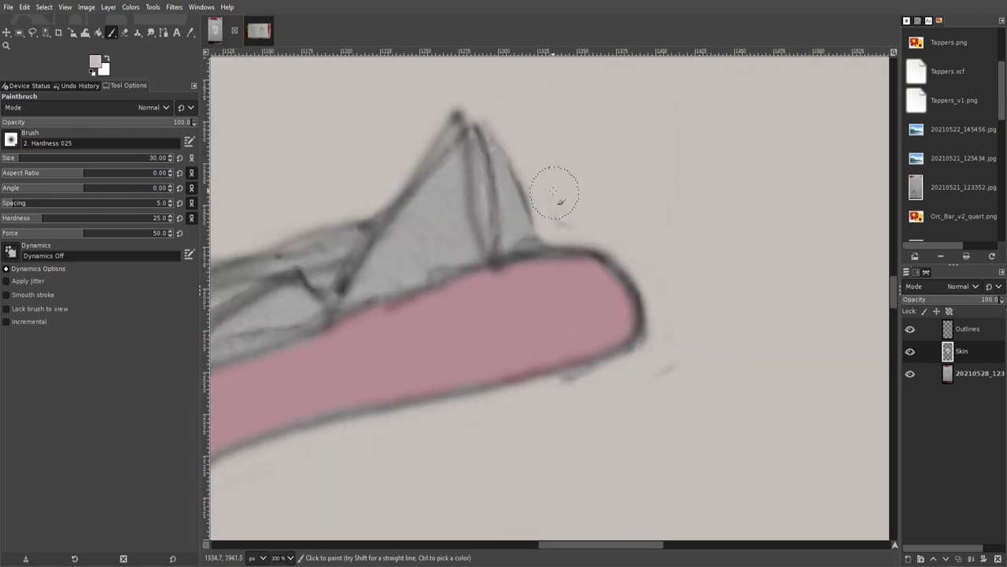
scroll(622, 338, down, 3)
scroll(471, 342, up, 4)
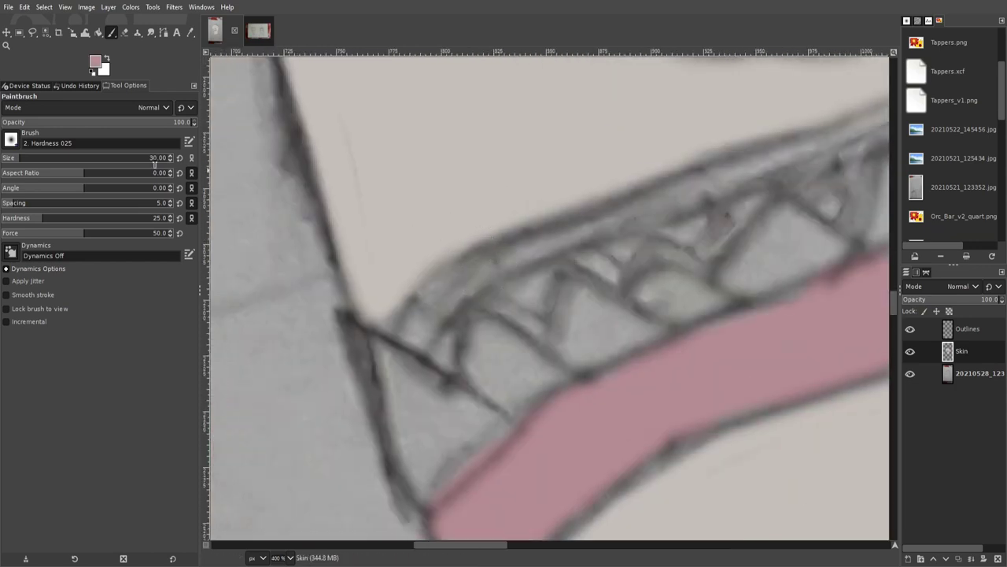
drag(585, 236, 630, 206)
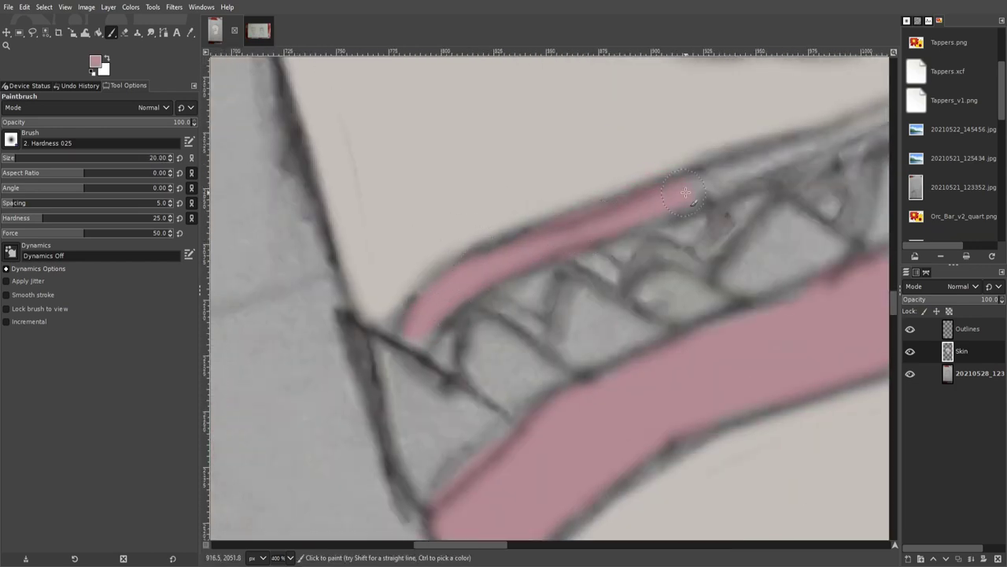
scroll(606, 221, right, 3)
drag(575, 259, 629, 236)
scroll(551, 252, right, 3)
drag(519, 268, 551, 244)
scroll(506, 235, right, 3)
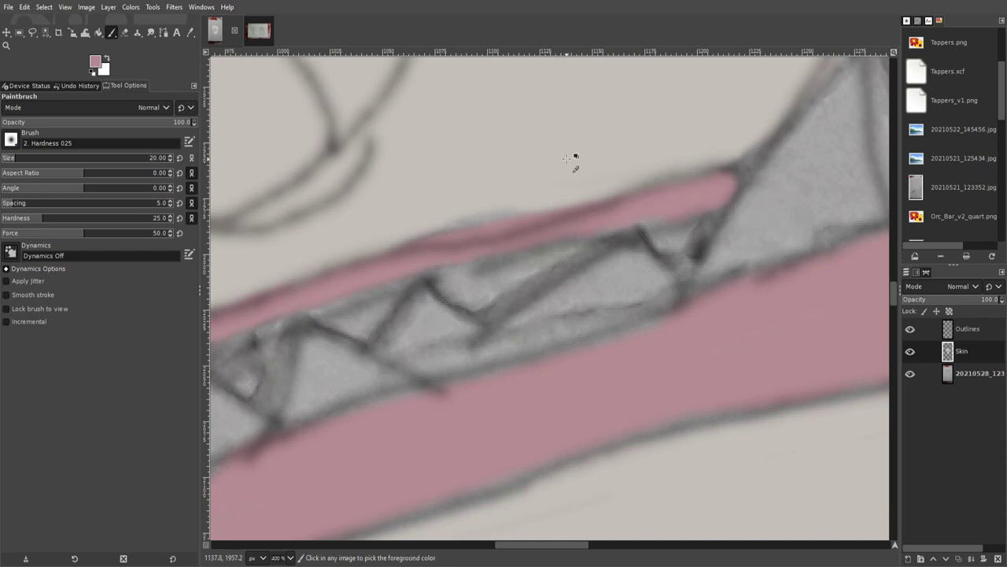
scroll(149, 107, down, 2)
scroll(496, 258, right, 5)
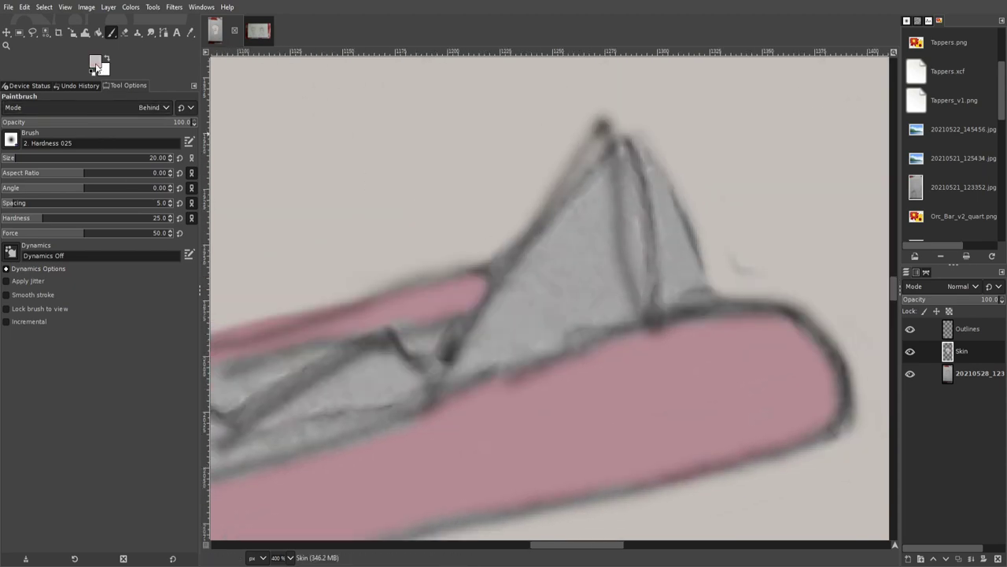
- Paint the teeth olive, starting with the large triangular tooth
mouse_move(460, 377)
mouse_down()
mouse_move(632, 171)
mouse_move(606, 157)
mouse_up()
scroll(622, 204, left, 5)
scroll(622, 204, down, 1)
mouse_move(636, 254)
mouse_down()
mouse_move(709, 265)
mouse_move(366, 387)
mouse_move(450, 349)
mouse_up()
scroll(450, 348, left, 4)
scroll(449, 349, up, 3)
mouse_move(629, 303)
mouse_down()
mouse_move(675, 326)
mouse_move(527, 415)
mouse_up()
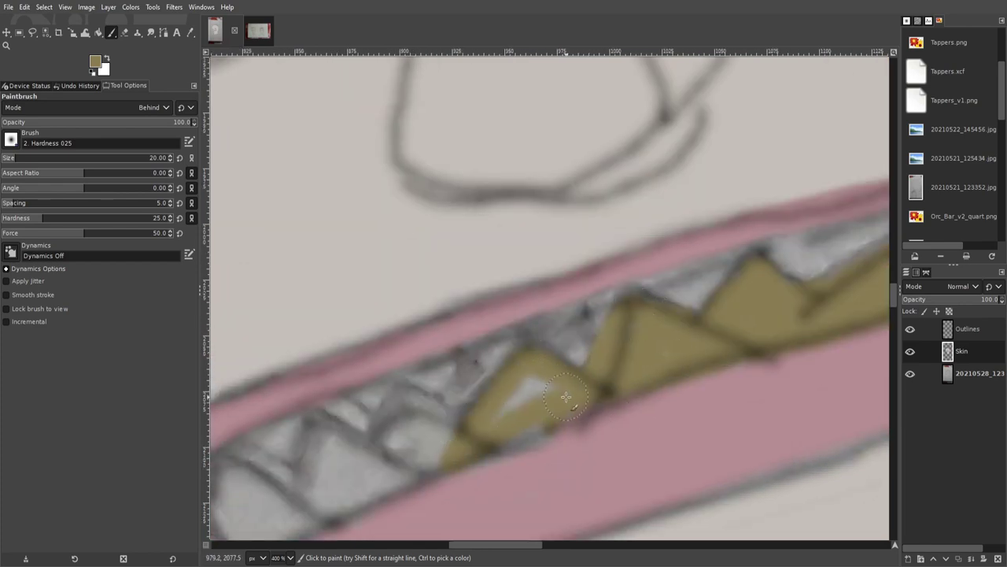
scroll(488, 471, left, 4)
scroll(489, 472, down, 2)
drag(559, 306, 535, 373)
drag(476, 337, 443, 416)
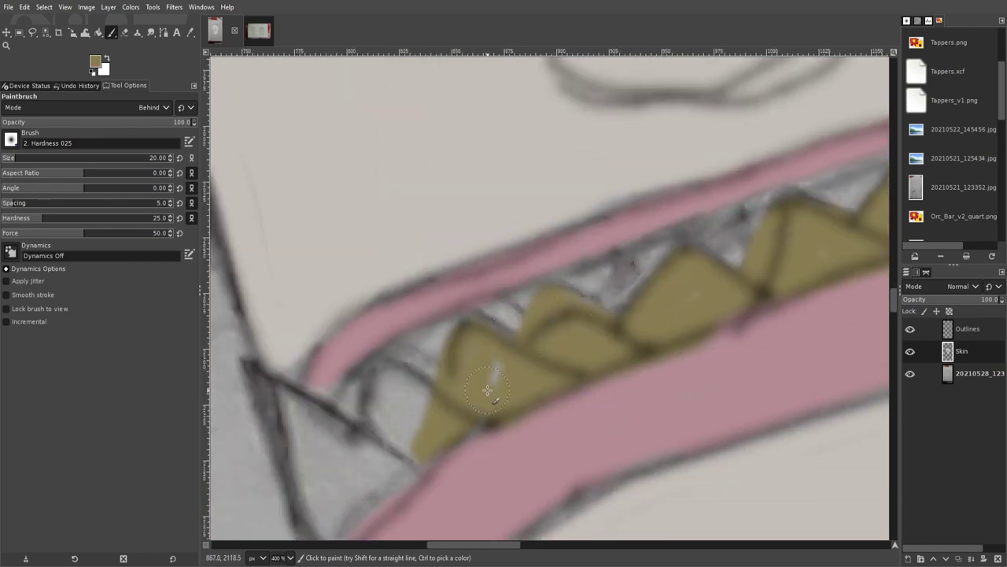
scroll(443, 416, left, 4)
scroll(443, 415, down, 2)
mouse_move(425, 339)
mouse_down()
mouse_move(441, 472)
mouse_move(550, 347)
mouse_up()
mouse_move(551, 346)
mouse_down()
mouse_move(502, 423)
mouse_move(509, 349)
mouse_up()
- Return to Normal blending and paint the gaps between the teeth black
key(shift+minus)
key(shift+minus)
scroll(93, 110, down, 2)
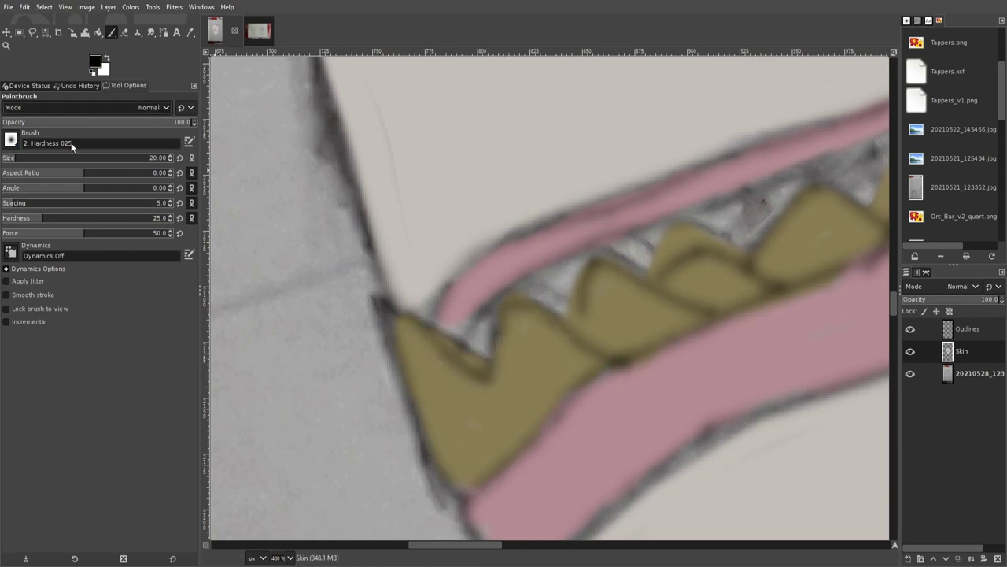
mouse_move(464, 330)
mouse_down()
mouse_move(535, 288)
mouse_move(576, 291)
mouse_up()
ctrl+scroll(576, 291, down, 1)
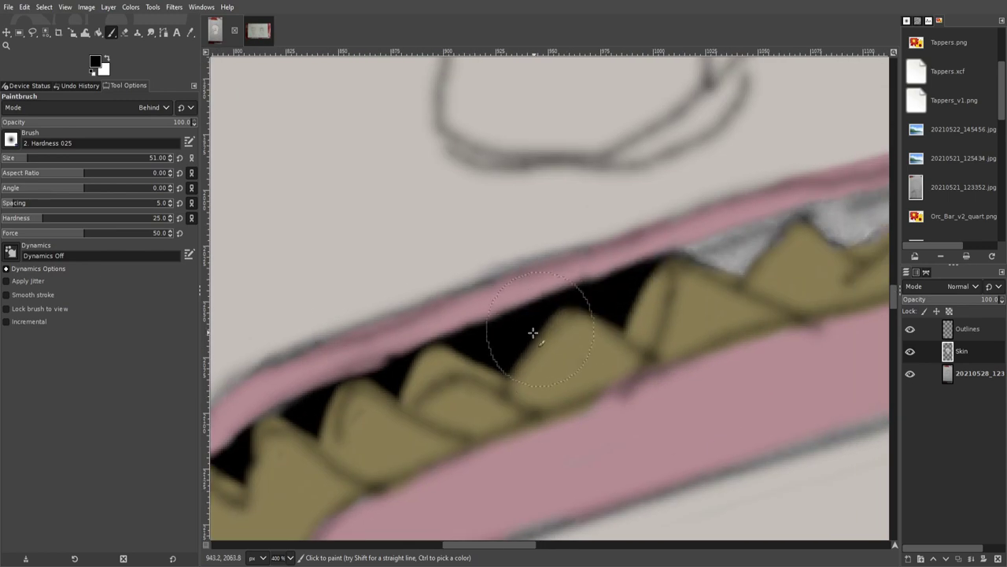
drag(669, 279, 619, 360)
ctrl+scroll(457, 99, down, 1)
ctrl+scroll(450, 303, up, 1)
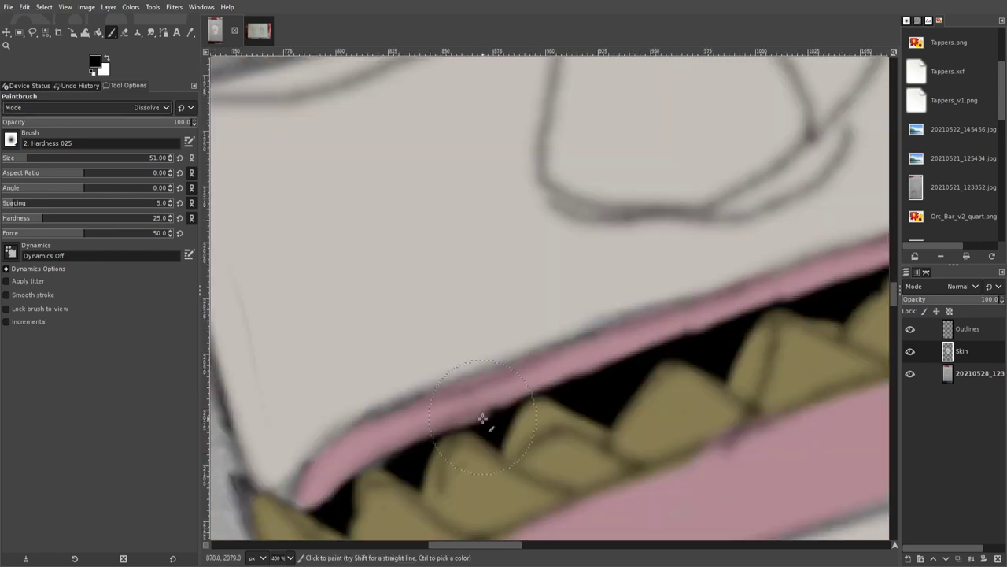
- Select the black gaps between the teeth by colour and fill them dark red; brush size 10
key(shift+o)
click(630, 385)
key(p)
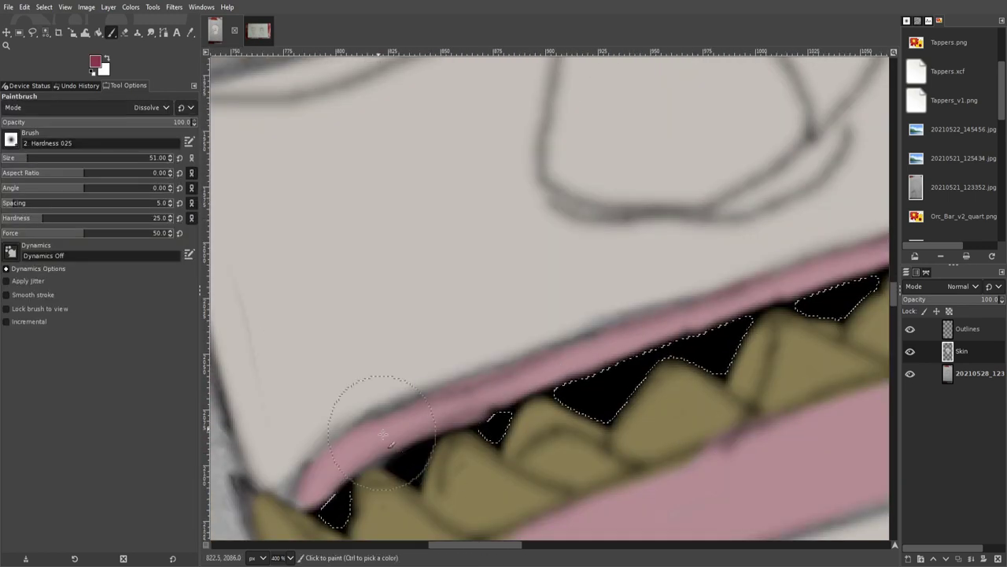
click(151, 157)
text(10)
key(Return)
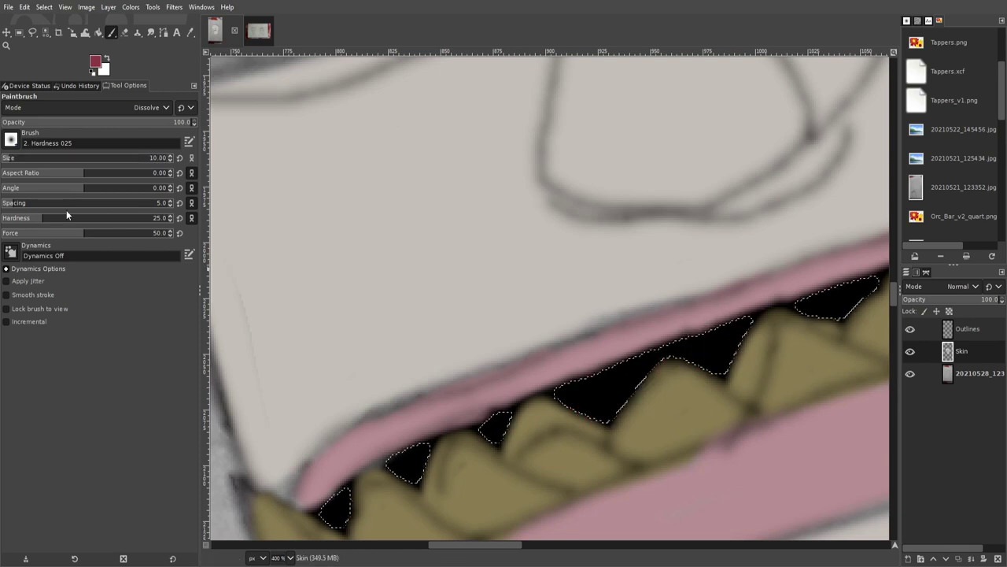
key(ctrl+comma)
- Swap to white and paint the eye's centre evenly white
ctrl+scroll(670, 294, down, 2)
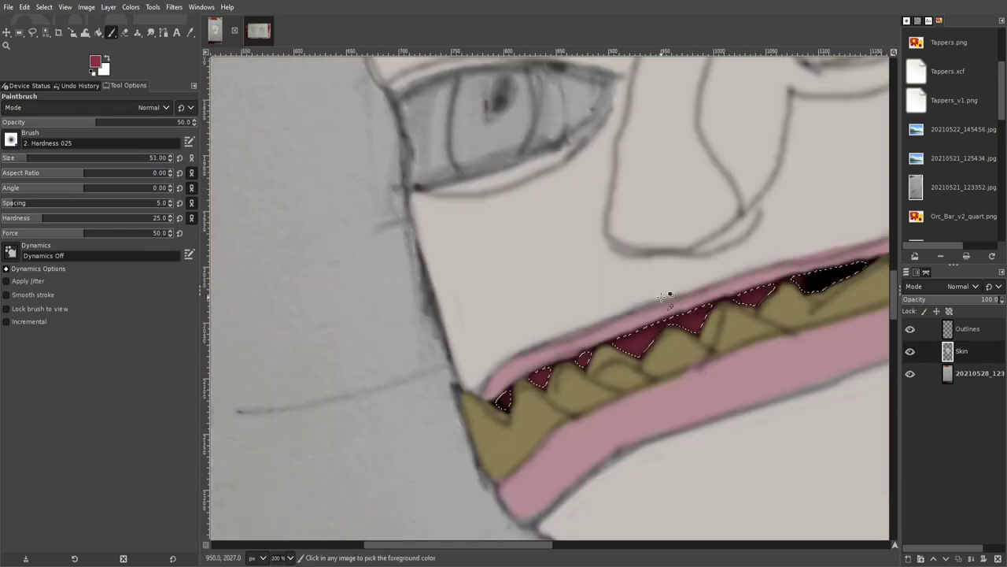
ctrl+scroll(669, 294, down, 3)
ctrl+scroll(674, 354, up, 4)
ctrl+scroll(574, 341, down, 2)
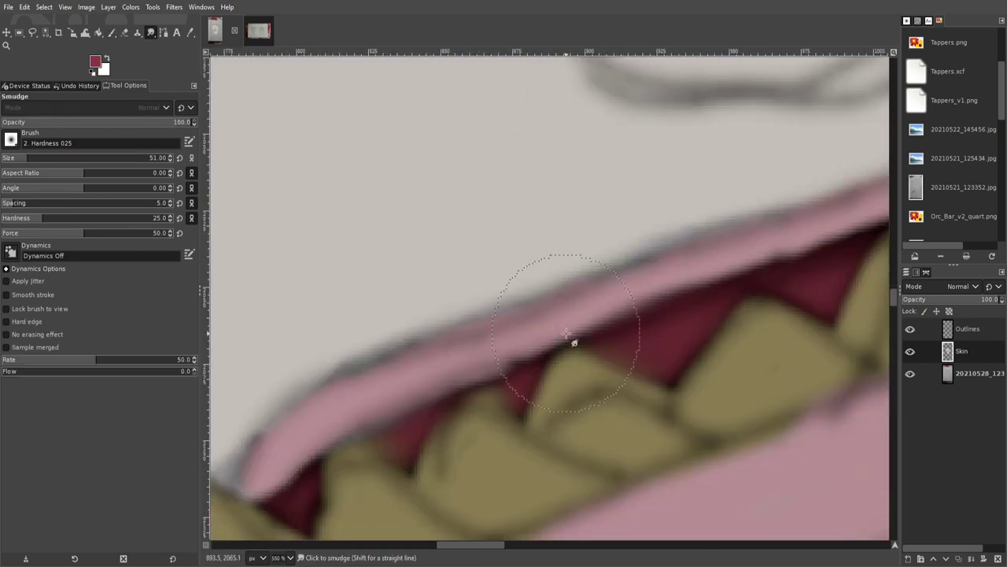
ctrl+scroll(476, 292, down, 2)
ctrl+scroll(477, 314, up, 1)
key(x)
ctrl+scroll(497, 210, up, 2)
mouse_move(497, 209)
mouse_down()
mouse_move(519, 237)
mouse_move(558, 170)
mouse_up()
scroll(519, 236, left, 5)
mouse_move(566, 214)
mouse_down()
mouse_move(540, 270)
mouse_move(570, 275)
mouse_up()
- Paint red around the eye's white centre in Behind mode
scroll(146, 109, down, 2)
mouse_move(428, 181)
mouse_down()
mouse_move(464, 299)
mouse_move(641, 198)
mouse_move(697, 180)
mouse_move(465, 296)
mouse_up()
scroll(465, 296, down, 3)
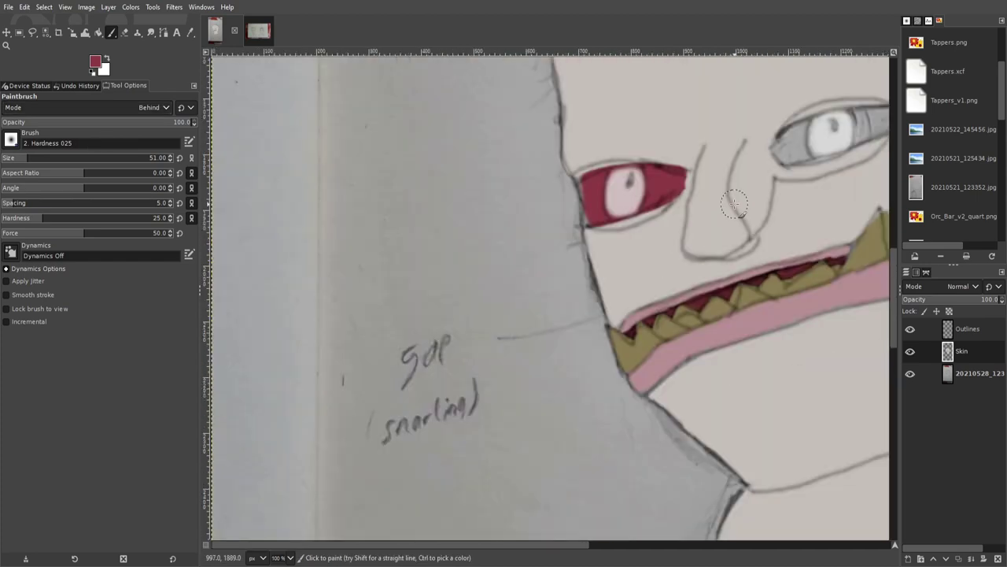
- Shrink the brush to 20 px and paint brown irises in both eyes
scroll(465, 296, left, 3)
scroll(362, 325, up, 4)
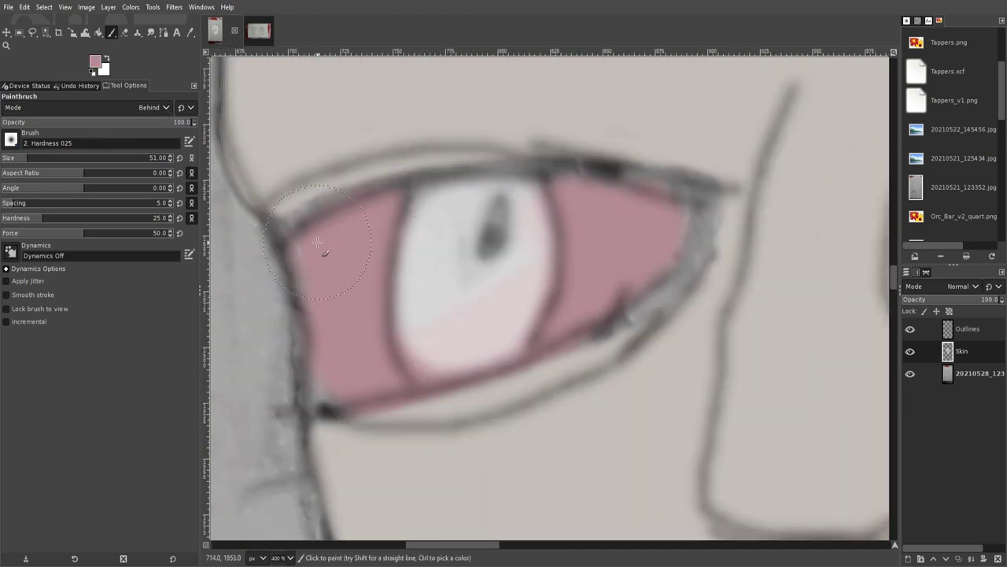
scroll(317, 242, down, 2)
scroll(321, 232, down, 1)
scroll(325, 221, down, 2)
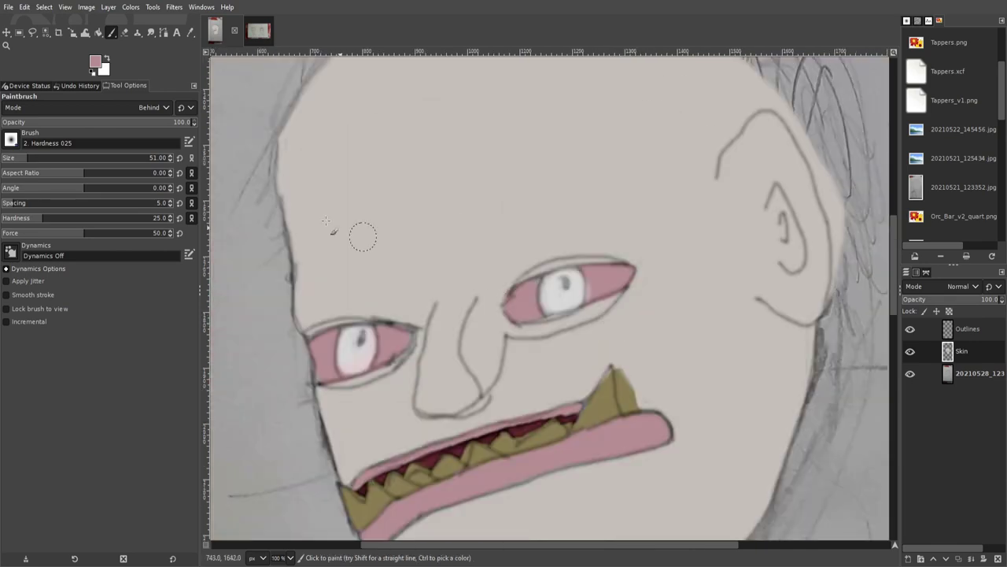
scroll(361, 344, up, 2)
key(bracketleft)
key(bracketleft)
key(bracketleft)
scroll(360, 344, up, 3)
mouse_move(385, 299)
mouse_down()
mouse_move(360, 348)
mouse_move(362, 340)
mouse_up()
scroll(363, 340, down, 3)
scroll(724, 272, up, 3)
drag(708, 260, 728, 283)
- Dodge the pink at the eye's corner to lighten it
scroll(728, 283, down, 3)
scroll(658, 294, up, 3)
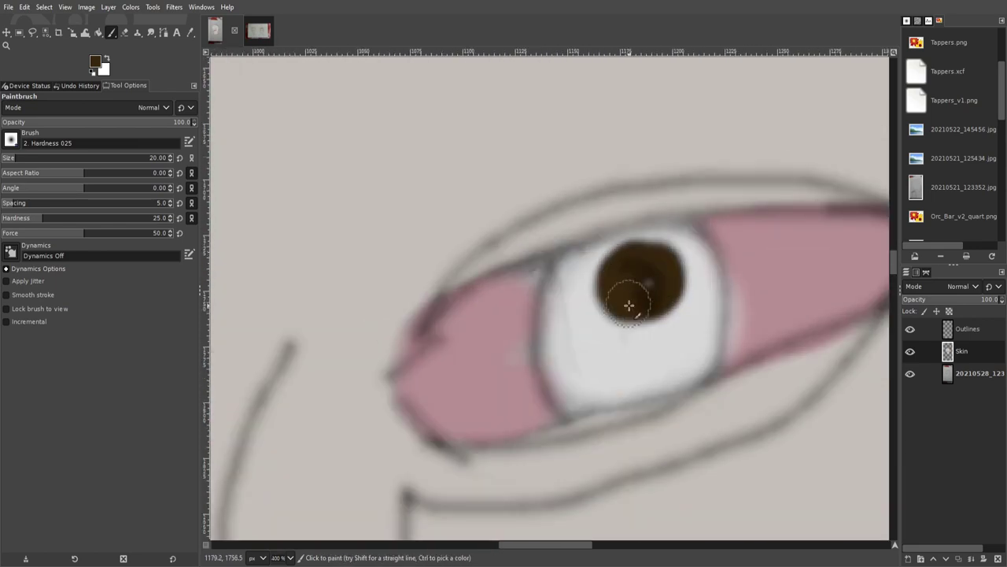
scroll(658, 294, down, 4)
scroll(465, 374, up, 2)
scroll(515, 315, down, 4)
scroll(631, 311, up, 3)
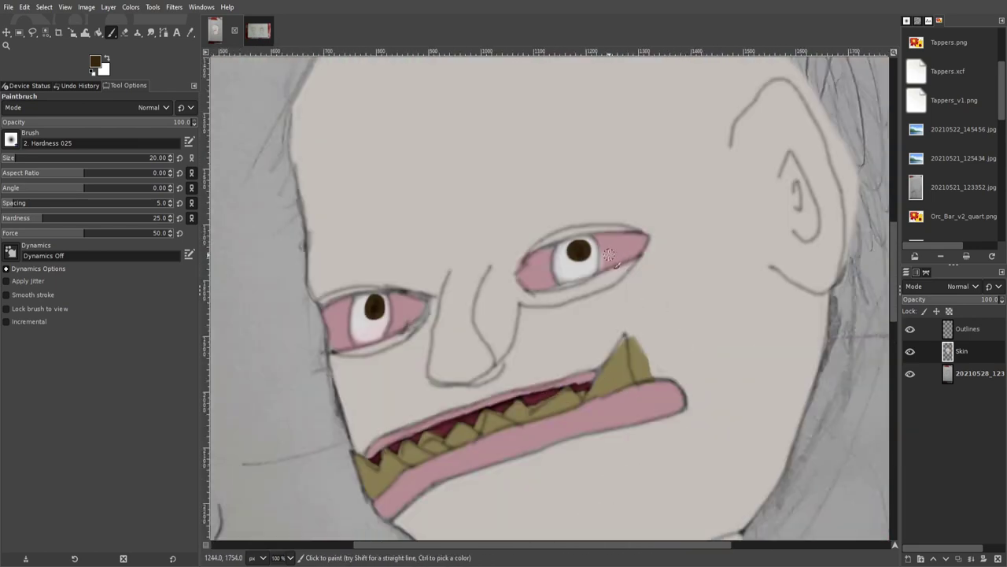
scroll(626, 256, up, 2)
key(shift+d)
drag(359, 299, 419, 318)
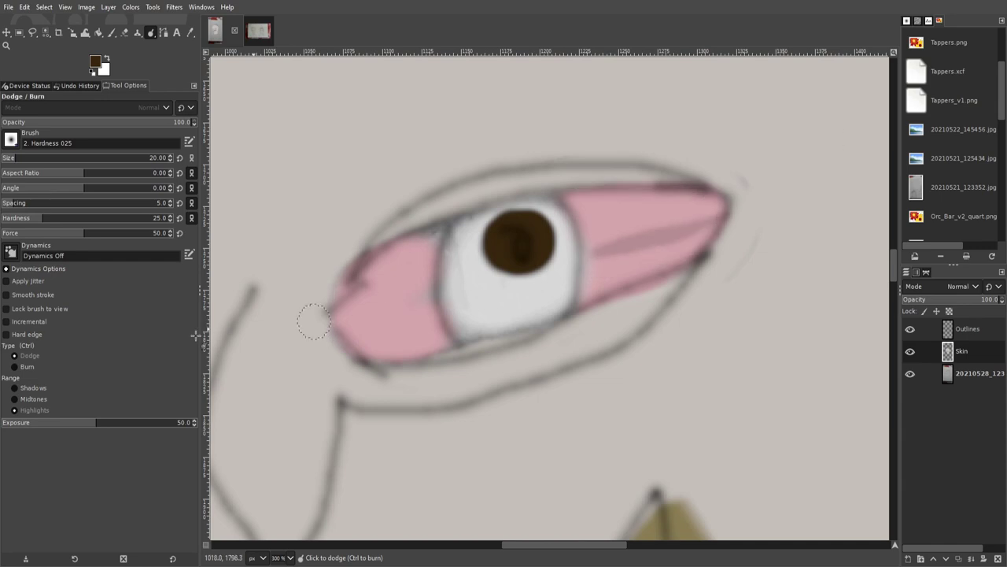
scroll(682, 360, down, 2)
- Paint pale white strokes at 50% opacity over both eyes
key(o)
key(x)
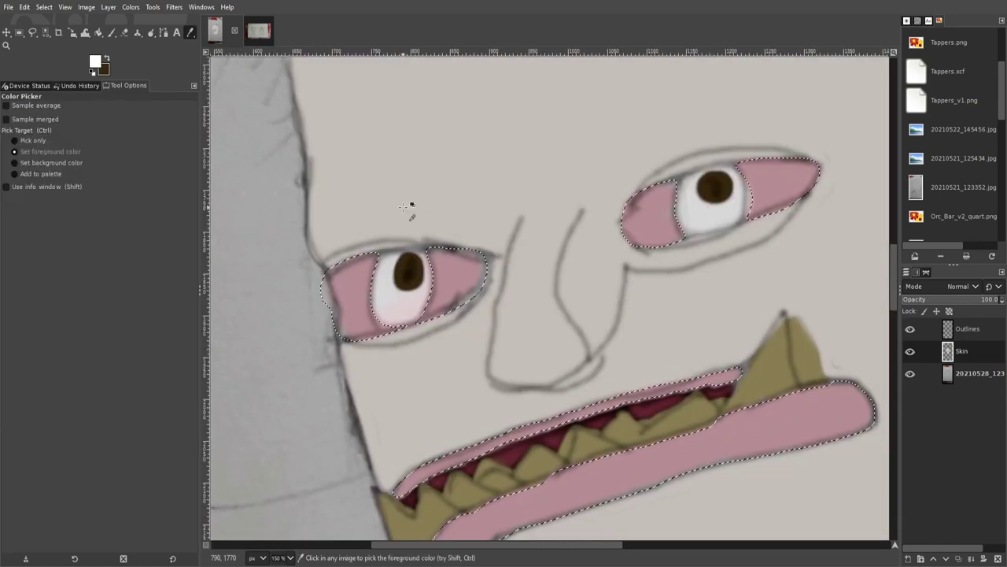
key(p)
mouse_move(838, 153)
mouse_down()
mouse_move(657, 193)
mouse_move(645, 205)
mouse_up()
mouse_move(504, 243)
mouse_down()
mouse_move(425, 254)
mouse_move(522, 247)
mouse_up()
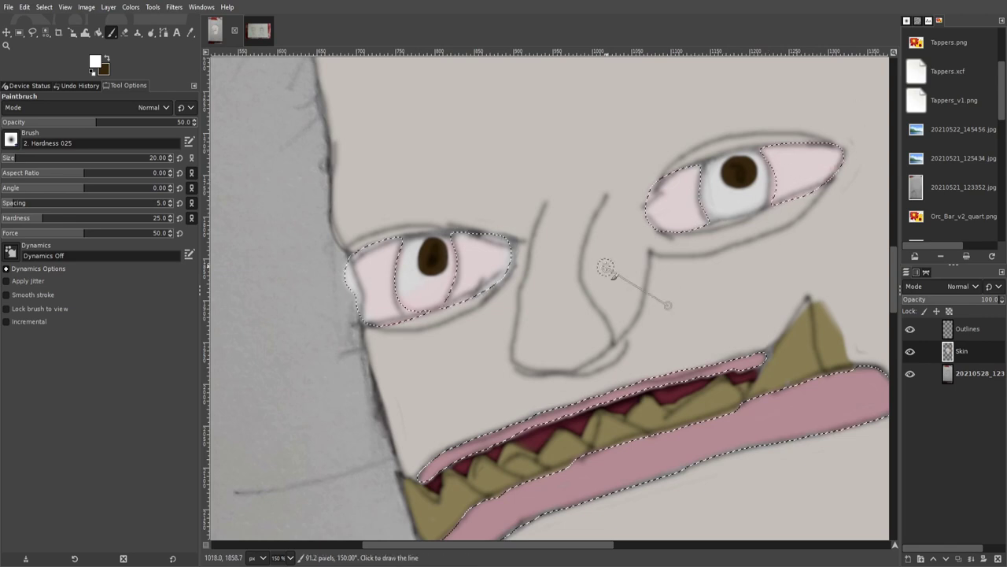
- Set black as the colour, zoom in on the tall tooth, and pick the Eraser
key(4)
key(a)
key(1)
key(x)
key(3)
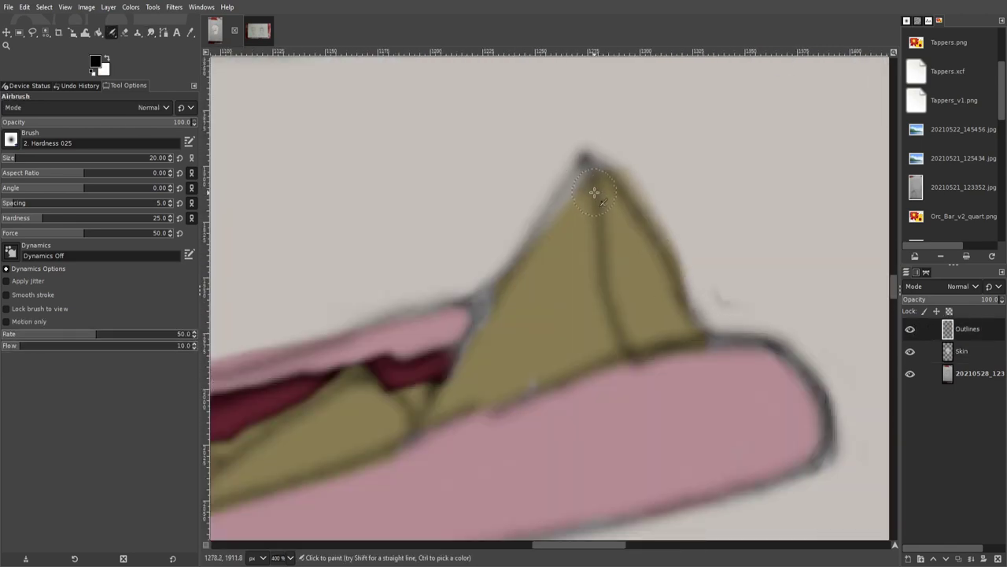
key(shift+e)
scroll(693, 393, down, 4)
scroll(693, 393, down, 2)
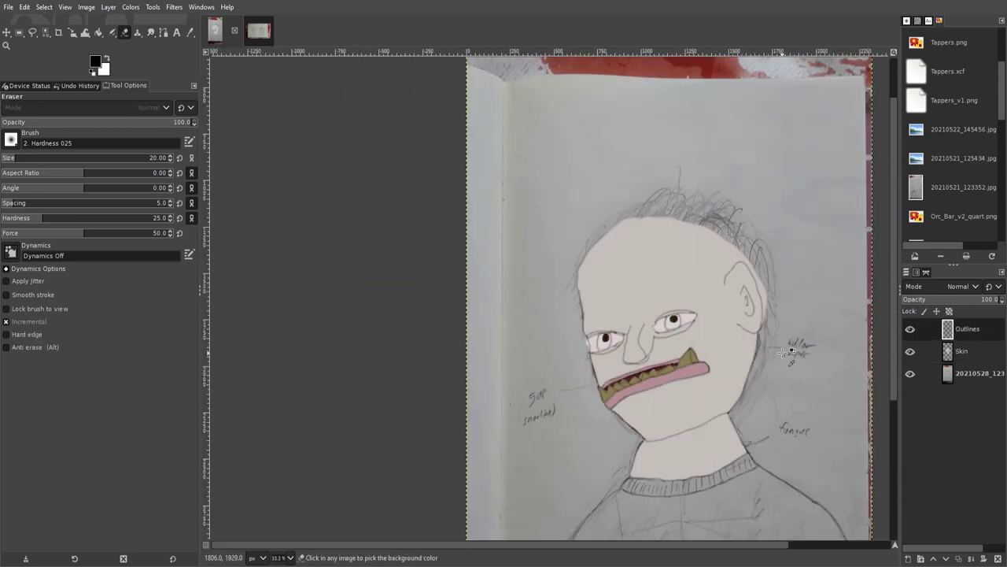
- Resize the Bristles 02 paintbrush and paint a brown eyebrow stroke
scroll(787, 358, up, 1)
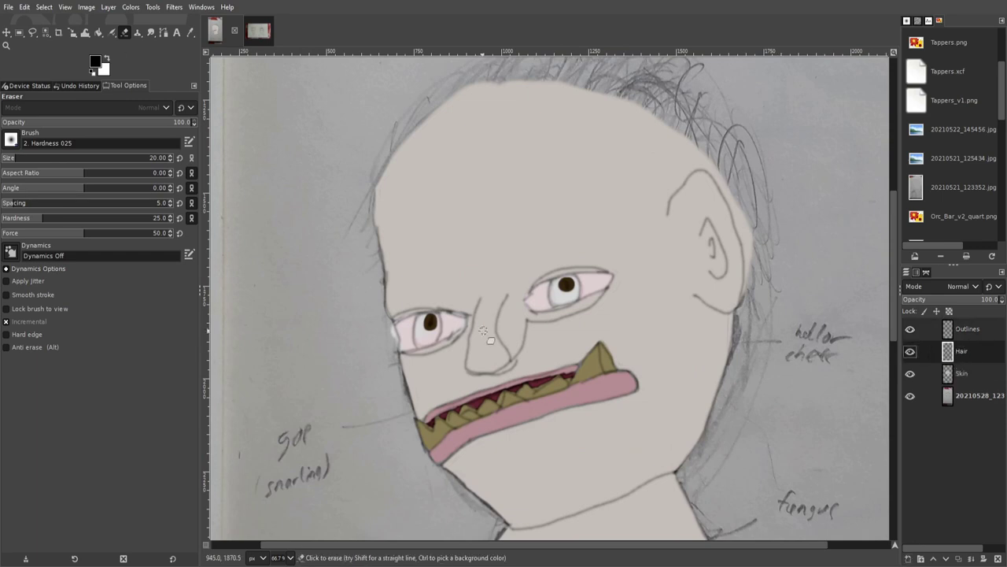
key(p)
click(80, 85)
click(17, 86)
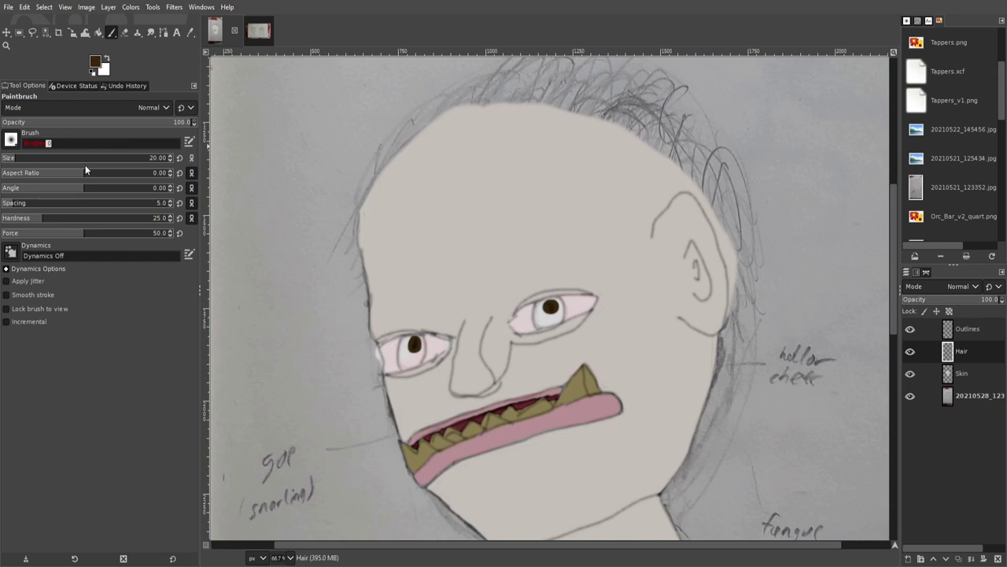
click(179, 158)
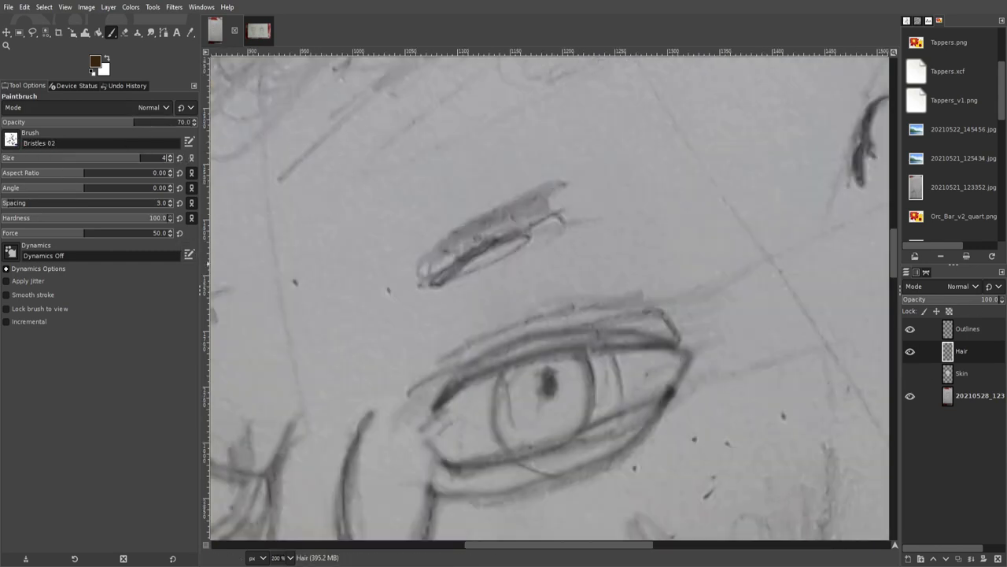
drag(478, 298, 557, 299)
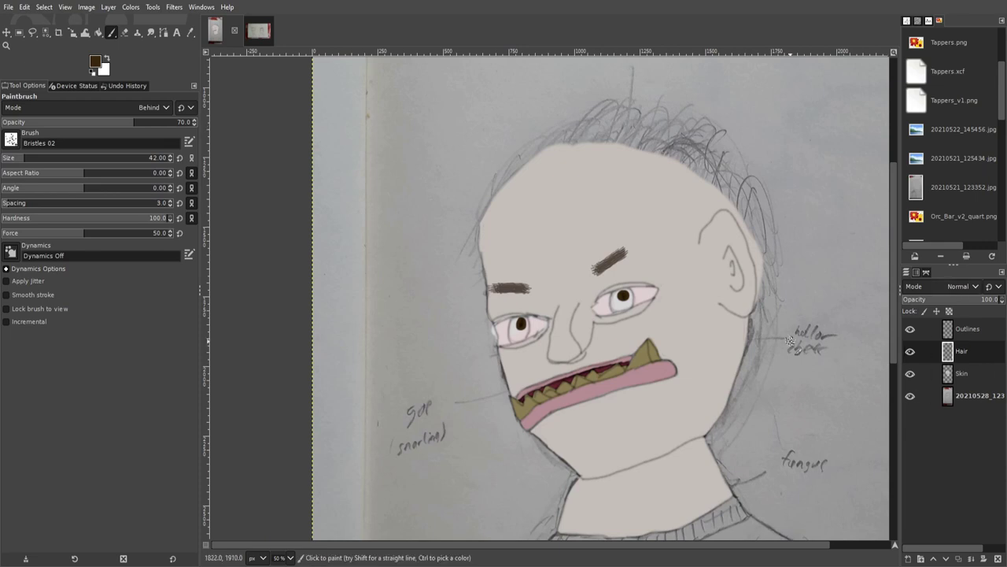
- Try first hair strokes on the forehead, undo them, and enlarge the brush with slightly lower opacity
key(1)
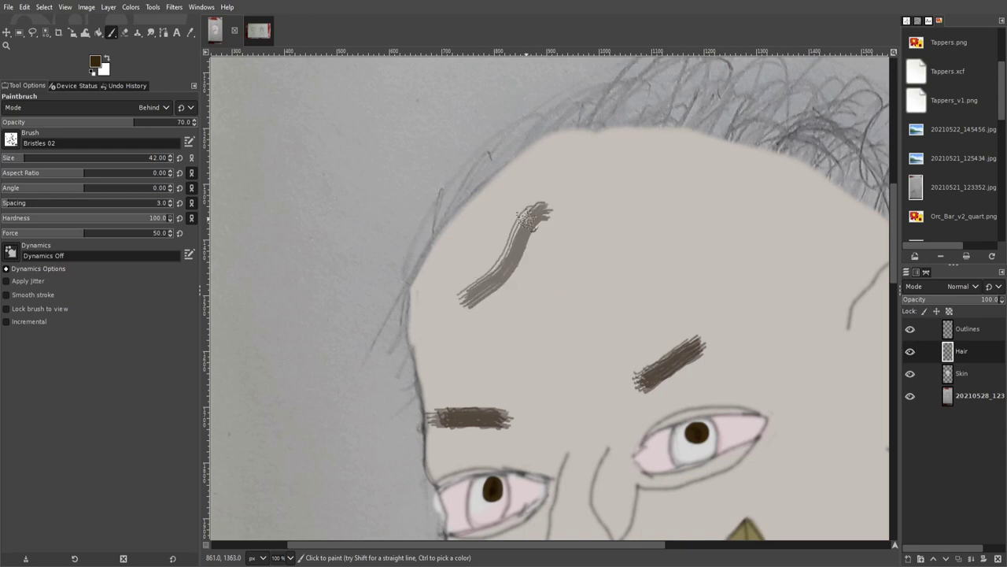
mouse_move(535, 198)
mouse_down()
mouse_move(443, 323)
mouse_move(465, 303)
mouse_move(409, 322)
mouse_up()
drag(566, 197, 417, 315)
click(118, 157)
key(ctrl+z)
key(ctrl+z)
key(ctrl+z)
click(173, 121)
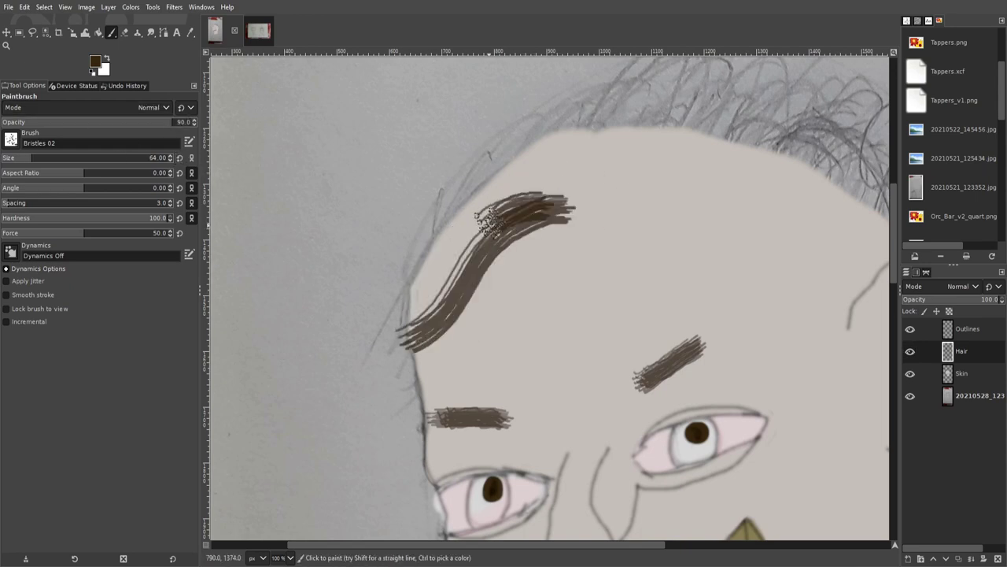
- Paint a brown hair mass across the forehead, filling the gaps up to the top
drag(567, 189, 410, 331)
drag(614, 165, 402, 299)
scroll(403, 297, right, 5)
drag(540, 186, 551, 315)
drag(582, 177, 598, 330)
drag(629, 181, 645, 315)
mouse_move(551, 322)
mouse_down()
mouse_move(492, 206)
mouse_move(440, 315)
mouse_up()
drag(504, 196, 354, 331)
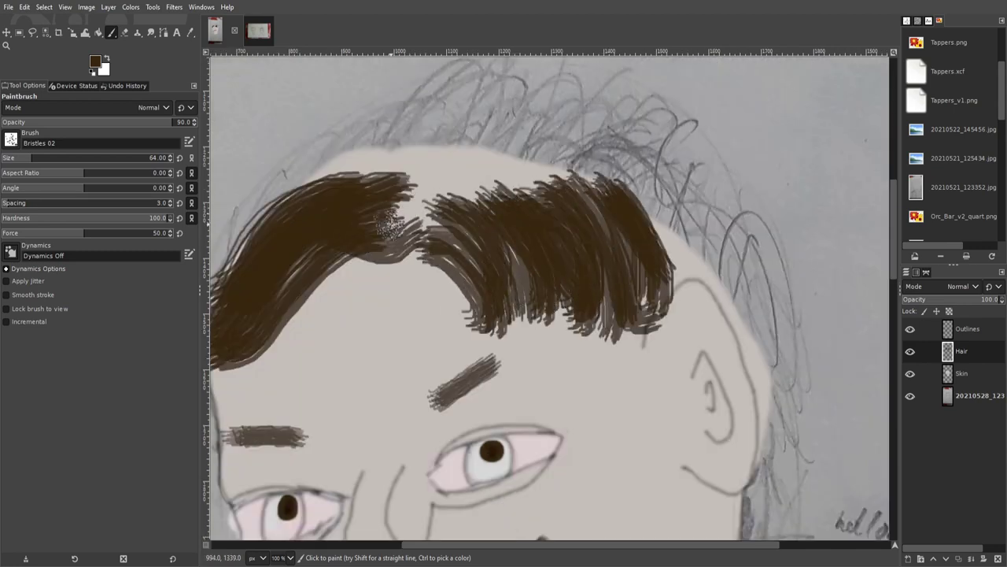
drag(520, 169, 346, 252)
mouse_move(441, 149)
mouse_down()
mouse_move(589, 177)
mouse_move(366, 203)
mouse_move(354, 224)
mouse_up()
- Extend the hair down the right side past the ear and lower the Hair layer's opacity
drag(614, 173, 775, 431)
scroll(773, 431, left, 3)
drag(598, 188, 524, 265)
scroll(524, 265, left, 3)
scroll(538, 185, down, 3)
scroll(537, 186, down, 3)
scroll(708, 276, up, 1)
scroll(798, 313, down, 2)
scroll(799, 313, up, 2)
mouse_move(999, 299)
mouse_down()
mouse_move(988, 299)
mouse_move(1004, 299)
mouse_up()
- Trim hair near the ear with a soft eraser and move the Hair layer above Outlines
key(shift+e)
scroll(532, 240, up, 4)
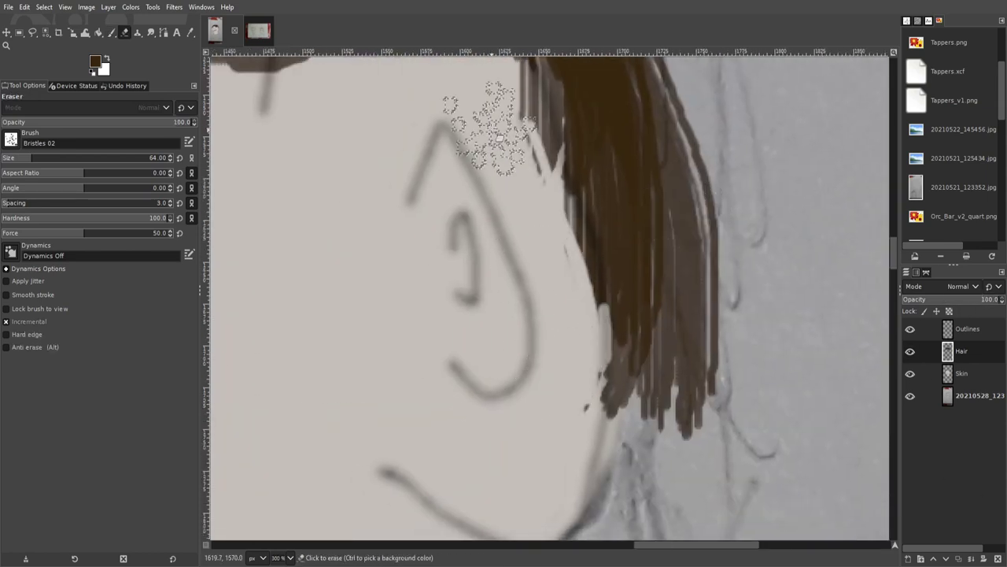
scroll(533, 242, down, 1)
drag(31, 158, 101, 157)
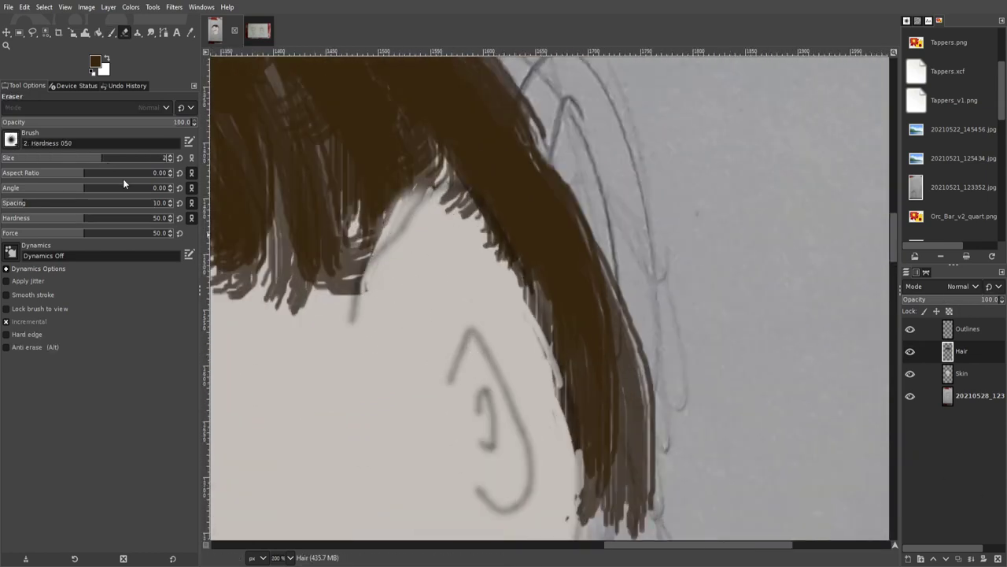
drag(425, 184, 379, 258)
key(ctrl+z)
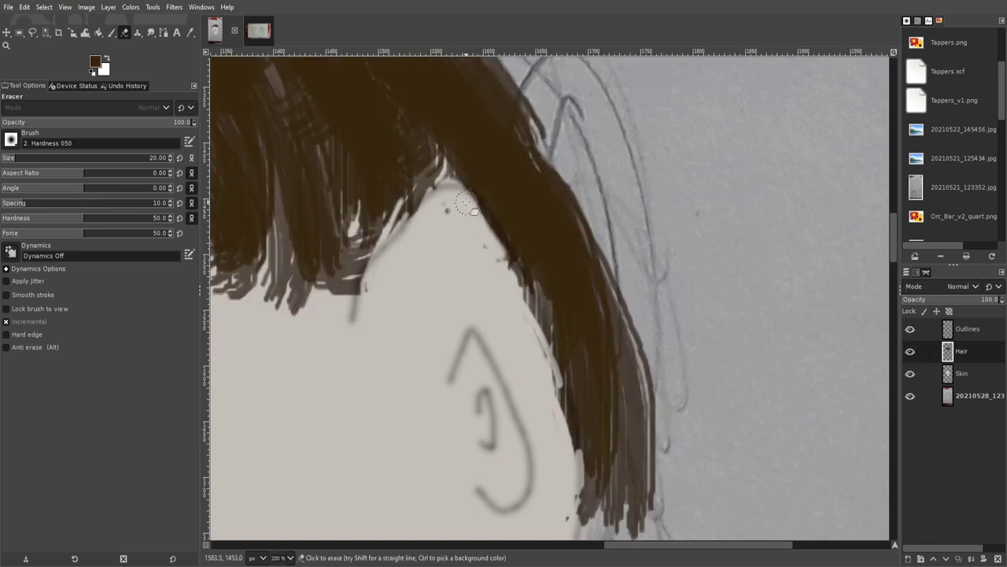
scroll(522, 394, down, 2)
scroll(521, 393, up, 2)
drag(964, 329, 964, 362)
click(962, 373)
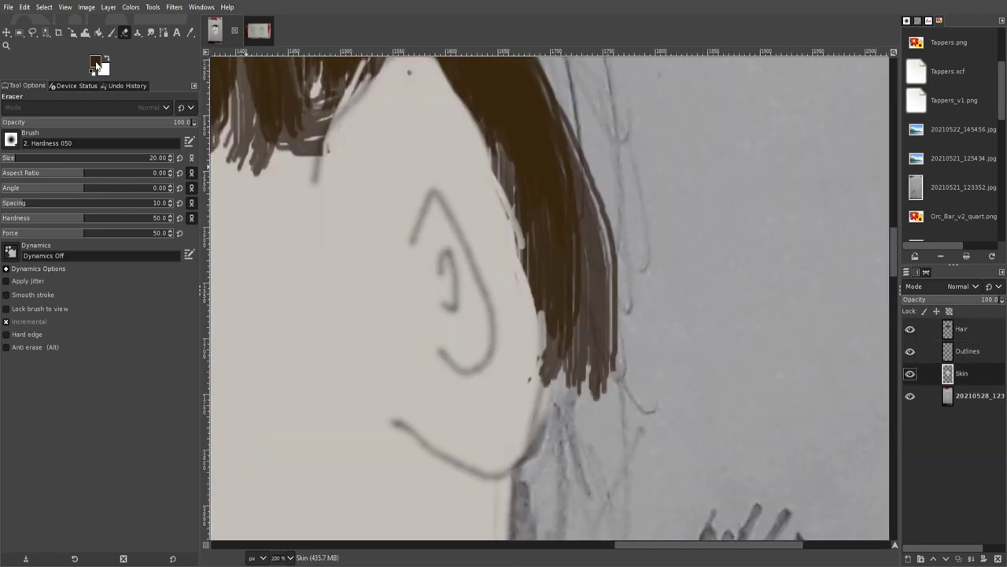
- Paint brown strokes along the hair's left edge with the bristle brush on the Hair layer
key(p)
scroll(551, 300, right, 2)
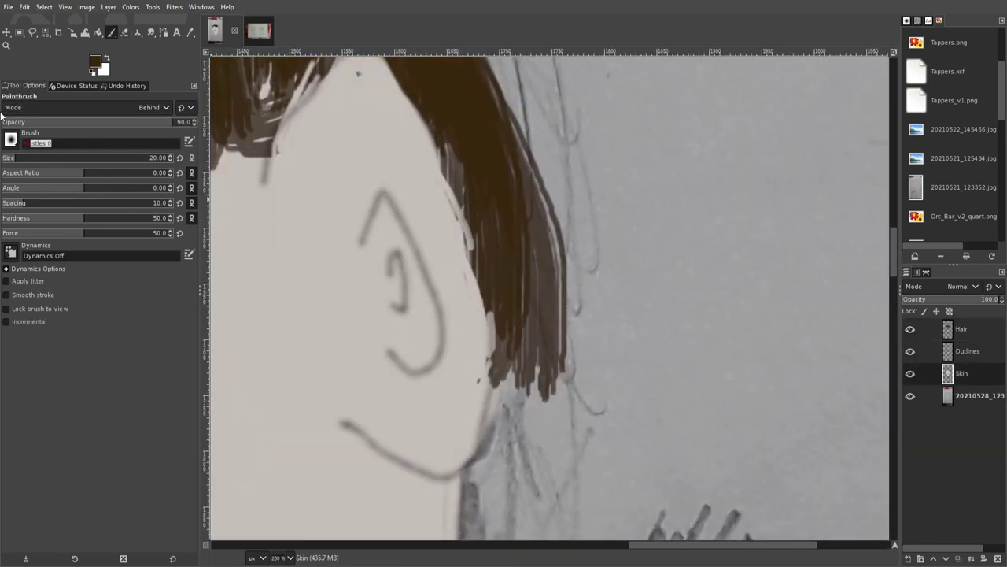
key(Return)
scroll(398, 331, left, 4)
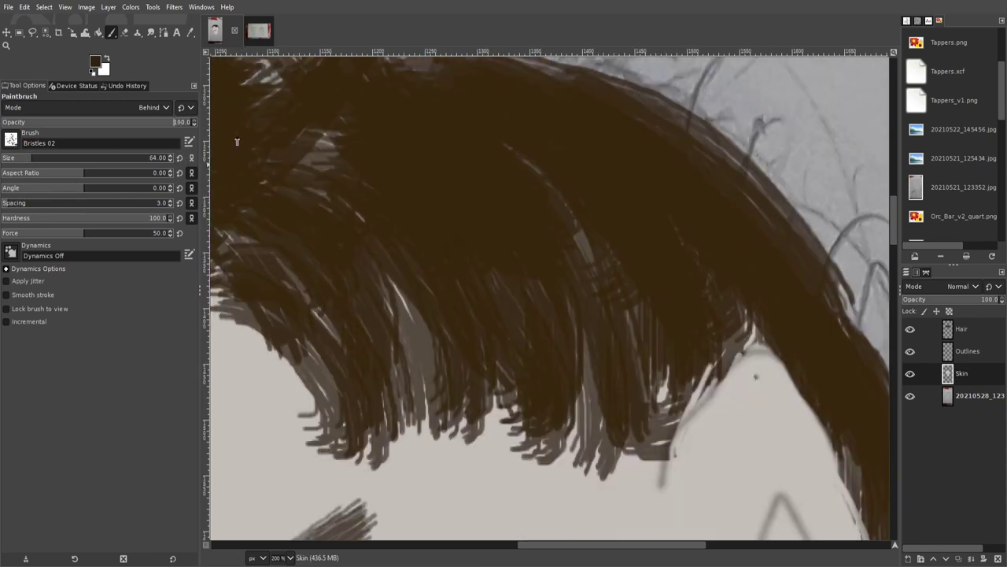
scroll(397, 331, left, 2)
scroll(580, 288, down, 2)
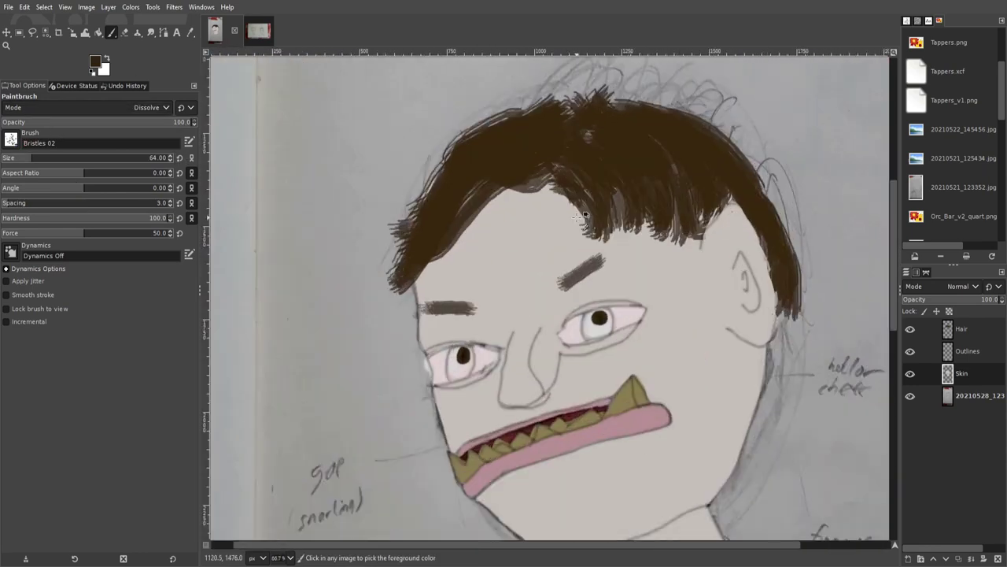
scroll(482, 161, up, 1)
click(961, 328)
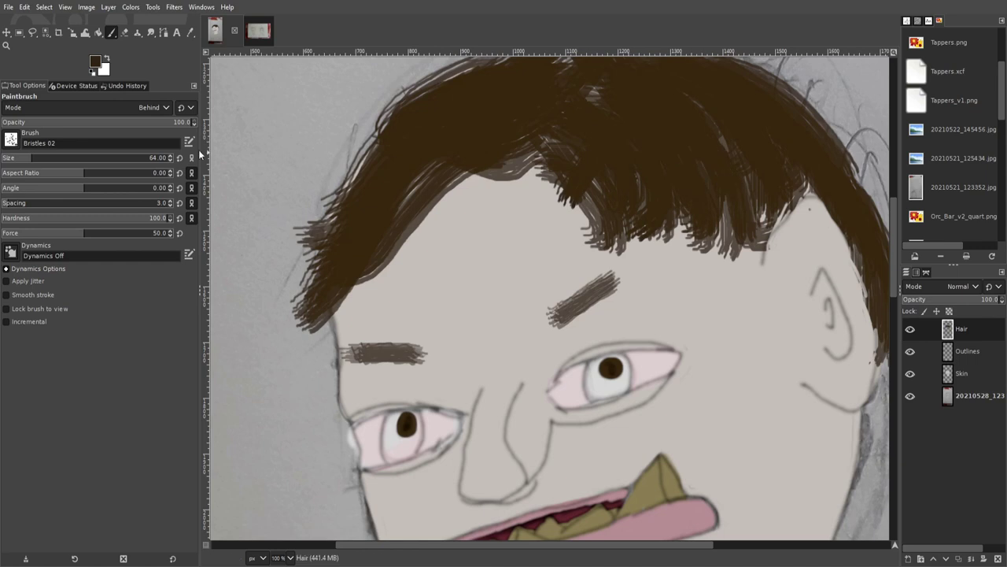
scroll(629, 197, up, 2)
drag(405, 339, 517, 247)
- Draw short lower lashes beneath the right-hand eye at 70% opacity
scroll(517, 246, right, 3)
scroll(651, 304, up, 2)
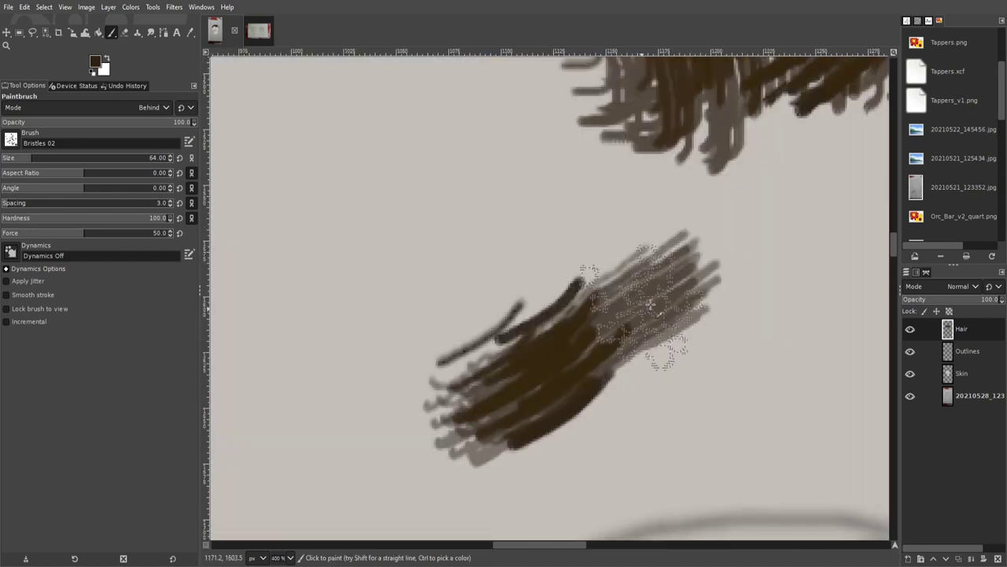
scroll(652, 304, down, 4)
scroll(550, 299, up, 3)
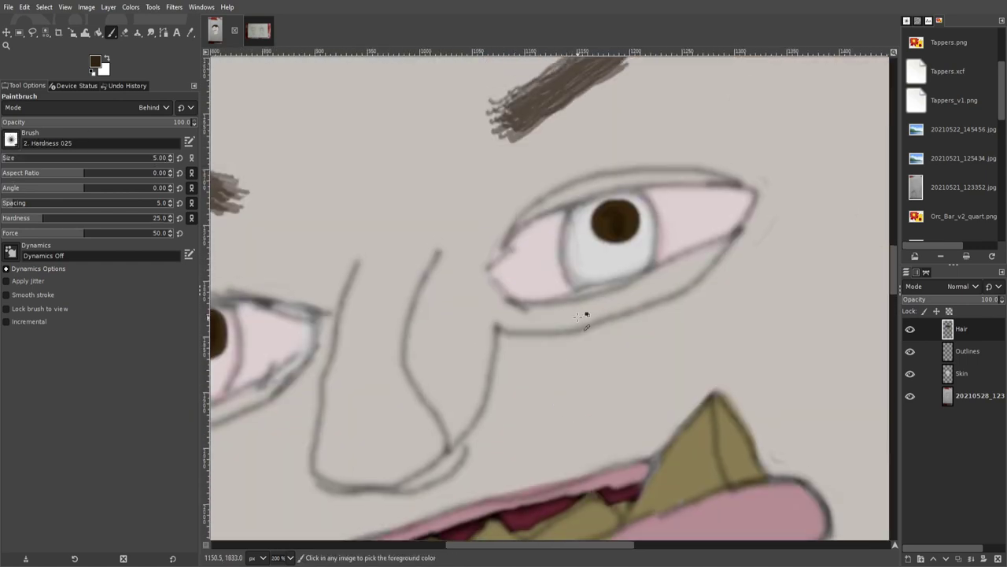
drag(469, 297, 469, 316)
drag(502, 292, 499, 315)
drag(523, 293, 524, 312)
drag(548, 293, 552, 313)
click(134, 121)
drag(471, 293, 470, 326)
drag(496, 301, 491, 323)
- Add lashes at the right-hand eye's upper-left corner and along its upper lid
scroll(811, 148, up, 3)
drag(445, 236, 464, 269)
drag(463, 217, 482, 256)
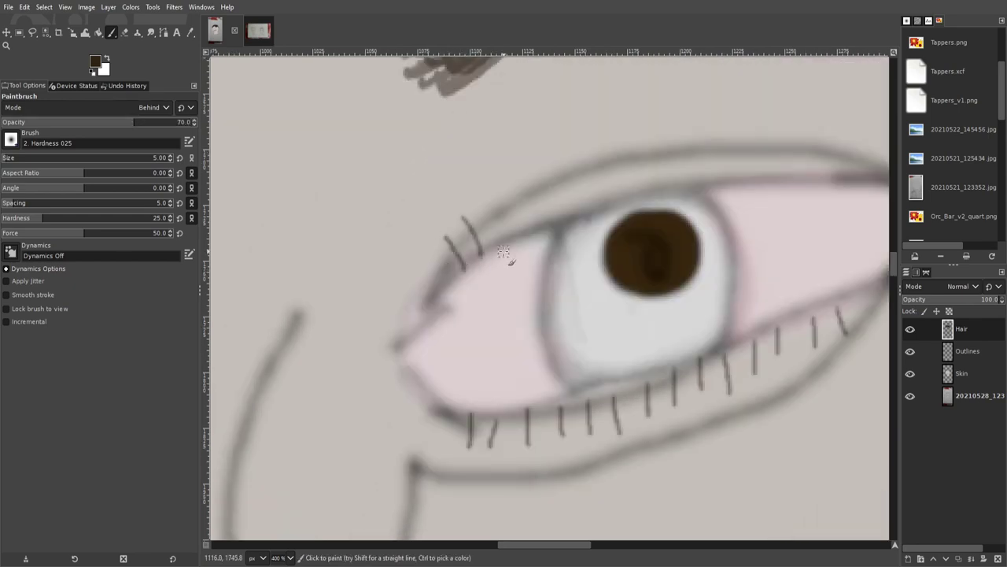
scroll(713, 164, left, 3)
drag(622, 158, 612, 192)
drag(667, 154, 656, 197)
scroll(630, 236, down, 3)
scroll(589, 363, up, 3)
- Draw lower lashes on the left-hand eye and lashes at its upper-right corner
drag(568, 356, 564, 381)
drag(706, 325, 698, 381)
drag(732, 313, 730, 364)
scroll(732, 346, right, 3)
drag(614, 327, 617, 374)
drag(634, 318, 647, 354)
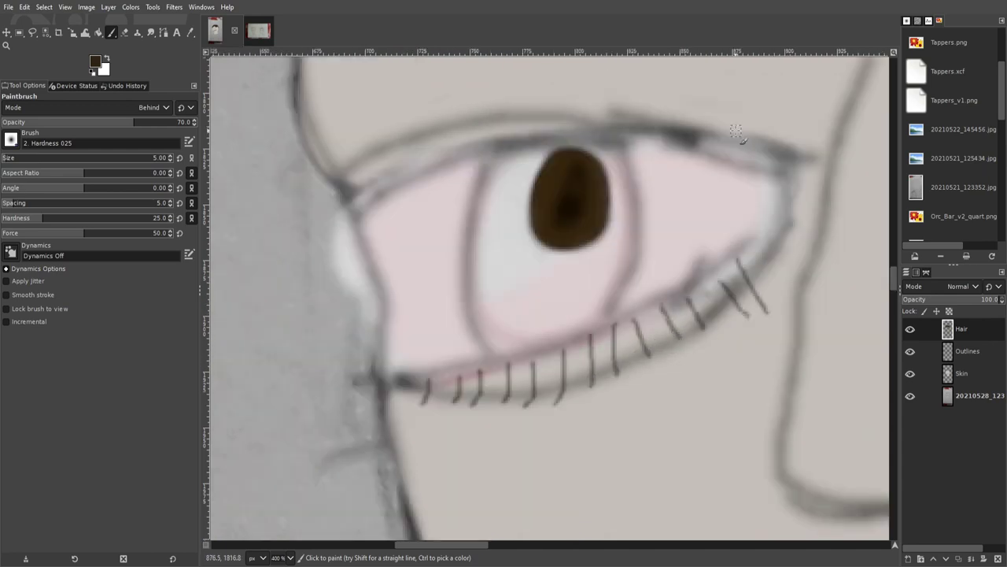
scroll(756, 295, up, 3)
scroll(756, 295, right, 1)
drag(728, 230, 708, 262)
drag(705, 227, 686, 259)
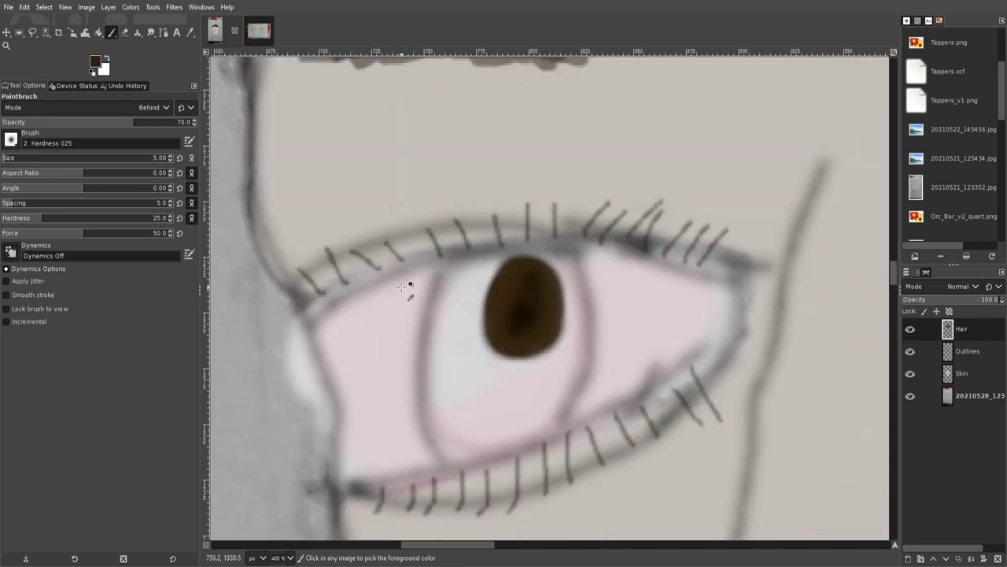
scroll(301, 272, down, 6)
click(919, 374)
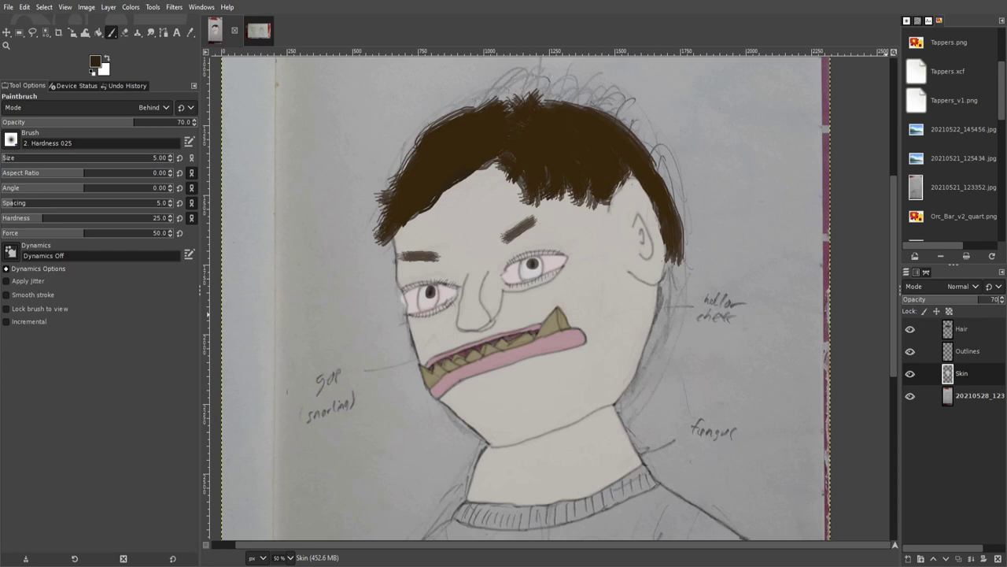
- Burn a dark hollow into the cheek with Dodge/Burn
scroll(663, 389, up, 3)
scroll(551, 299, up, 2)
scroll(551, 299, left, 1)
key(shift+d)
mouse_move(546, 275)
mouse_down()
mouse_move(536, 308)
mouse_move(603, 279)
mouse_move(561, 288)
mouse_up()
- Soften the cheek hollow with Smudge, alternating with Burn, and refit the portrait in view
key(s)
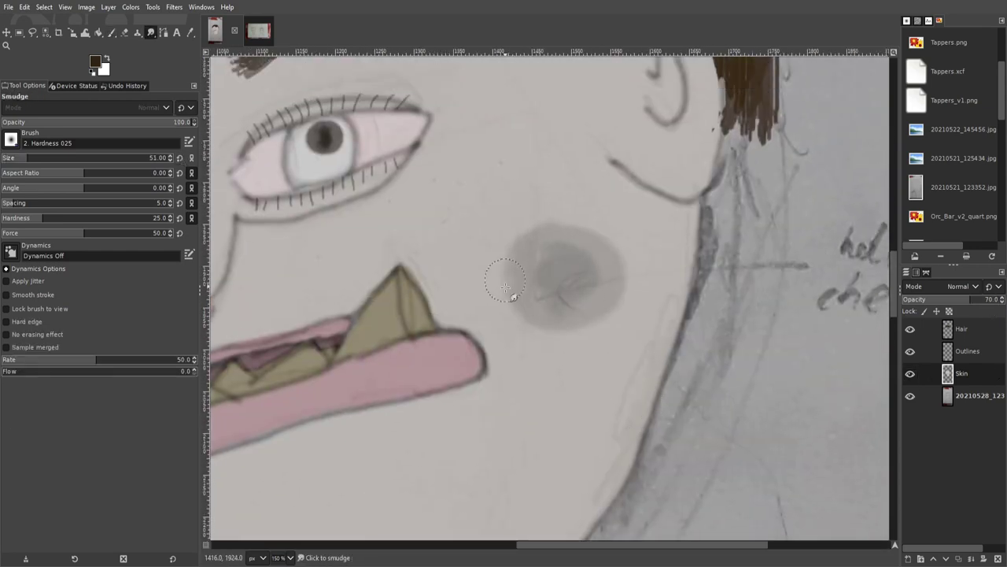
key(shift+ctrl+j)
scroll(482, 298, up, 4)
key(shift+d)
key(s)
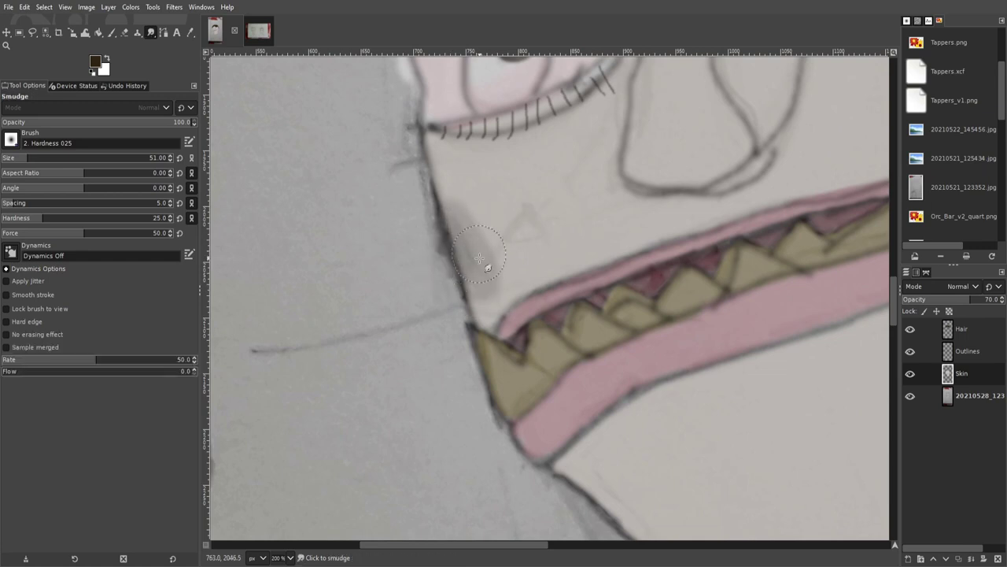
scroll(448, 267, down, 4)
scroll(448, 267, down, 1)
key(shift+ctrl+j)
scroll(598, 315, up, 2)
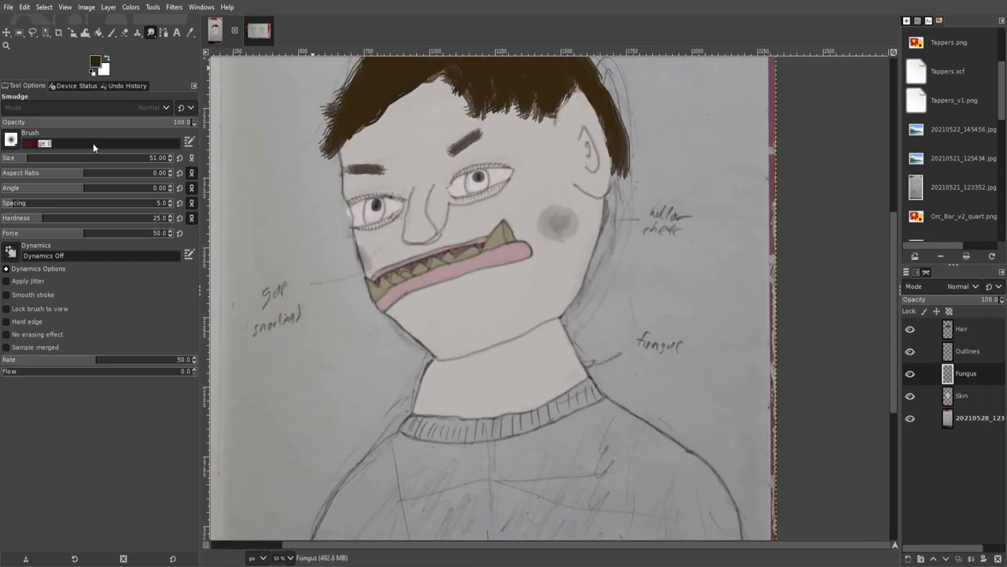
scroll(532, 366, up, 2)
- Dab a green fungus spot on the neck, undoing a first stroke
key(p)
drag(594, 434, 645, 315)
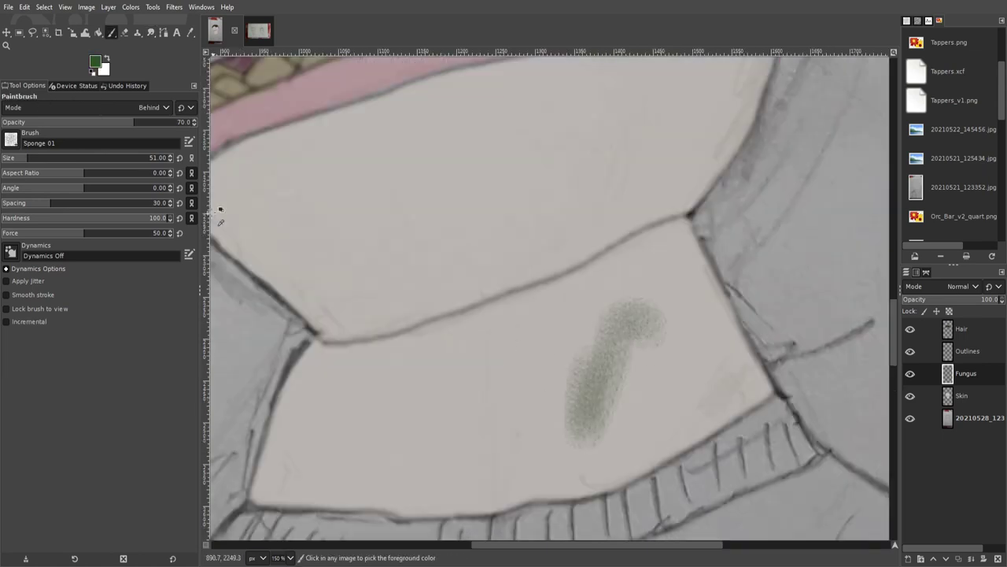
key(ctrl+z)
scroll(569, 342, up, 1)
click(545, 313)
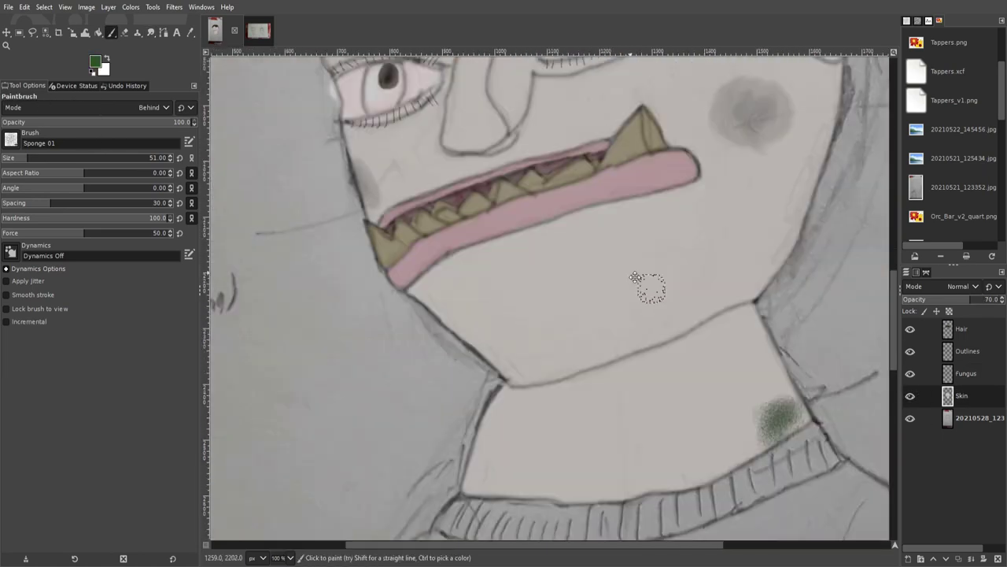
- Check the fungus by toggling the Skin layer, then paint a green patch below the mouth
click(911, 395)
key(1)
click(966, 373)
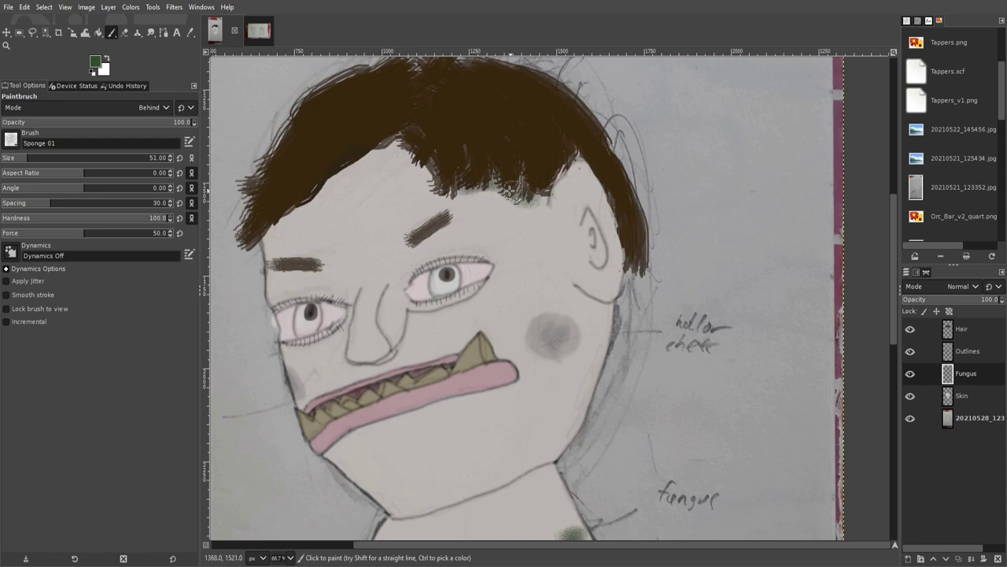
scroll(472, 434, down, 3)
drag(471, 434, 551, 398)
scroll(512, 409, up, 2)
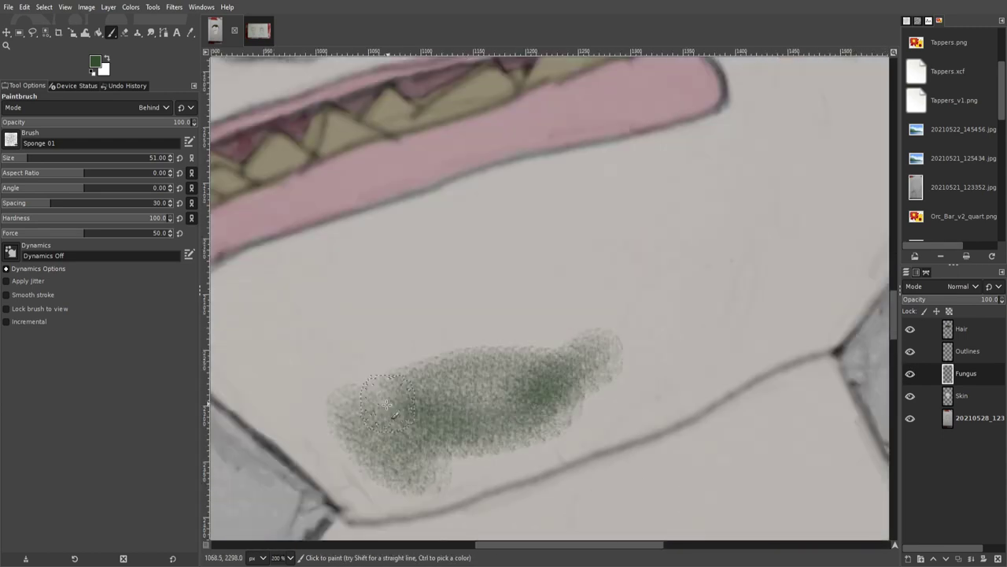
scroll(511, 409, down, 5)
key(1)
scroll(518, 163, down, 4)
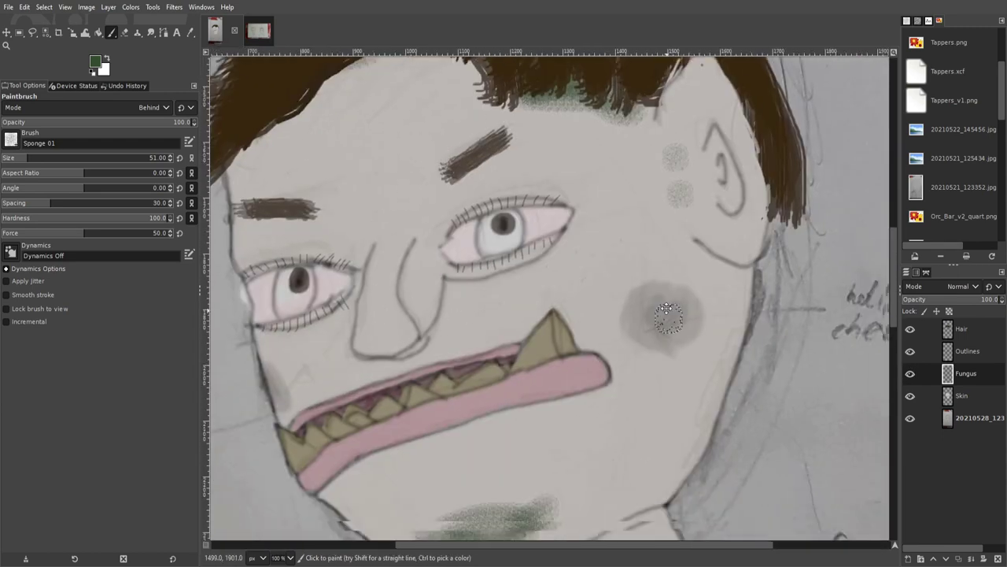
scroll(685, 322, down, 3)
scroll(684, 323, down, 2)
scroll(559, 346, up, 2)
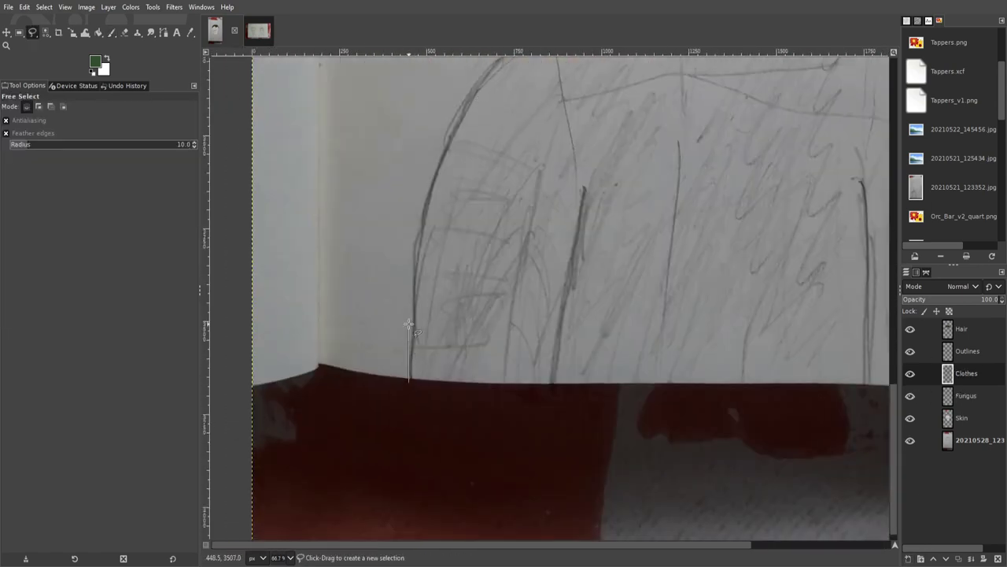
scroll(405, 326, up, 3)
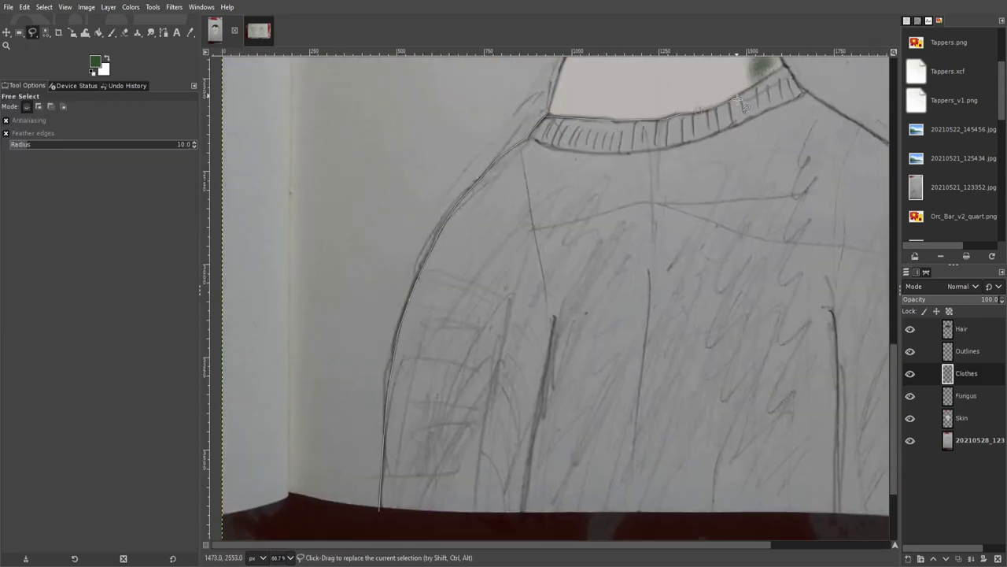
- Frame the whole drawing and close the selection around the sweater
scroll(744, 107, right, 2)
scroll(658, 140, right, 2)
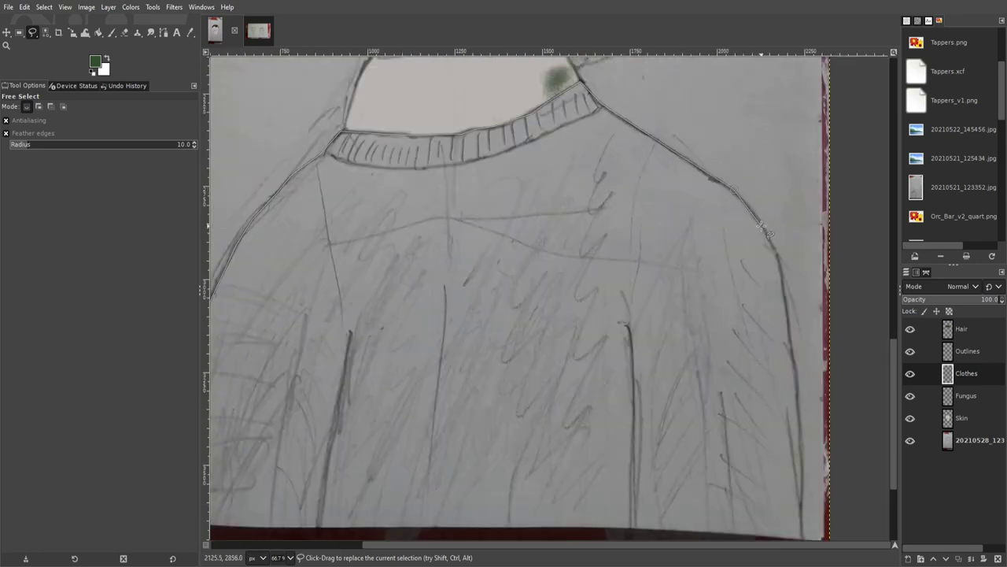
scroll(432, 429, down, 2)
scroll(431, 429, left, 3)
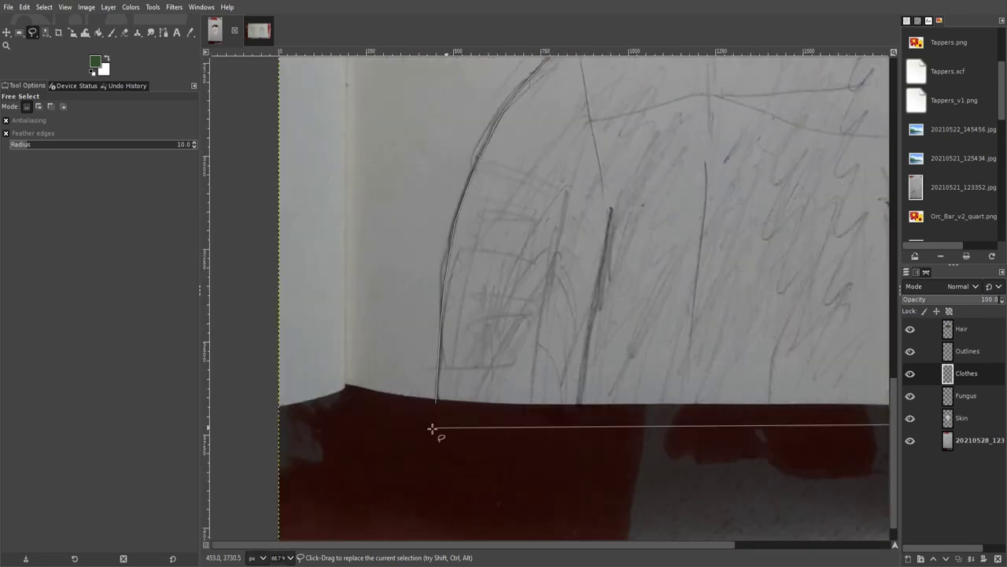
key(Return)
key(shift+ctrl+j)
click(111, 32)
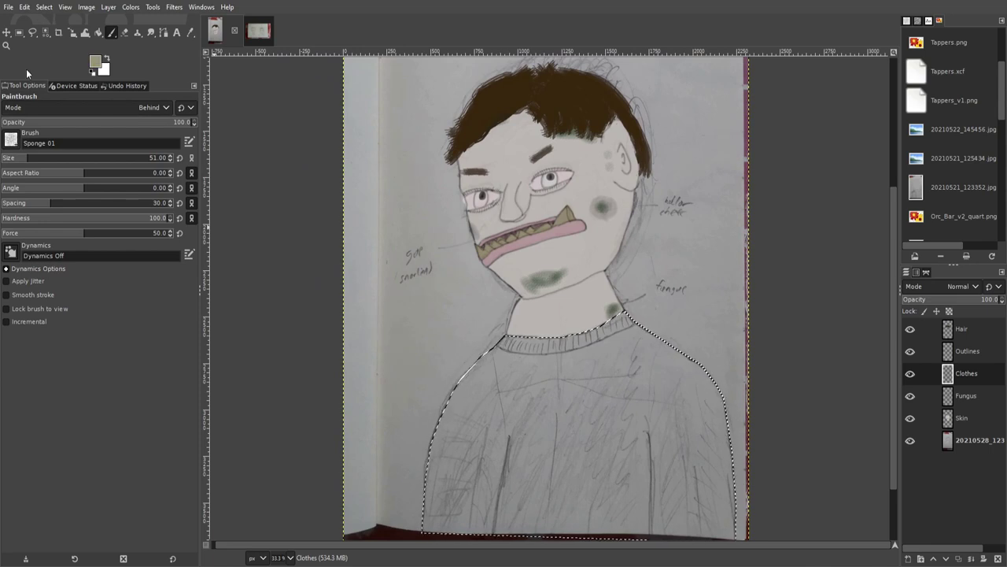
- Cover the sweater, including its right side and collar, with large pale textured strokes
scroll(465, 429, down, 1)
scroll(465, 417, up, 2)
text(Texture Hos)
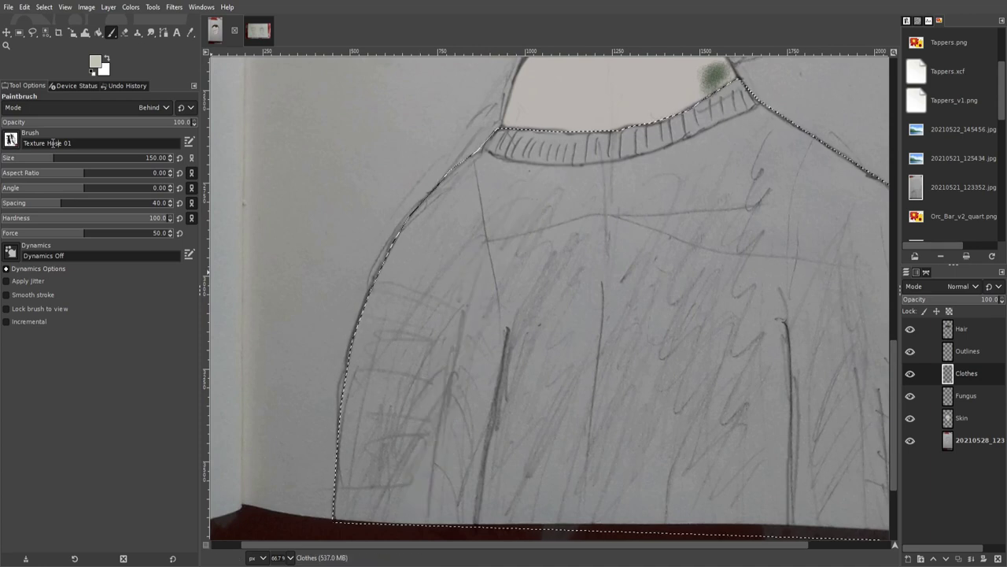
scroll(98, 145, down, 1)
drag(406, 494, 405, 496)
scroll(484, 421, down, 1)
mouse_move(499, 367)
mouse_down()
mouse_move(465, 423)
mouse_move(612, 404)
mouse_move(343, 504)
mouse_up()
mouse_move(562, 337)
mouse_down()
mouse_move(885, 355)
mouse_move(675, 449)
mouse_move(701, 287)
mouse_up()
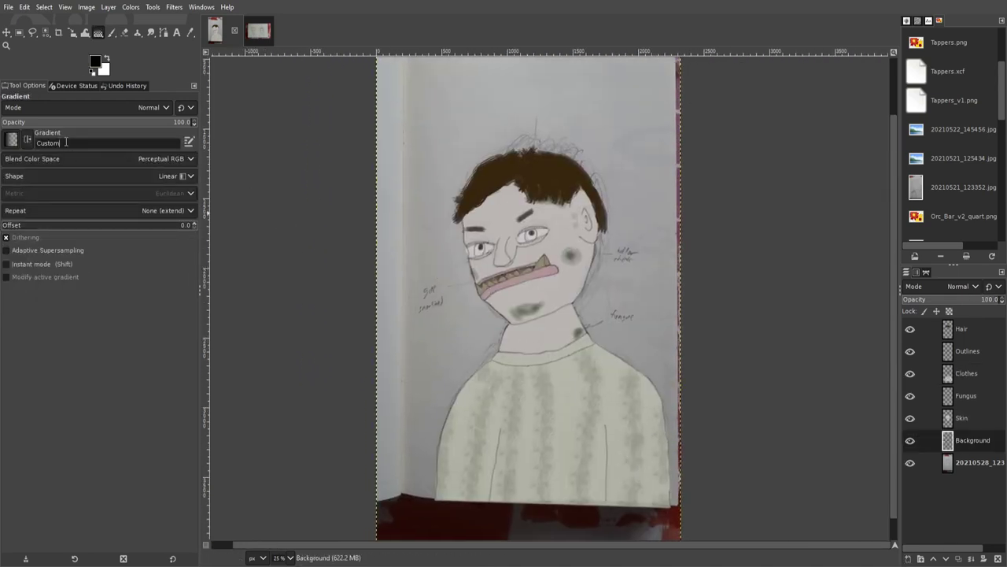
- Try a faint black-to-white gradient on the Background layer, then fill it light grey
click(10, 140)
drag(439, 317, 625, 318)
click(22, 122)
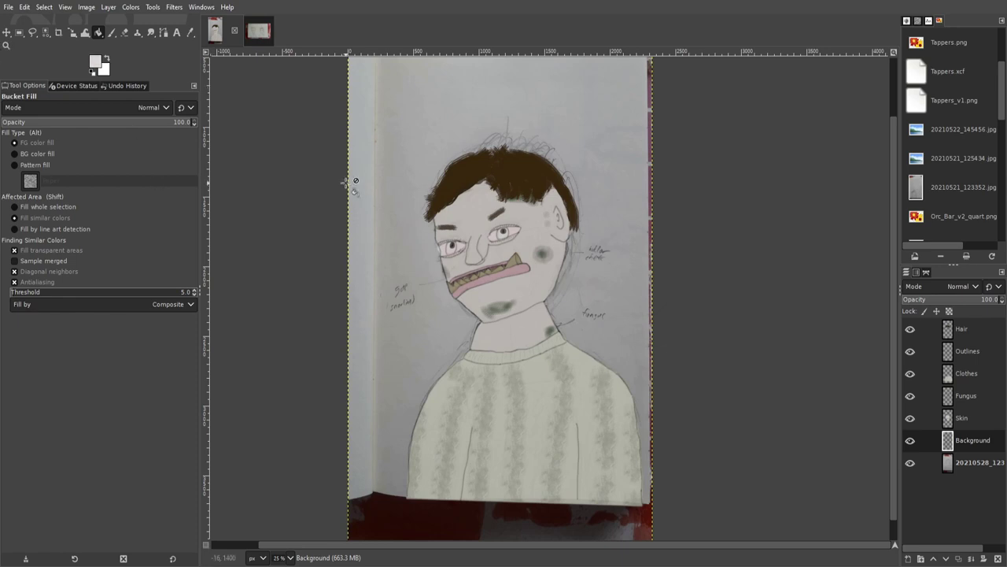
click(355, 185)
ctrl+scroll(510, 367, up, 3)
ctrl+scroll(439, 371, down, 3)
- Select the sweater area by its colour with Select by Color
key(shift+o)
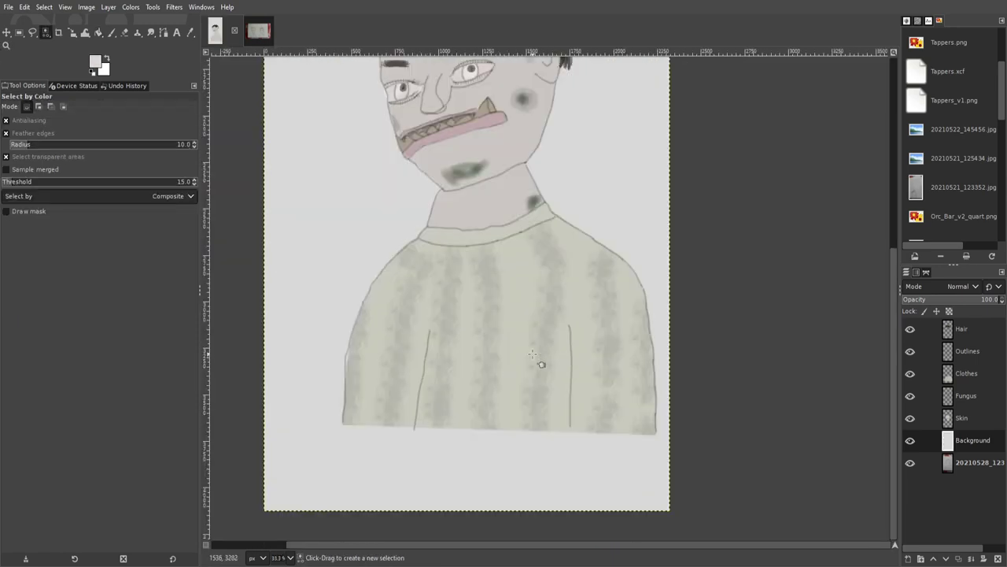
click(539, 364)
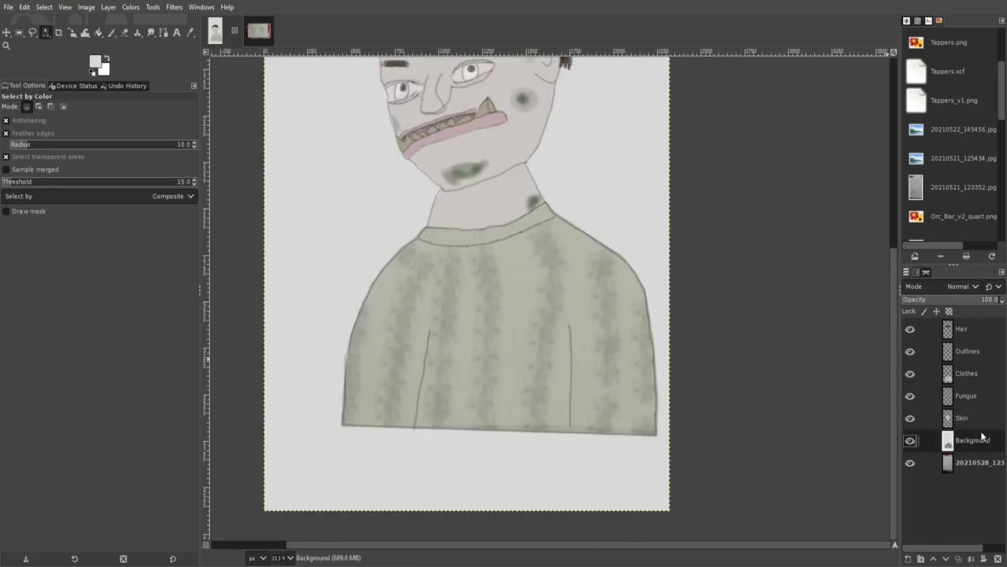
scroll(816, 344, up, 4)
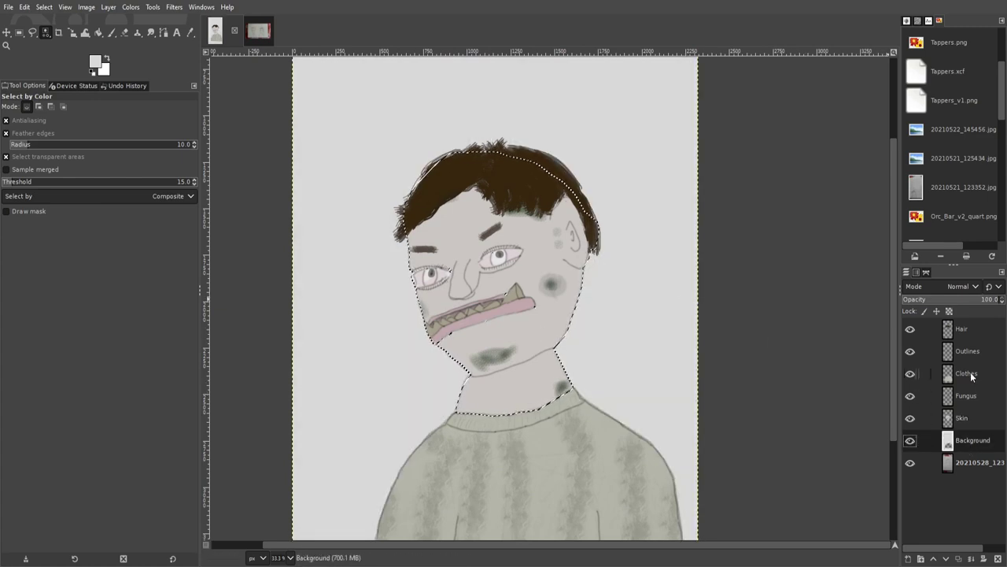
ctrl+scroll(481, 291, up, 5)
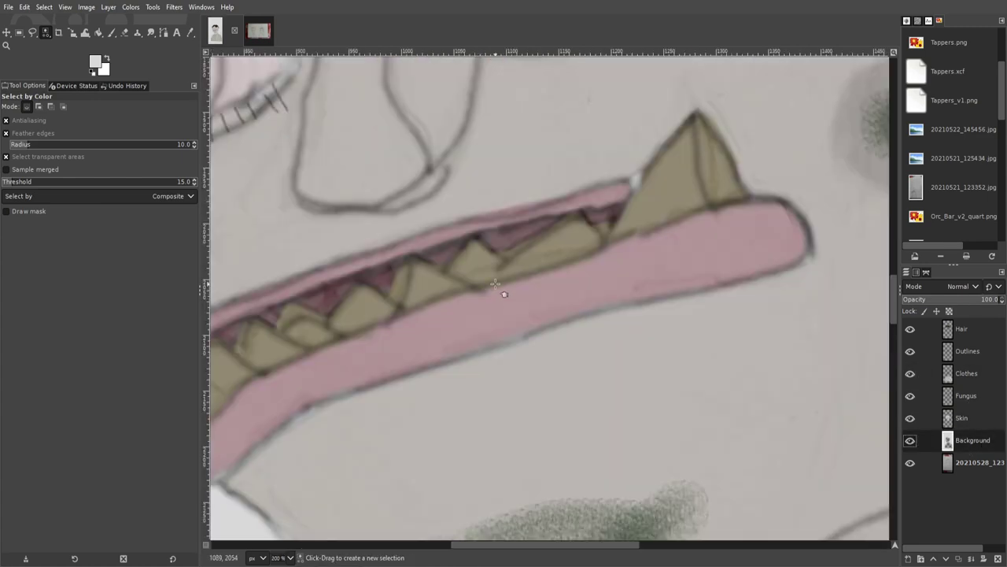
- Crop the canvas tightly around the figure
ctrl+scroll(481, 292, down, 4)
ctrl+scroll(481, 237, down, 2)
ctrl+scroll(481, 171, down, 2)
key(shift+c)
mouse_move(488, 154)
mouse_down()
mouse_move(652, 342)
mouse_move(650, 352)
mouse_up()
key(Escape)
key(Return)
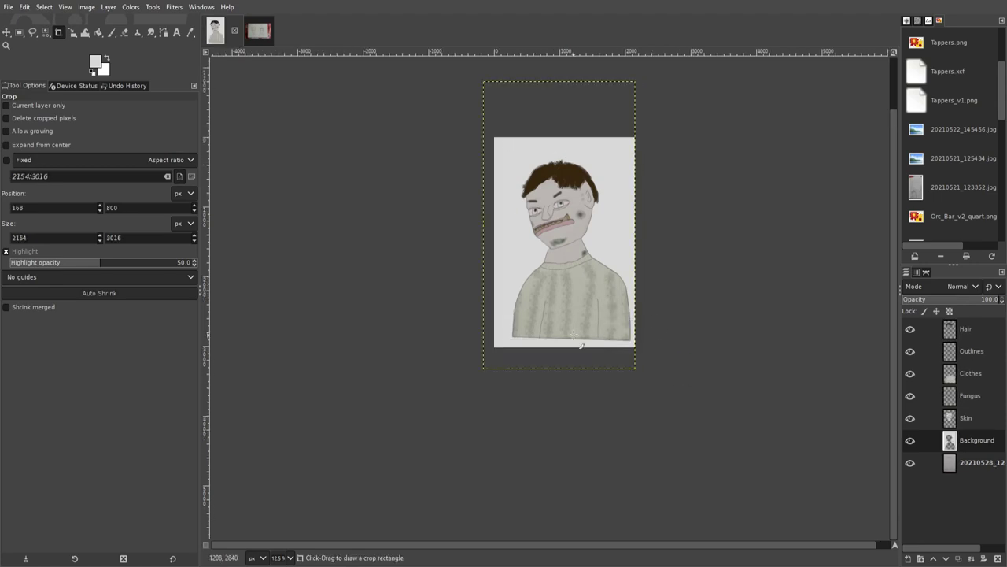
ctrl+scroll(798, 360, up, 3)
- Airbrush the sweater's inner line so it extends past the hem
key(f)
key(p)
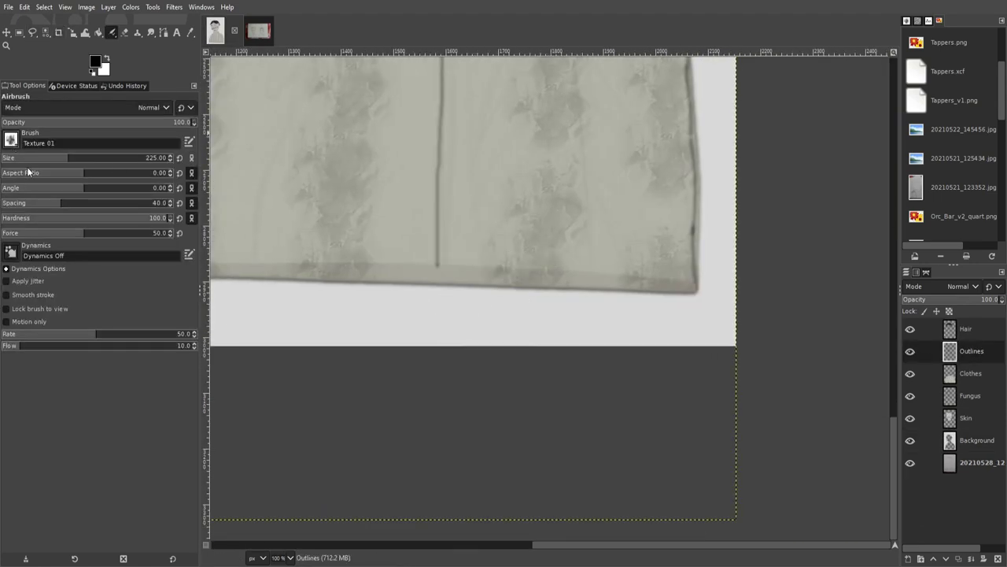
key(a)
ctrl+scroll(398, 256, up, 3)
drag(514, 296, 515, 366)
ctrl+scroll(516, 438, down, 2)
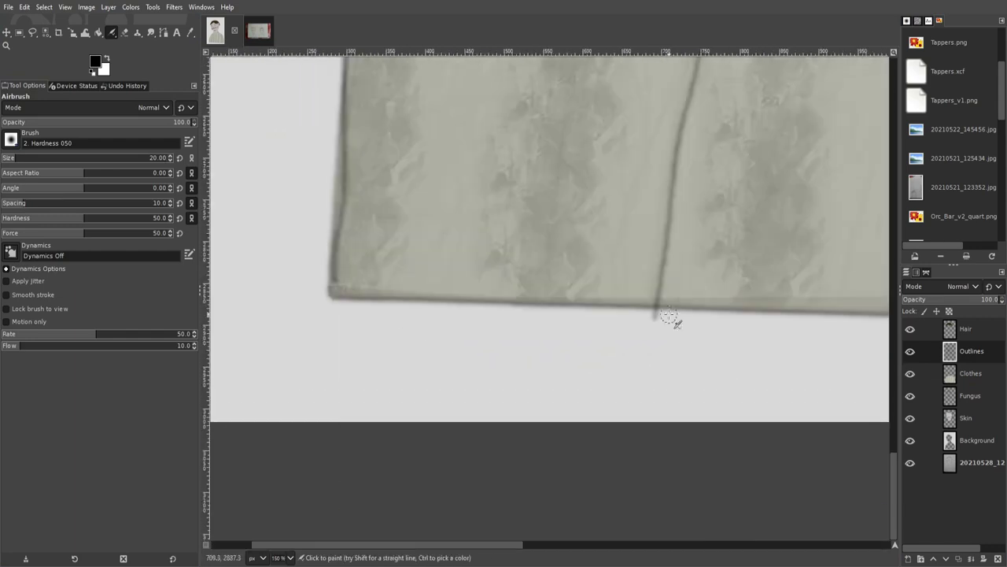
scroll(375, 326, right, 5)
- Switch between the Background and Clothes layers, ending with Clothes active
key(shift+e)
click(970, 373)
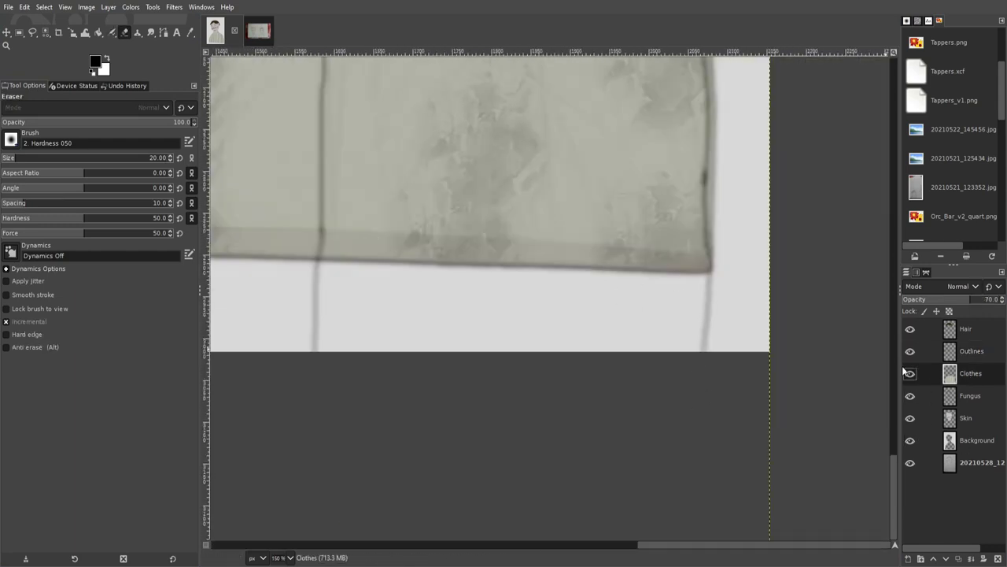
click(976, 440)
click(970, 373)
ctrl+scroll(324, 307, down, 1)
key(r)
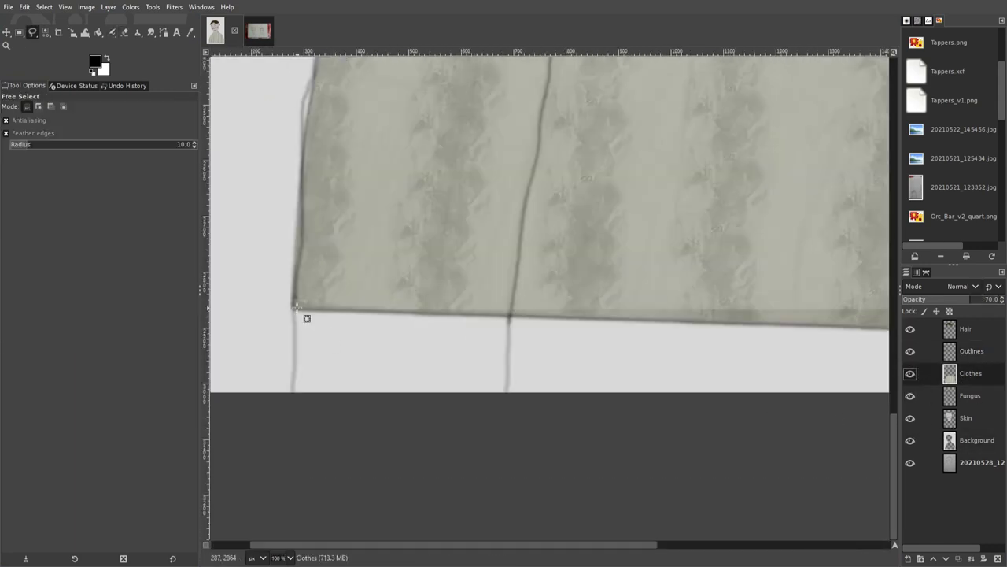
ctrl+scroll(359, 366, down, 3)
scroll(371, 366, up, 2)
ctrl+scroll(492, 209, down, 2)
key(c)
key(shift+c)
scroll(322, 99, up, 1)
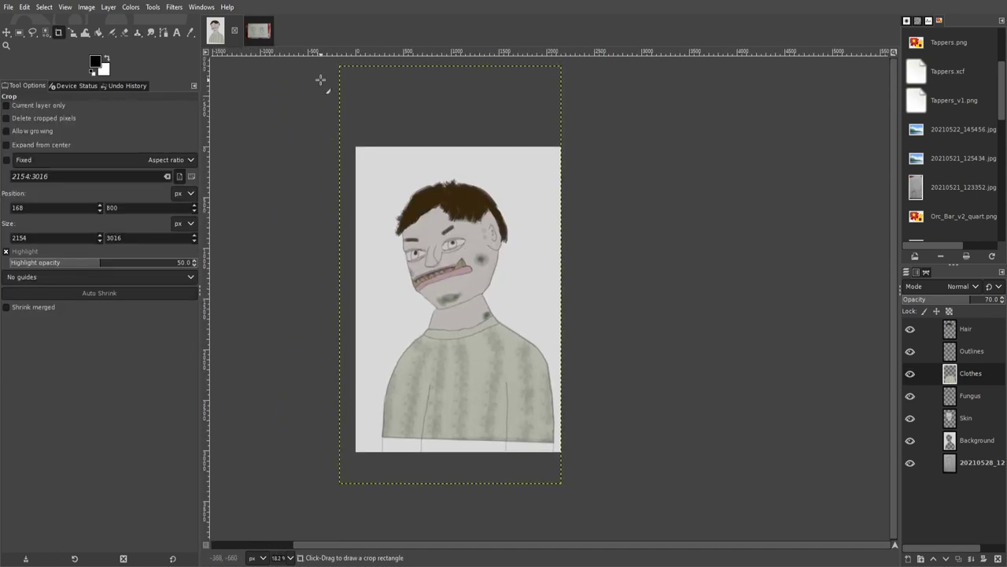
ctrl+scroll(525, 170, up, 4)
scroll(526, 170, up, 3)
- On the Skin layer, shade the eye white grey below the iris and fill the rest lighter
ctrl+scroll(610, 175, up, 2)
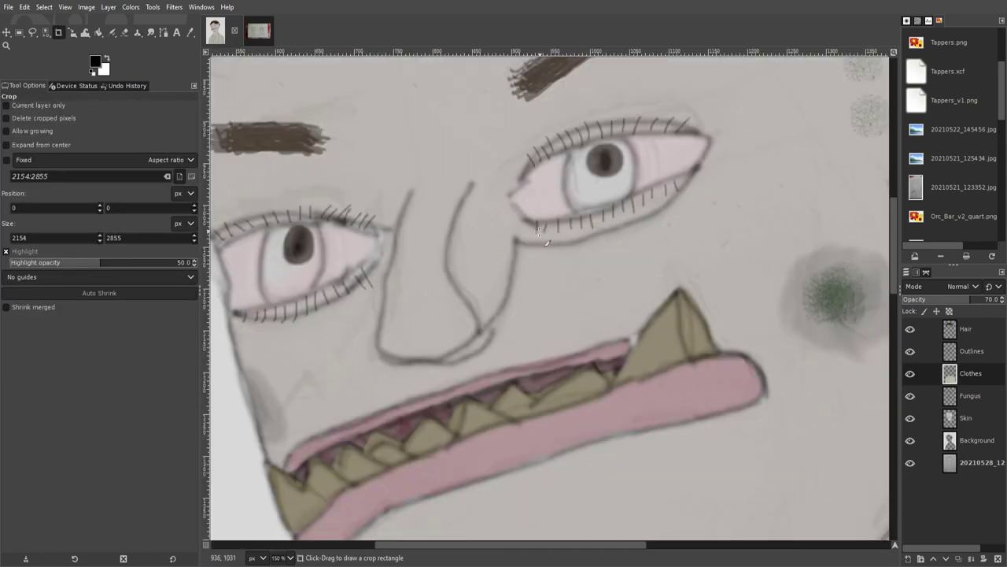
key(Page_Down)
key(Page_Down)
key(p)
ctrl+scroll(592, 193, up, 1)
ctrl+scroll(592, 194, up, 2)
mouse_move(528, 254)
mouse_down()
mouse_move(499, 270)
mouse_move(562, 247)
mouse_move(472, 225)
mouse_move(549, 168)
mouse_up()
key(shift+e)
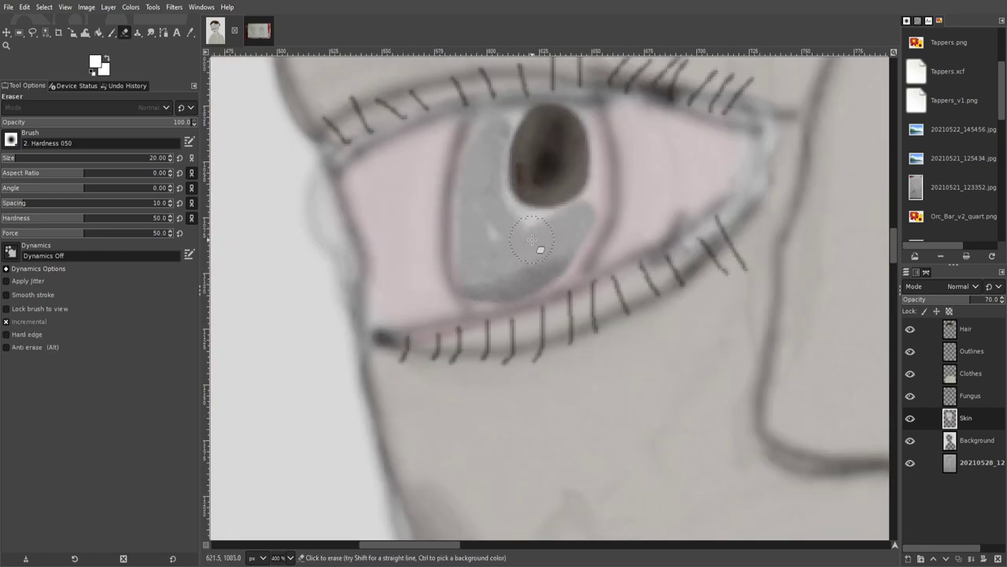
key(p)
mouse_move(484, 291)
mouse_down()
mouse_move(477, 133)
mouse_move(507, 238)
mouse_up()
scroll(564, 240, down, 4)
scroll(564, 240, down, 3)
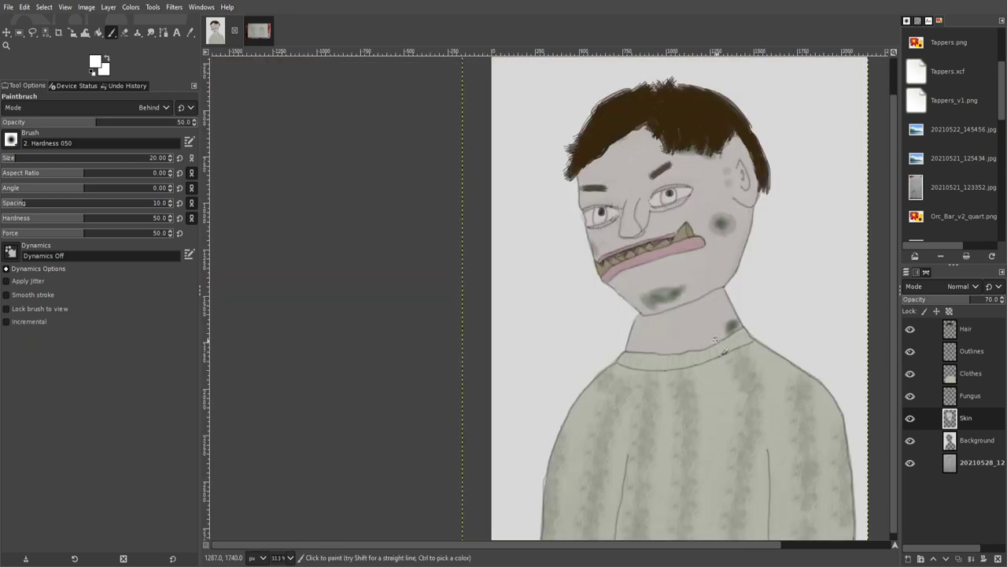
- Select the face and neck skin by colour and apply Dodge/Burn to it
key(shift+o)
click(705, 364)
key(shift+d)
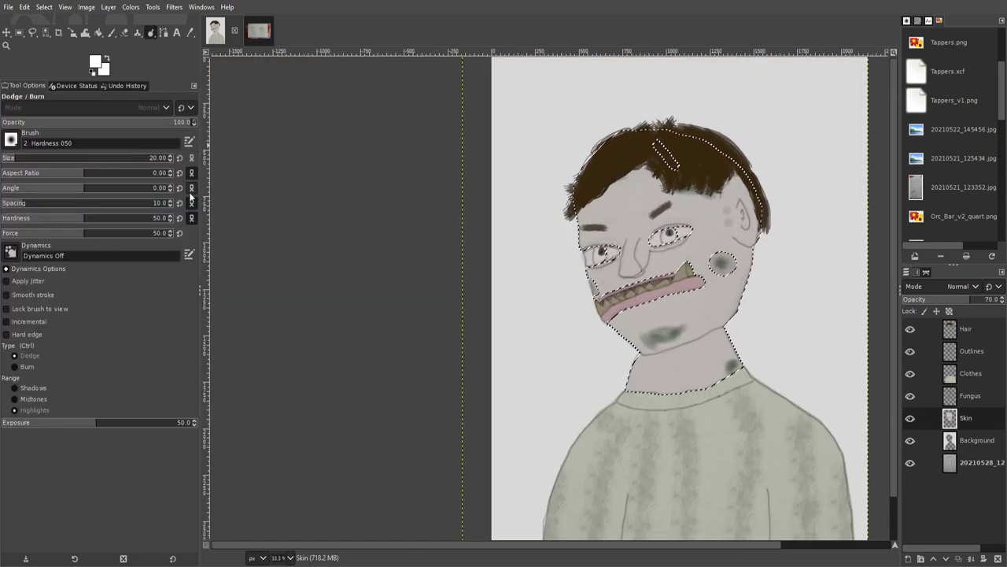
scroll(832, 173, up, 3)
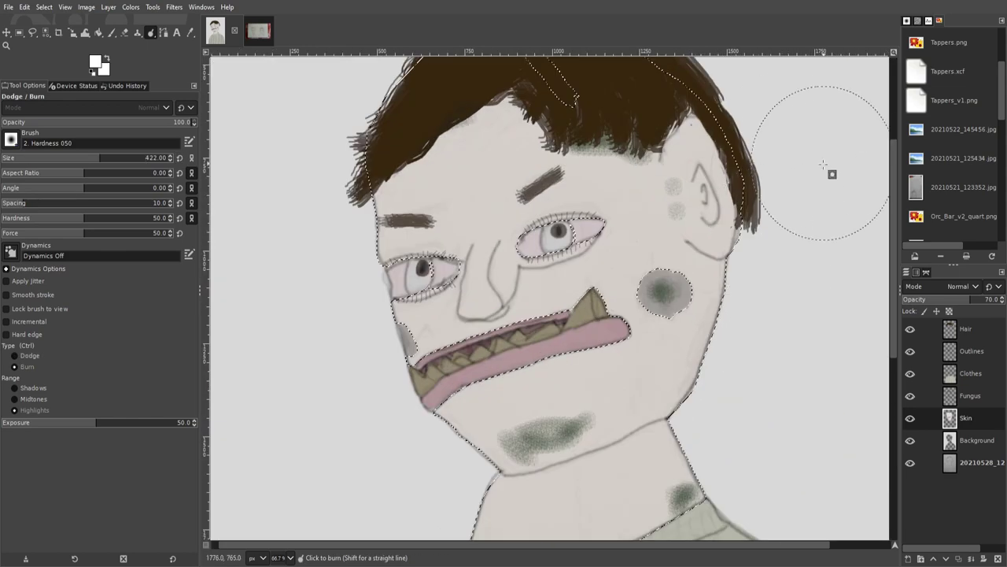
- Erase the stray fungus specks near the ear on the Fungus layer
key(Page_Up)
scroll(667, 166, up, 1)
key(shift+e)
key(ctrl+shift+a)
drag(657, 209, 645, 181)
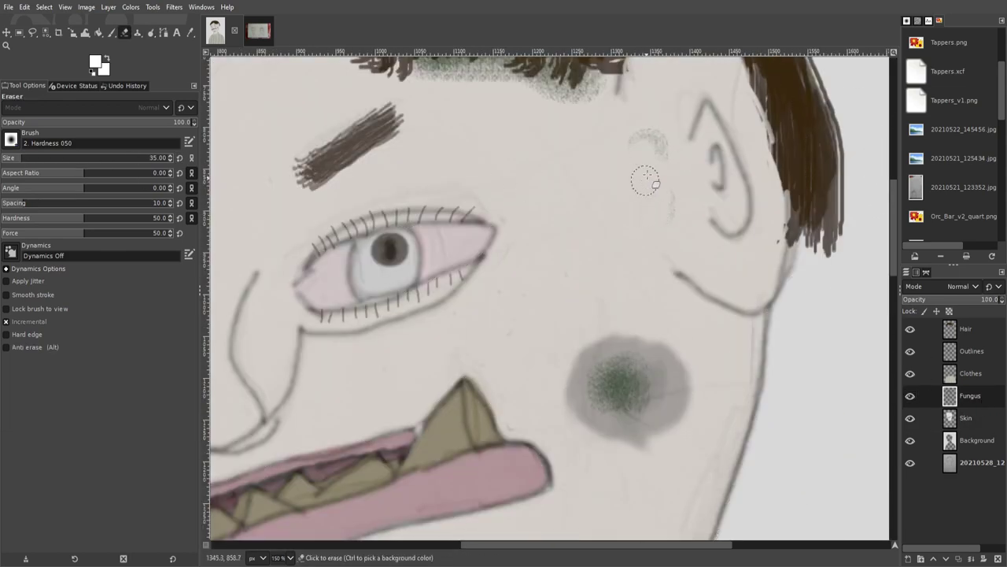
key(shift+ctrl+j)
- Select the grey blob around the cheek fungus on the Skin layer, dodge it, then smudge
key(Page_Down)
key(2)
key(shift+o)
click(574, 305)
key(shift+d)
key(ctrl+shift+a)
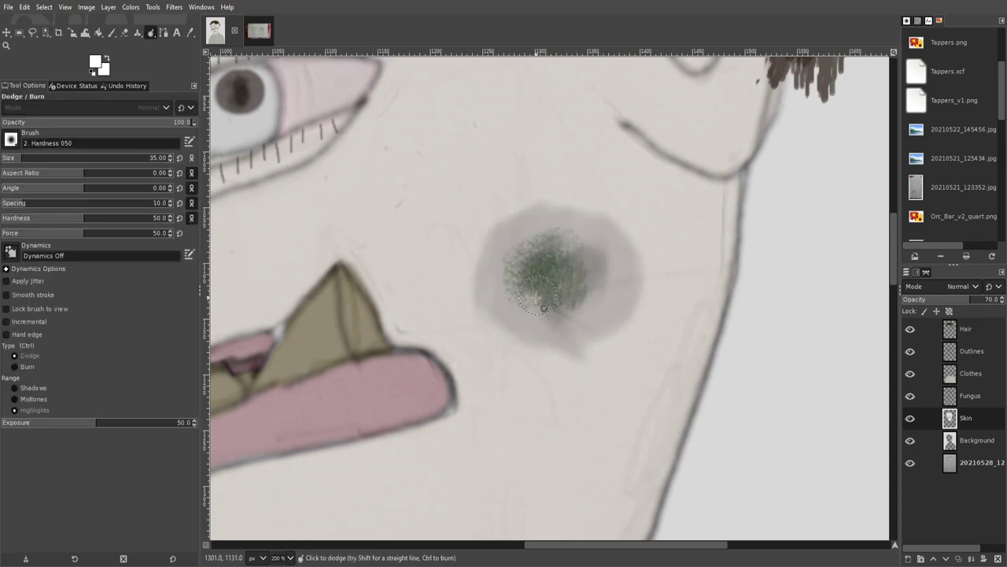
key(s)
- Refit the view and move from the photo layer through Skin to the Clothes layer
key(shift+ctrl+j)
key(plus)
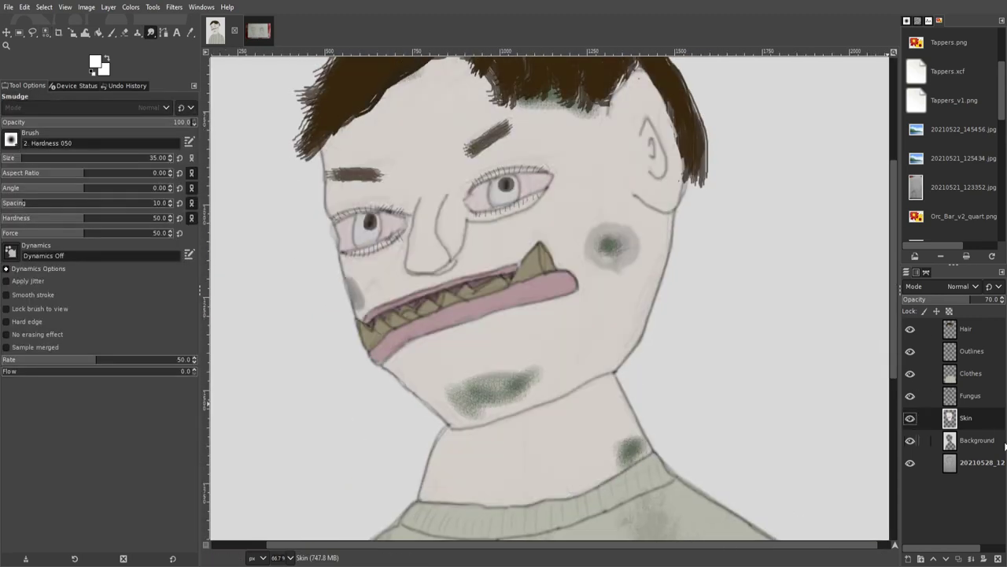
key(shift+ctrl+j)
key(End)
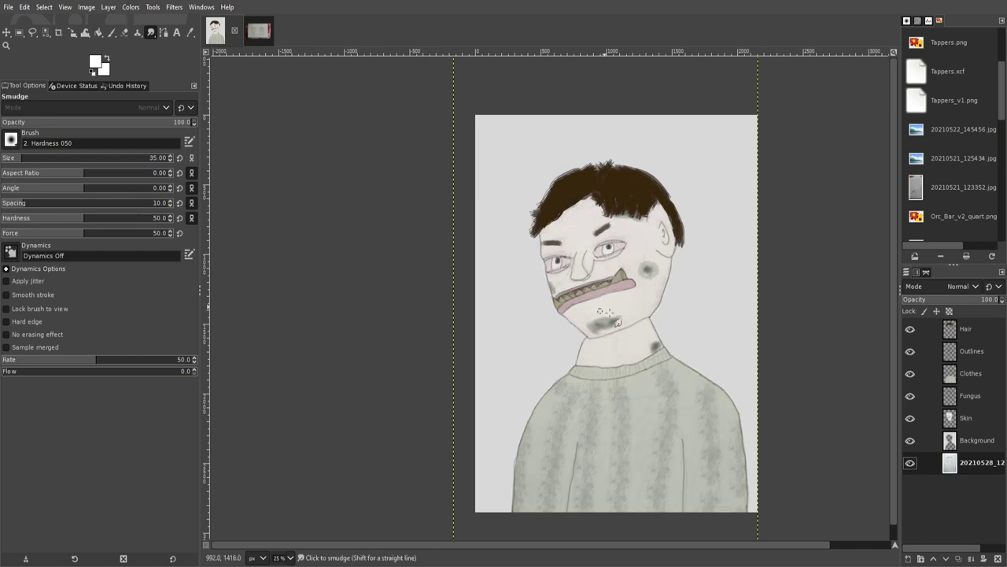
scroll(606, 313, up, 3)
click(966, 418)
scroll(551, 299, left, 3)
scroll(551, 299, down, 5)
scroll(551, 299, down, 5)
click(971, 373)
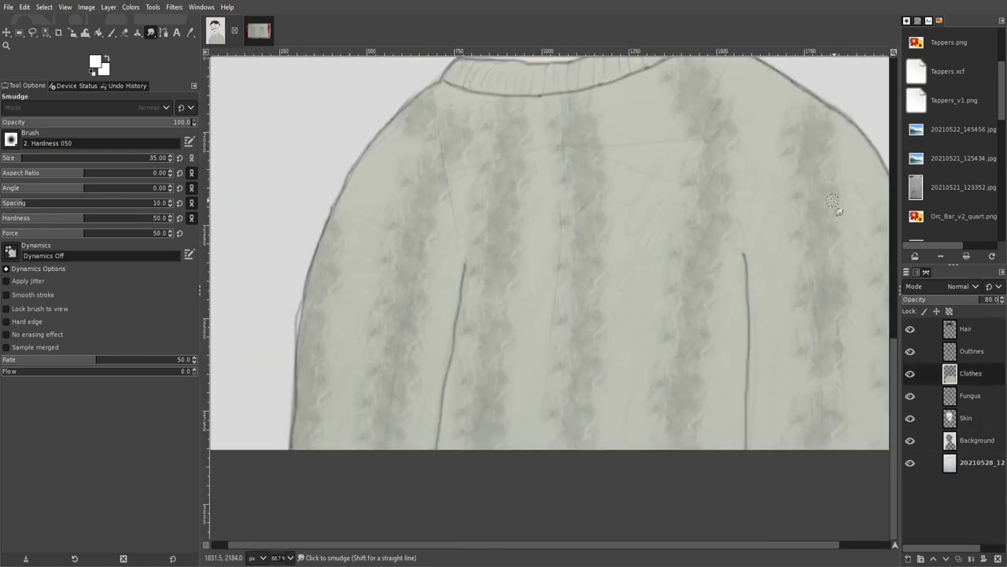
ctrl+scroll(712, 291, down, 4)
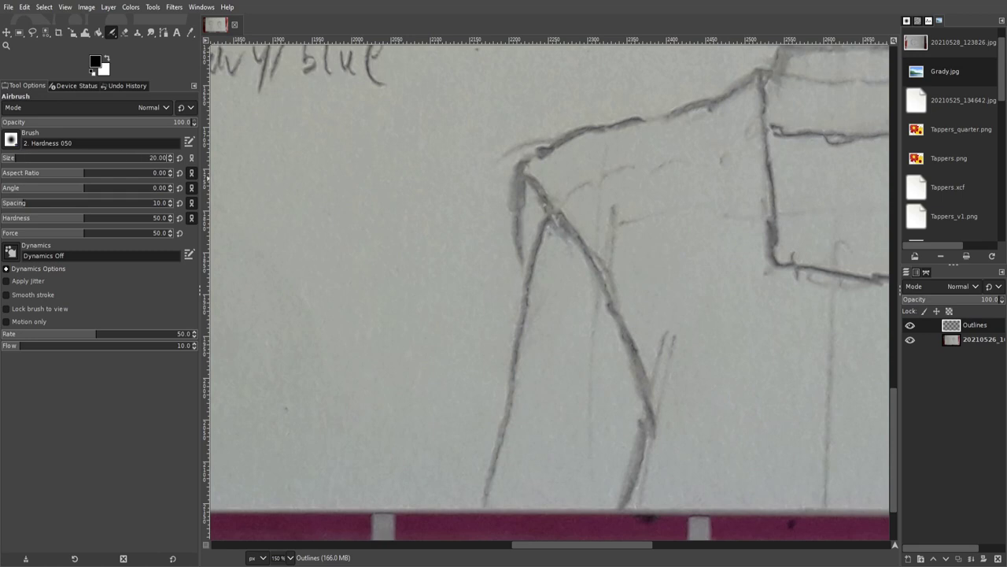
- Trace the first sketch lines, box edges and right shoulder in darker airbrush strokes
mouse_move(482, 507)
mouse_down()
mouse_move(571, 238)
mouse_move(619, 522)
mouse_up()
mouse_move(527, 271)
mouse_down()
mouse_move(519, 161)
mouse_move(759, 72)
mouse_up()
mouse_move(515, 169)
mouse_down()
mouse_move(551, 224)
mouse_move(510, 205)
mouse_up()
mouse_move(431, 110)
mouse_down()
mouse_move(453, 264)
mouse_move(629, 158)
mouse_move(720, 134)
mouse_move(592, 76)
mouse_up()
drag(456, 110, 403, 378)
drag(443, 158, 524, 246)
- Toggle the scanned background layer's visibility to check the tracing while panning around
scroll(539, 322, down, 5)
click(909, 341)
click(909, 340)
click(910, 340)
scroll(403, 253, down, 2)
scroll(403, 254, up, 2)
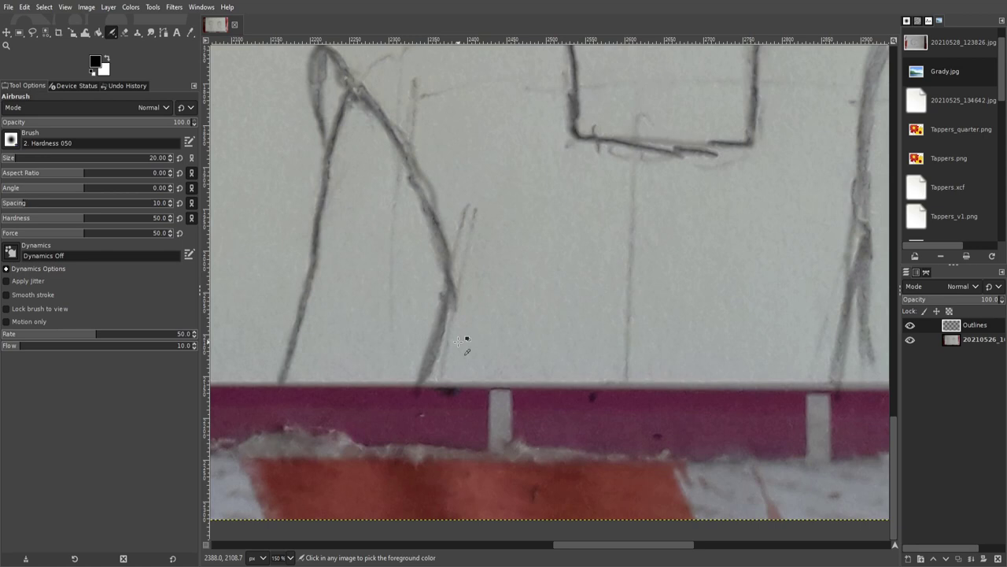
scroll(370, 244, down, 1)
scroll(504, 315, up, 3)
click(910, 339)
scroll(472, 322, down, 1)
scroll(477, 342, down, 1)
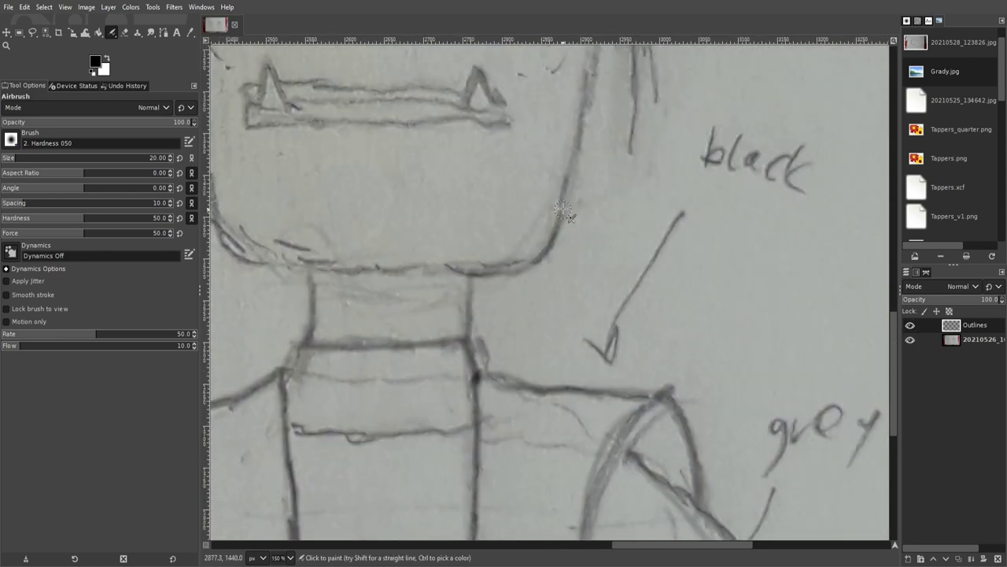
scroll(453, 79, up, 1)
scroll(457, 314, up, 5)
scroll(460, 345, right, 2)
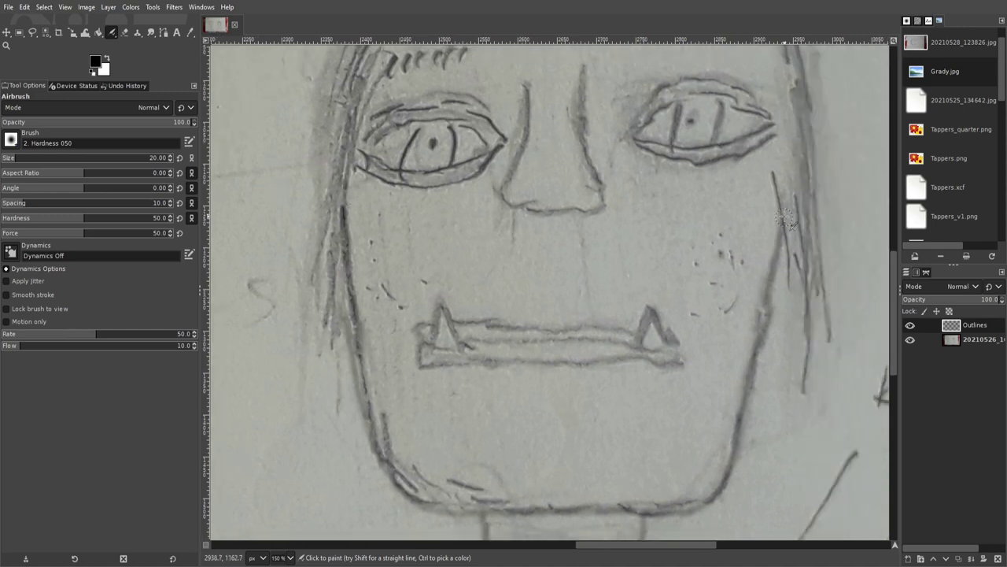
- Darken the mouth outline, left fang, nose and right eye's iris and lids
mouse_move(463, 346)
mouse_down()
mouse_move(684, 344)
mouse_move(681, 365)
mouse_move(421, 358)
mouse_move(486, 324)
mouse_move(677, 340)
mouse_up()
shift+click(910, 325)
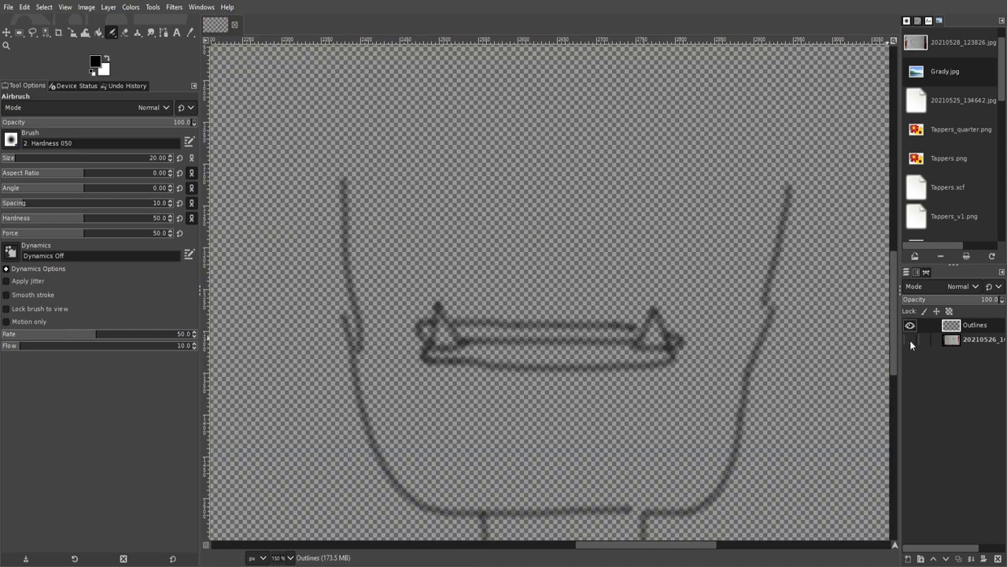
scroll(526, 192, up, 1)
mouse_move(525, 192)
mouse_down()
mouse_move(630, 272)
mouse_move(599, 93)
mouse_up()
scroll(599, 93, right, 3)
drag(596, 172, 661, 221)
mouse_move(551, 209)
mouse_down()
mouse_move(580, 182)
mouse_move(736, 183)
mouse_move(574, 229)
mouse_up()
- Darken the left eye's iris and lower lid, then the left and right collar outlines
scroll(575, 229, left, 3)
drag(425, 177, 480, 212)
mouse_move(373, 221)
mouse_down()
mouse_move(501, 234)
mouse_move(539, 208)
mouse_move(378, 179)
mouse_move(552, 199)
mouse_up()
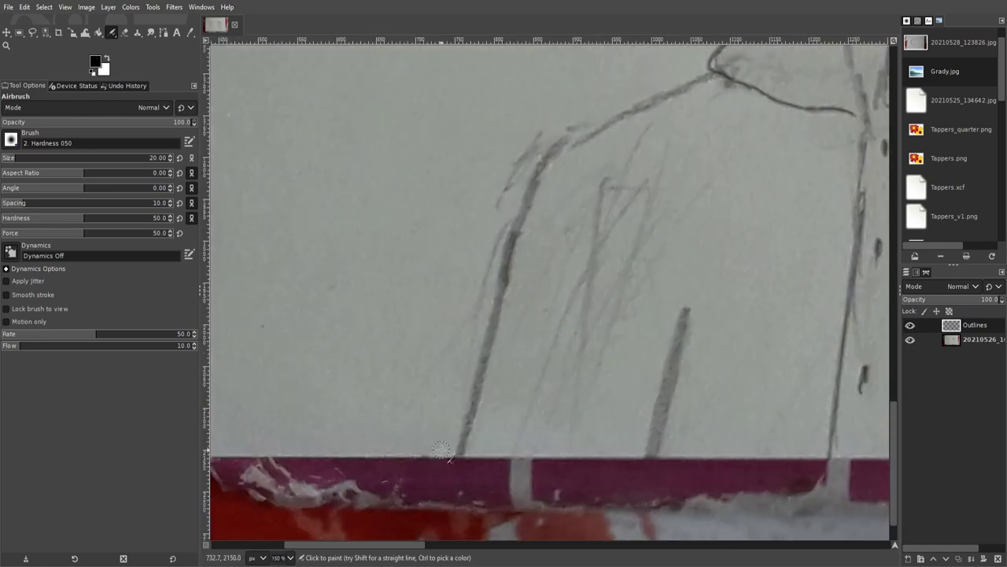
drag(535, 127, 492, 176)
drag(492, 178, 644, 217)
drag(537, 129, 641, 187)
mouse_move(678, 135)
mouse_down()
mouse_move(667, 211)
mouse_move(808, 158)
mouse_up()
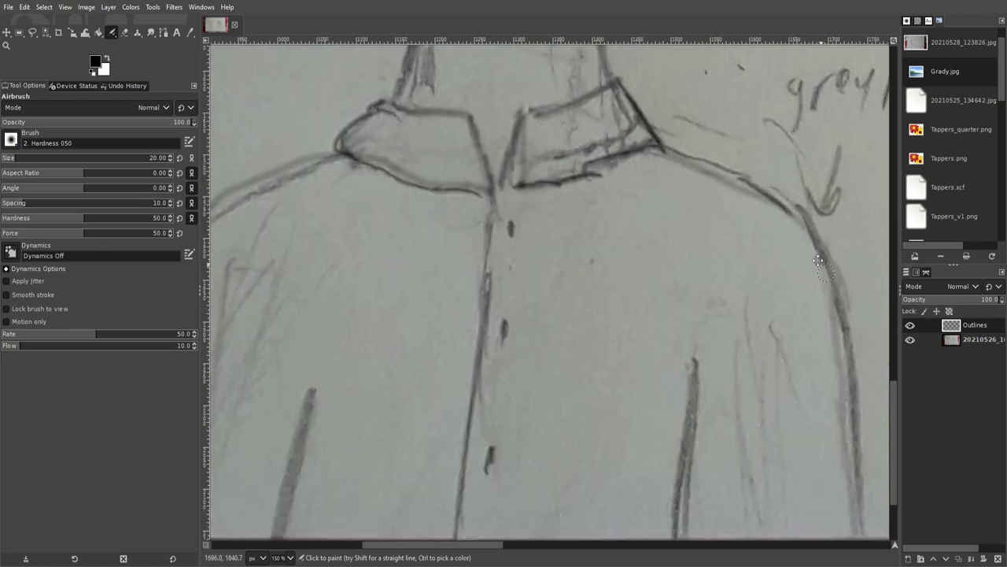
- Ink the shirt's right edge, hem strokes and long vertical shirt line
drag(742, 224, 762, 416)
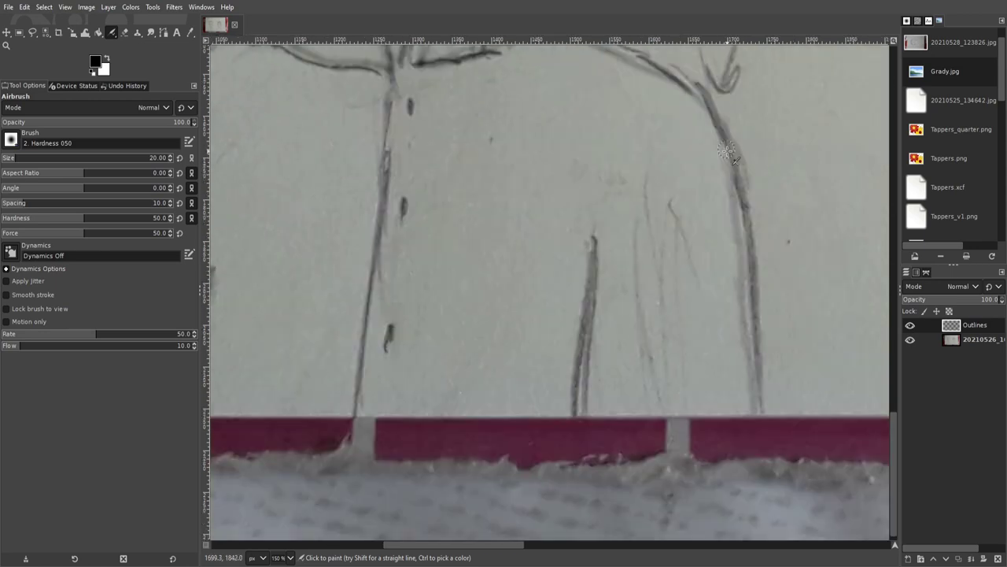
click(596, 240)
shift+click(586, 326)
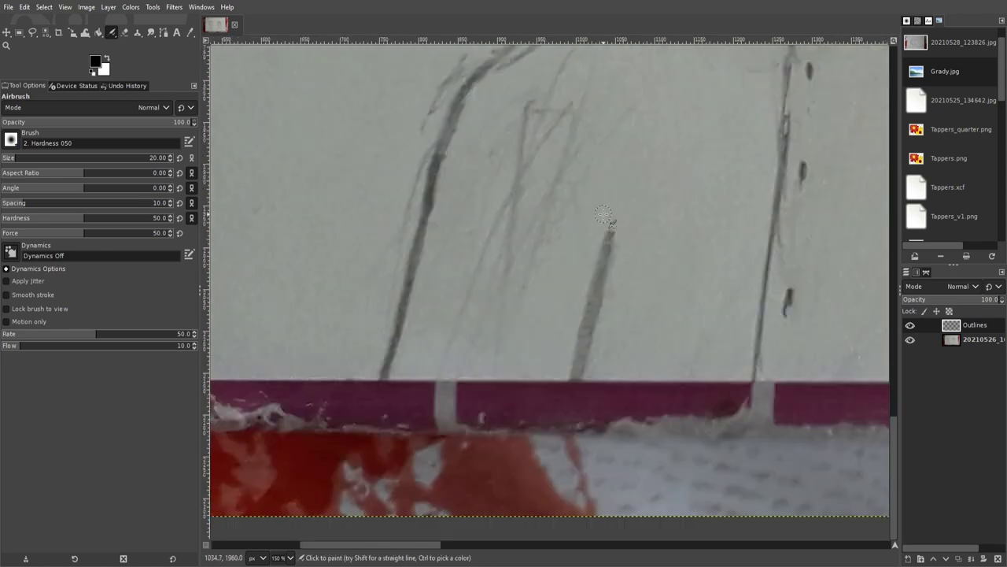
drag(572, 381, 613, 249)
drag(560, 49, 526, 327)
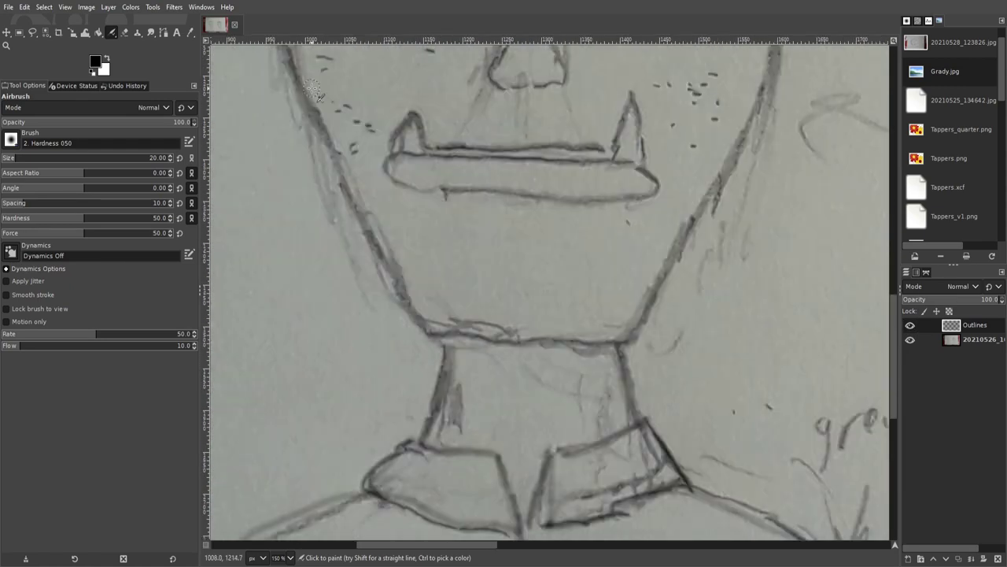
- Darken the jawline, ear, mouth, upper lip and right fang, toggling the scan to check
mouse_move(314, 102)
mouse_down()
mouse_move(414, 312)
mouse_move(633, 423)
mouse_move(810, 157)
mouse_up()
mouse_move(665, 177)
mouse_down()
mouse_move(692, 161)
mouse_move(678, 292)
mouse_up()
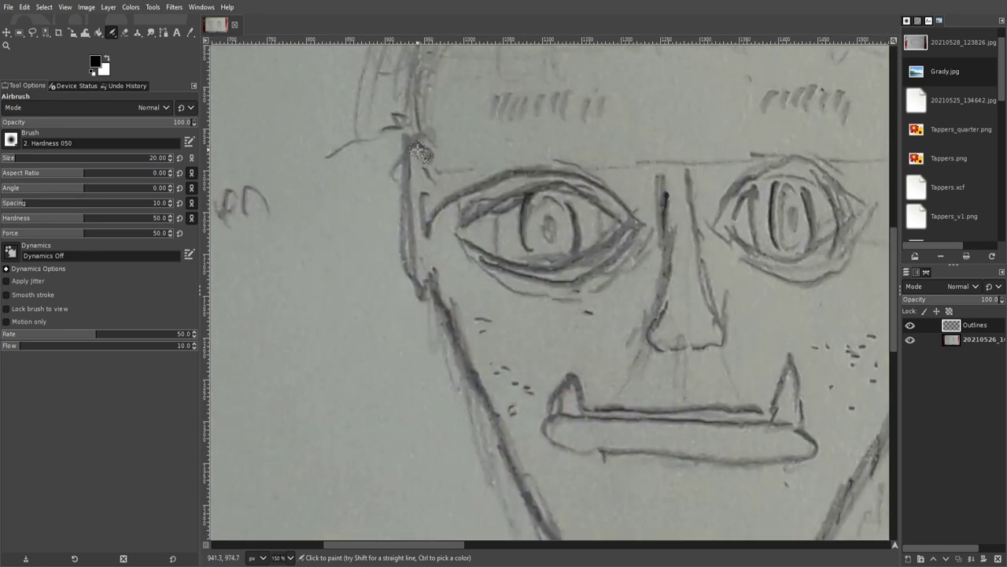
click(910, 339)
mouse_move(511, 315)
mouse_down()
mouse_move(775, 361)
mouse_move(558, 309)
mouse_move(754, 307)
mouse_up()
drag(744, 260, 775, 334)
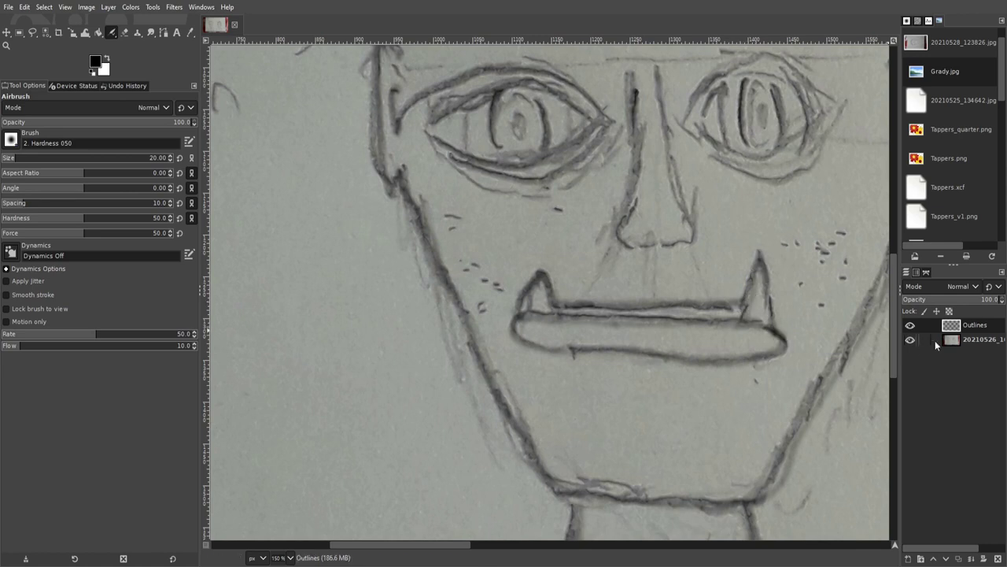
click(910, 339)
drag(736, 303, 783, 331)
click(910, 339)
- Ink the nose lines and both eyes' outlines and lids more darkly
drag(606, 240, 607, 351)
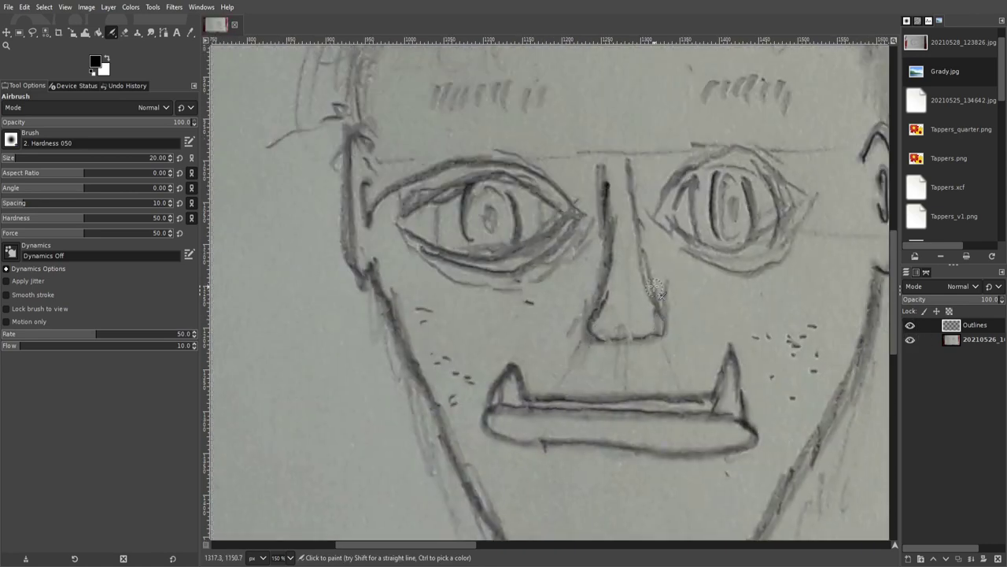
mouse_move(665, 193)
mouse_down()
mouse_move(614, 252)
mouse_move(700, 275)
mouse_up()
mouse_move(736, 221)
mouse_down()
mouse_move(598, 279)
mouse_move(584, 222)
mouse_up()
scroll(586, 224, left, 5)
mouse_move(657, 236)
mouse_down()
mouse_move(491, 224)
mouse_move(629, 280)
mouse_up()
drag(484, 251, 606, 293)
mouse_move(665, 228)
mouse_down()
mouse_move(512, 212)
mouse_move(562, 276)
mouse_up()
drag(598, 216, 602, 271)
drag(818, 220, 811, 245)
- Zoom out and hide then show the scanned photo to review the finished outlines
key(minus)
key(minus)
click(909, 340)
scroll(661, 209, up, 4)
scroll(661, 210, down, 1)
click(910, 339)
key(minus)
key(minus)
key(minus)
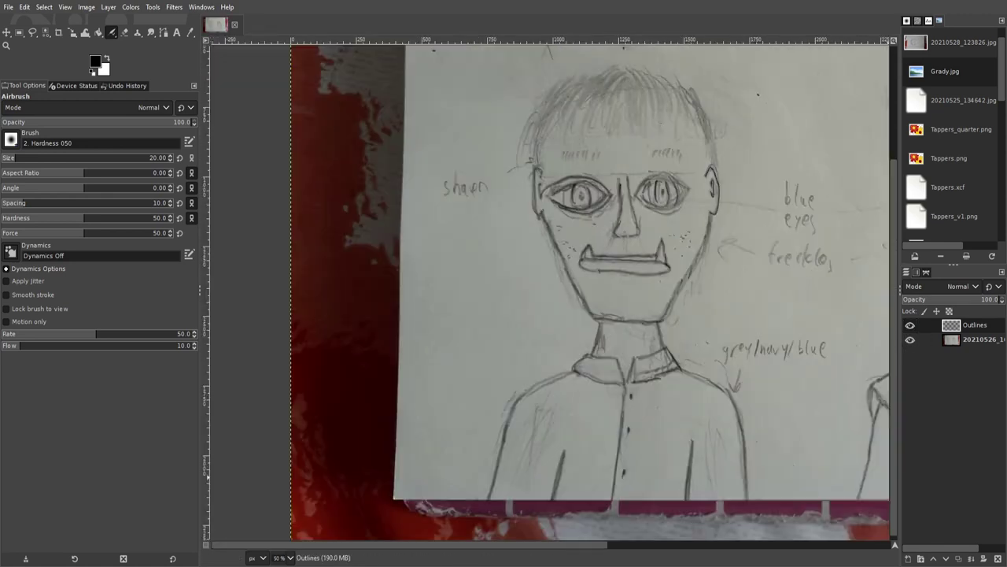
- Create a new layer group above Outlines with an A_Skib skin layer inside
click(921, 558)
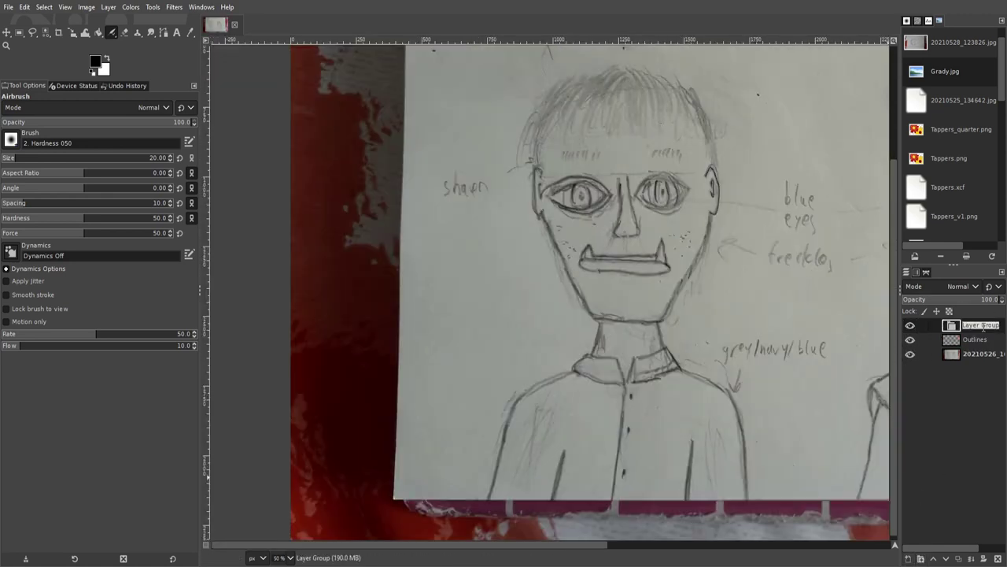
text(Aoife)
key(Return)
shift+click(909, 558)
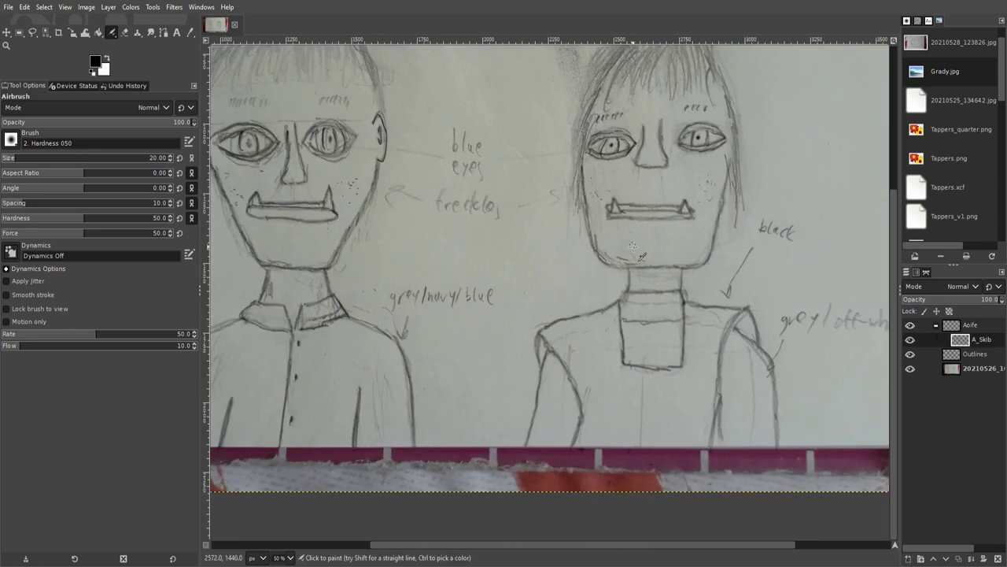
- Airbrush pink along the right figure's face outline, mouth top and under the eye, undoing a misstep
key(plus)
key(plus)
key(plus)
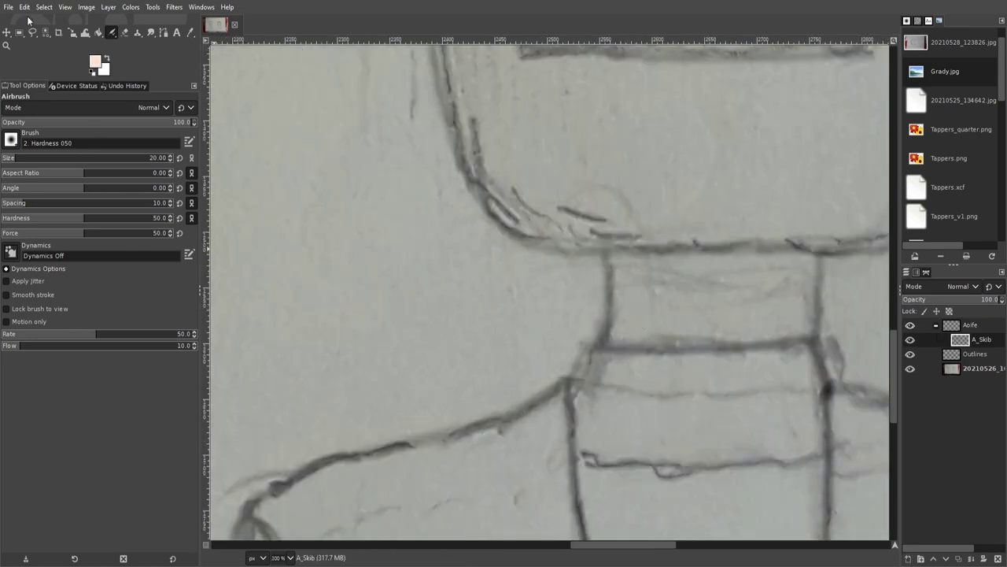
scroll(472, 275, up, 5)
drag(429, 151, 433, 260)
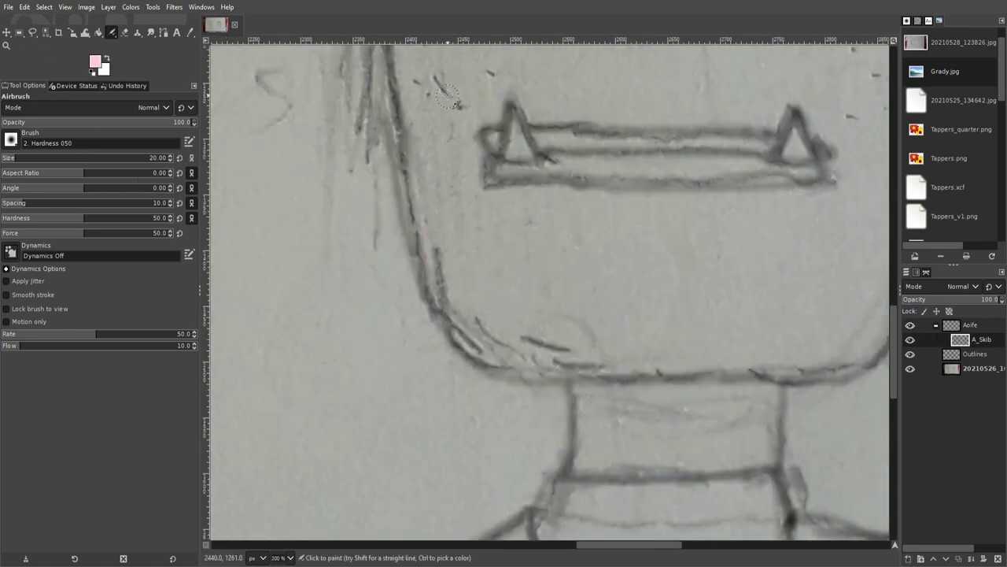
scroll(472, 276, up, 5)
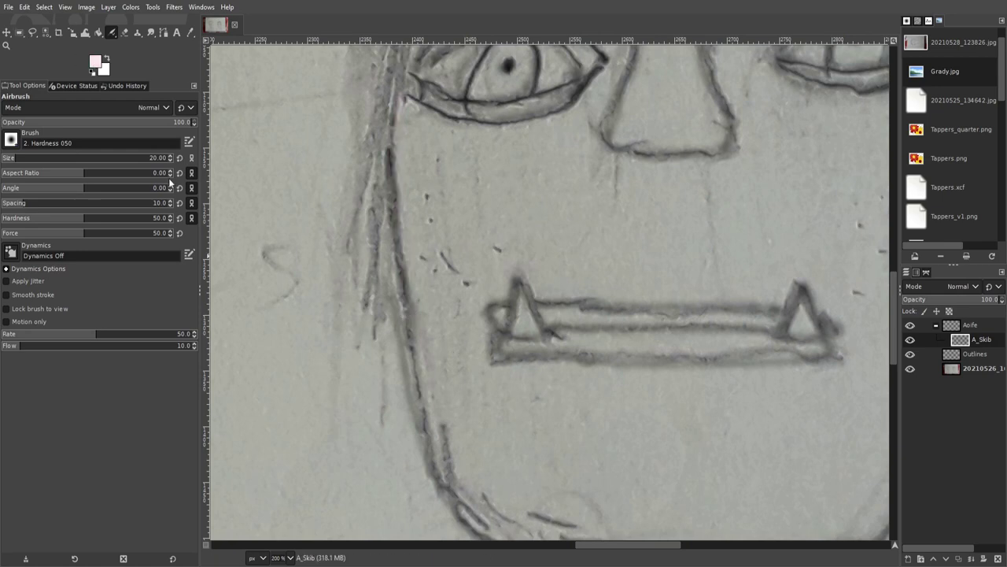
drag(403, 99, 397, 255)
mouse_move(480, 338)
mouse_down()
mouse_move(535, 288)
mouse_move(744, 300)
mouse_move(491, 358)
mouse_up()
scroll(551, 315, down, 3)
scroll(551, 315, up, 5)
ctrl+scroll(508, 270, up, 1)
drag(392, 224, 507, 269)
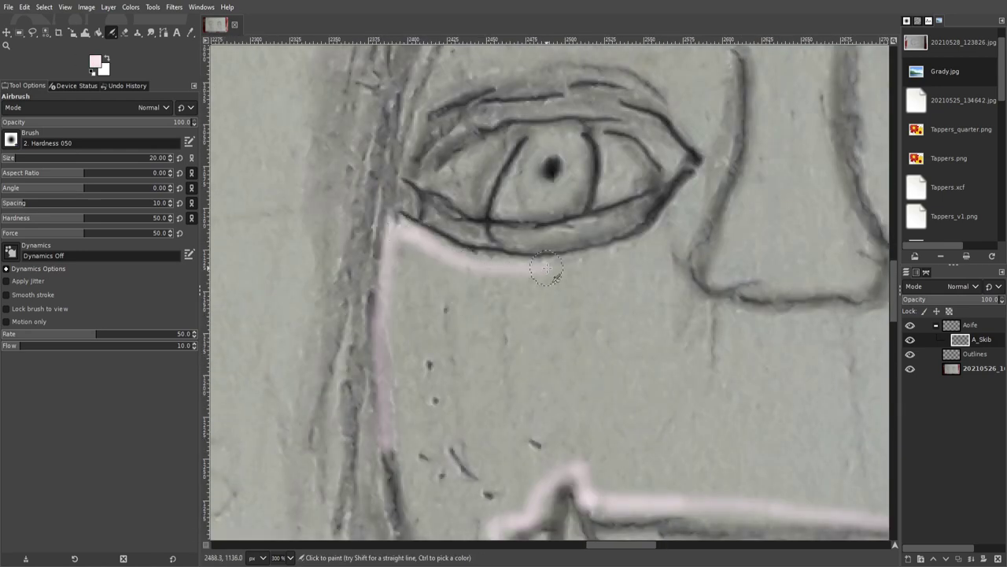
scroll(507, 269, down, 3)
scroll(472, 315, up, 1)
key(ctrl+z)
key(ctrl+z)
key(ctrl+z)
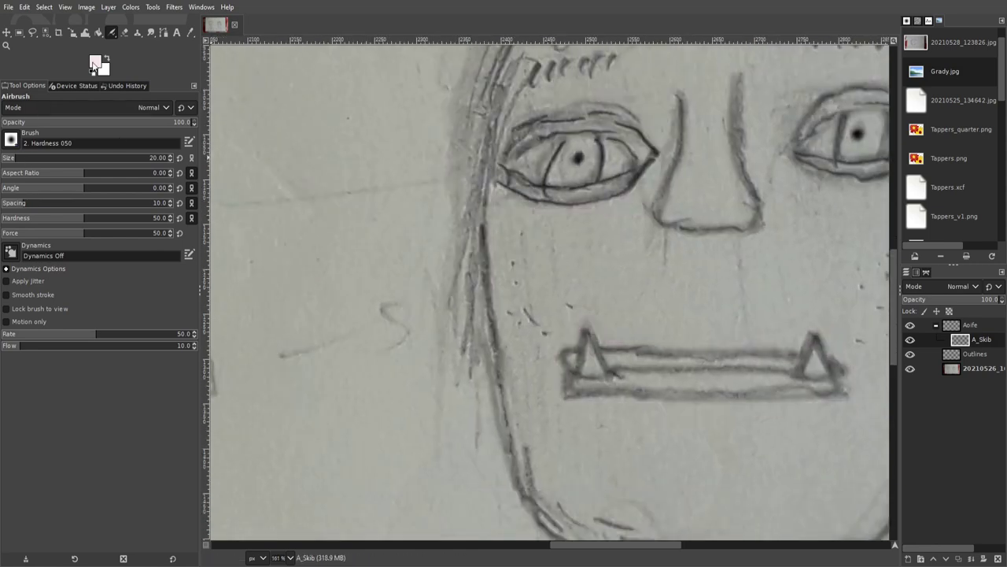
- Paint pink along the lower eyelid and down the jaw line
scroll(551, 196, up, 3)
mouse_move(417, 149)
mouse_down()
mouse_move(732, 177)
mouse_move(775, 145)
mouse_move(417, 154)
mouse_move(598, 193)
mouse_up()
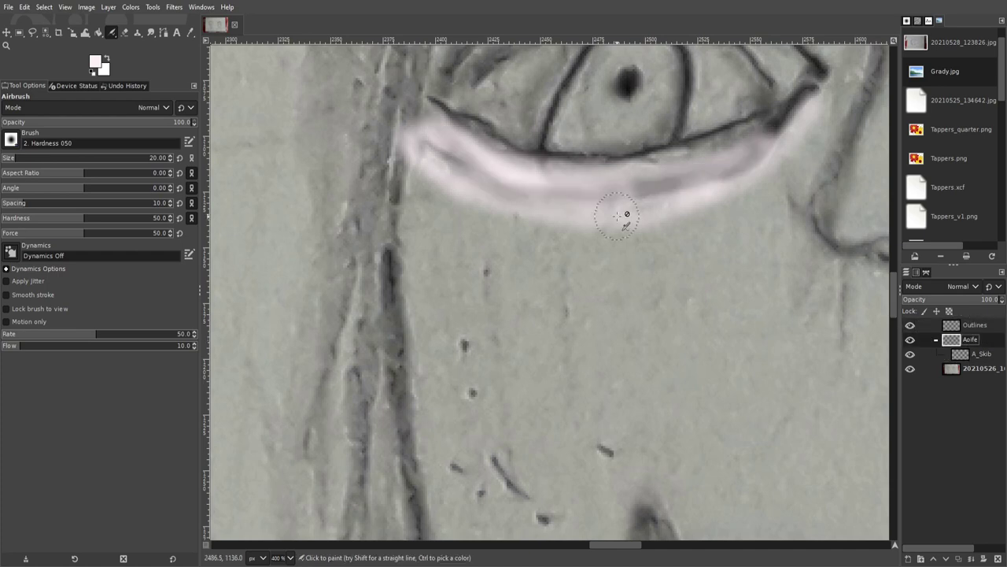
drag(748, 158, 691, 166)
scroll(691, 165, down, 2)
scroll(691, 165, down, 5)
mouse_move(401, 56)
mouse_down()
mouse_move(647, 173)
mouse_move(622, 370)
mouse_up()
- Outline the face edge, eyelid, mouth and both fangs with straight pink lines
scroll(648, 174, right, 5)
scroll(648, 174, up, 5)
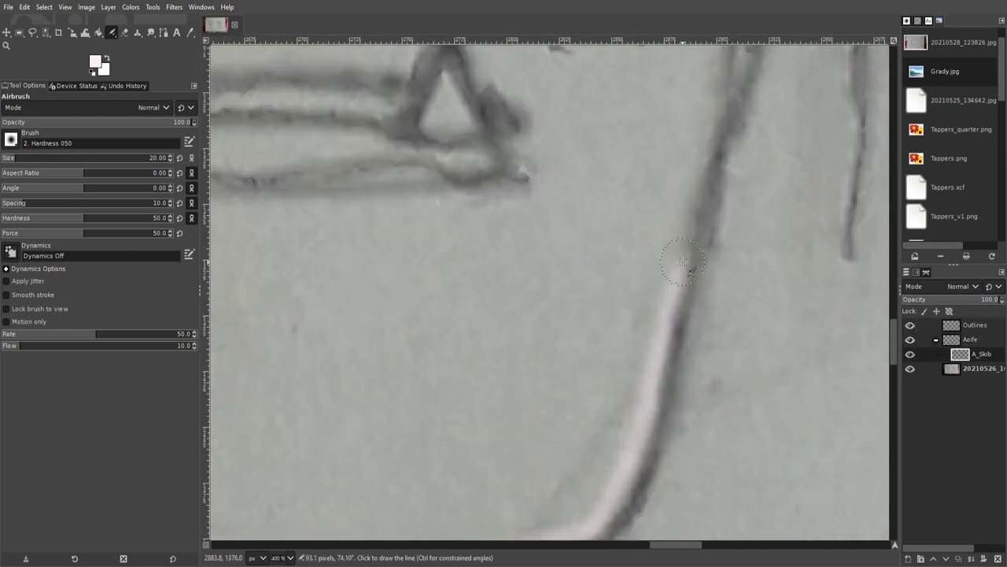
drag(598, 535, 644, 311)
scroll(689, 107, up, 5)
mouse_move(622, 275)
mouse_down()
mouse_move(220, 354)
mouse_move(614, 299)
mouse_up()
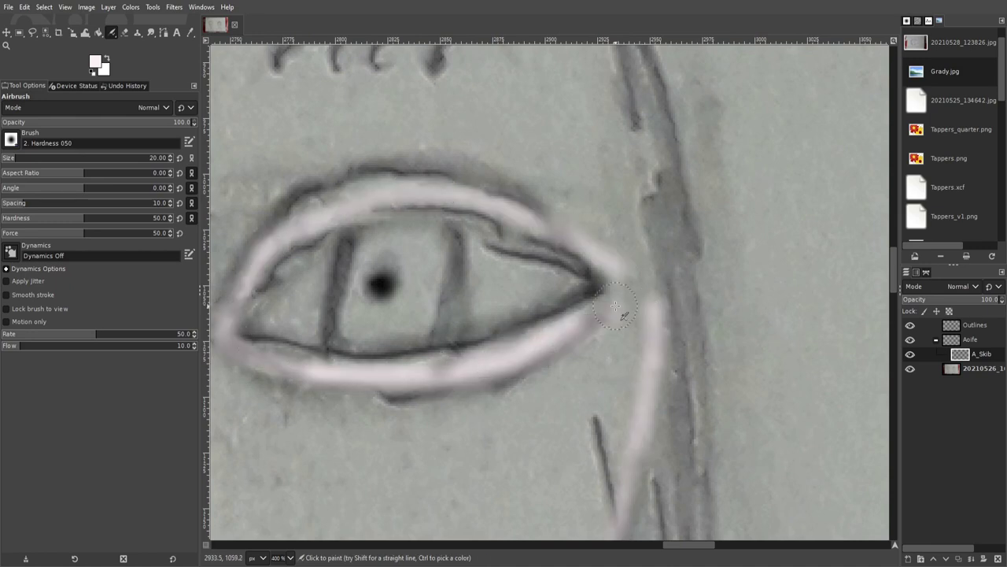
scroll(610, 303, up, 1)
scroll(610, 303, down, 2)
scroll(472, 354, left, 5)
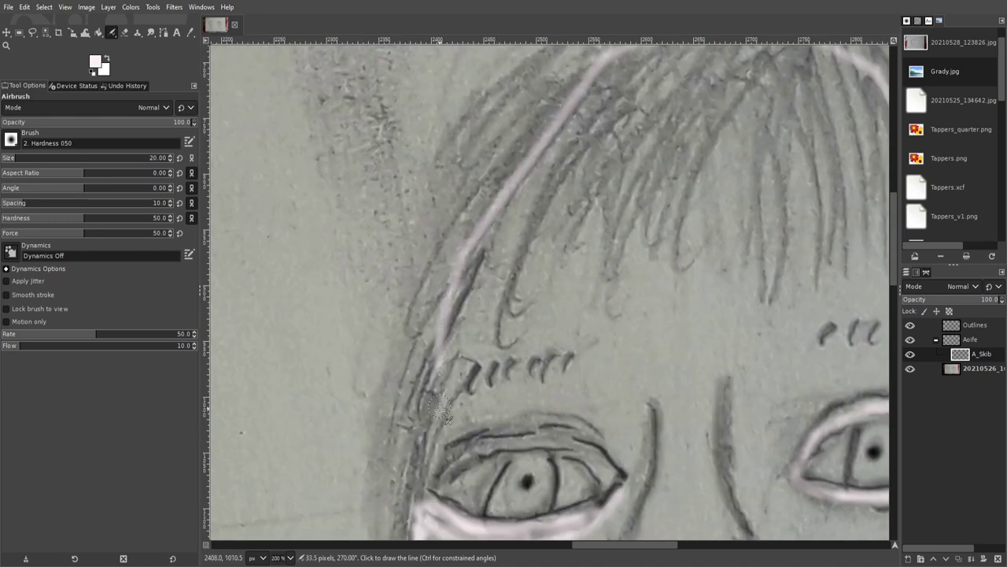
scroll(420, 374, up, 2)
drag(421, 373, 767, 382)
scroll(551, 315, down, 3)
drag(551, 252, 574, 315)
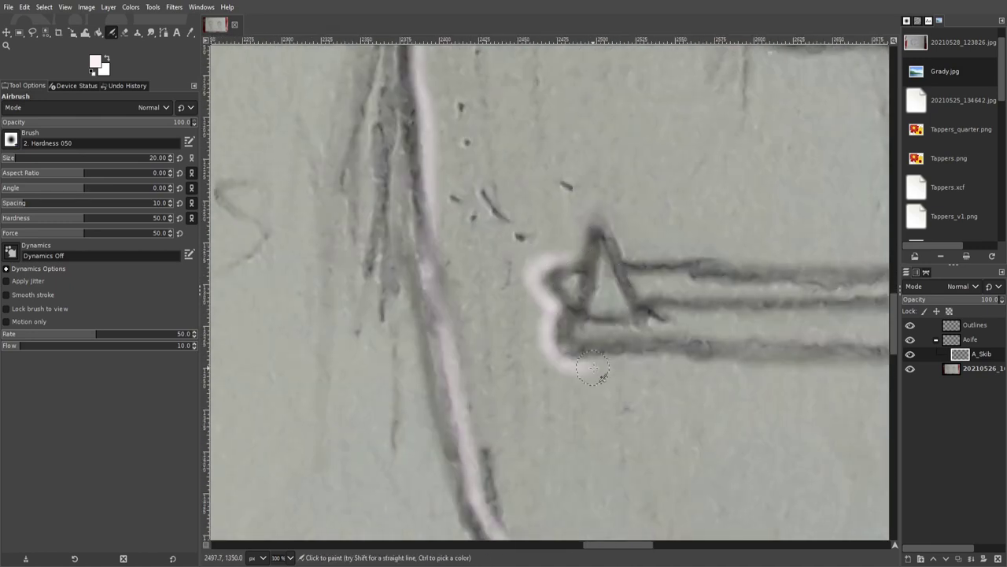
scroll(551, 314, down, 1)
shift+click(687, 360)
mouse_move(704, 361)
mouse_down()
mouse_move(760, 212)
mouse_move(574, 256)
mouse_move(339, 212)
mouse_move(303, 260)
mouse_up()
scroll(590, 226, down, 4)
- Bucket-fill the face pink, then brush pink into the gaps along the face outline
key(shift+b)
click(577, 321)
key(p)
scroll(559, 326, up, 4)
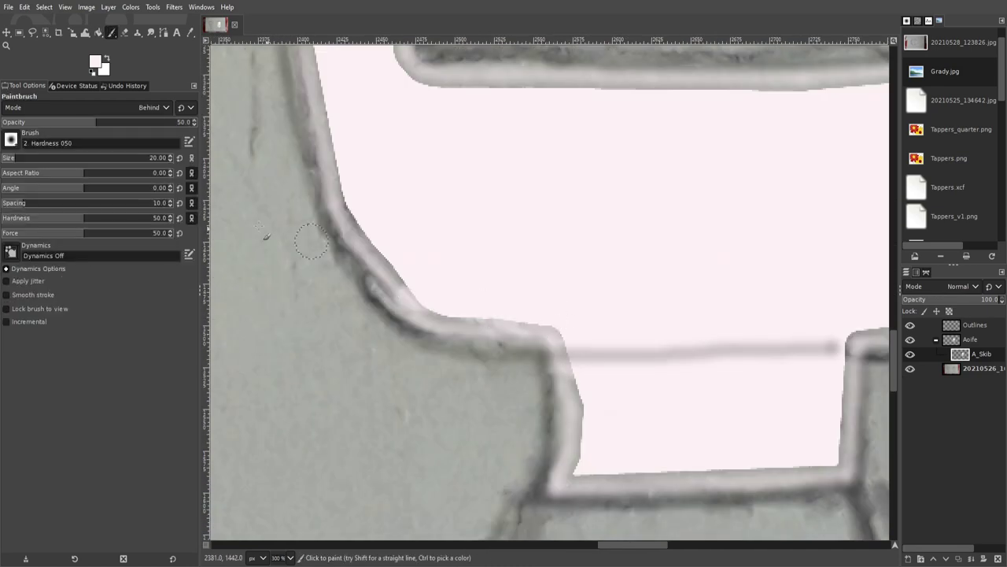
drag(378, 203, 427, 231)
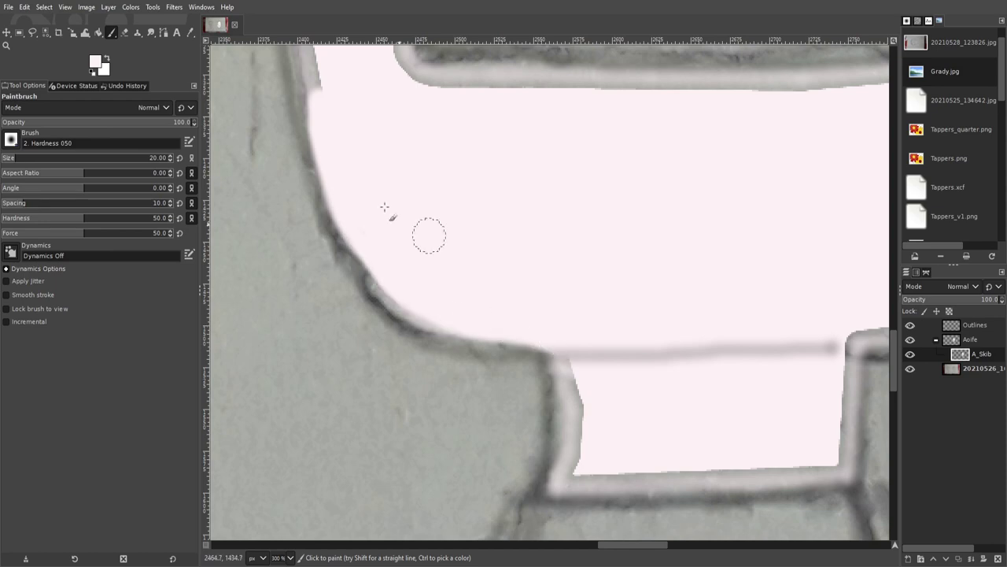
scroll(427, 231, up, 5)
drag(449, 307, 457, 158)
scroll(457, 157, up, 3)
scroll(472, 79, up, 7)
mouse_move(598, 303)
mouse_down()
mouse_move(499, 265)
mouse_move(778, 218)
mouse_move(544, 111)
mouse_move(562, 105)
mouse_move(558, 139)
mouse_up()
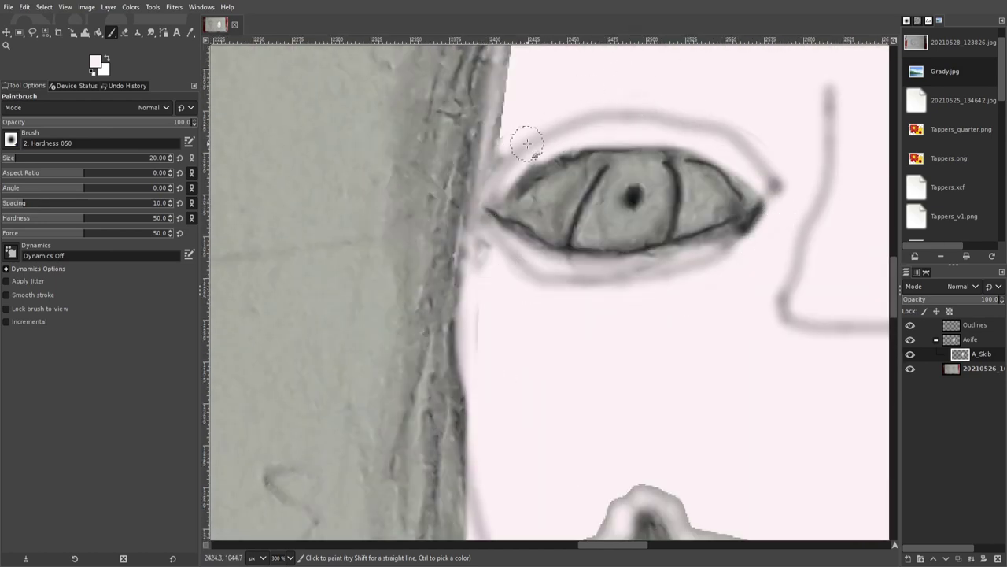
scroll(558, 140, up, 3)
drag(452, 465, 468, 302)
scroll(578, 227, right, 3)
scroll(547, 227, right, 3)
scroll(591, 231, right, 3)
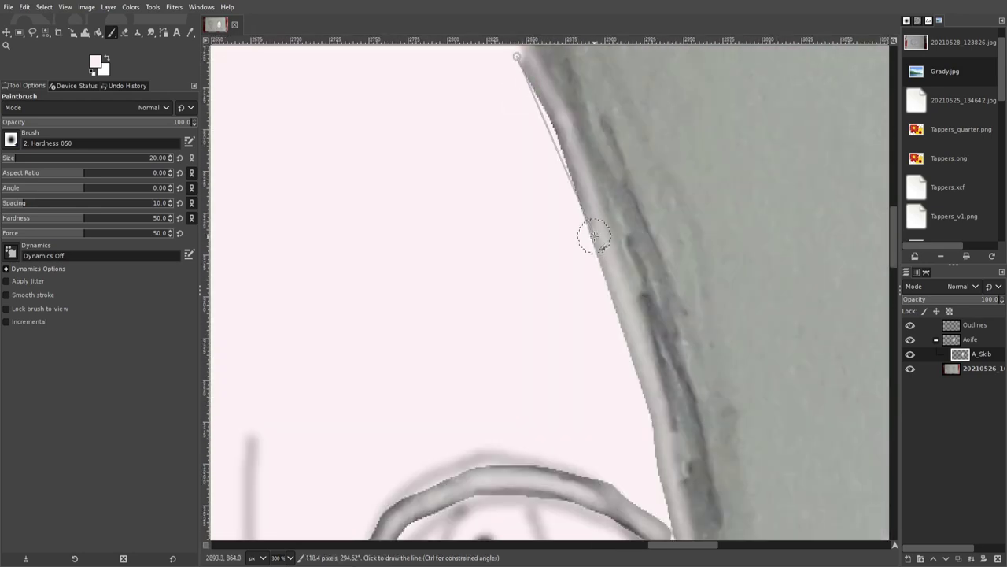
scroll(627, 355, right, 3)
- Cover the thick eye outline with pink, then erase pink to reveal the grey eye
mouse_move(627, 356)
mouse_down()
mouse_move(427, 456)
mouse_move(540, 315)
mouse_move(382, 465)
mouse_move(524, 517)
mouse_move(642, 267)
mouse_up()
key(shift+e)
ctrl+scroll(438, 398, up, 2)
mouse_move(438, 378)
mouse_down()
mouse_move(386, 365)
mouse_move(685, 371)
mouse_move(360, 411)
mouse_move(724, 367)
mouse_up()
ctrl+scroll(580, 306, down, 4)
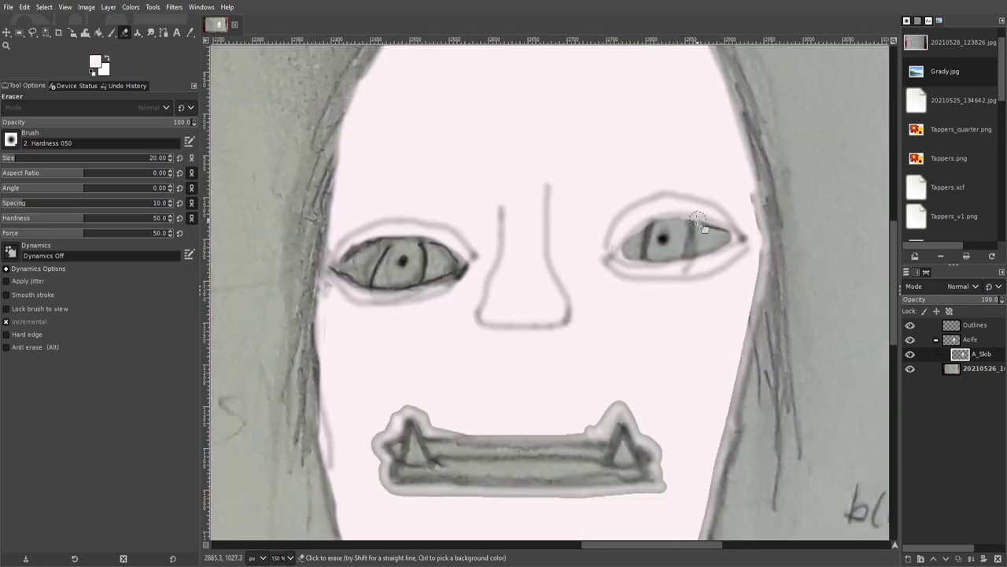
ctrl+scroll(571, 278, up, 2)
mouse_move(572, 278)
mouse_down()
mouse_move(698, 240)
mouse_move(580, 333)
mouse_up()
ctrl+scroll(546, 134, down, 3)
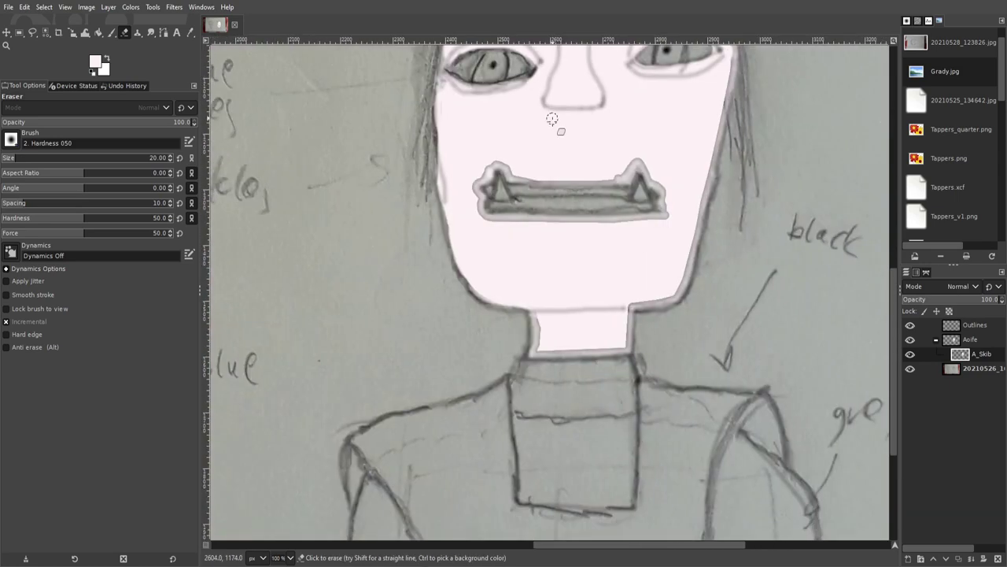
ctrl+scroll(401, 331, up, 2)
- Paint pink over grey lines and smudges around the mouth edges and right fang
key(p)
ctrl+scroll(400, 331, up, 1)
mouse_move(411, 288)
mouse_down()
mouse_move(590, 338)
mouse_move(654, 432)
mouse_move(776, 221)
mouse_up()
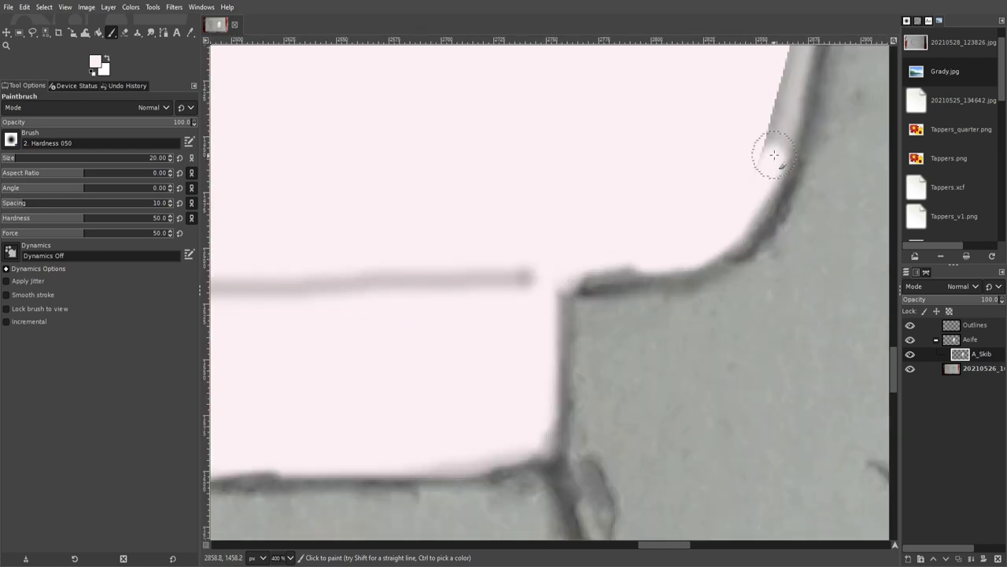
scroll(750, 195, up, 5)
scroll(582, 468, up, 3)
scroll(661, 194, up, 3)
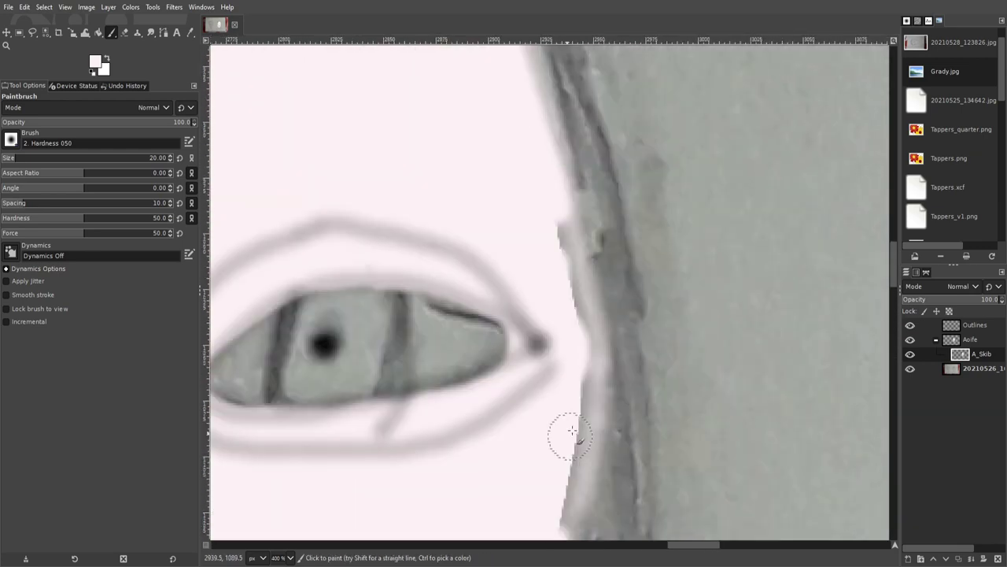
scroll(604, 350, down, 4)
scroll(472, 236, up, 2)
scroll(465, 175, up, 1)
drag(465, 175, 701, 183)
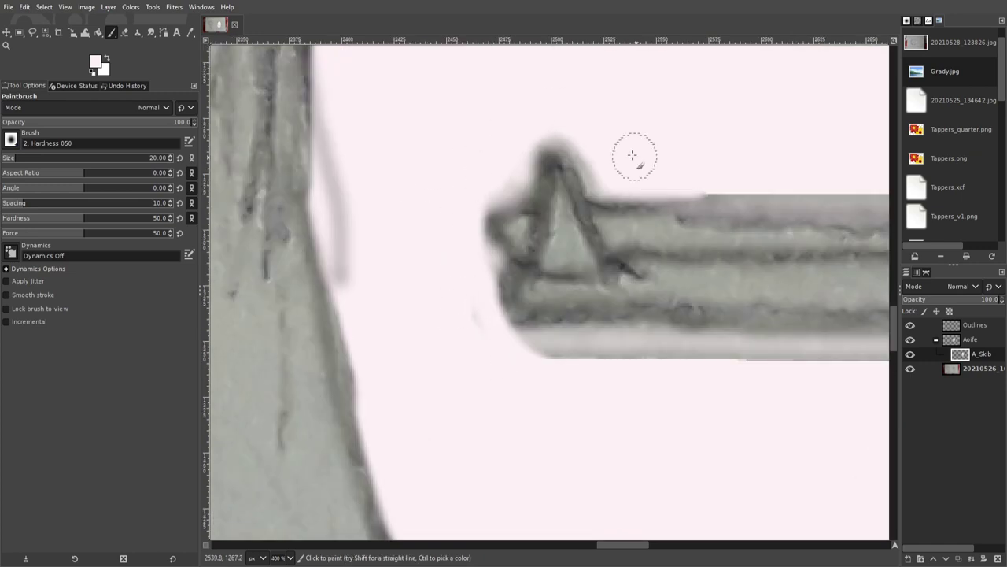
scroll(226, 371, right, 3)
drag(225, 371, 749, 359)
scroll(630, 260, right, 3)
drag(521, 168, 562, 178)
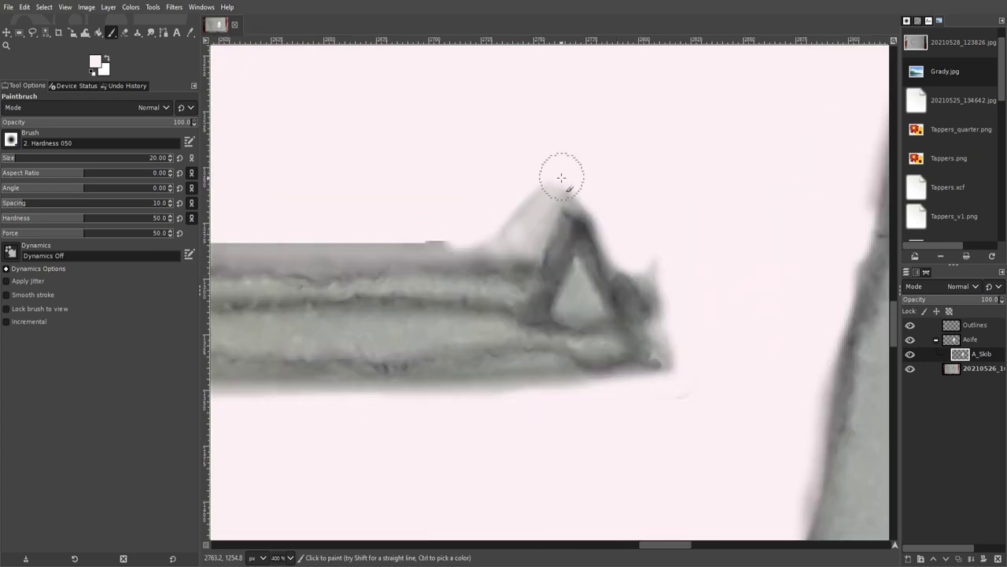
scroll(561, 178, left, 5)
scroll(303, 213, down, 2)
scroll(678, 162, down, 3)
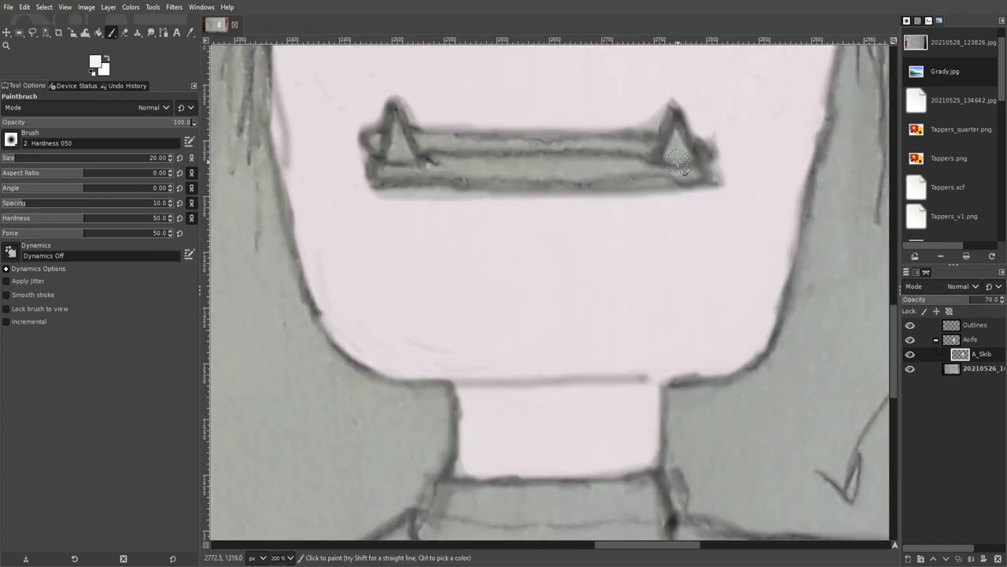
scroll(679, 161, down, 2)
- Try lightening the pink face with Dodge, undo it, and toggle the skin layer's visibility
key(shift+d)
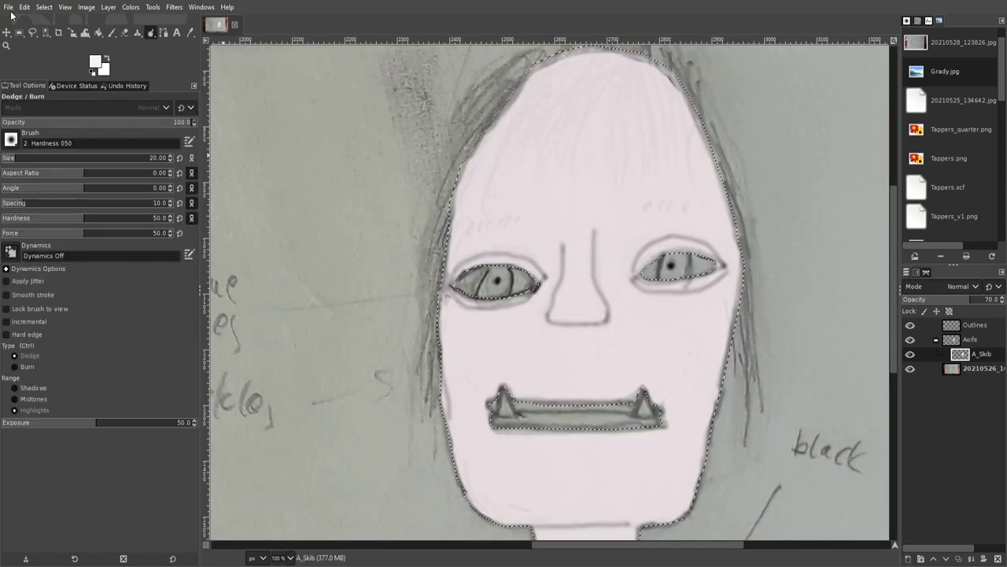
drag(513, 197, 598, 504)
key(ctrl+z)
click(910, 354)
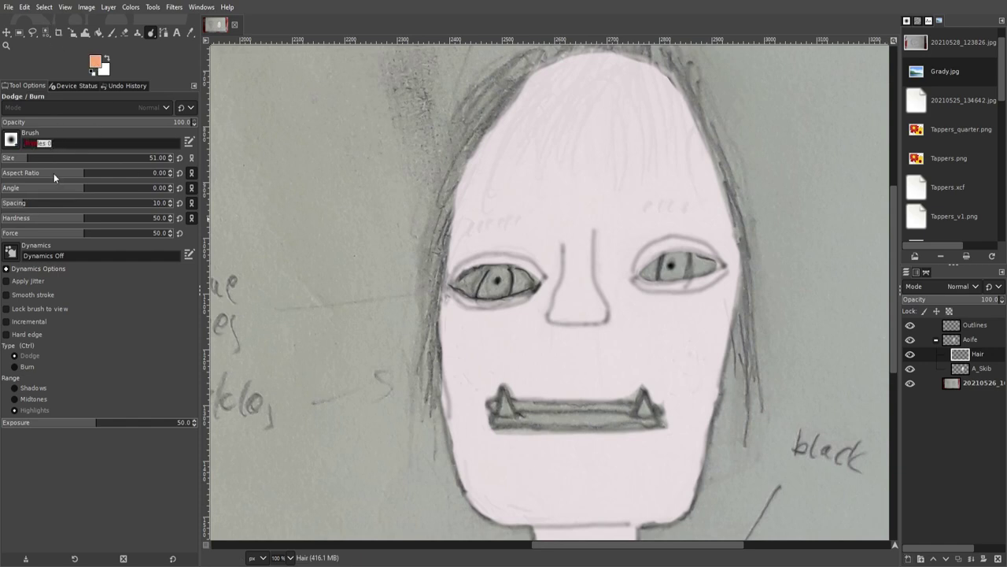
- Paint orange hair strokes down both sides of the face and across the forehead
text(2p)
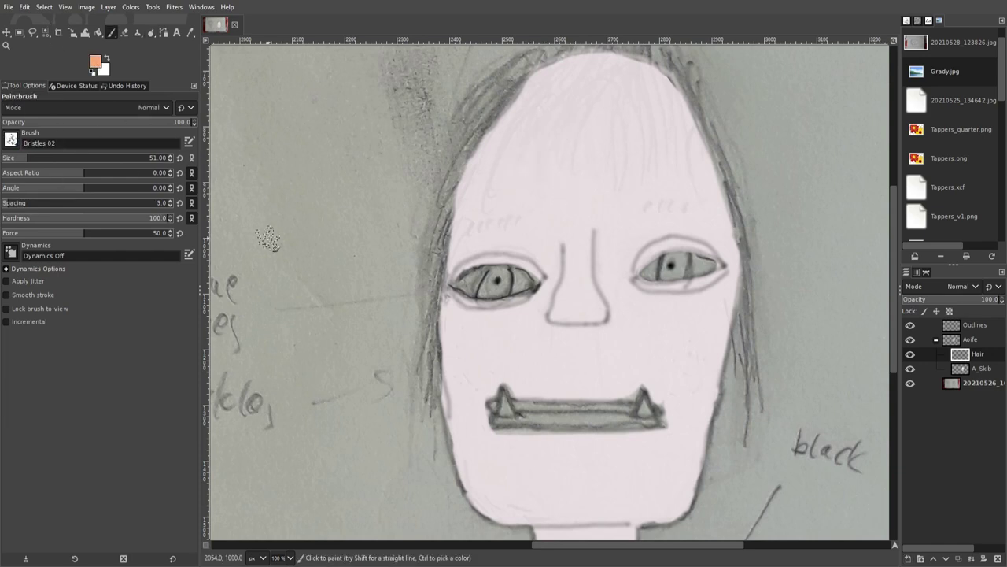
drag(519, 98, 487, 196)
key(ctrl+z)
drag(575, 82, 441, 236)
drag(472, 167, 425, 378)
drag(724, 198, 748, 385)
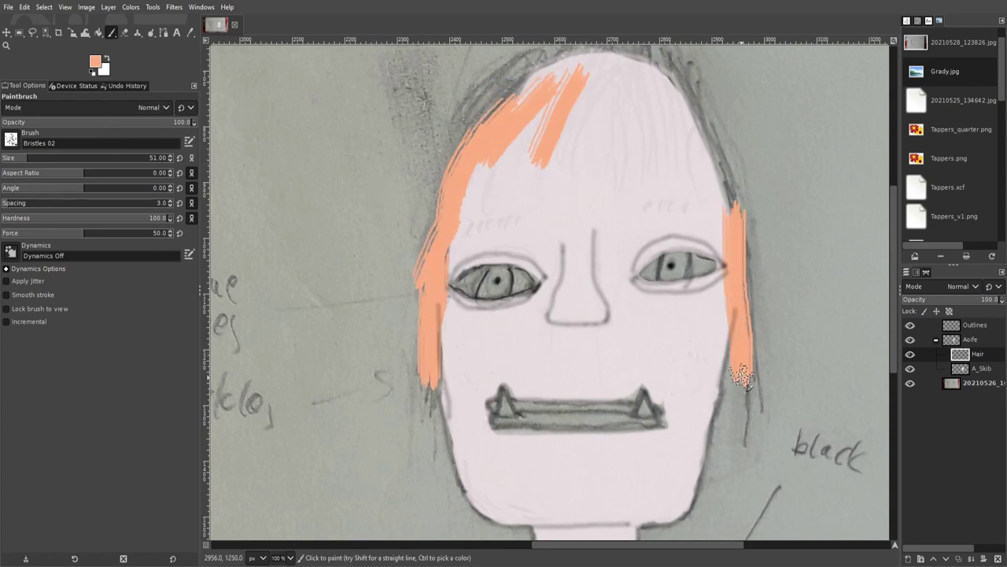
drag(677, 93, 740, 220)
- Fill the thick fringe across the forehead with orange
scroll(639, 126, up, 2)
mouse_move(639, 126)
mouse_down()
mouse_move(653, 268)
mouse_move(551, 220)
mouse_move(480, 276)
mouse_move(531, 154)
mouse_up()
scroll(630, 253, up, 2)
scroll(641, 326, up, 1)
click(153, 158)
scroll(577, 257, left, 10)
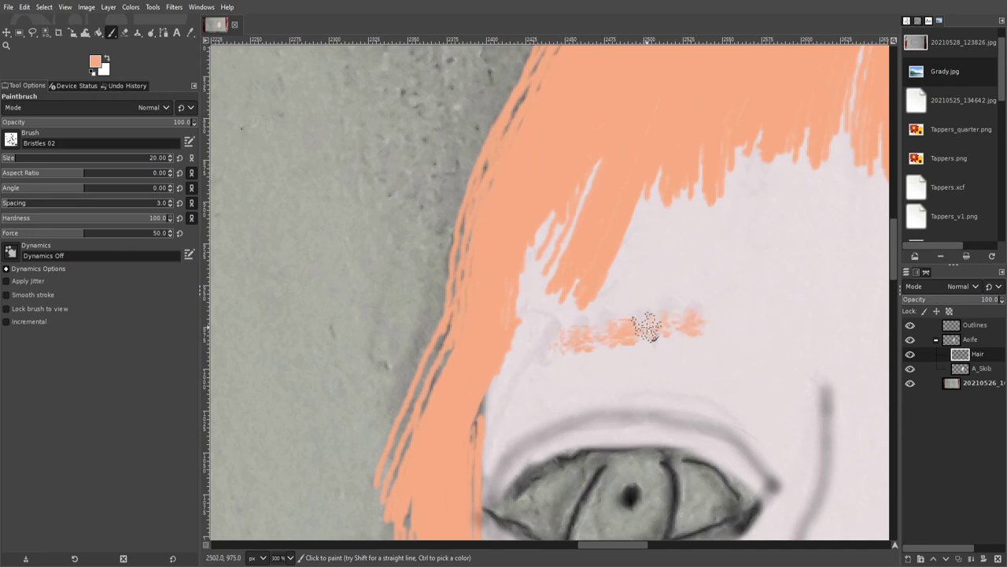
scroll(645, 326, down, 3)
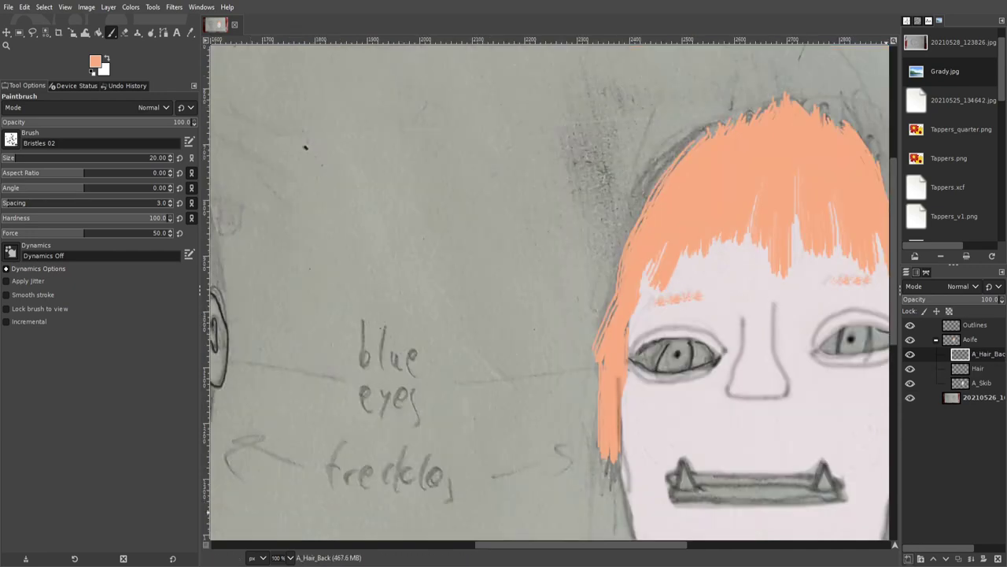
- Rename the Hair layer to A_Hair, move it above A_Hair_Back, and paint on A_Hair_Back
double_click(977, 369)
drag(978, 368, 980, 354)
drag(332, 213, 283, 193)
key(Page_Down)
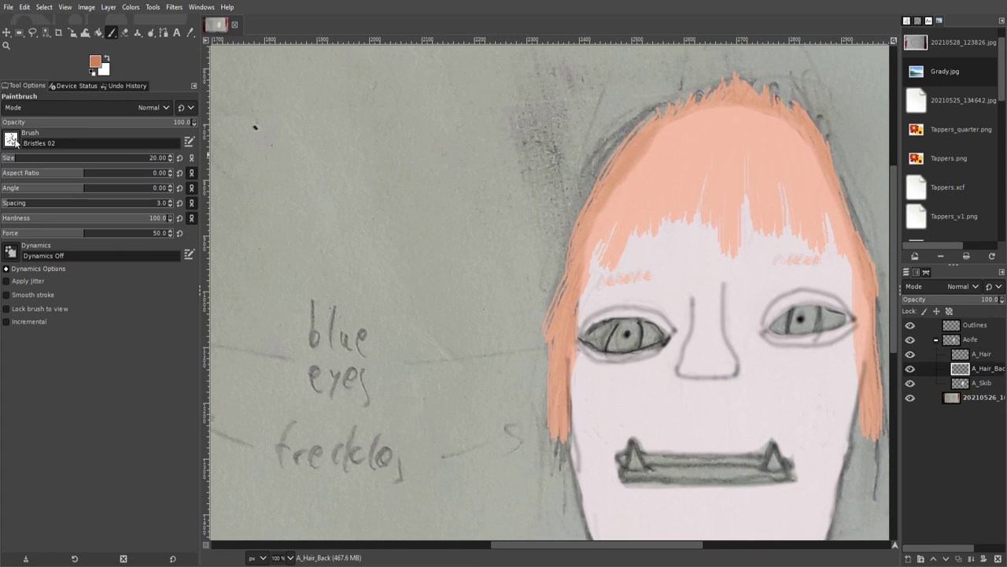
scroll(664, 157, up, 2)
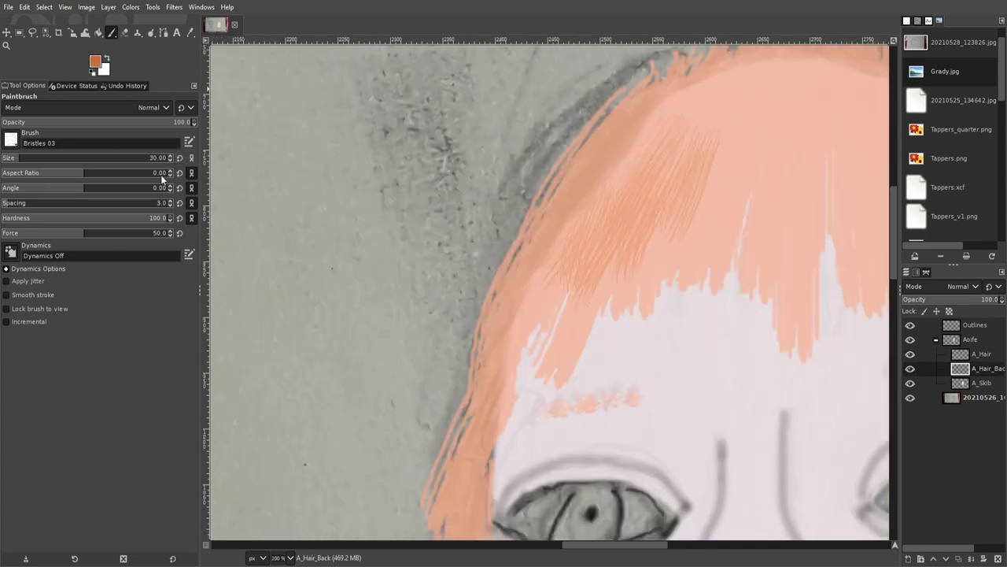
- Streak darker orange bristle strands through the hair, hatching over the pale patches
drag(697, 145, 689, 244)
drag(756, 153, 748, 260)
drag(575, 295, 563, 350)
drag(669, 145, 673, 279)
drag(755, 122, 759, 310)
drag(503, 221, 511, 355)
mouse_move(440, 180)
mouse_down()
mouse_move(408, 135)
mouse_move(364, 181)
mouse_up()
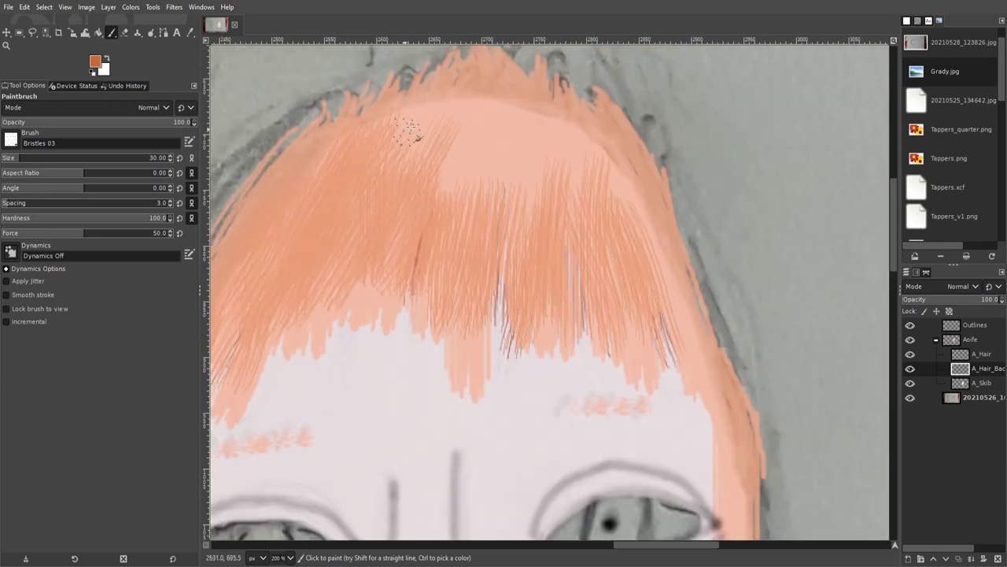
drag(463, 105, 492, 213)
drag(529, 146, 558, 150)
- Pan around to review the streaked hair, then make A_Hair the active layer
scroll(448, 287, up, 3)
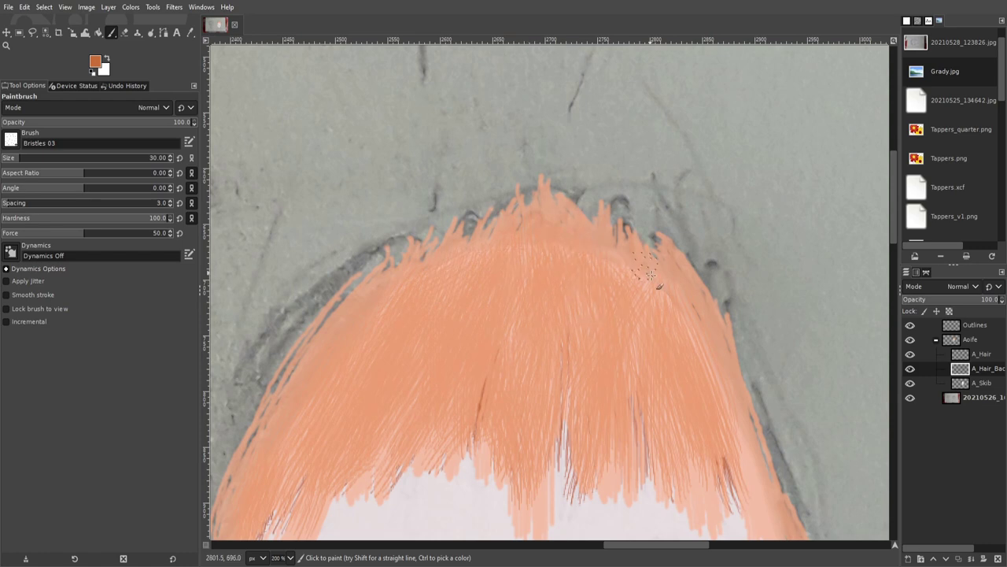
scroll(443, 275, right, 5)
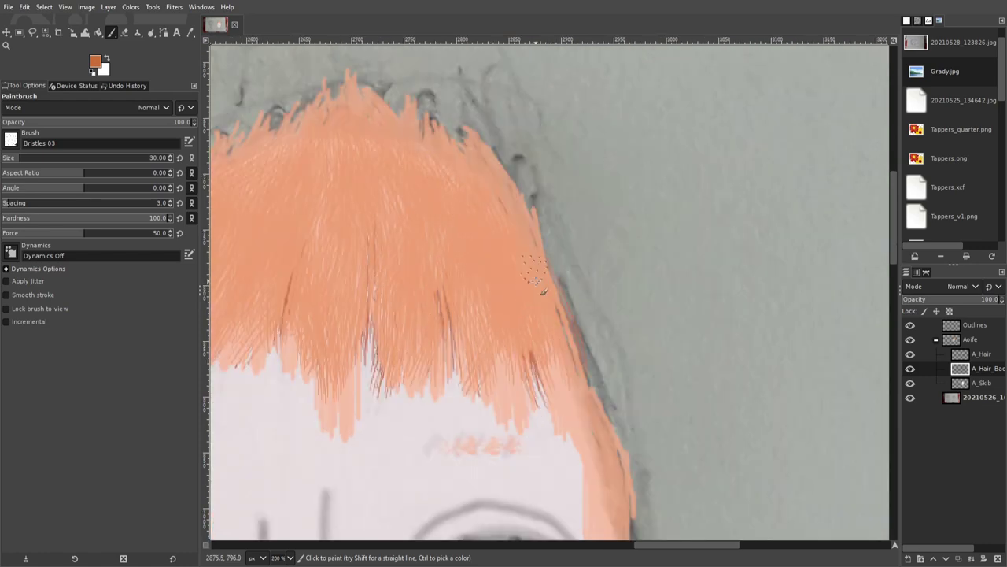
scroll(534, 271, down, 5)
scroll(410, 342, down, 4)
scroll(508, 340, left, 7)
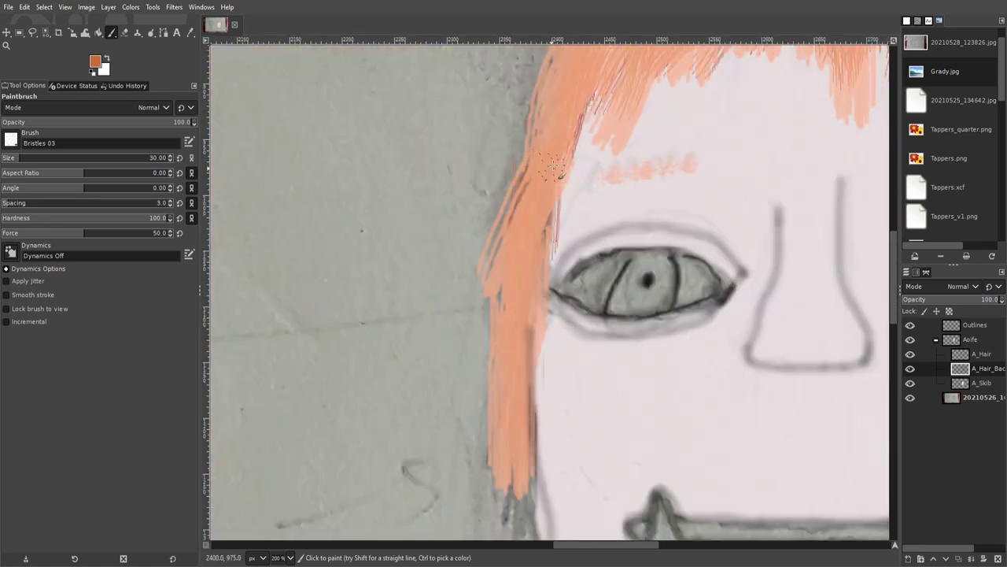
scroll(553, 167, down, 2)
scroll(454, 340, up, 2)
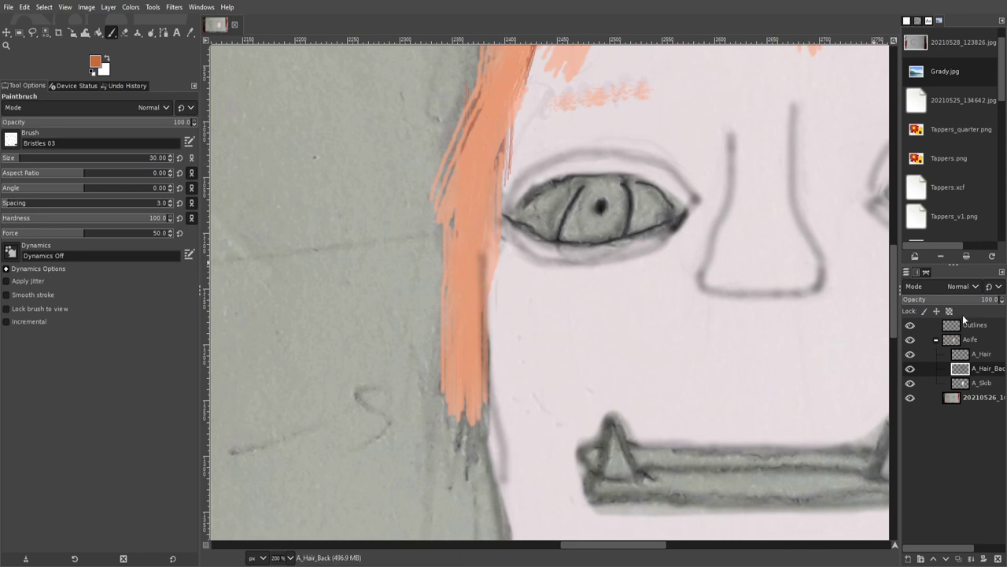
key(Page_Up)
- Shrink the brush and paint orange lashes below one lower lid and on its upper lid
key(bracketleft)
scroll(538, 251, up, 2)
drag(528, 219, 530, 241)
drag(542, 233, 543, 246)
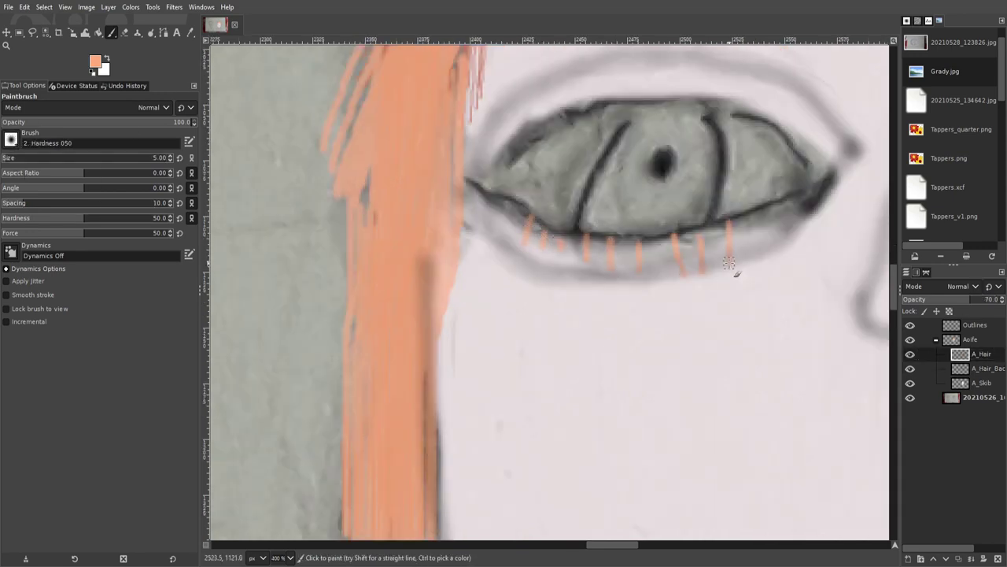
scroll(729, 263, up, 3)
drag(781, 236, 802, 215)
- Briefly erase stray marks, then add an orange lash near the eye corner
scroll(611, 225, up, 2)
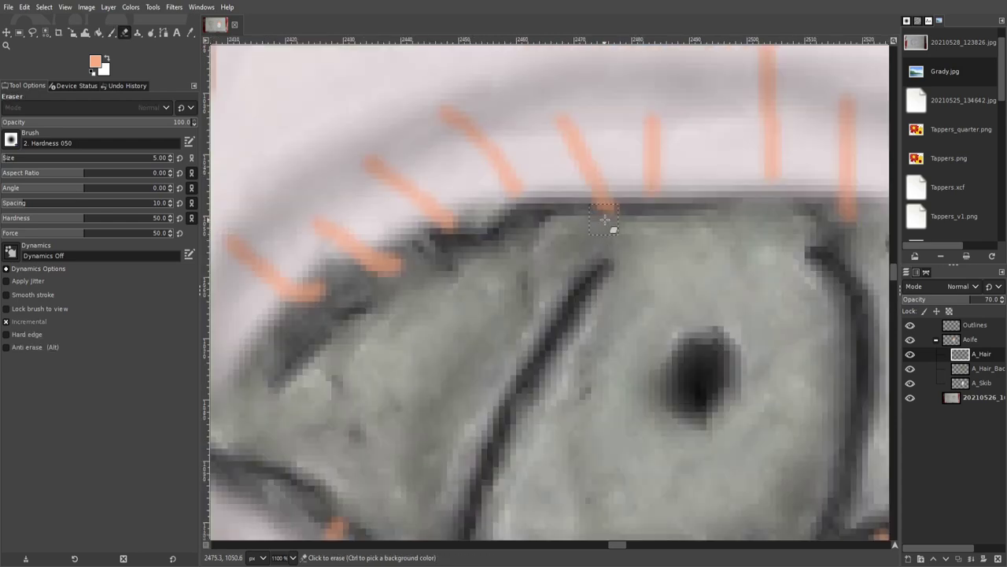
scroll(675, 259, right, 3)
scroll(522, 332, left, 4)
scroll(521, 333, down, 1)
key(a)
key(p)
scroll(501, 337, down, 5)
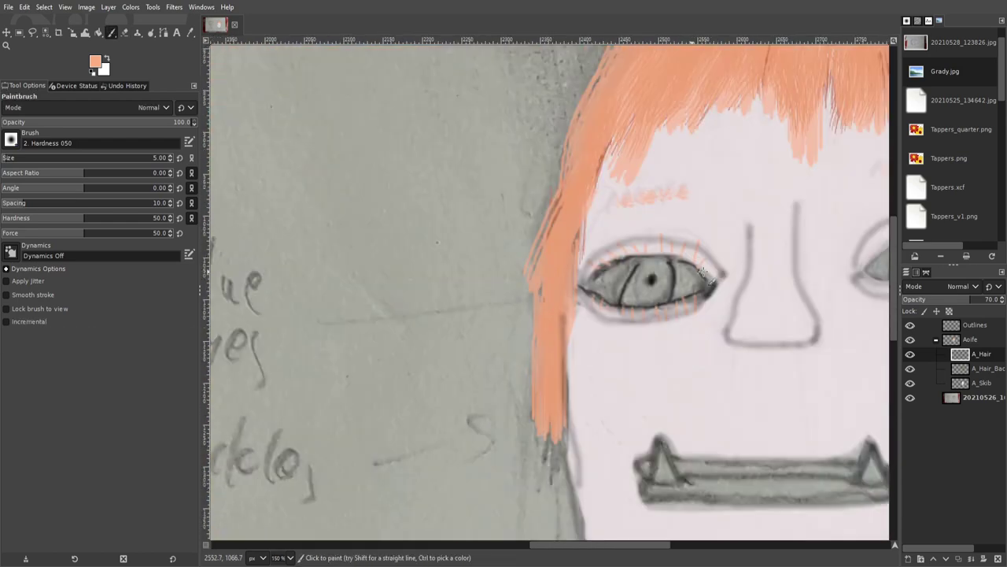
scroll(582, 323, up, 4)
drag(576, 353, 562, 327)
- Paint short orange lashes along the other lower eyelid
scroll(690, 271, down, 2)
scroll(599, 314, up, 2)
drag(457, 337, 472, 311)
mouse_move(492, 324)
mouse_down()
mouse_move(501, 307)
mouse_move(458, 329)
mouse_up()
- Erase a misplaced lower lash and make A_Skib the active layer
key(shift+e)
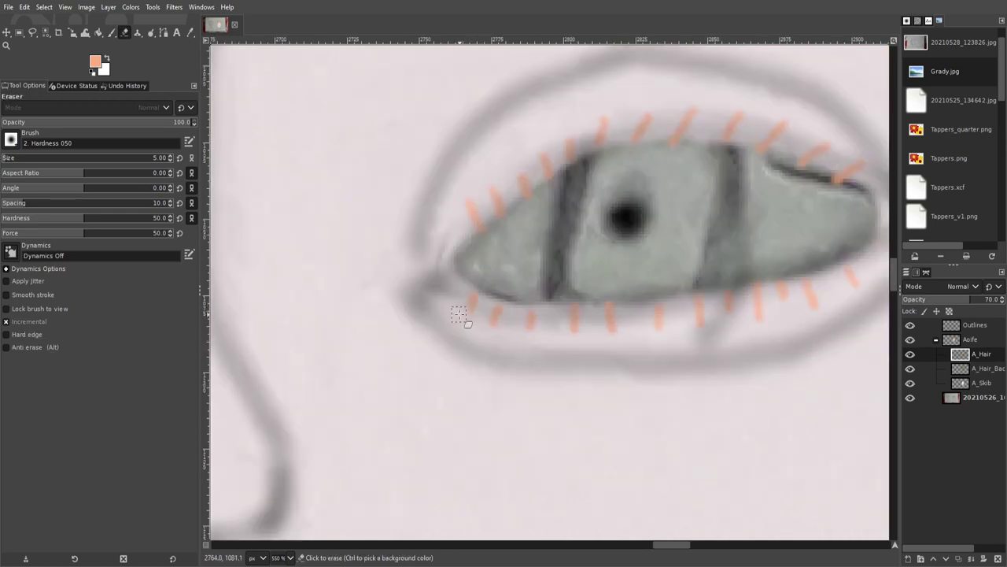
scroll(472, 315, down, 10)
click(983, 383)
- Pick a pink from the image and paint the mouth band behind its outline
key(o)
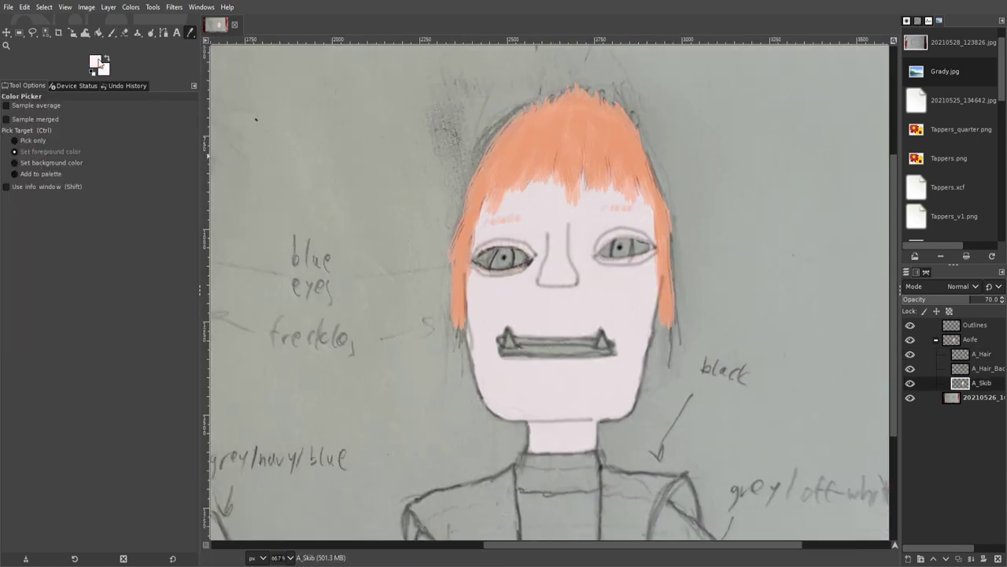
scroll(540, 292, up, 4)
key(p)
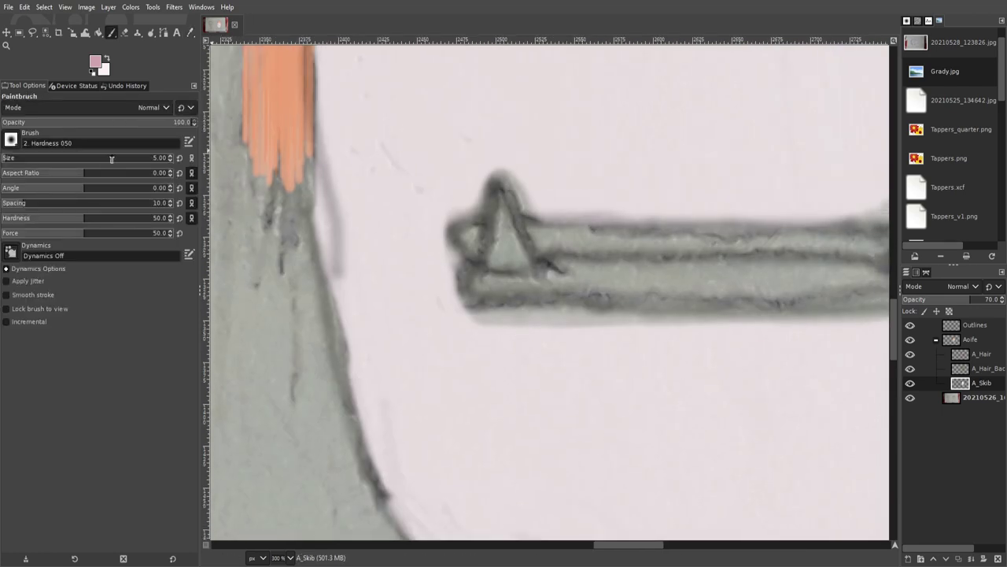
text(0)
scroll(524, 296, up, 2)
mouse_move(545, 291)
mouse_down()
mouse_move(458, 293)
mouse_move(386, 202)
mouse_up()
scroll(154, 112, down, 2)
scroll(387, 202, right, 5)
mouse_move(580, 292)
mouse_down()
mouse_move(608, 348)
mouse_move(708, 221)
mouse_move(359, 292)
mouse_move(568, 282)
mouse_up()
- Paint the left and right triangular teeth yellow
scroll(608, 348, right, 5)
scroll(360, 292, left, 5)
scroll(361, 312, right, 5)
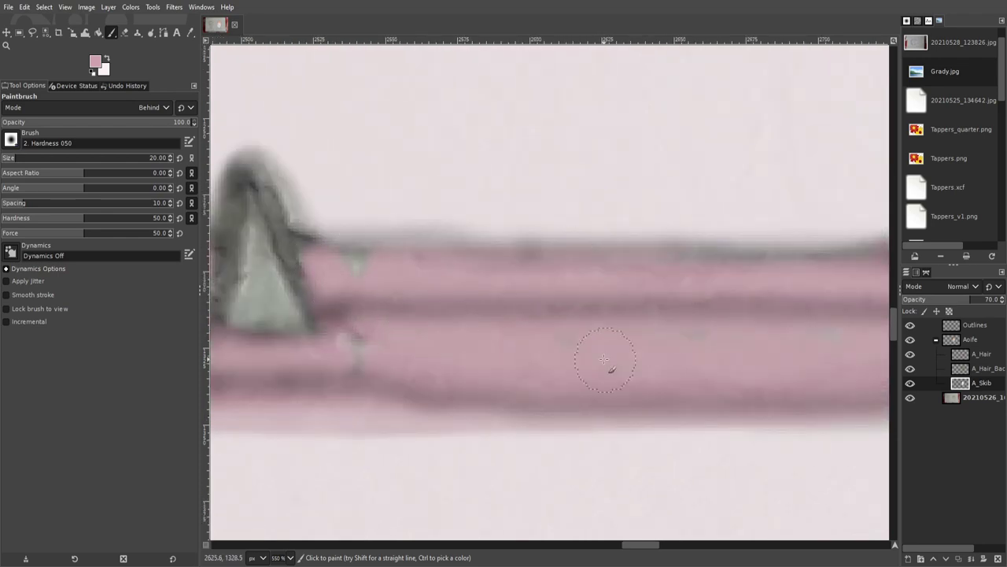
scroll(573, 318, right, 5)
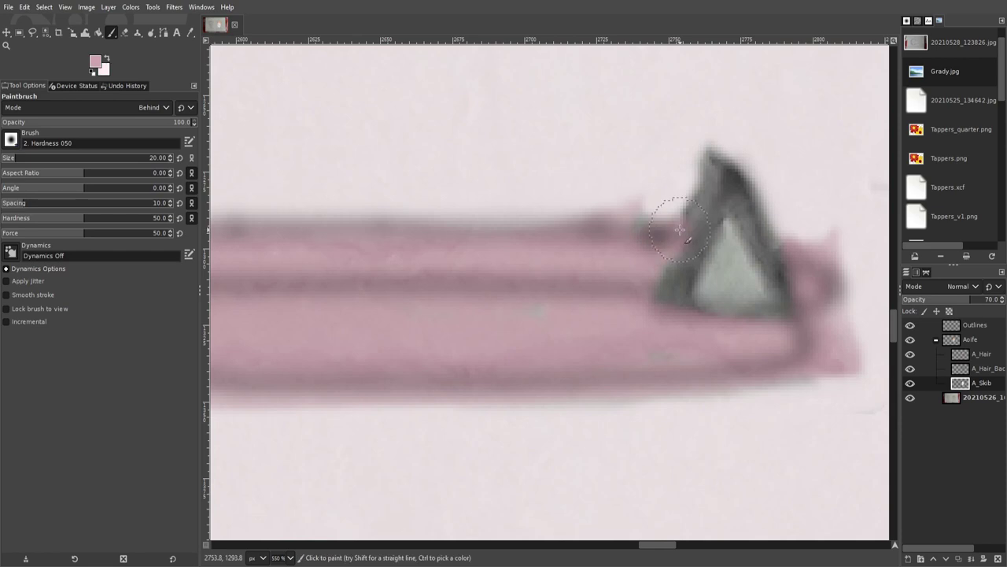
scroll(660, 243, left, 6)
scroll(406, 230, right, 1)
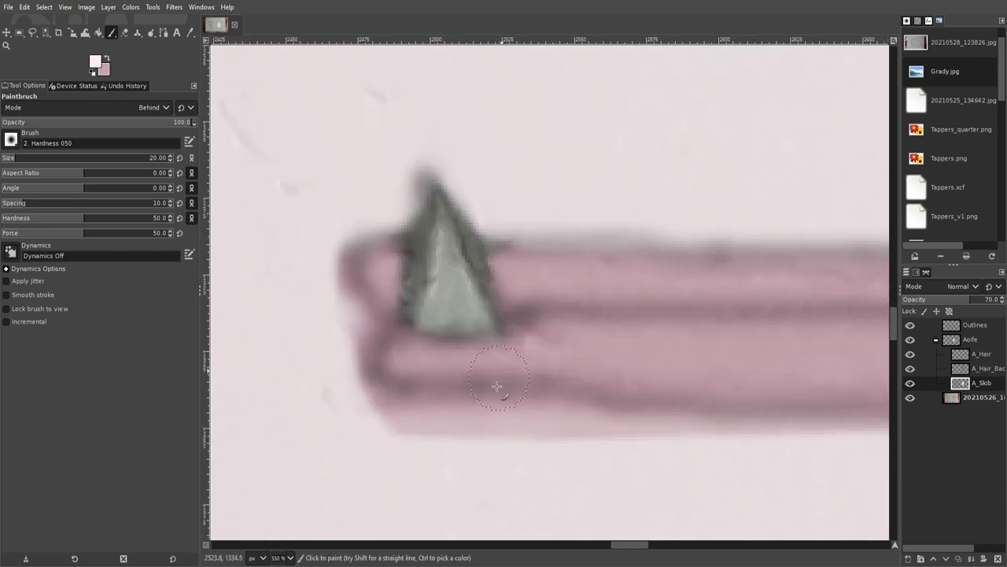
scroll(469, 241, right, 1)
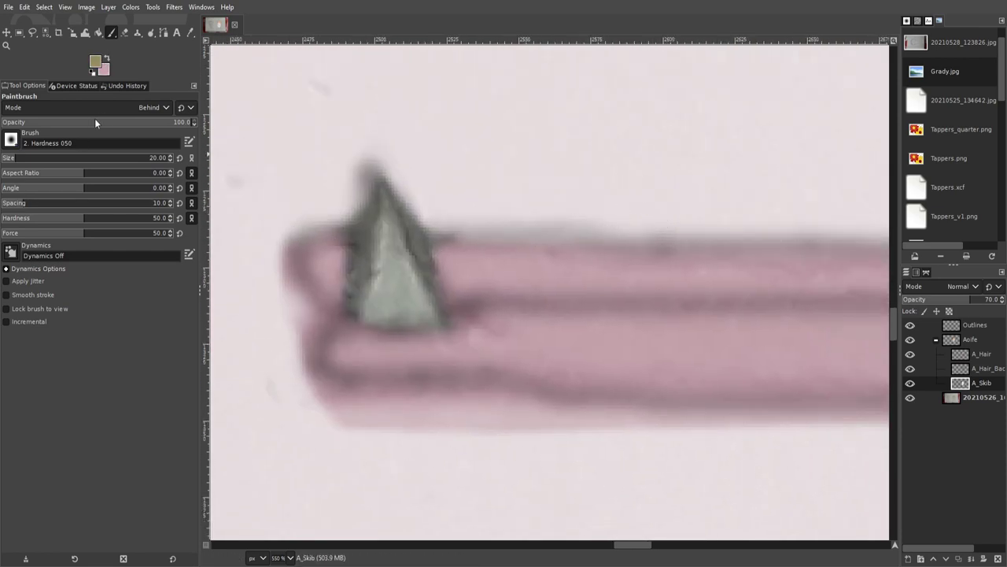
drag(377, 206, 417, 307)
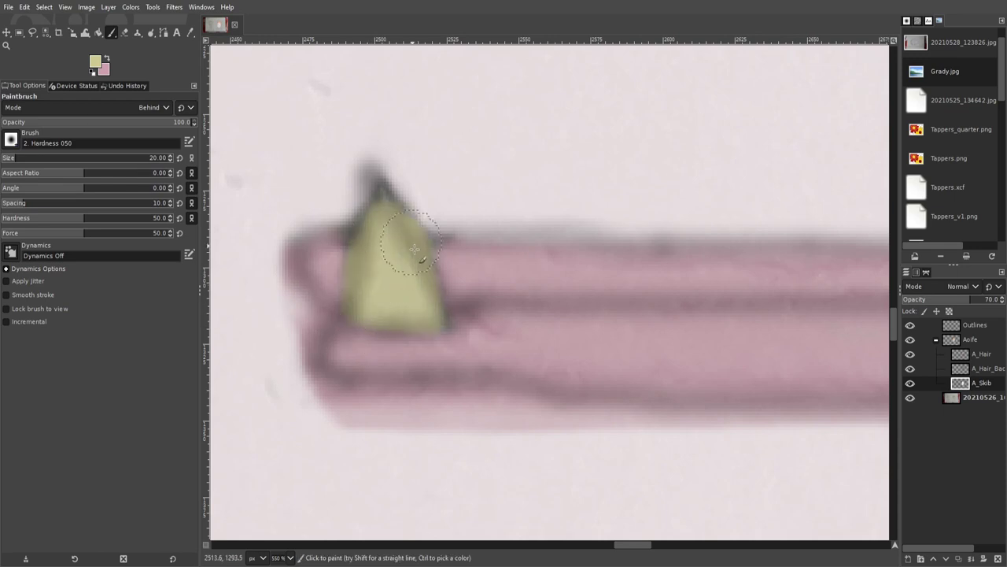
scroll(410, 299, right, 6)
mouse_move(622, 206)
mouse_down()
mouse_move(645, 317)
mouse_move(606, 328)
mouse_up()
- Soften the painted mouth and teeth edges with the Smudge tool
scroll(395, 331, left, 6)
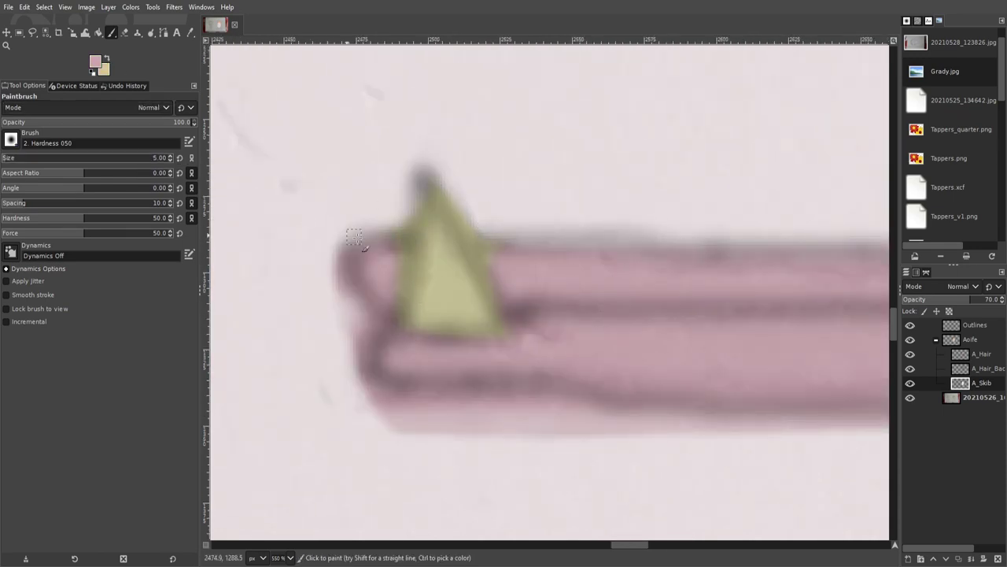
scroll(354, 236, up, 2)
scroll(586, 248, right, 10)
key(s)
scroll(310, 237, left, 10)
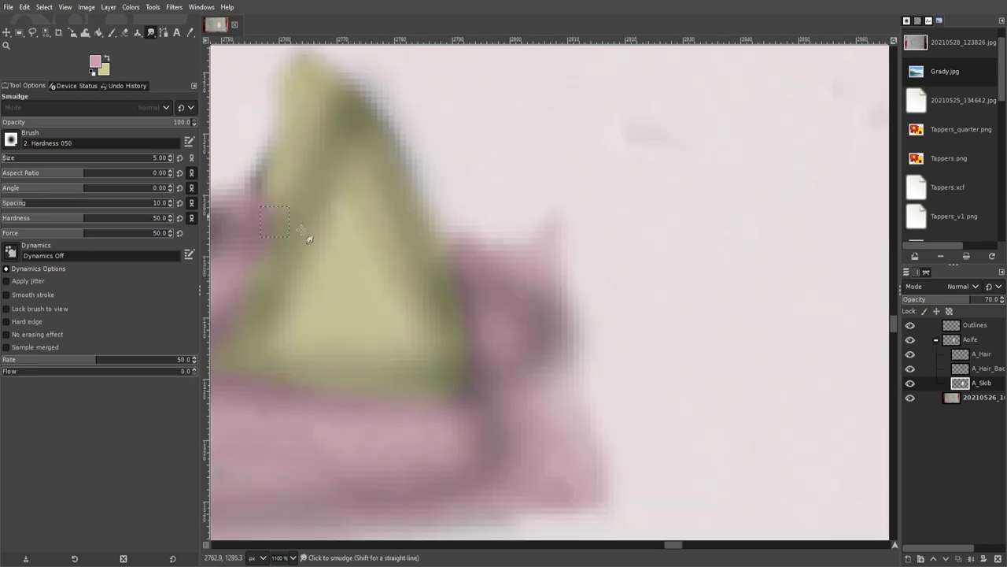
scroll(310, 236, down, 3)
scroll(301, 224, up, 2)
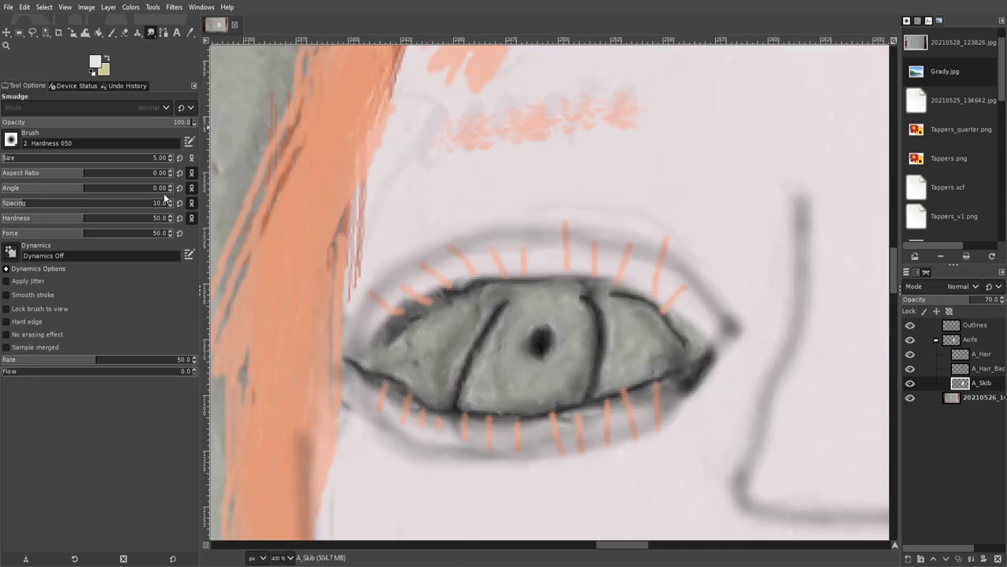
scroll(647, 467, up, 1)
- Start painting one eye's white pale around its dark pupil
key(p)
scroll(648, 467, up, 1)
mouse_move(409, 101)
mouse_down()
mouse_move(391, 346)
mouse_move(516, 339)
mouse_move(328, 313)
mouse_move(459, 149)
mouse_up()
- Paint the eye white along the lower lid and around the pupil
scroll(154, 107, down, 2)
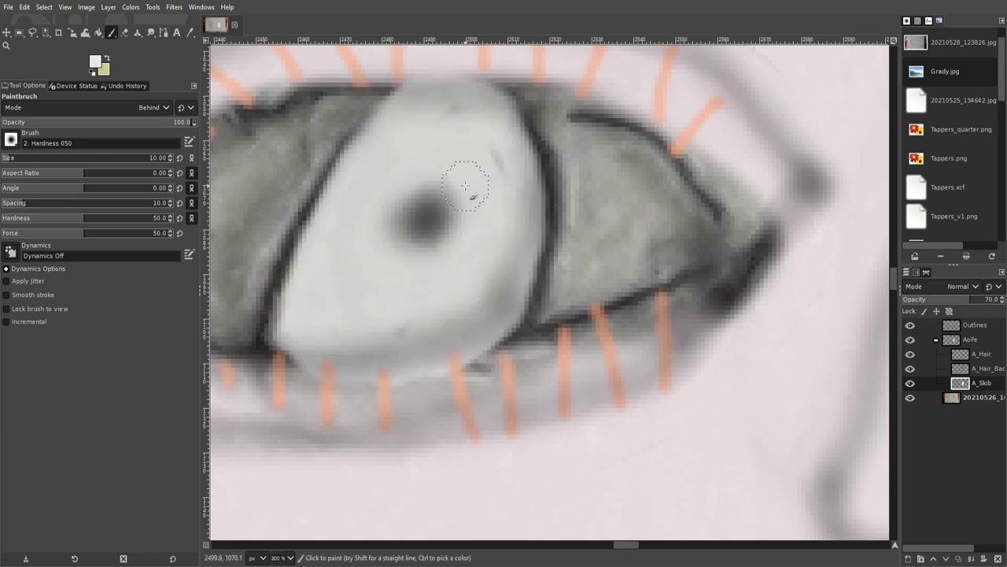
scroll(466, 186, down, 1)
drag(339, 354, 548, 326)
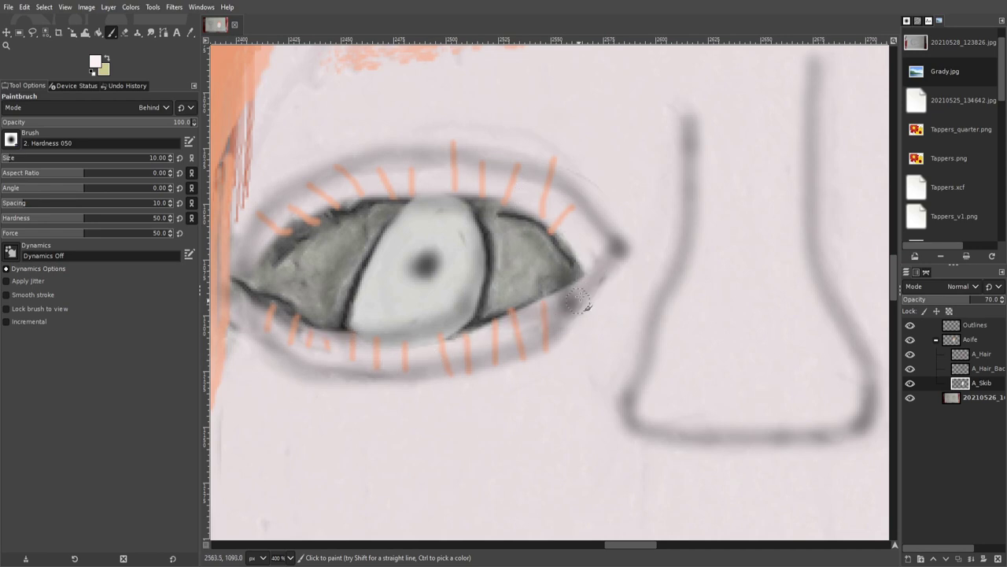
scroll(576, 303, down, 3)
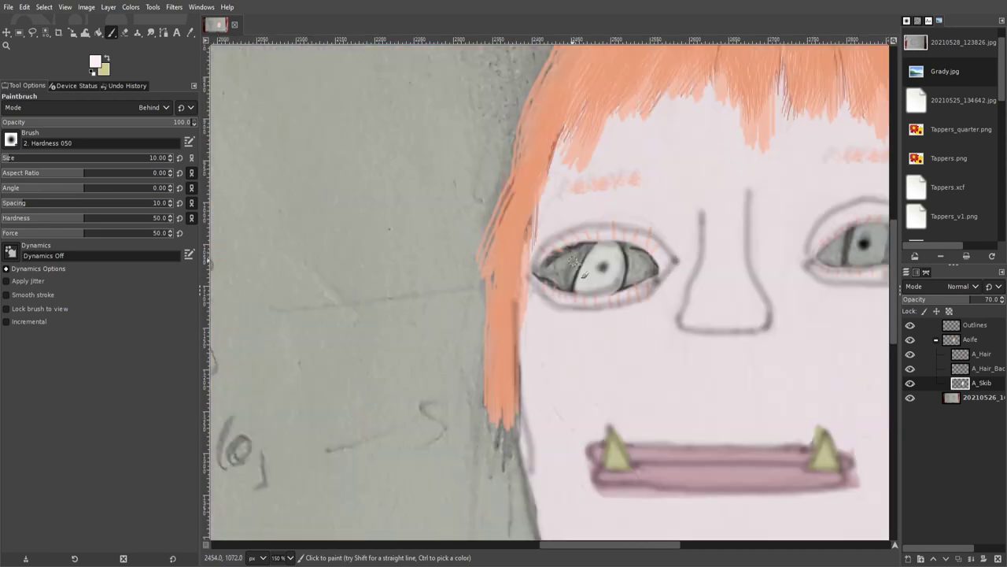
scroll(575, 262, up, 6)
scroll(506, 146, down, 2)
mouse_move(472, 354)
mouse_down()
mouse_move(533, 280)
mouse_move(656, 167)
mouse_move(731, 225)
mouse_move(755, 196)
mouse_up()
scroll(153, 107, up, 2)
- Paint a blue iris around the pupil and fill the grey eye corners pink
mouse_move(543, 216)
mouse_down()
mouse_move(566, 236)
mouse_move(603, 221)
mouse_move(598, 197)
mouse_up()
scroll(614, 226, down, 2)
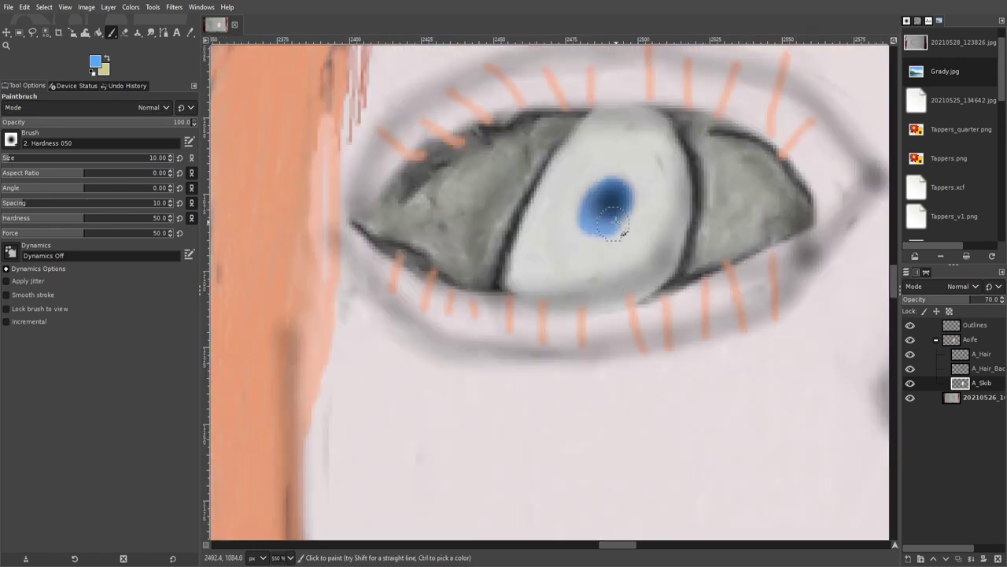
scroll(619, 208, down, 4)
scroll(580, 213, down, 3)
scroll(580, 213, up, 5)
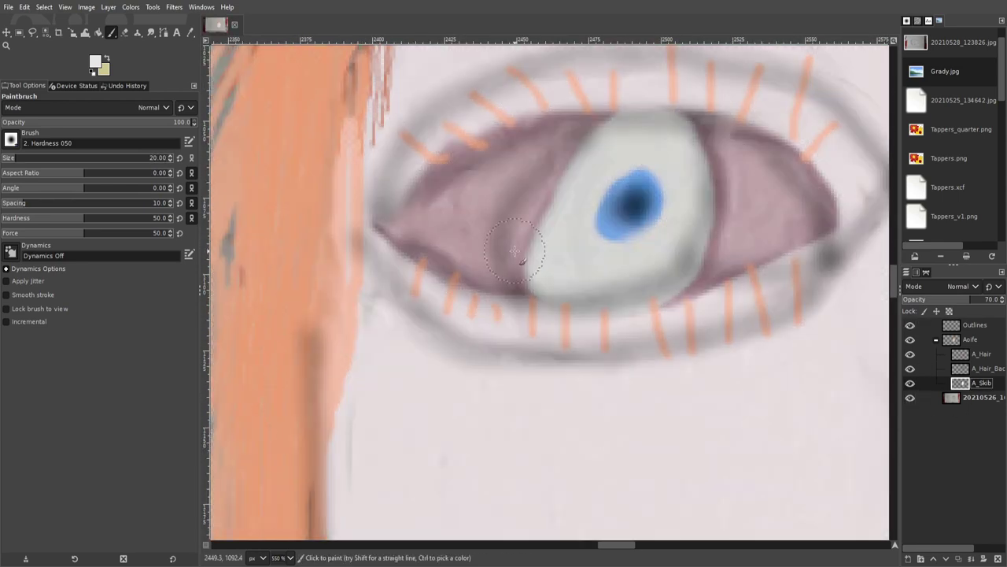
drag(523, 271, 589, 143)
- Zoom in to inspect the lower lashes up close
key(5)
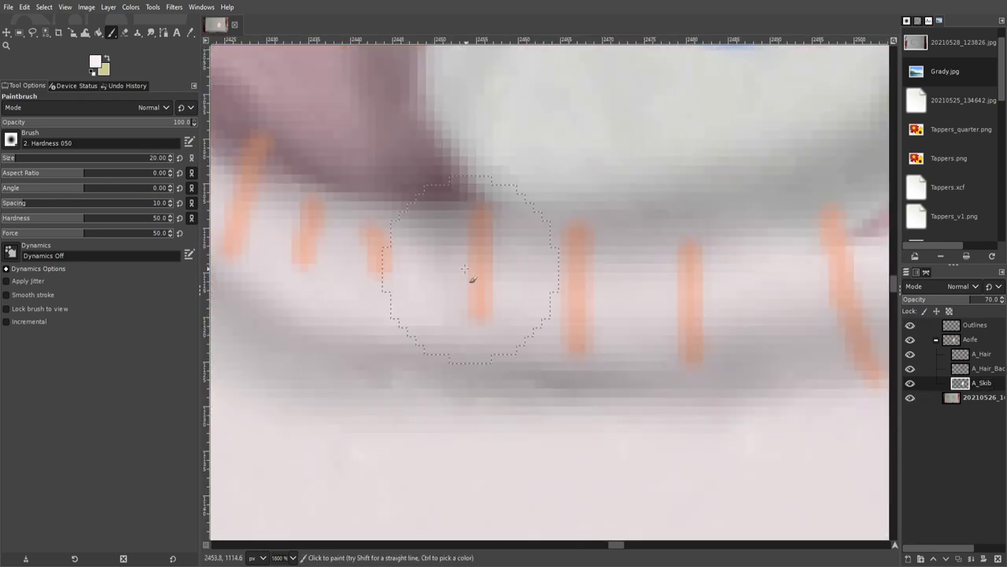
scroll(762, 280, down, 9)
scroll(708, 272, up, 1)
scroll(645, 263, up, 2)
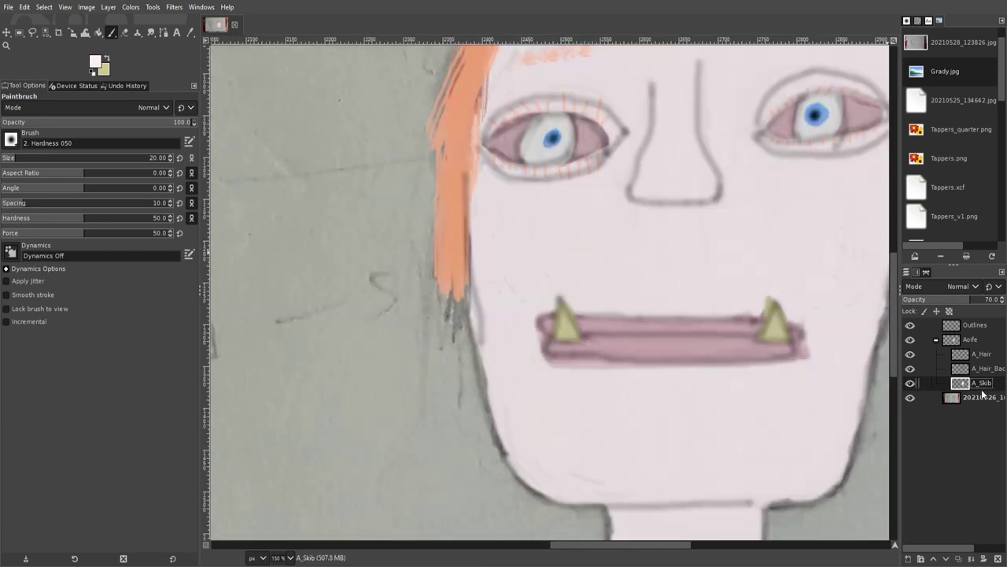
scroll(580, 203, right, 2)
scroll(580, 203, down, 1)
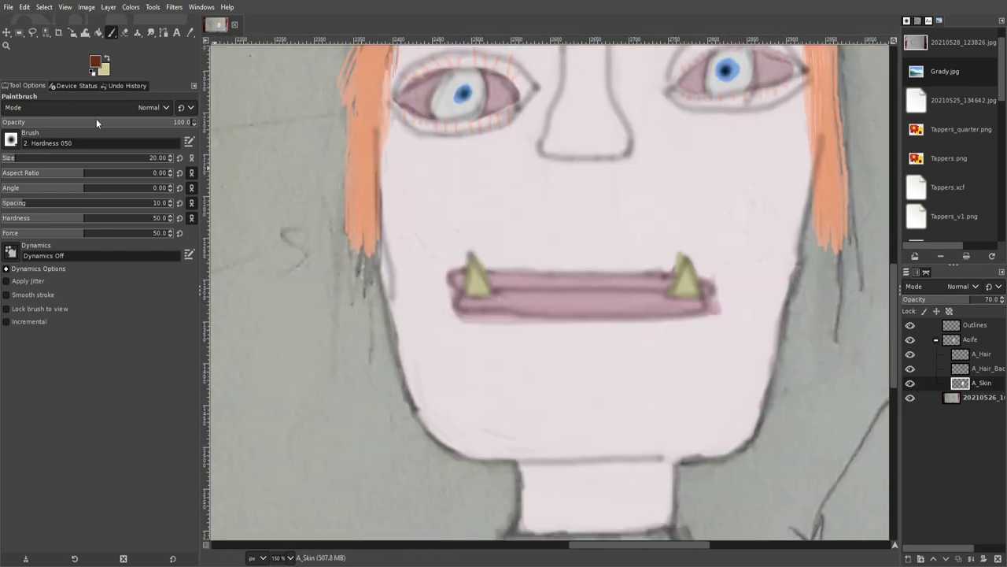
- Choose the Bristles brush for the cheek freckles and review both cheeks
click(11, 140)
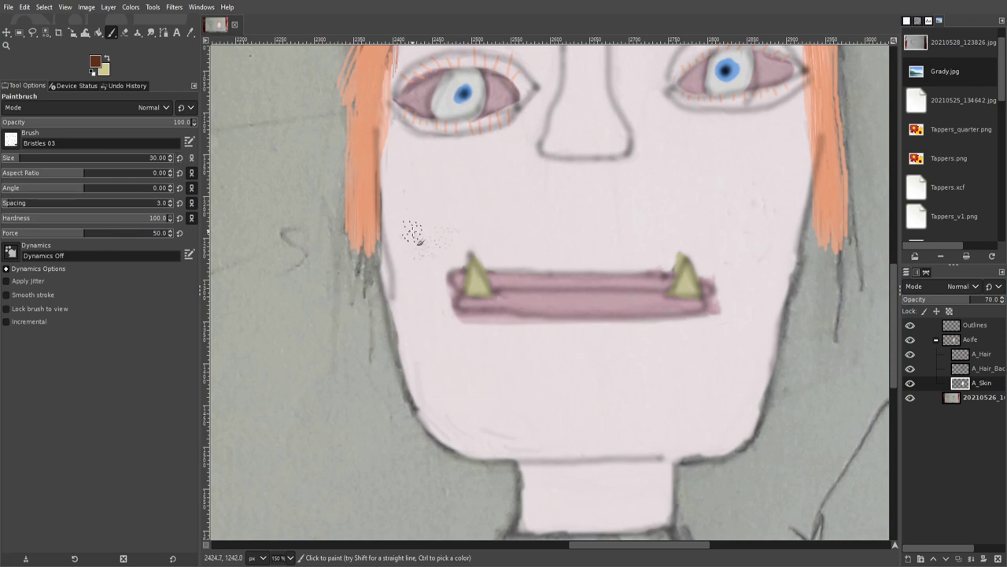
key(2)
scroll(10, 143, up, 1)
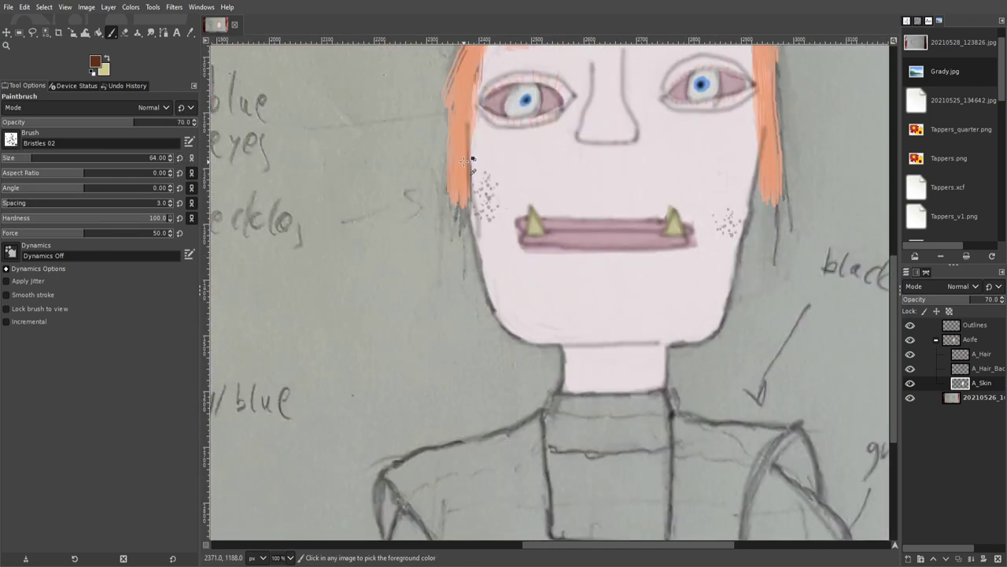
scroll(44, 136, up, 1)
ctrl+scroll(495, 206, up, 3)
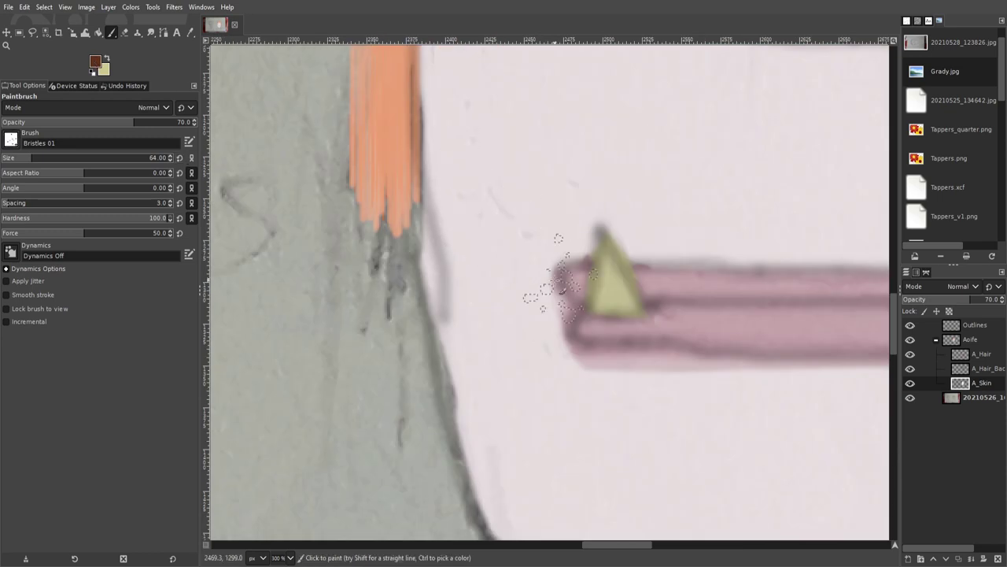
scroll(462, 135, right, 5)
ctrl+scroll(551, 147, down, 4)
ctrl+scroll(868, 280, up, 2)
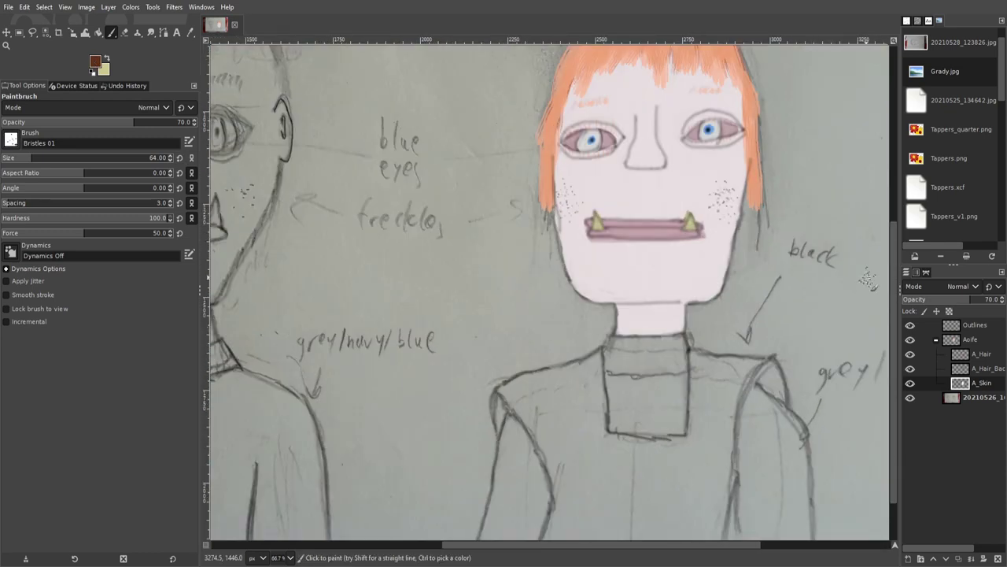
- Activate the Outlines layer, hide A_Skin, and select the Aoife group
click(974, 324)
click(910, 382)
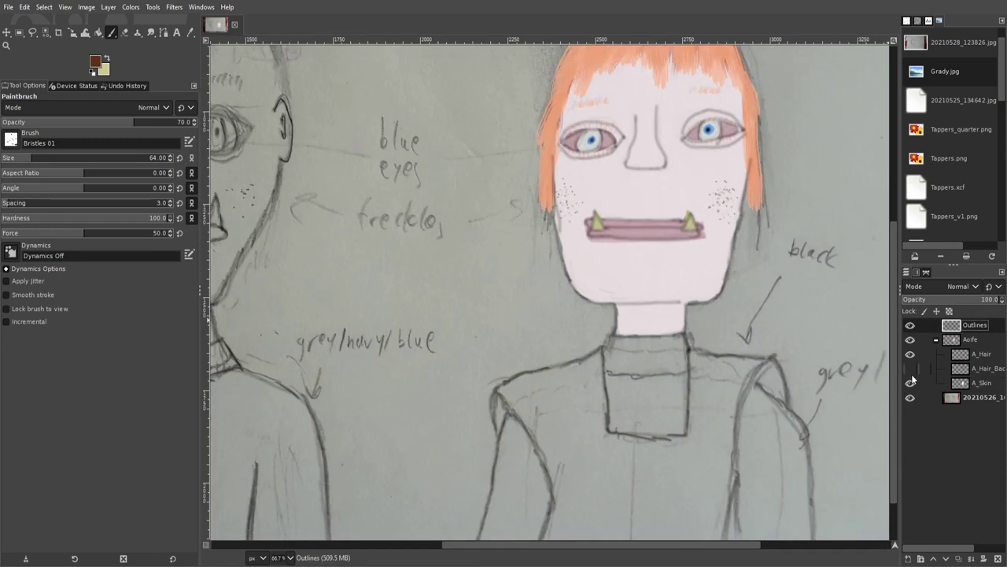
key(Page_Down)
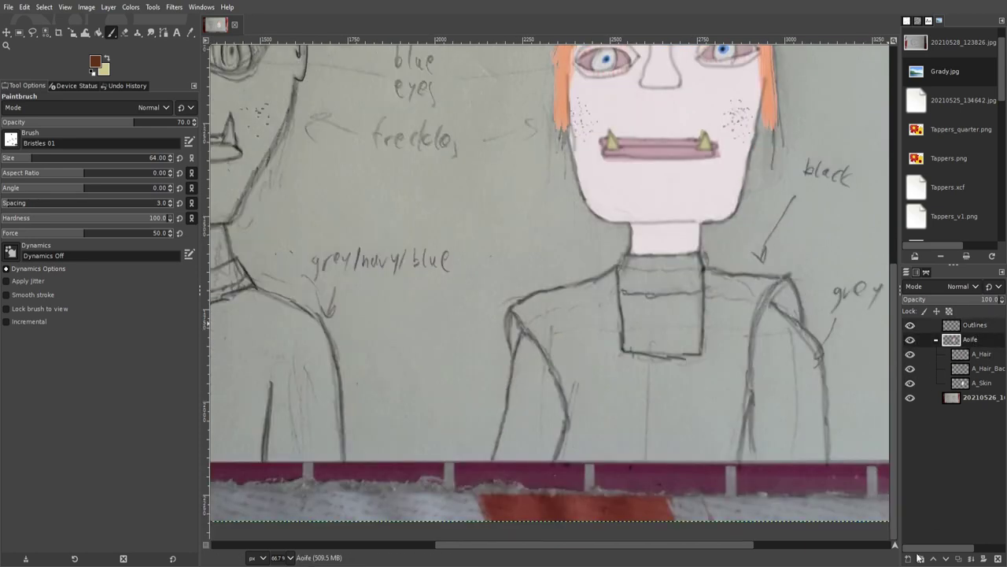
- Add an A_Clothes layer to the Aoife group and free-select both sleeves
shift+click(919, 558)
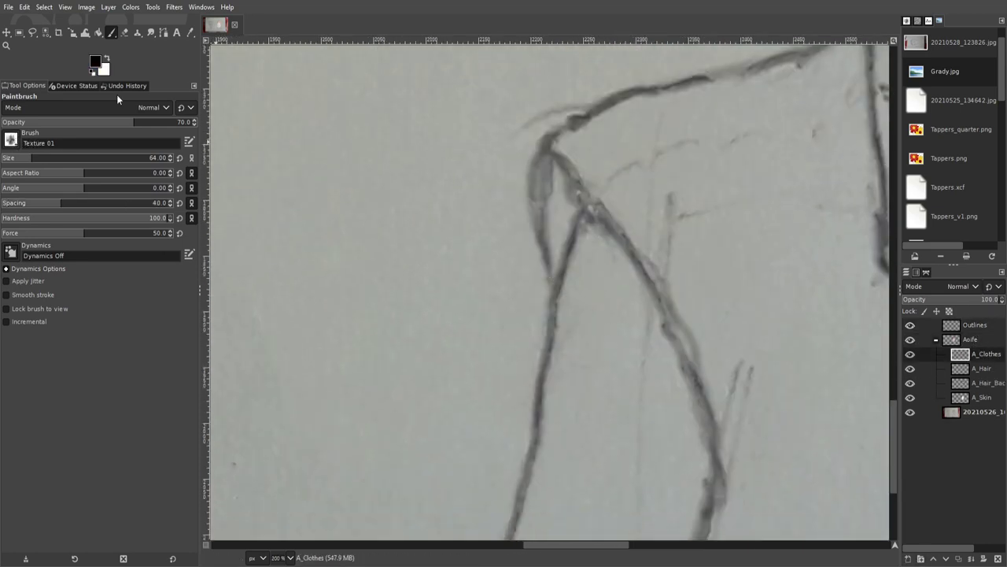
scroll(514, 273, down, 3)
key(f)
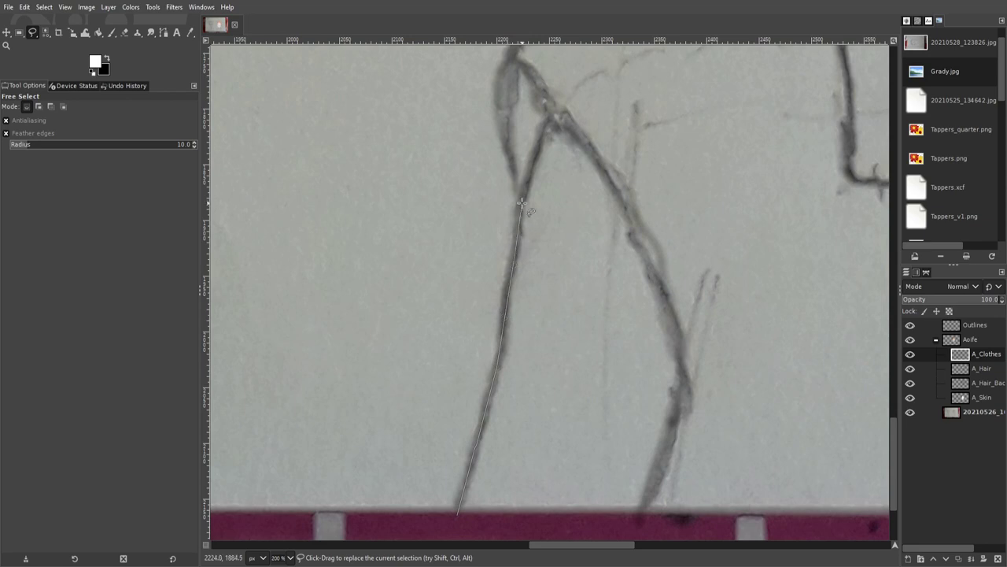
click(456, 517)
scroll(551, 315, right, 5)
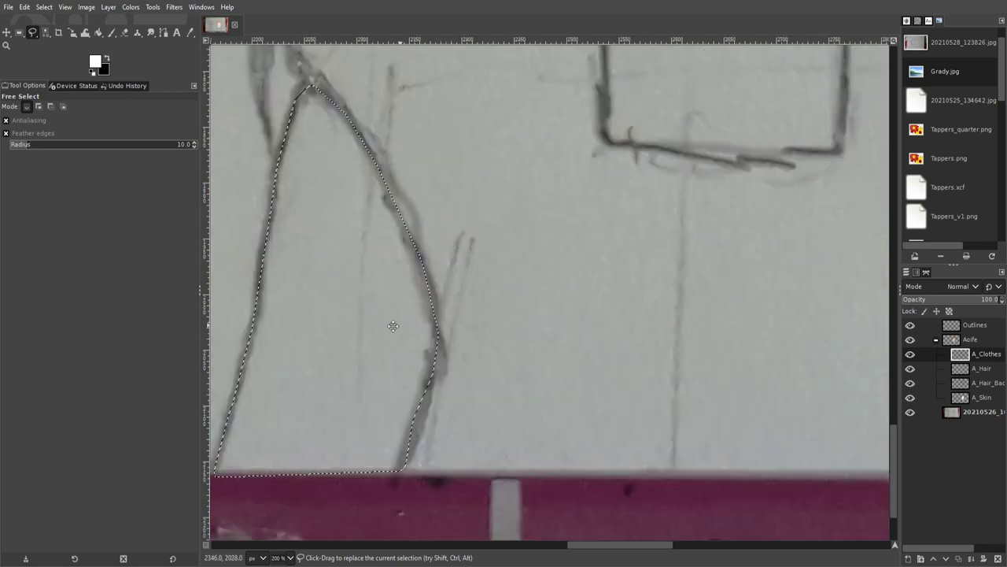
scroll(606, 158, up, 2)
scroll(725, 270, down, 3)
scroll(740, 271, down, 2)
click(749, 272)
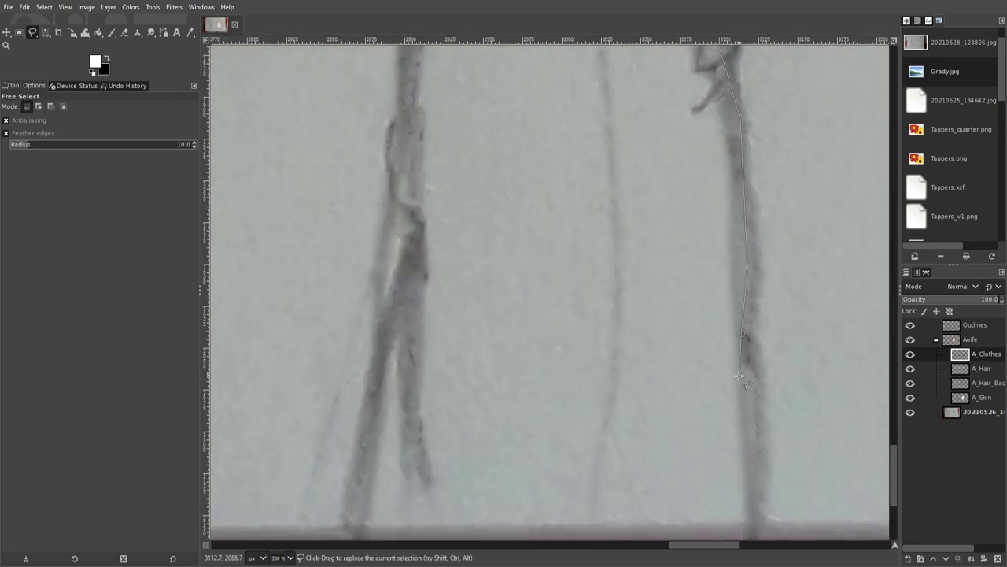
scroll(749, 272, down, 1)
key(Return)
- Outline the collar box corners with Free Select
scroll(388, 265, down, 1)
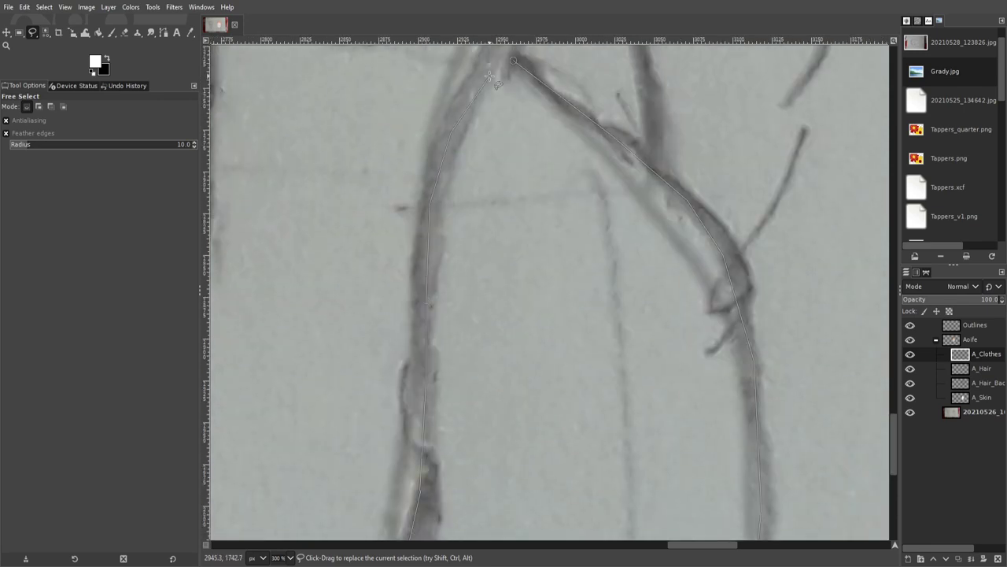
scroll(472, 276, down, 1)
scroll(523, 282, down, 2)
scroll(523, 282, up, 2)
scroll(551, 252, up, 2)
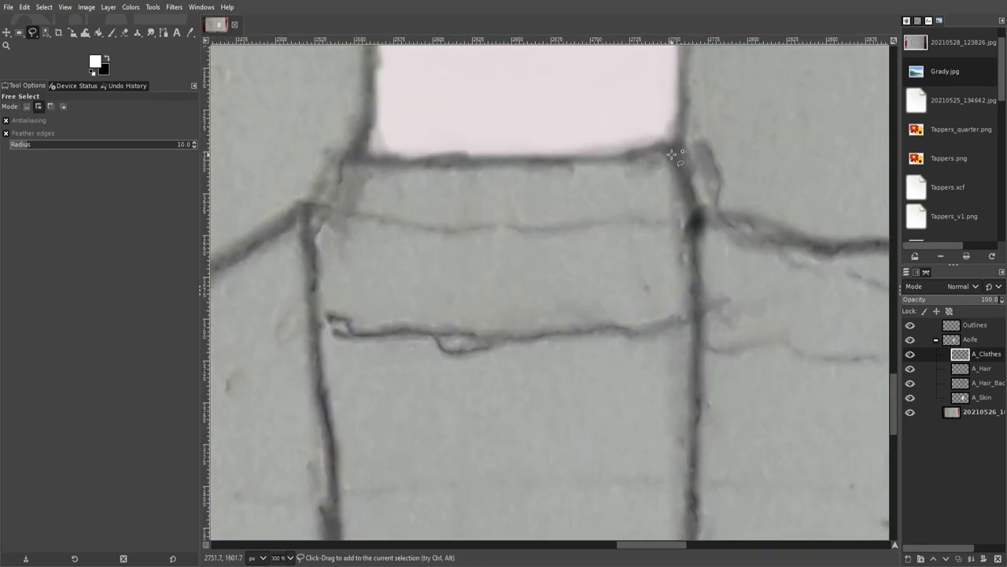
click(687, 91)
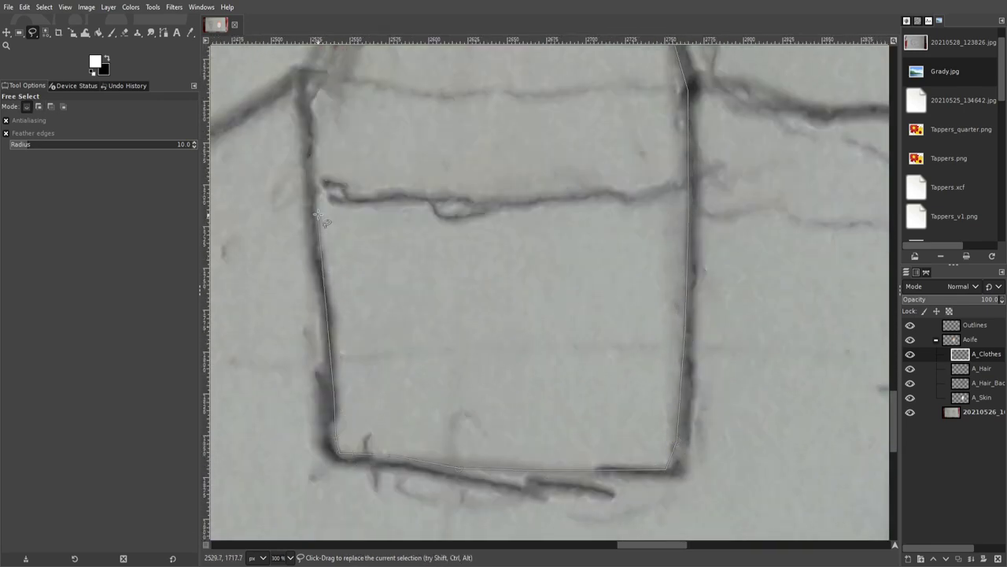
click(310, 83)
scroll(354, 156, up, 3)
scroll(647, 163, down, 4)
- Paint the collar box and both sleeves white, then clear the selection
key(p)
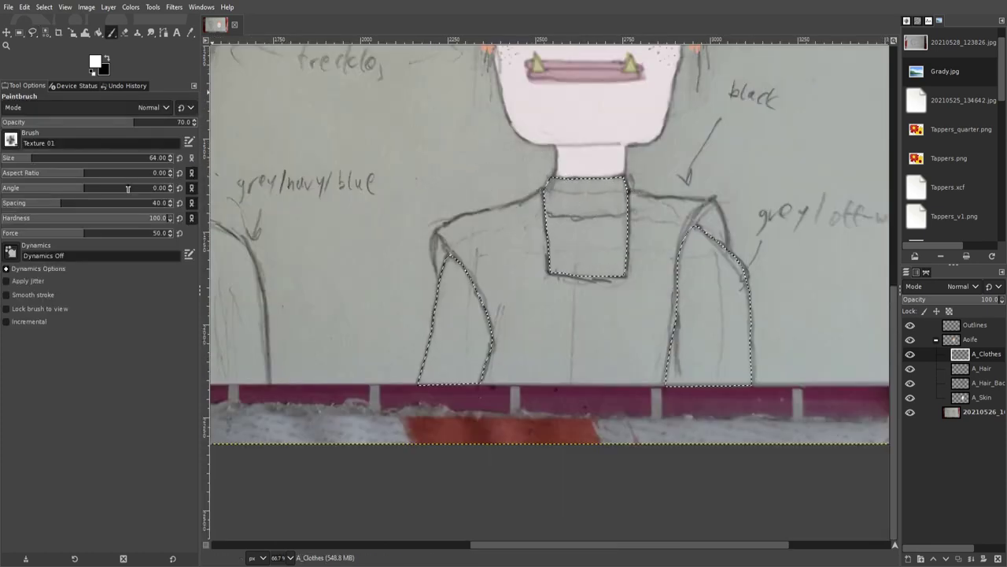
drag(449, 315, 708, 307)
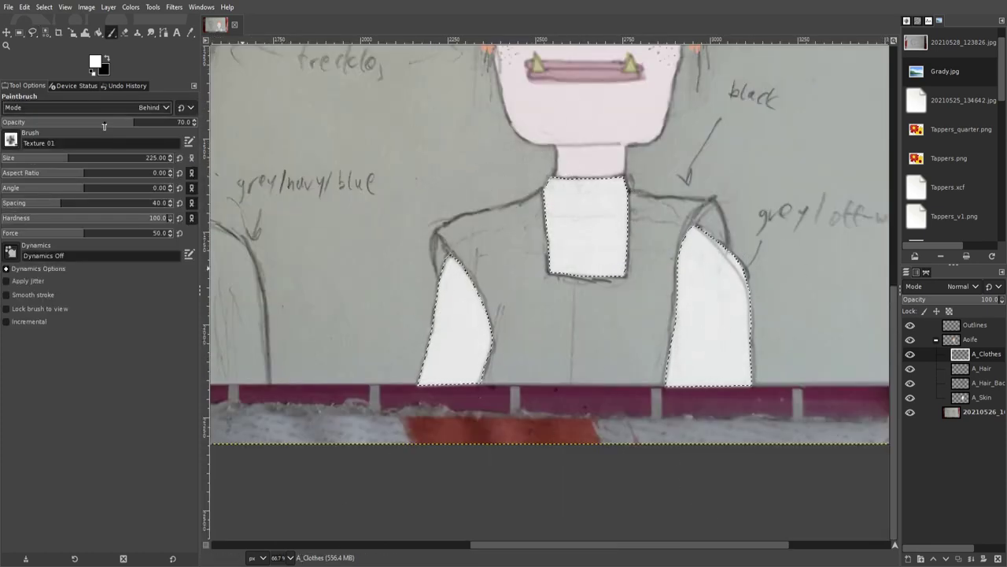
scroll(95, 122, up, 10)
scroll(118, 108, down, 2)
scroll(685, 353, up, 4)
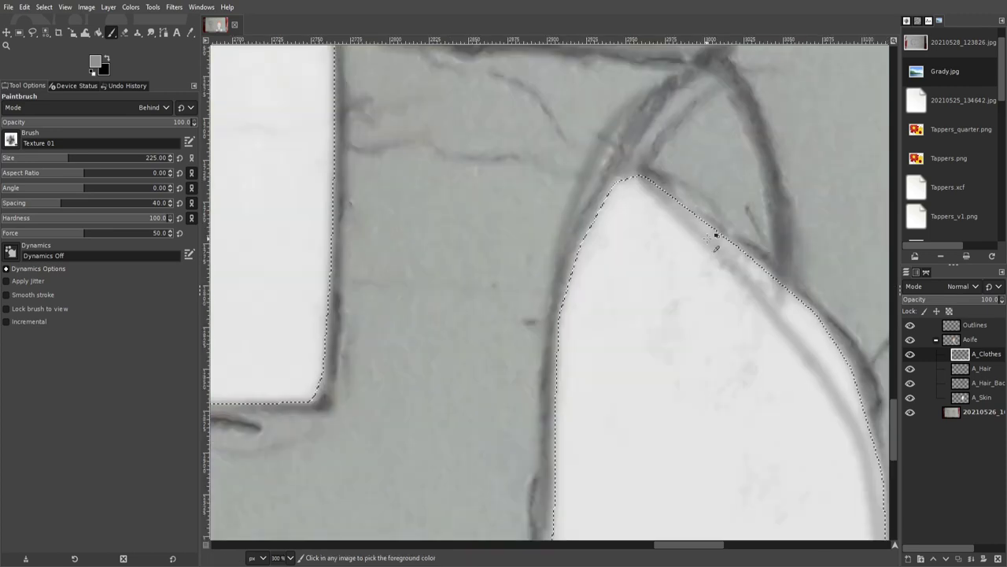
scroll(716, 236, down, 2)
key(ctrl+shift+a)
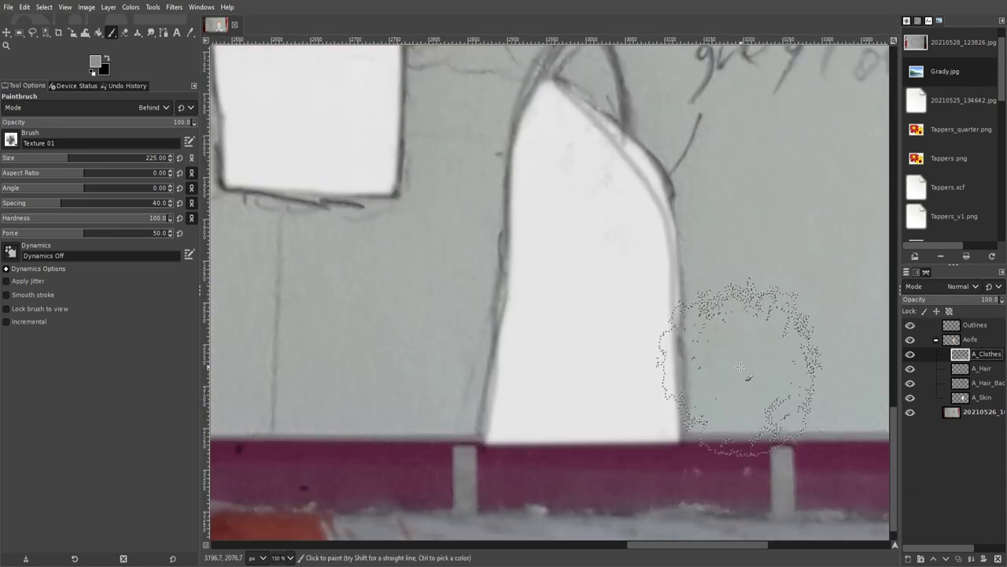
- Begin free-selecting the vest, tracing its left edge upward
scroll(697, 349, down, 3)
scroll(653, 277, up, 2)
scroll(653, 277, up, 1)
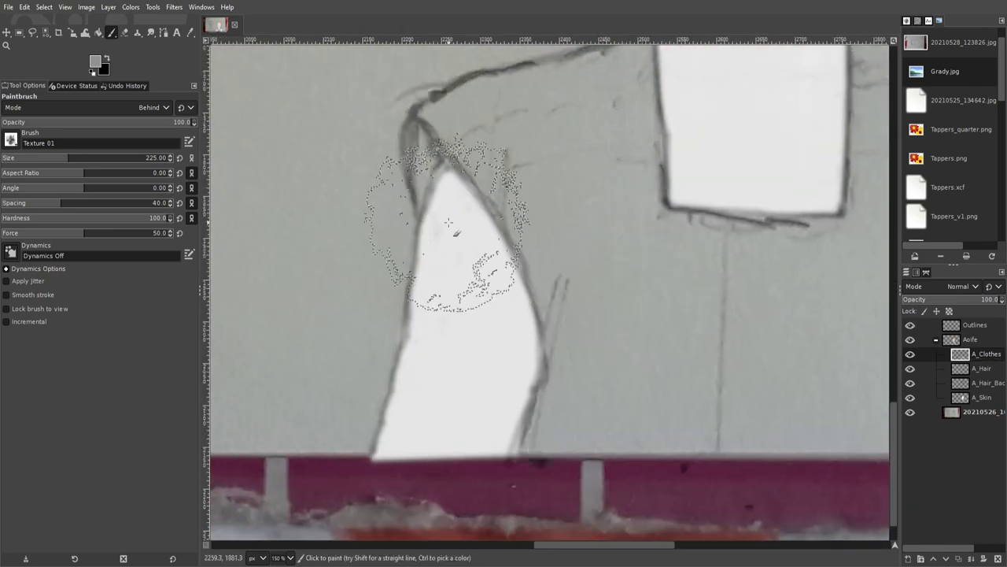
key(f)
drag(404, 259, 399, 158)
- Close the vest selection and paint the vest dark grey from the shoulder down
drag(554, 103, 779, 118)
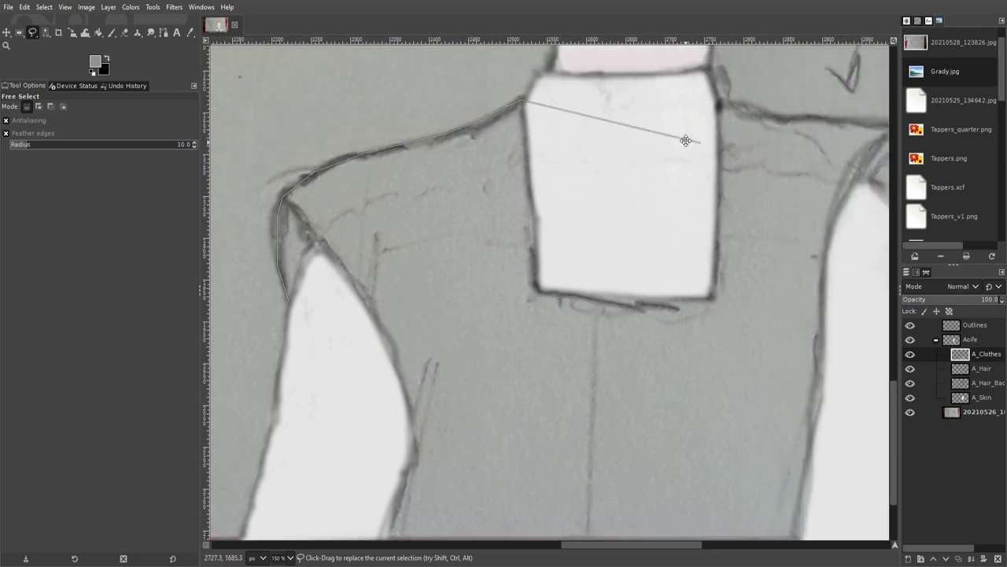
scroll(818, 208, down, 5)
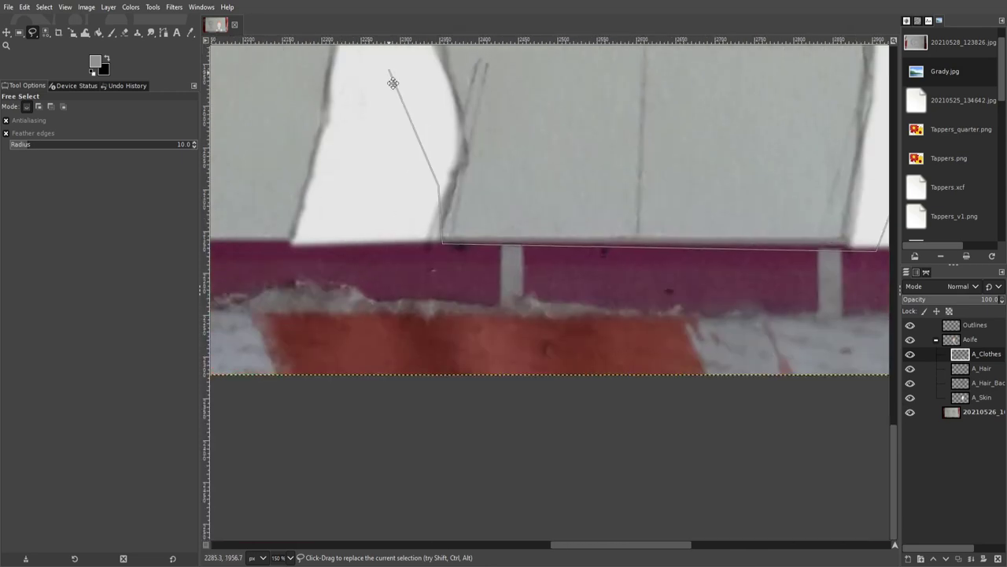
key(Return)
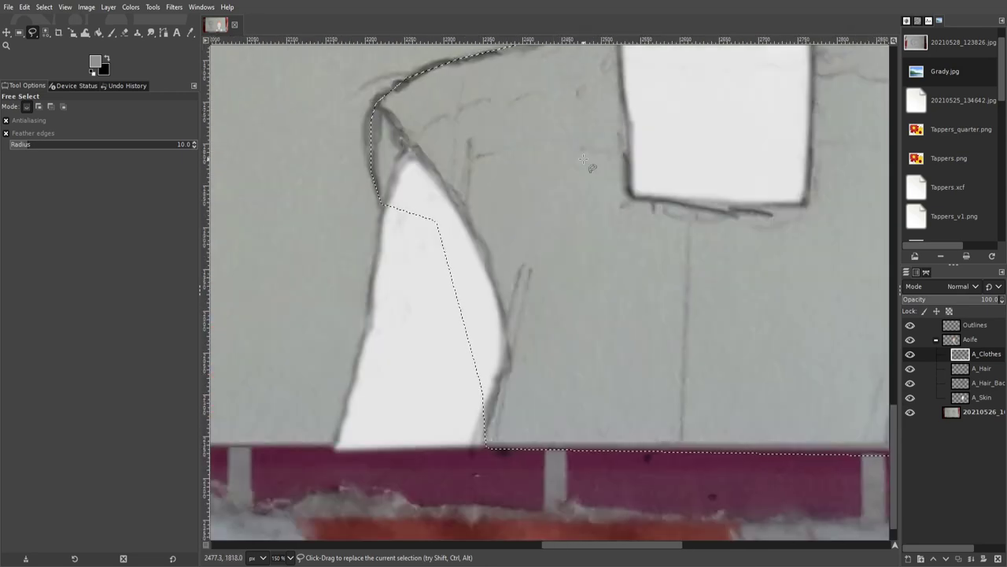
key(p)
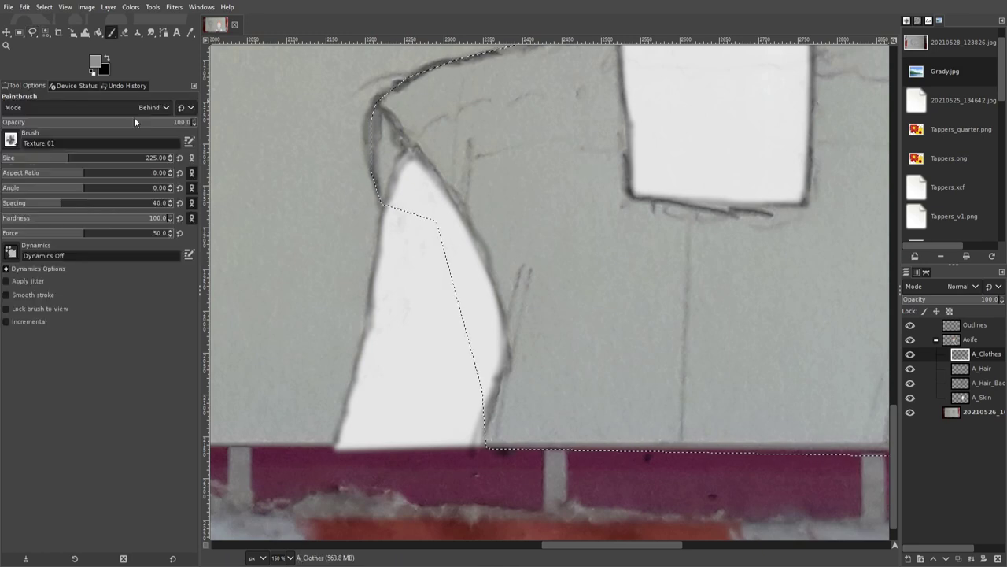
drag(394, 71, 465, 118)
scroll(466, 115, down, 2)
scroll(135, 110, down, 2)
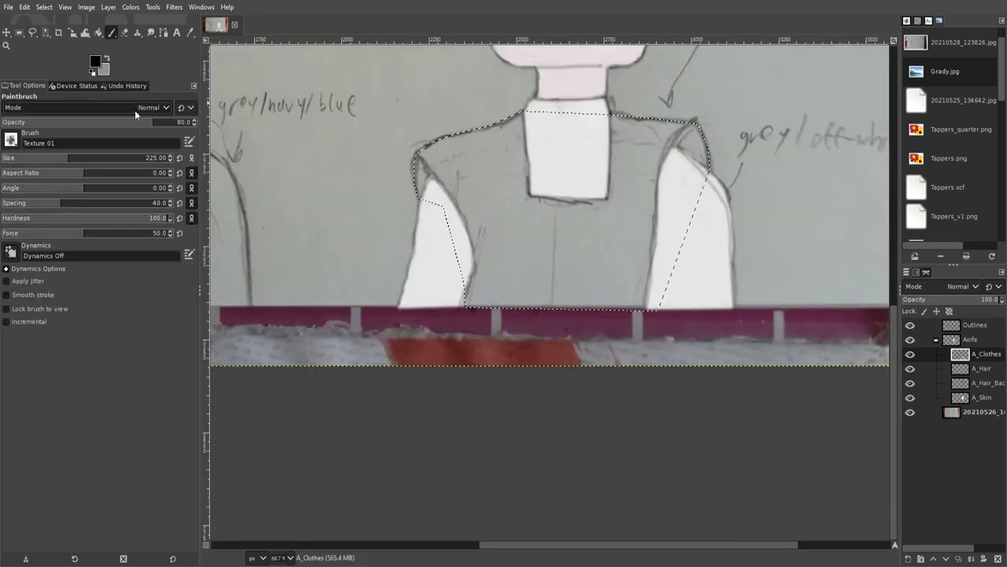
drag(441, 173, 621, 351)
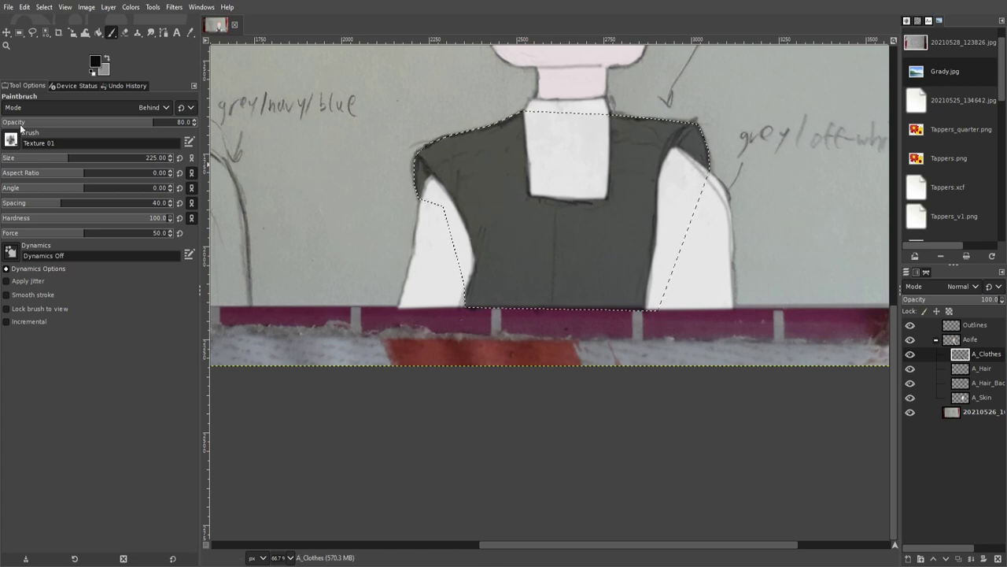
- Zoom in and add textured dark strokes over the vest before erasing overspill
scroll(95, 107, up, 1)
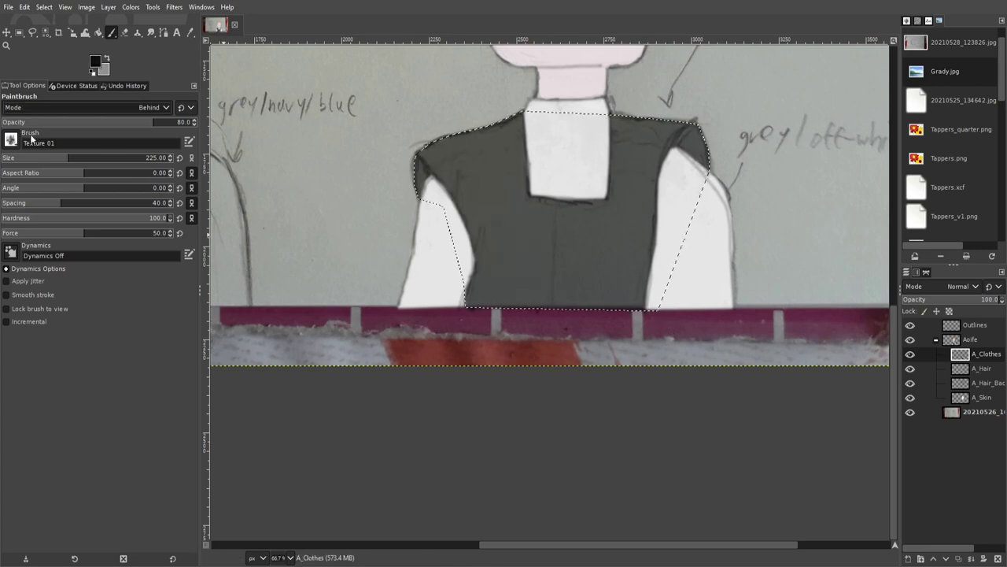
key(1)
mouse_move(494, 254)
mouse_down()
mouse_move(484, 292)
mouse_move(674, 315)
mouse_move(602, 348)
mouse_up()
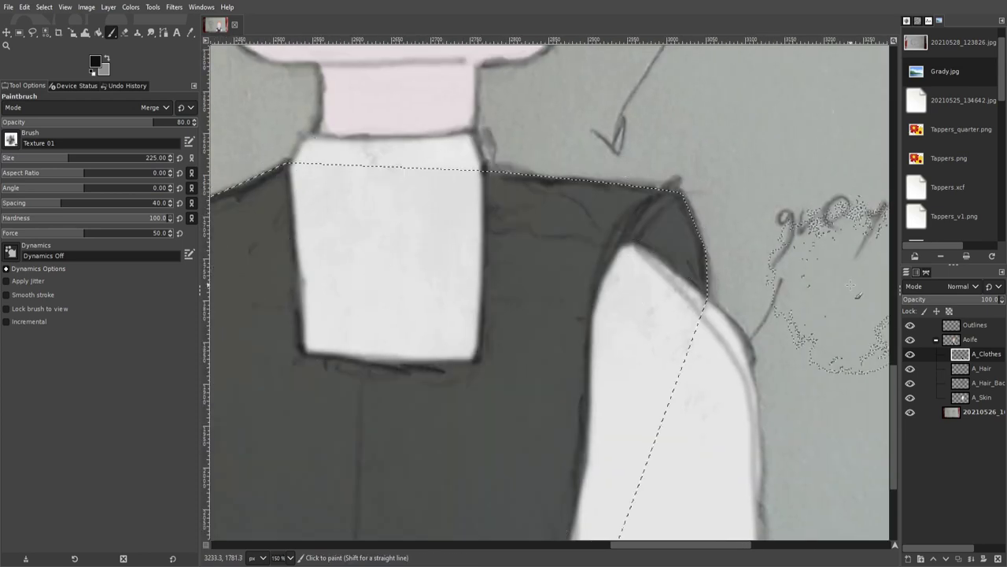
key(shift+e)
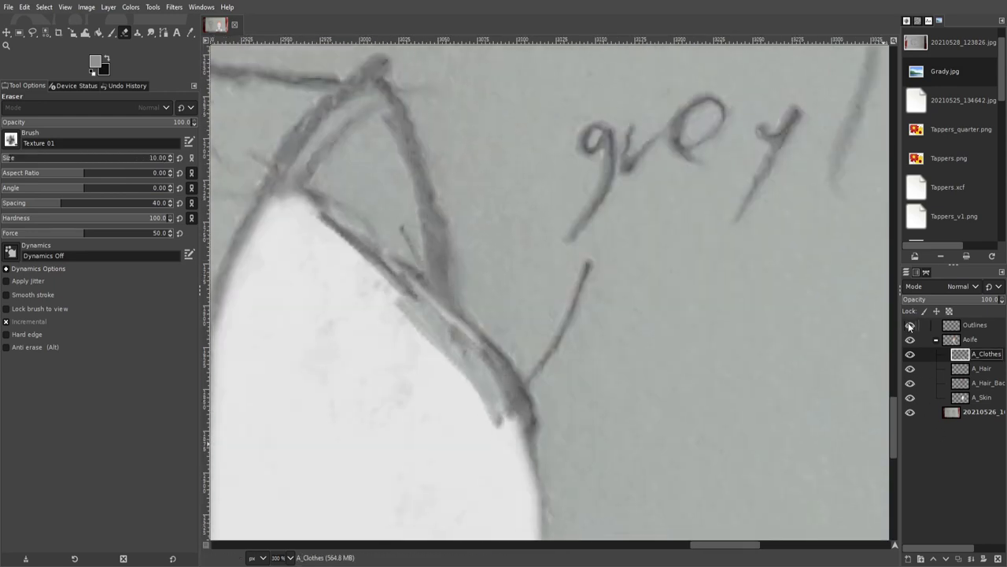
- Trace a new freehand selection around the vest outline
scroll(437, 229, down, 4)
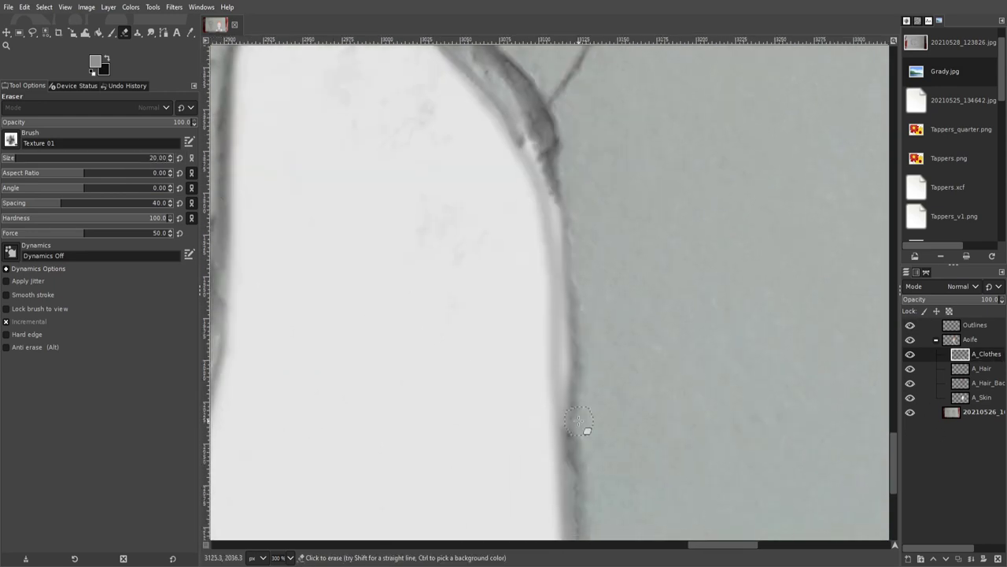
scroll(422, 281, up, 2)
key(f)
scroll(382, 265, up, 1)
scroll(381, 90, up, 2)
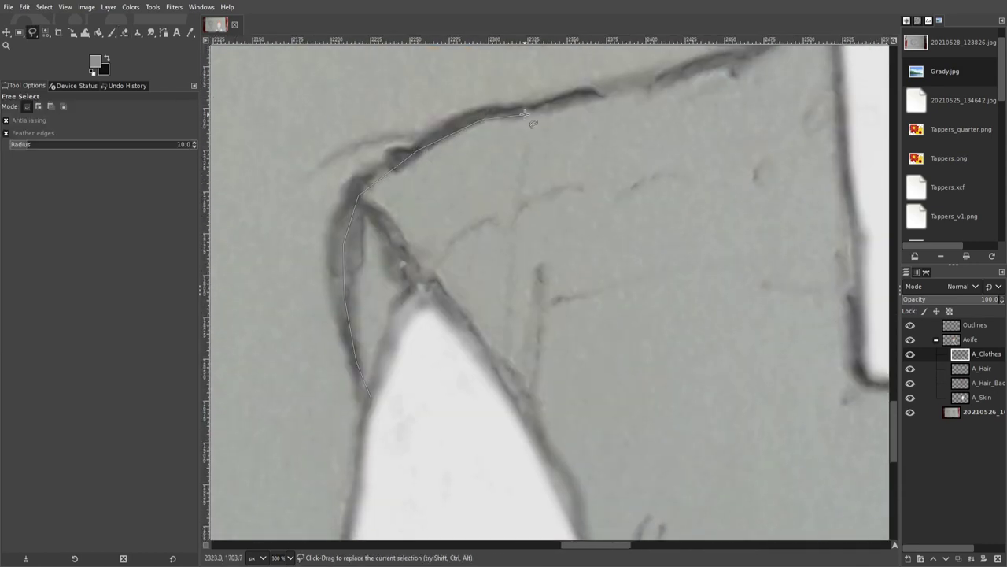
scroll(440, 99, right, 3)
scroll(488, 103, right, 3)
scroll(513, 108, right, 2)
scroll(619, 144, right, 3)
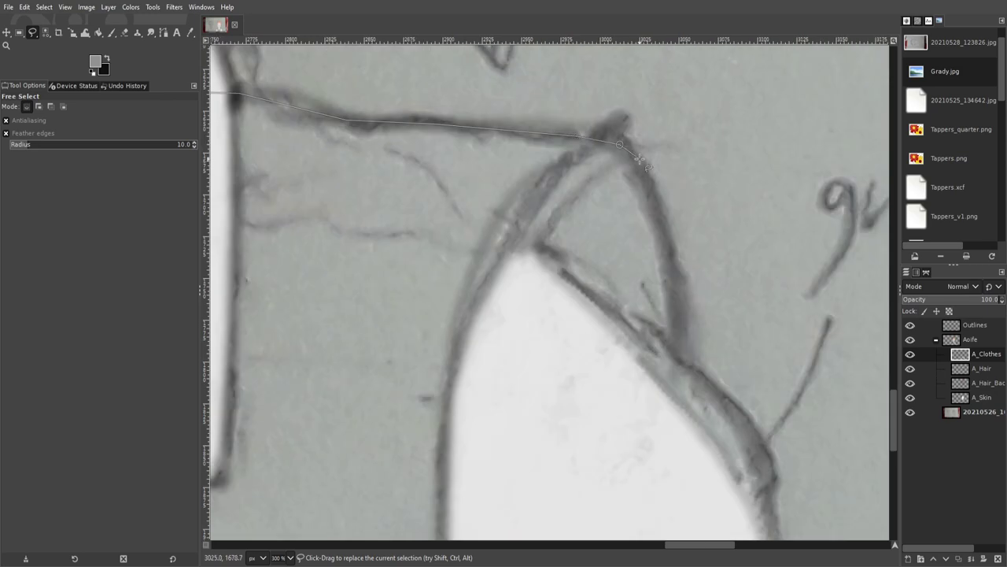
scroll(663, 439, down, 3)
click(574, 417)
scroll(619, 420, left, 5)
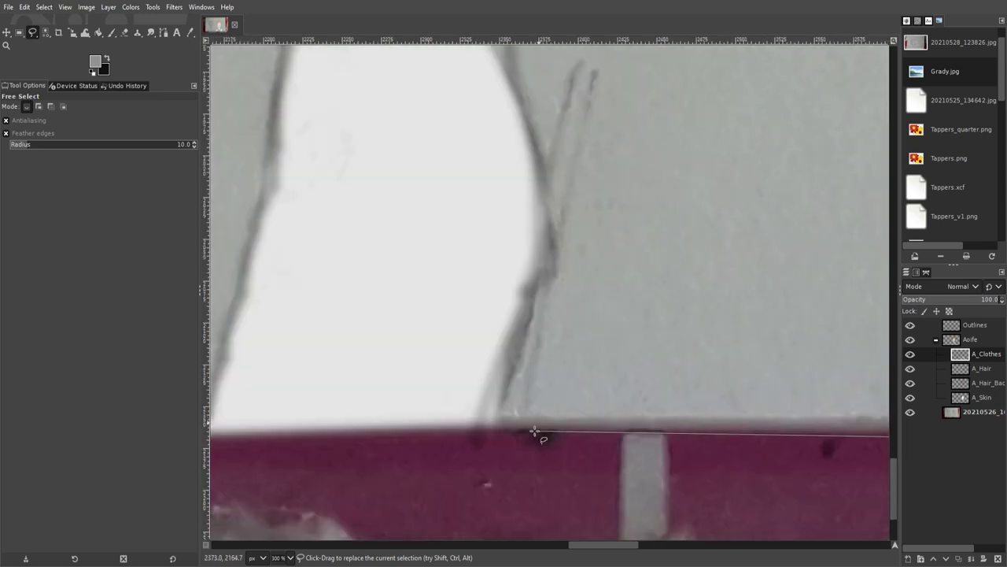
scroll(619, 420, down, 3)
click(488, 288)
- Paint the selected vest a lighter mid grey with the size 225 Paintbrush
key(p)
drag(319, 153, 562, 359)
key(ctrl+z)
drag(551, 314, 731, 247)
scroll(731, 247, right, 3)
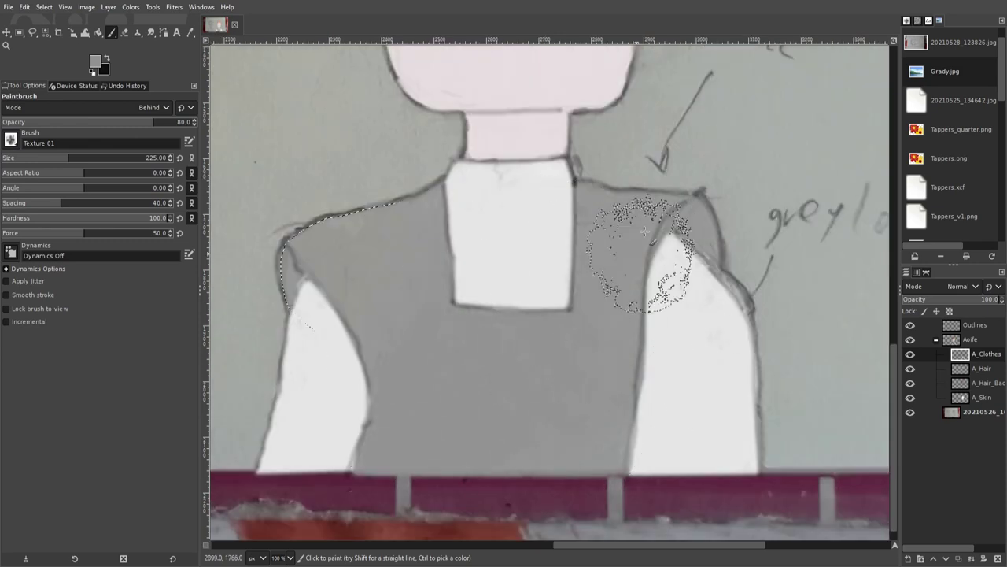
- Undo the grey fill and paint the vest with black as the colour
scroll(338, 394, down, 2)
scroll(337, 394, left, 3)
key(ctrl+z)
key(ctrl+z)
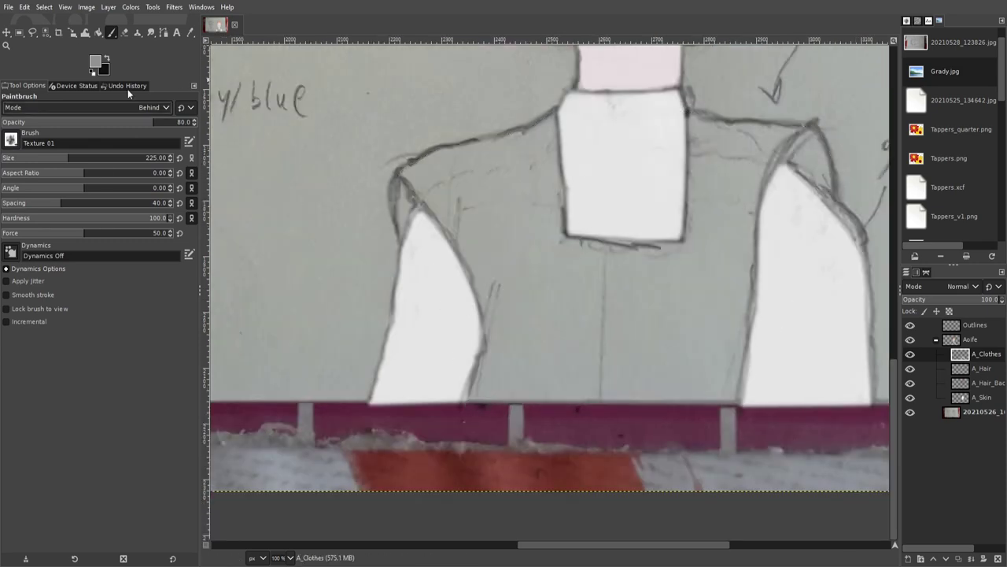
click(107, 59)
mouse_move(405, 189)
mouse_down()
mouse_move(416, 326)
mouse_move(791, 187)
mouse_move(695, 404)
mouse_up()
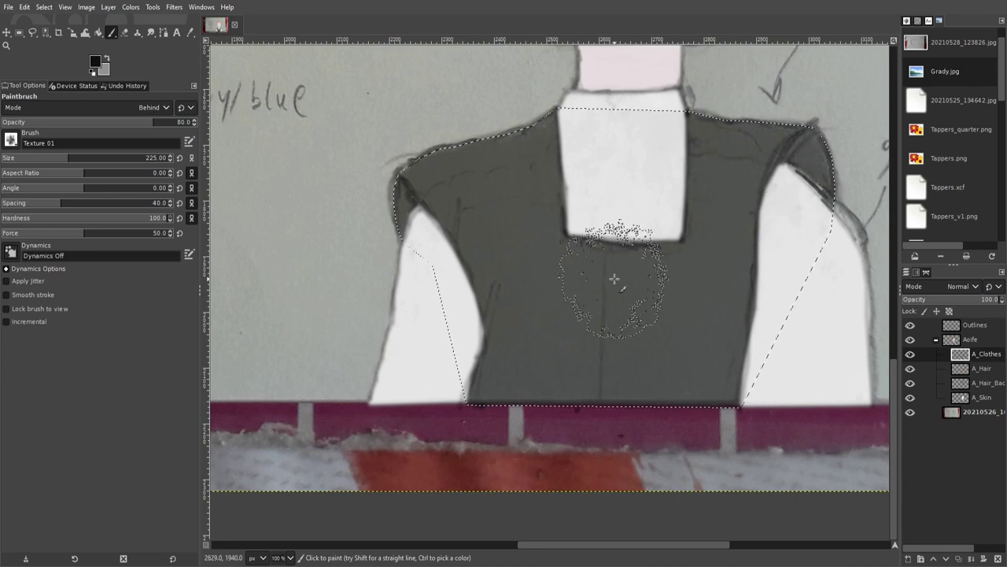
- Change the Paintbrush blend mode and test black strokes over the shirt
click(154, 107)
click(94, 178)
drag(153, 126, 125, 120)
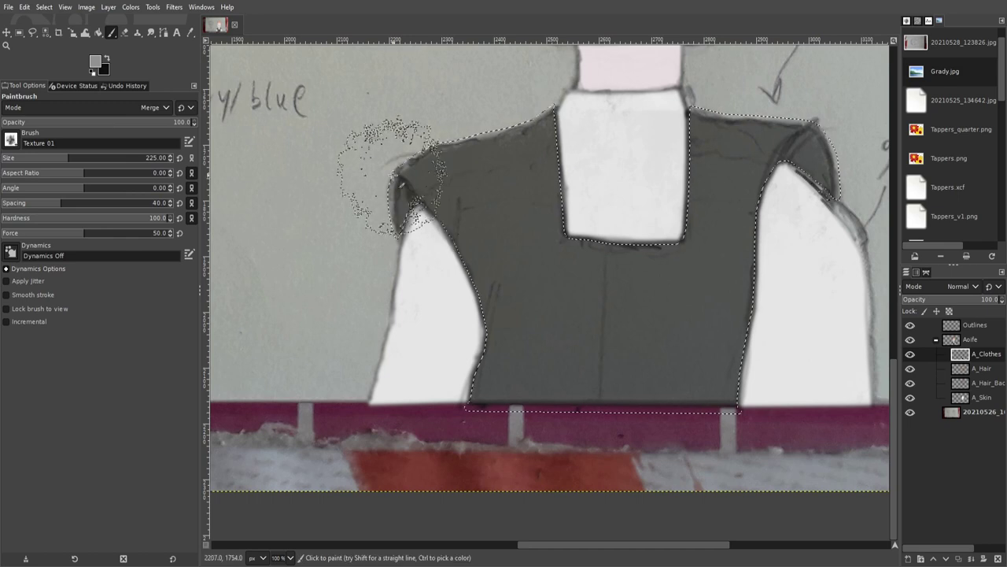
key(shift+ctrl+a)
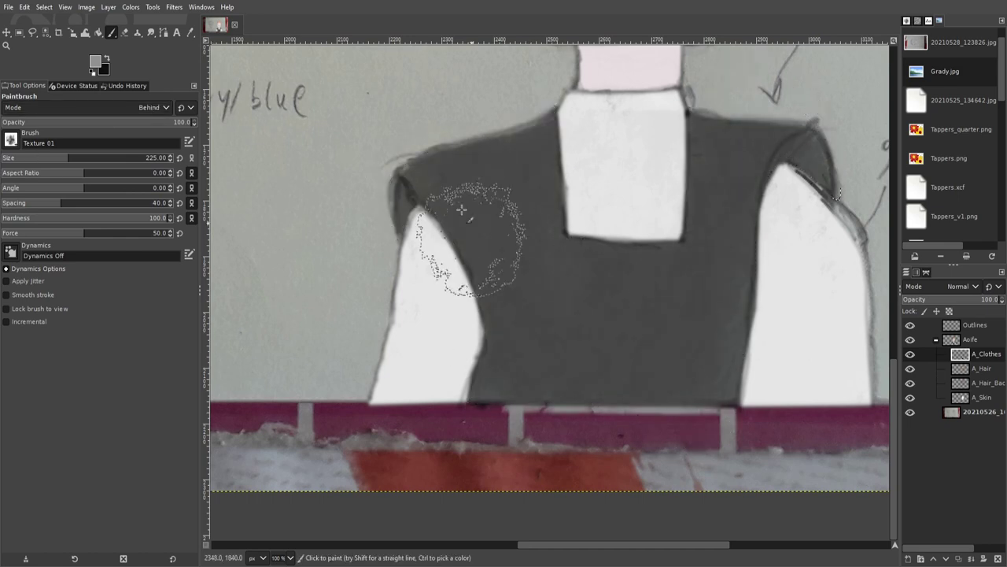
drag(488, 150, 535, 378)
key(ctrl+z)
drag(472, 158, 623, 211)
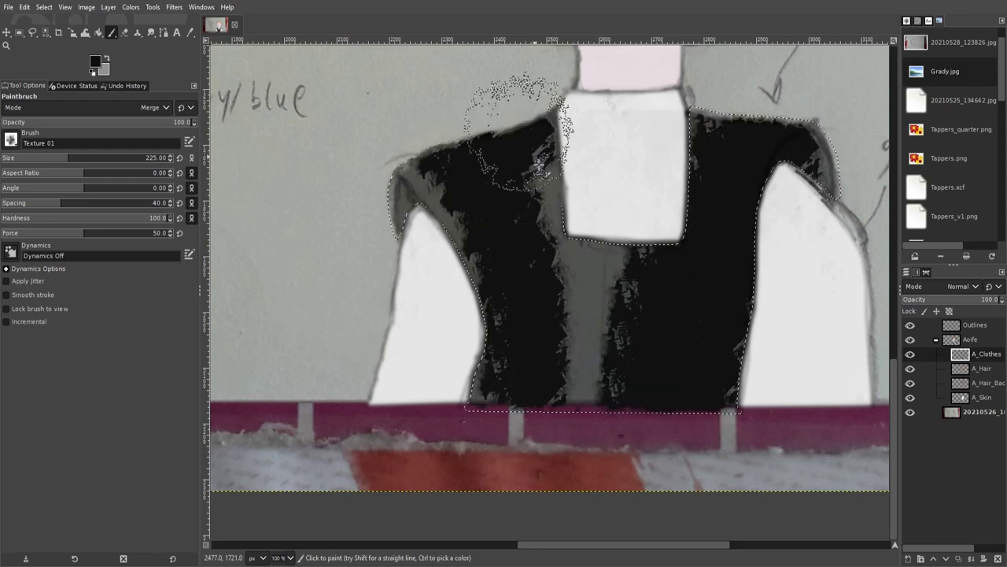
- Undo the black paint and repaint the shirt dark grey at lower opacity
scroll(516, 168, right, 5)
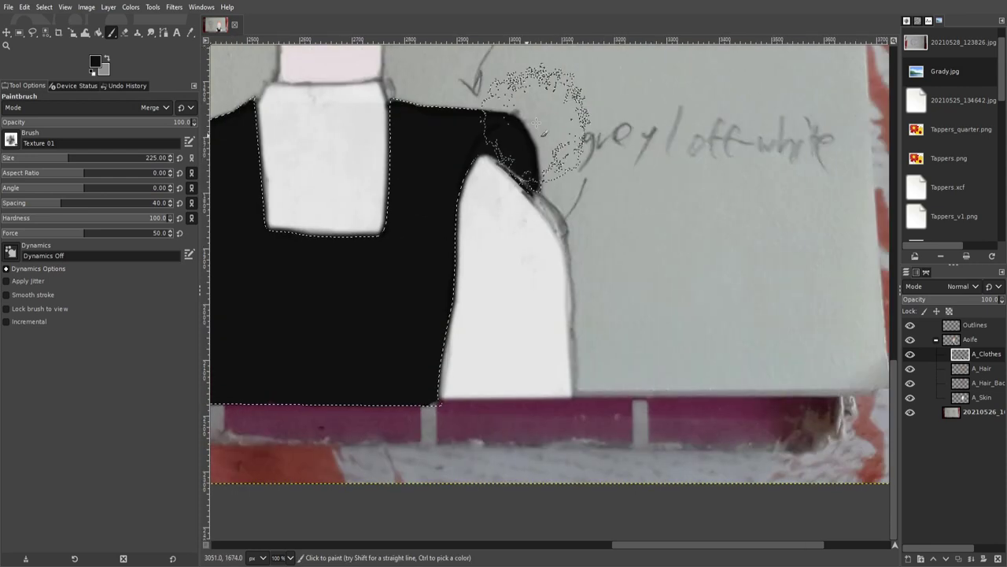
scroll(494, 161, up, 3)
scroll(494, 160, left, 4)
key(ctrl+z)
key(ctrl+z)
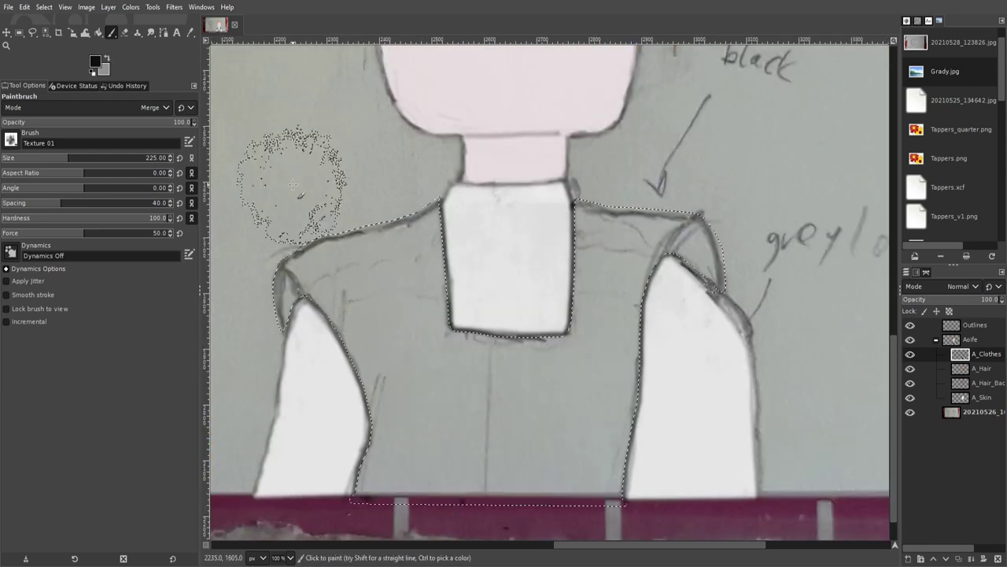
click(150, 124)
mouse_move(338, 276)
mouse_down()
mouse_move(291, 193)
mouse_move(573, 213)
mouse_move(798, 247)
mouse_move(489, 226)
mouse_move(674, 252)
mouse_up()
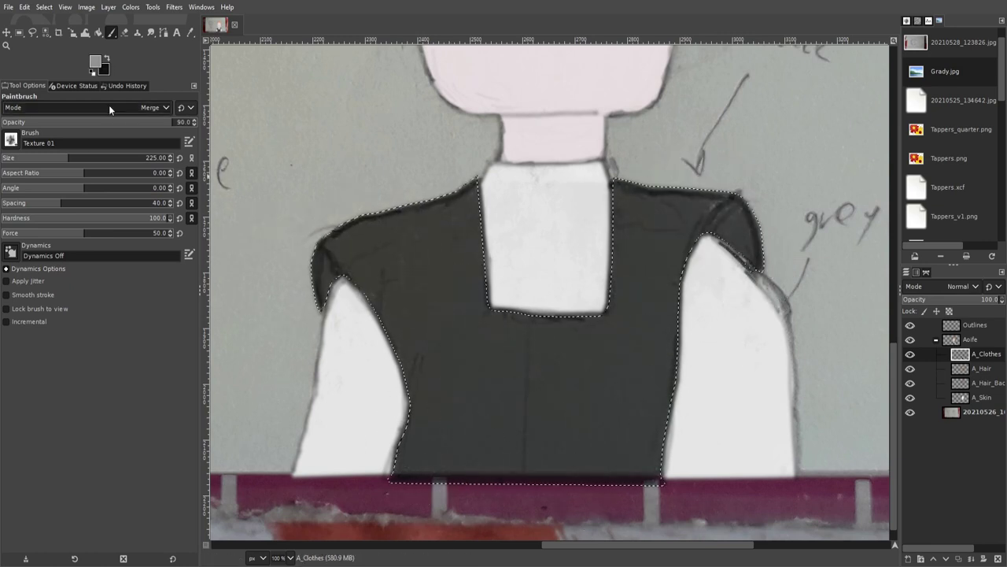
- Tidy the shirt's shoulder edge by darkening, erasing and repainting it
drag(398, 207, 653, 211)
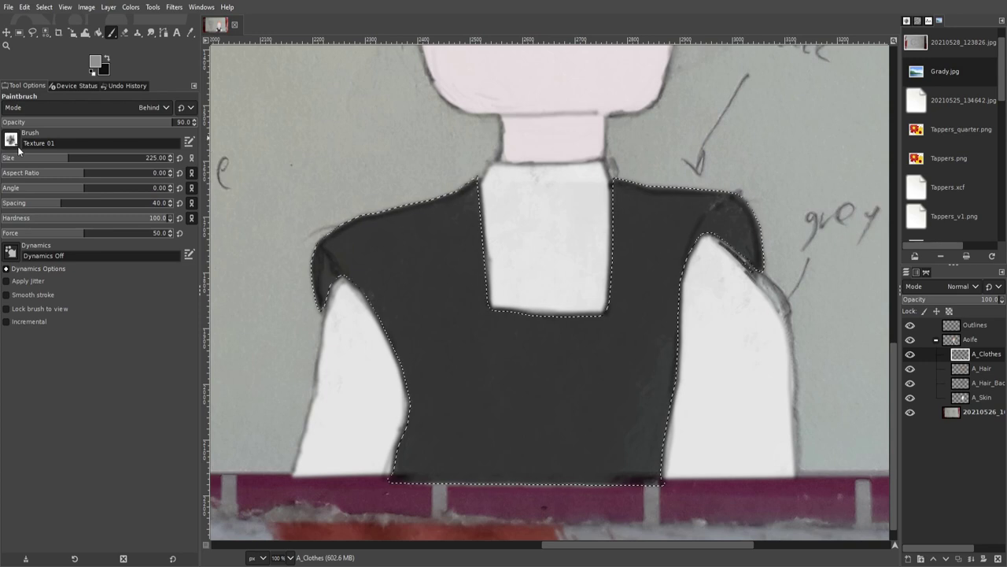
scroll(719, 515, down, 3)
ctrl+scroll(766, 319, up, 4)
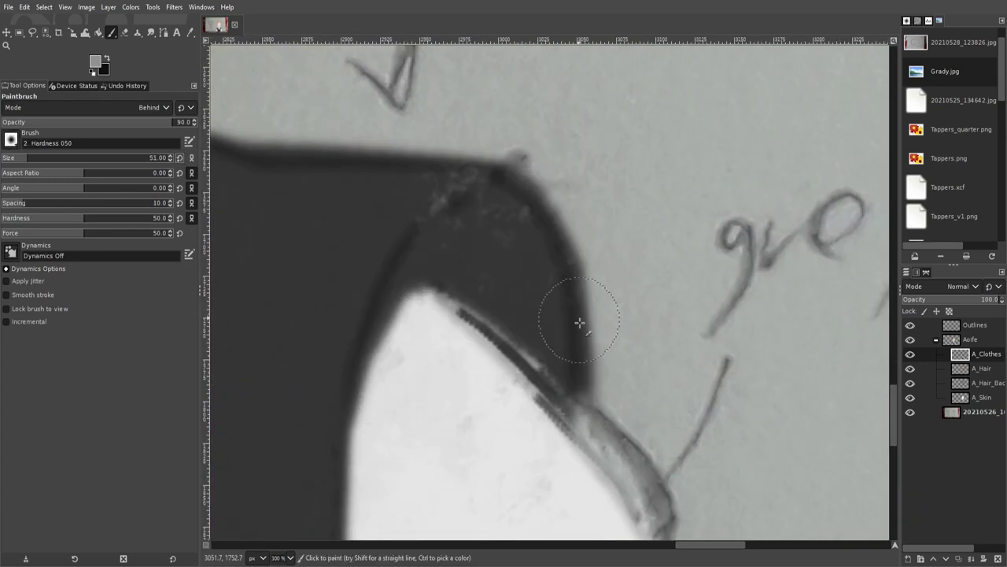
scroll(501, 403, down, 1)
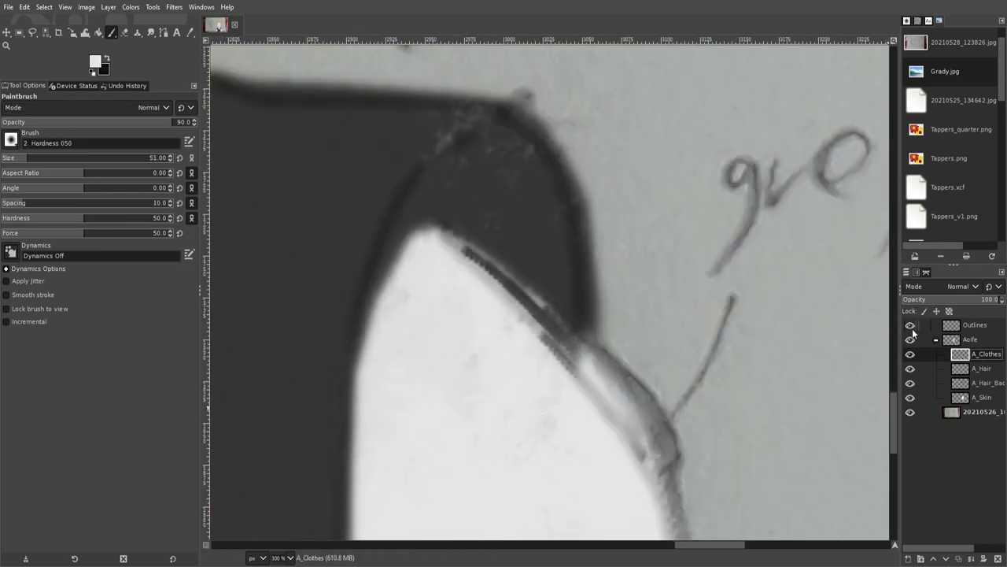
scroll(677, 433, up, 1)
scroll(677, 433, left, 2)
key(p)
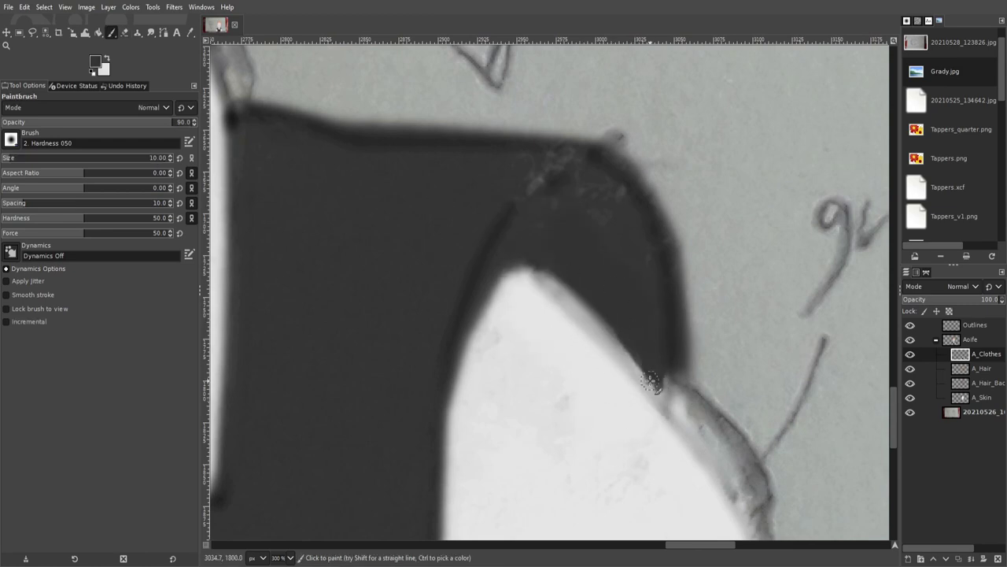
ctrl+scroll(654, 383, down, 3)
ctrl+scroll(405, 247, up, 1)
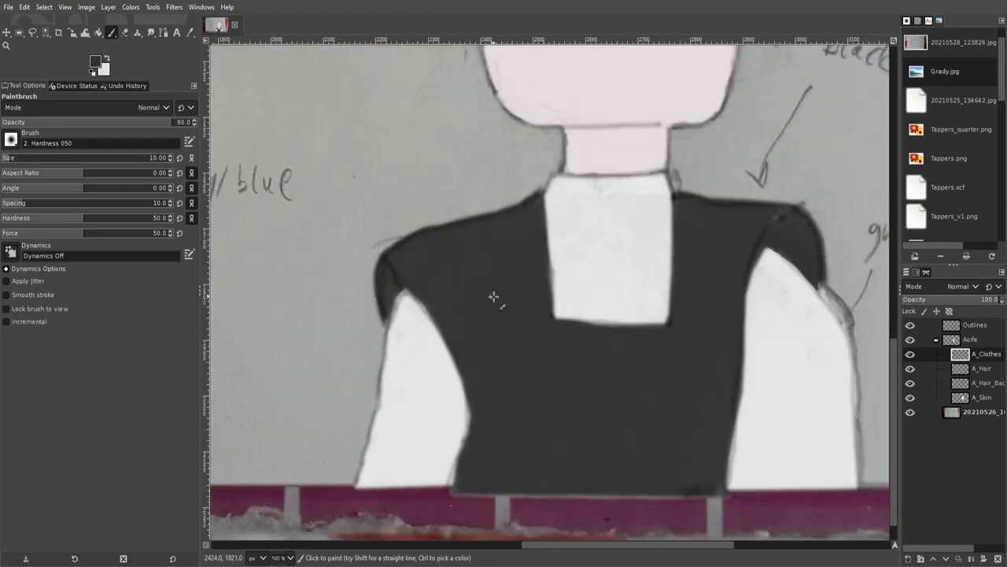
scroll(533, 354, up, 1)
scroll(231, 213, down, 1)
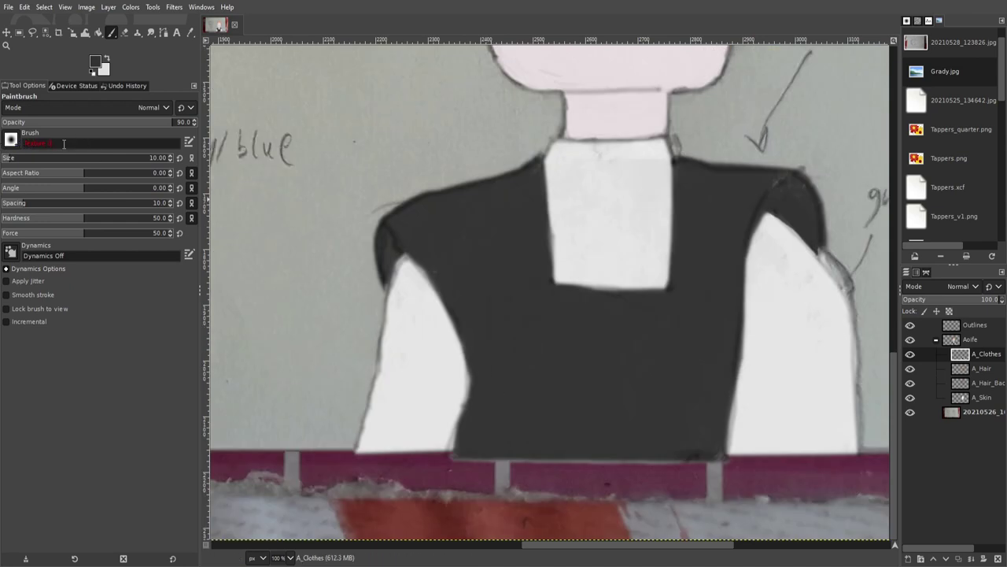
- Restore the Texture 01 brush and add white speckled dabs on the collar and right arm
click(191, 157)
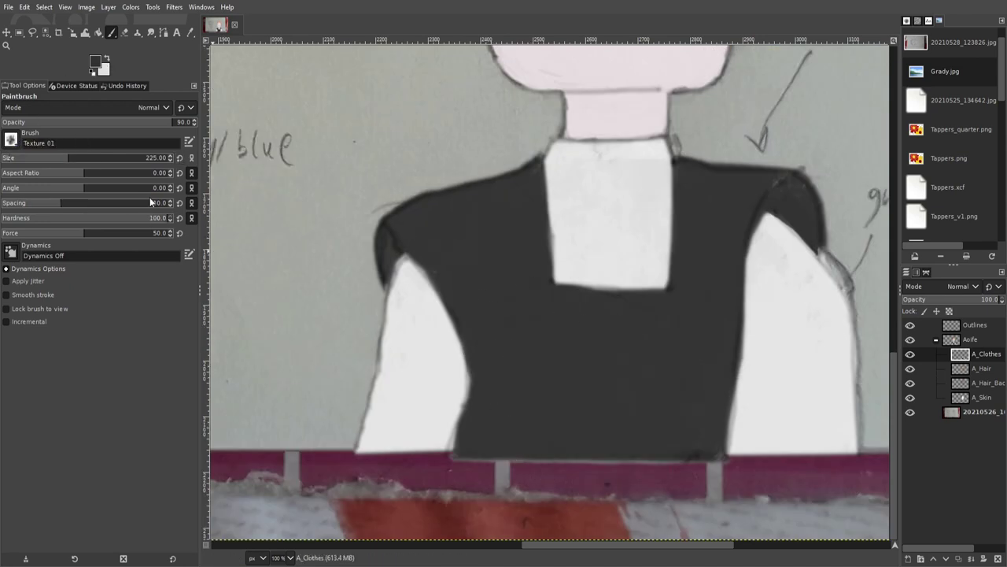
drag(472, 220, 550, 378)
key(ctrl+z)
key(x)
drag(582, 181, 622, 228)
drag(787, 314, 794, 378)
ctrl+scroll(675, 265, down, 2)
ctrl+scroll(421, 370, up, 2)
- Make the Aoife group the active layer and switch to the Airbrush
click(971, 339)
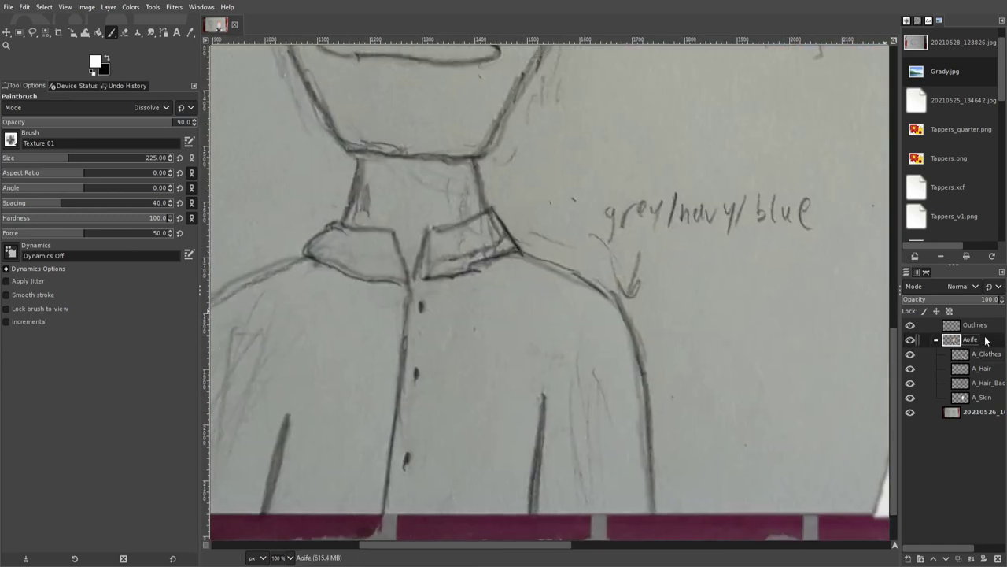
key(a)
scroll(561, 265, right, 2)
scroll(561, 265, right, 5)
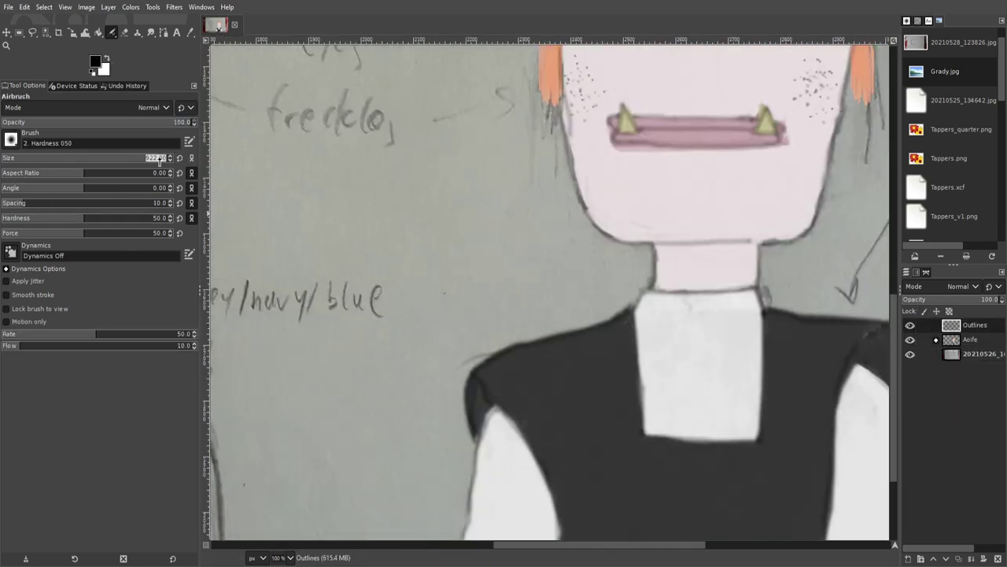
ctrl+scroll(561, 265, up, 6)
key(x)
ctrl+scroll(561, 265, down, 5)
ctrl+scroll(517, 191, up, 2)
ctrl+scroll(517, 191, down, 4)
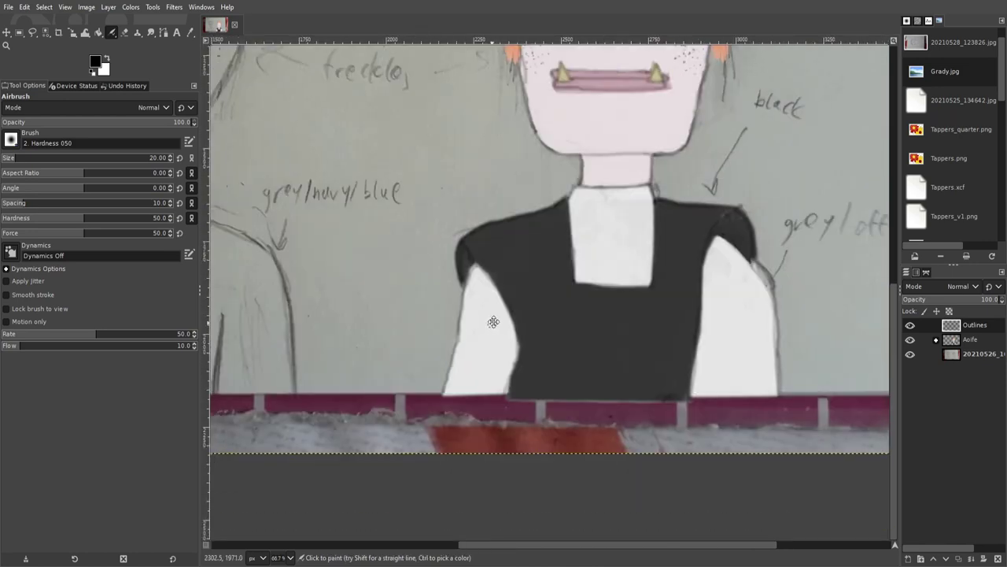
- Hide Aoife for comparison and trace pale skin along Ciaran's head edge and hairline
click(910, 339)
click(910, 339)
scroll(551, 236, right, 3)
ctrl+scroll(551, 236, down, 2)
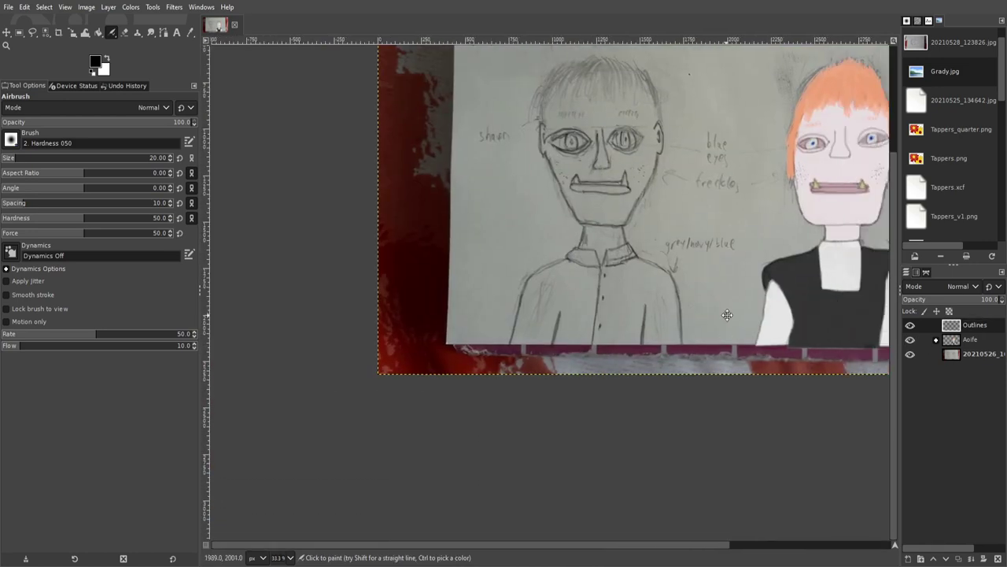
ctrl+scroll(472, 197, up, 2)
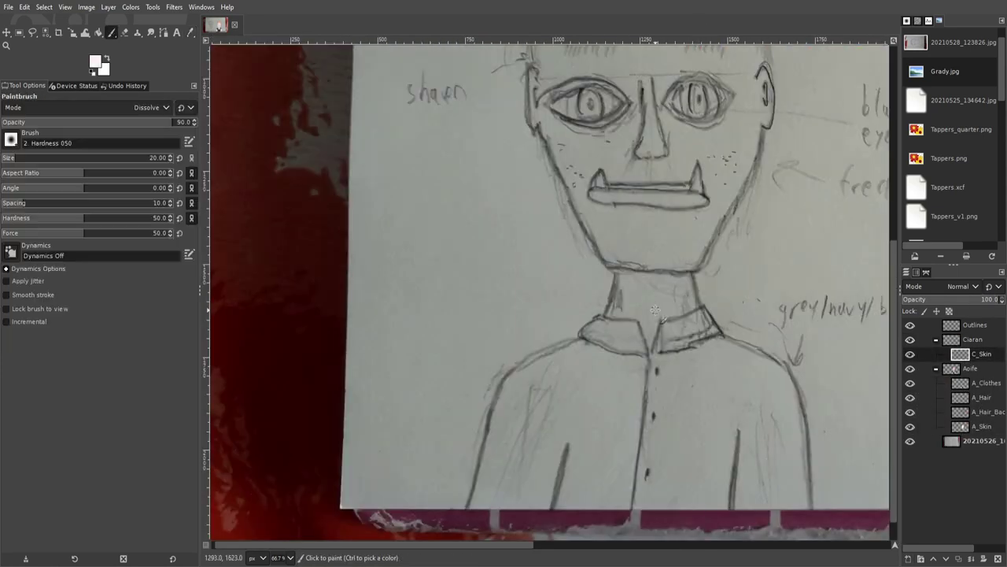
ctrl+scroll(654, 309, up, 6)
mouse_move(325, 247)
mouse_down()
mouse_move(476, 213)
mouse_move(495, 333)
mouse_move(776, 427)
mouse_move(708, 159)
mouse_move(706, 351)
mouse_move(711, 292)
mouse_move(669, 274)
mouse_move(512, 340)
mouse_move(589, 243)
mouse_move(479, 203)
mouse_move(474, 225)
mouse_move(596, 424)
mouse_up()
shift+click(580, 321)
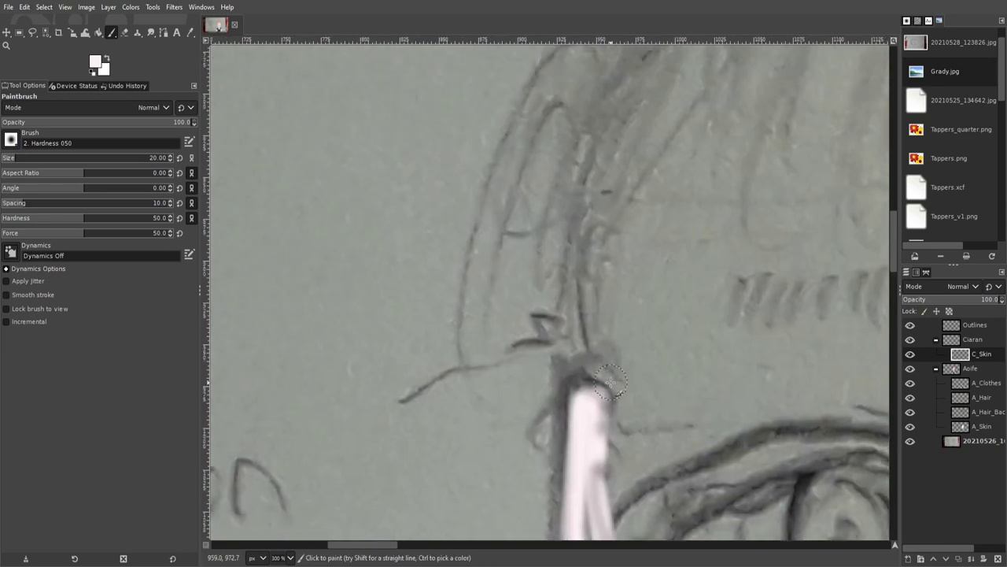
- Extend the pale skin line along the hairline and down the face's right side
shift+click(611, 191)
shift+click(774, 166)
shift+click(804, 152)
shift+click(775, 394)
shift+click(786, 146)
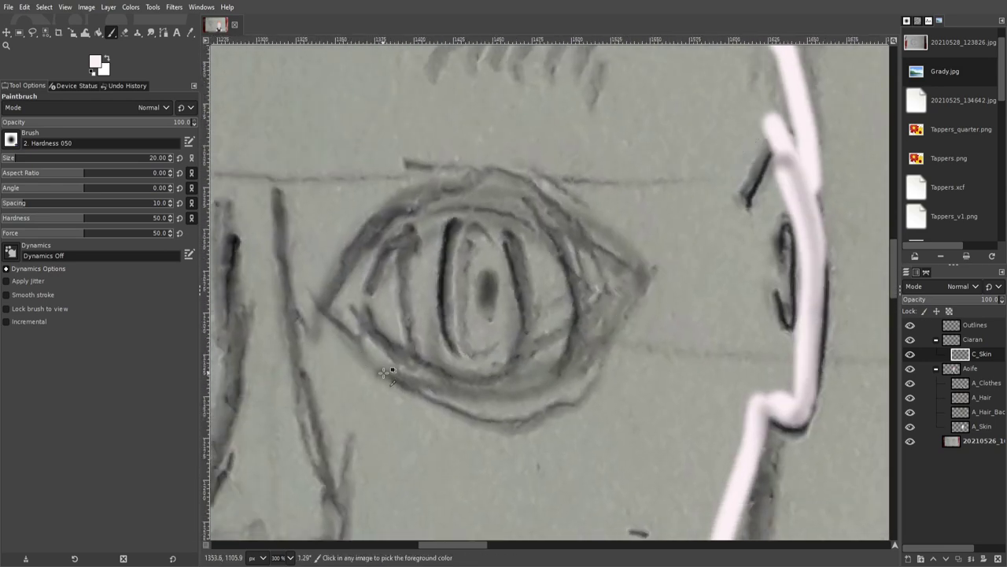
- Paint skin around the upper and lower lids of both eyes
key(plus)
mouse_move(326, 291)
mouse_down()
mouse_move(607, 355)
mouse_move(712, 225)
mouse_up()
mouse_move(327, 291)
mouse_down()
mouse_move(393, 184)
mouse_move(709, 226)
mouse_up()
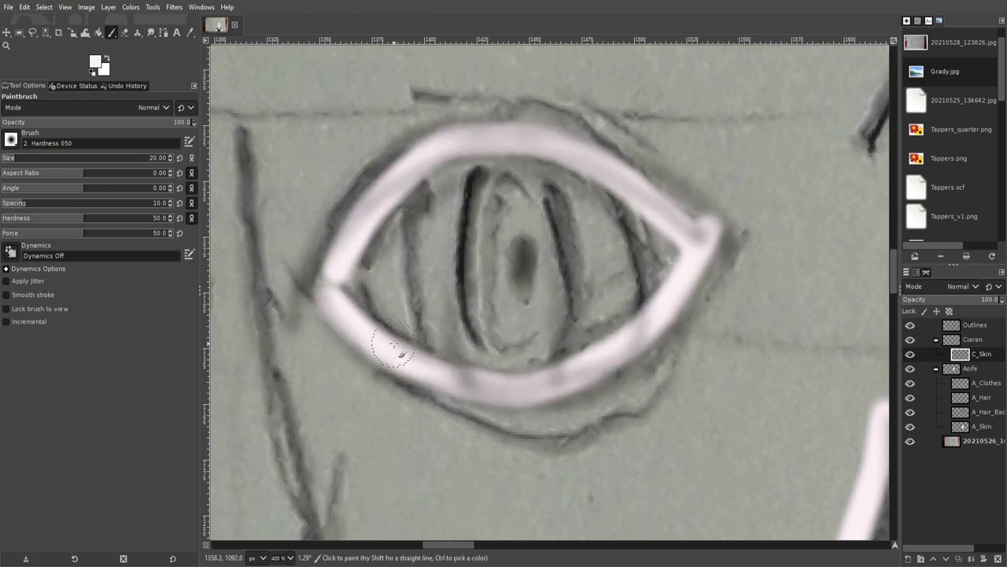
key(minus)
key(minus)
key(plus)
key(plus)
drag(688, 141, 252, 212)
scroll(252, 213, up, 2)
mouse_move(707, 222)
mouse_down()
mouse_move(431, 118)
mouse_move(303, 303)
mouse_up()
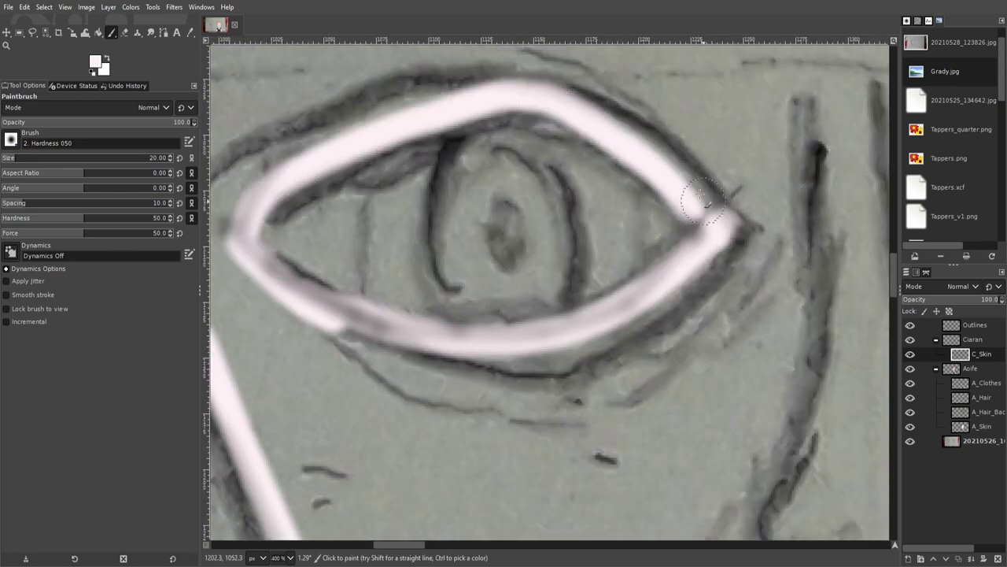
drag(417, 323, 488, 453)
shift+click(756, 470)
mouse_move(787, 520)
mouse_down()
mouse_move(771, 423)
mouse_move(668, 157)
mouse_up()
- Outline the mouth and teeth in skin colour, fill the face pale pink, and start the neck line
mouse_move(659, 292)
mouse_down()
mouse_move(449, 270)
mouse_move(336, 304)
mouse_up()
key(minus)
key(minus)
key(shift+b)
click(434, 191)
key(p)
scroll(495, 427, down, 2)
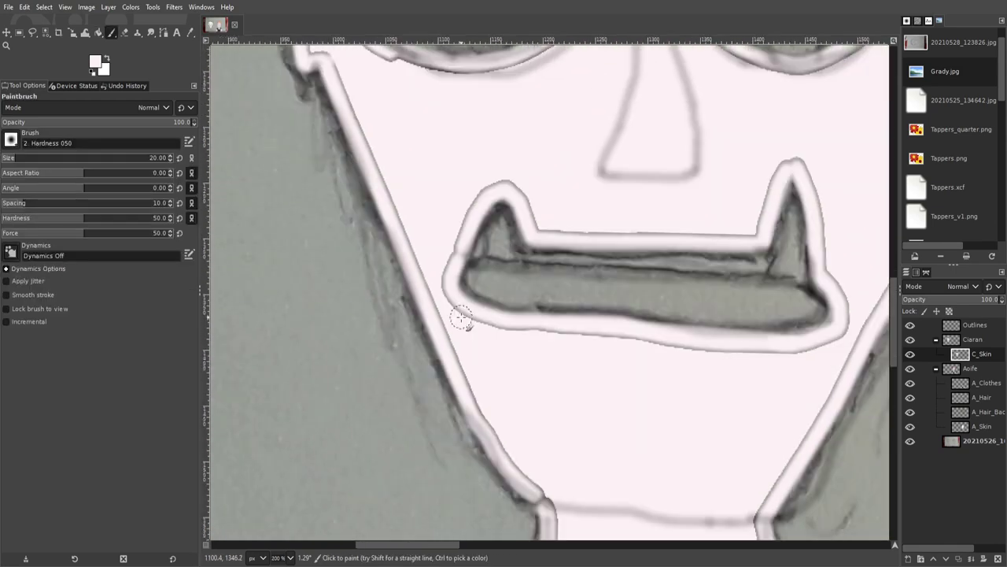
scroll(585, 292, down, 4)
click(554, 289)
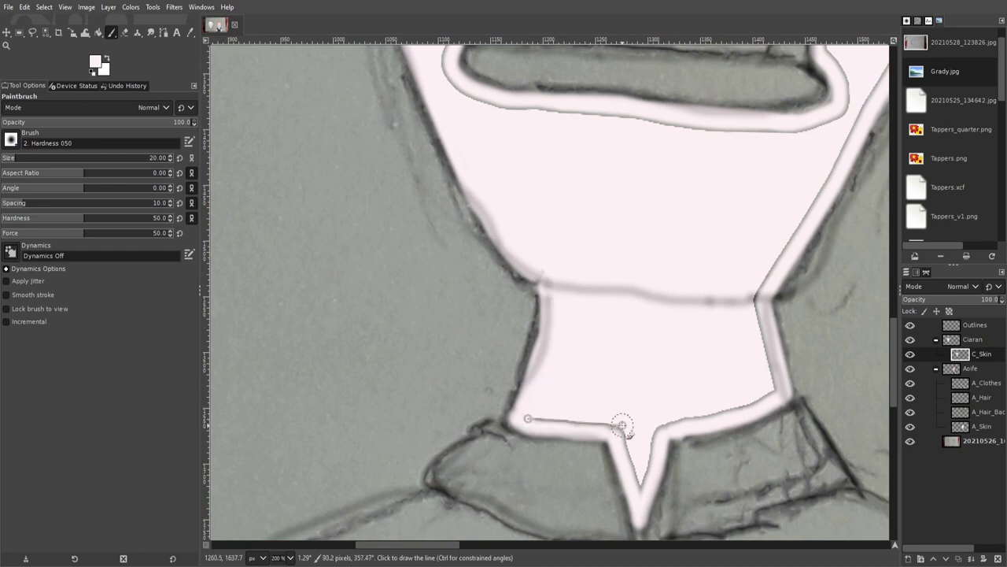
- Pan across the face and sample the yellow of a painted tooth
scroll(639, 429, up, 3)
scroll(643, 403, right, 3)
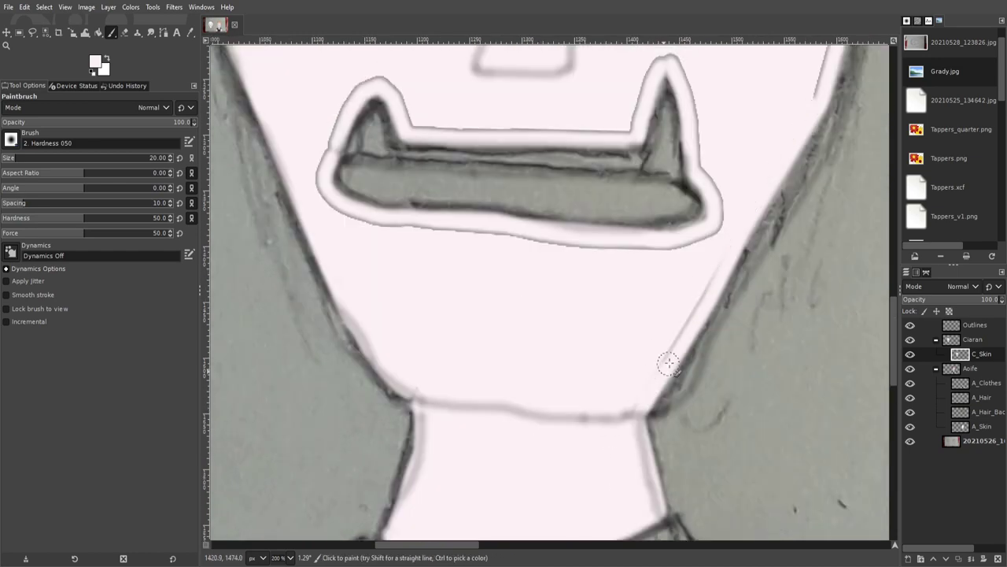
scroll(333, 206, up, 2)
scroll(428, 184, left, 2)
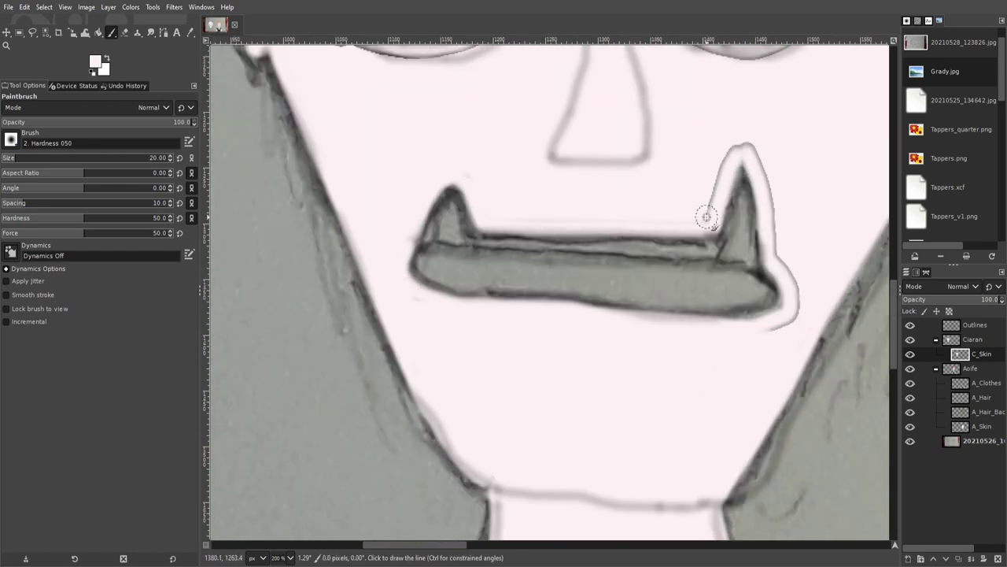
scroll(765, 344, up, 3)
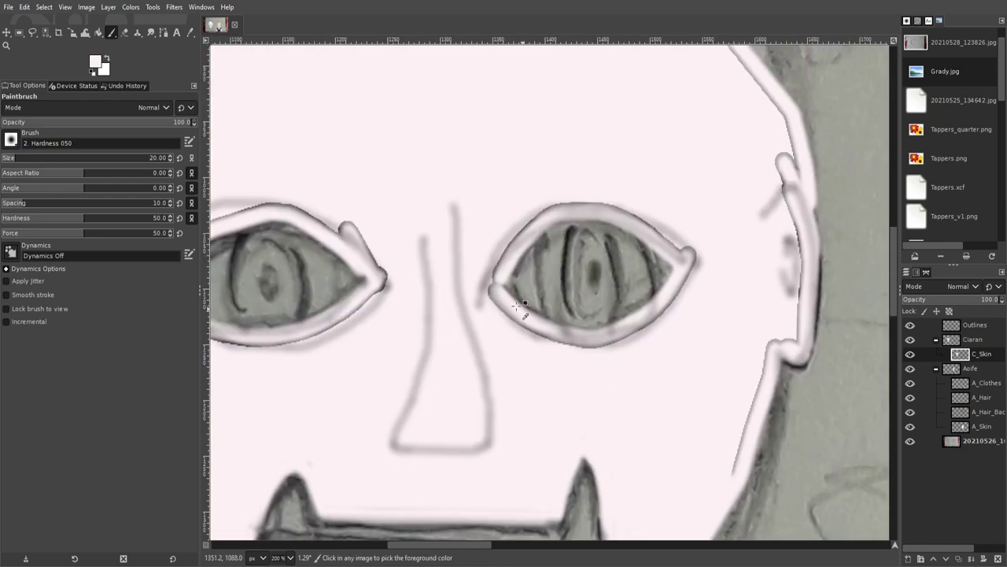
scroll(613, 372, up, 1)
scroll(457, 282, left, 4)
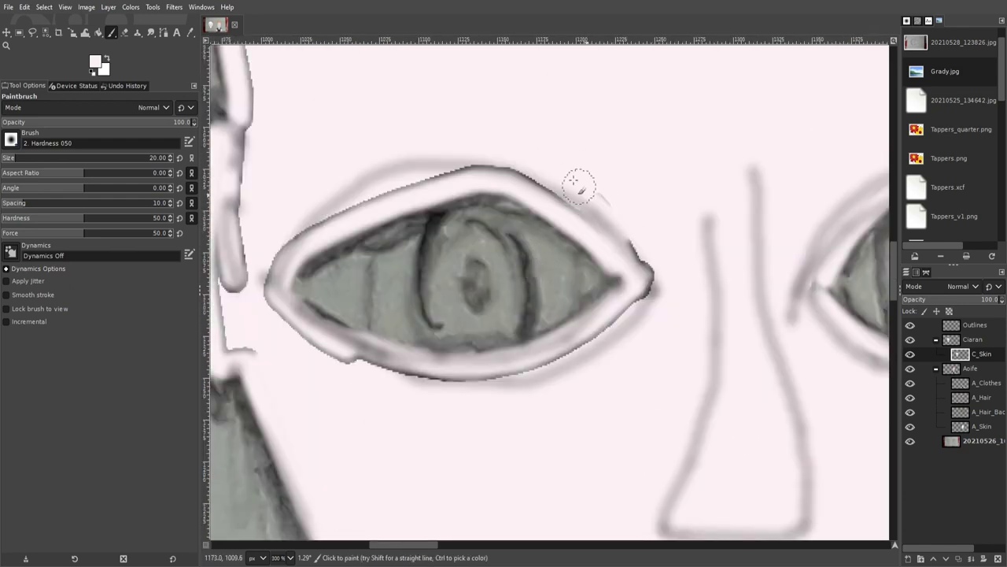
scroll(461, 380, left, 1)
scroll(461, 380, up, 1)
scroll(476, 421, left, 2)
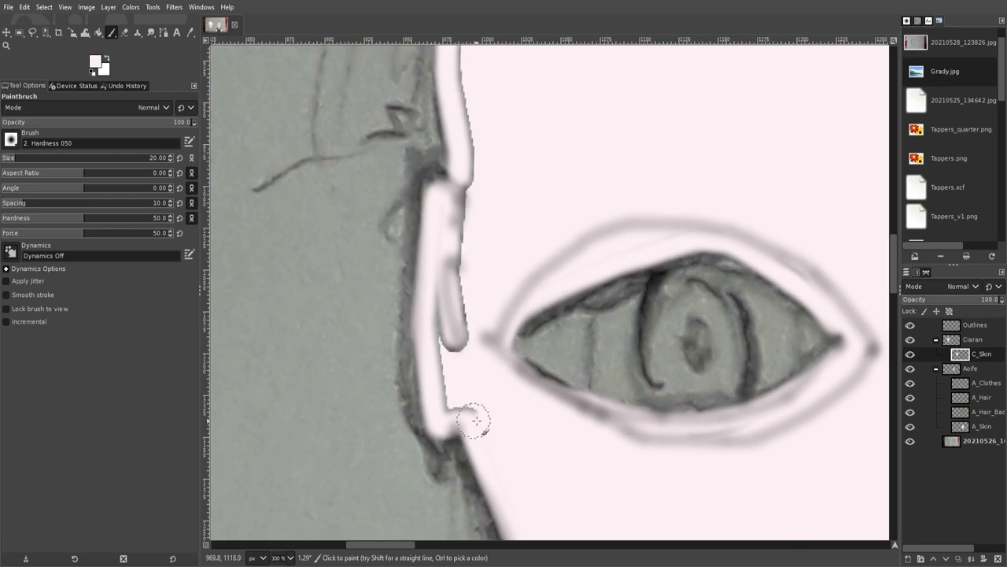
scroll(461, 315, up, 6)
scroll(461, 315, right, 1)
scroll(541, 257, up, 3)
scroll(541, 258, right, 1)
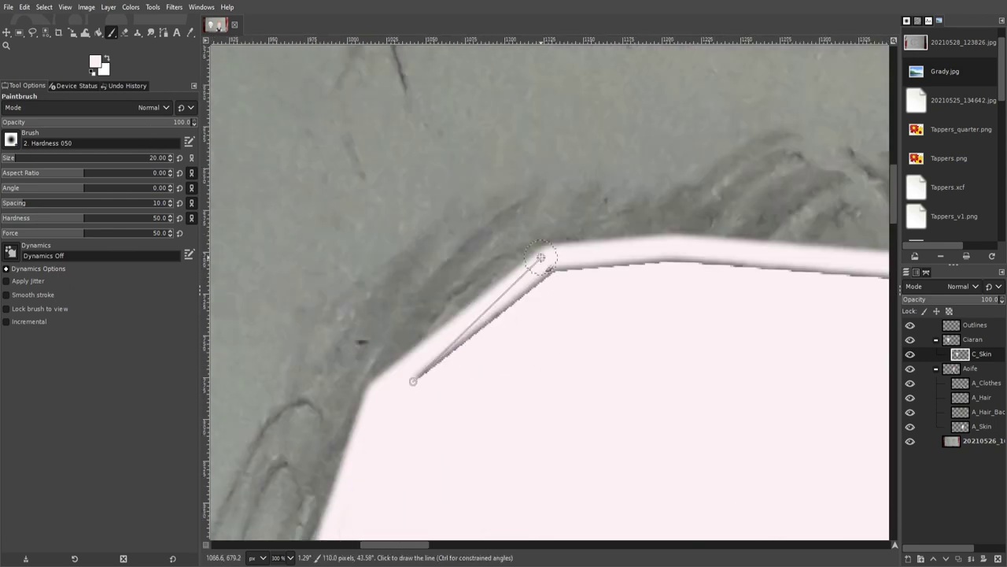
scroll(684, 275, right, 4)
scroll(630, 354, right, 4)
scroll(715, 422, down, 3)
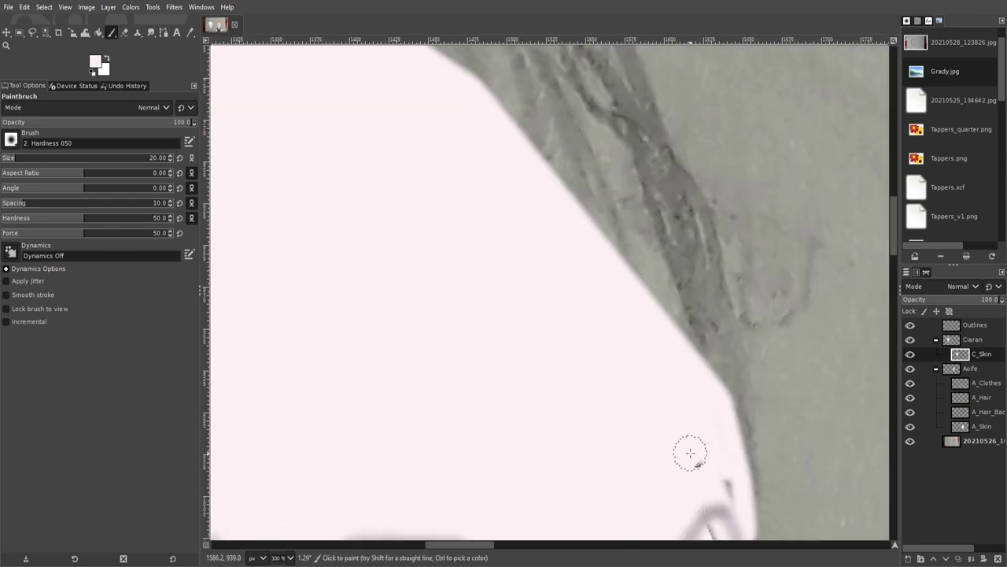
scroll(661, 354, down, 2)
scroll(599, 488, down, 5)
scroll(591, 393, down, 4)
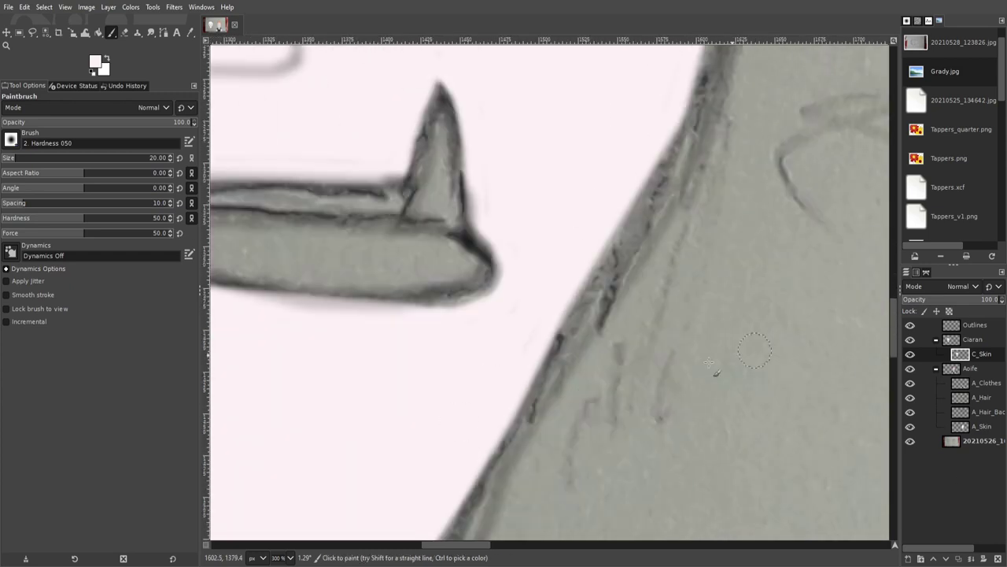
scroll(524, 292, left, 3)
scroll(579, 288, up, 2)
scroll(606, 330, up, 5)
scroll(609, 292, up, 4)
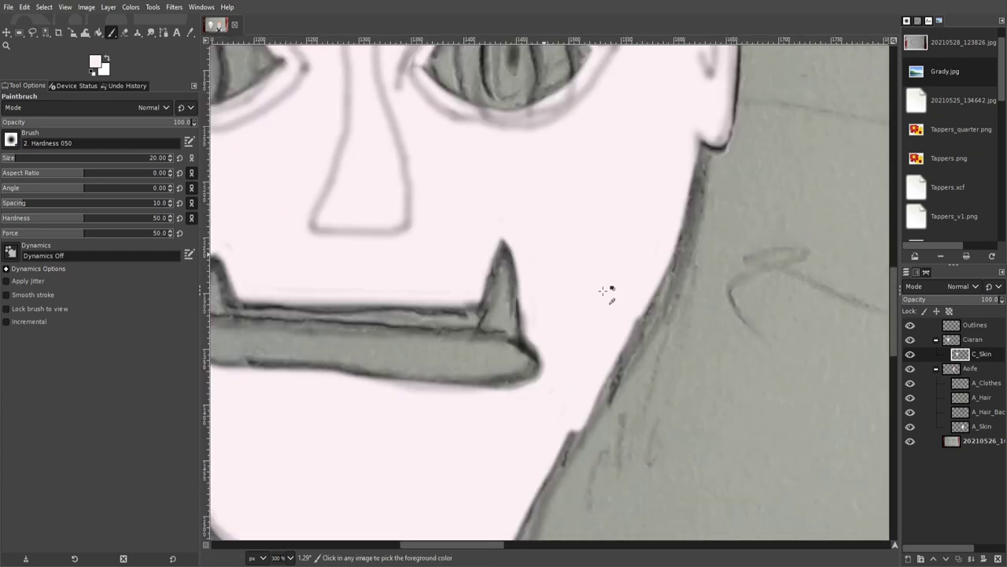
scroll(551, 275, down, 3)
scroll(630, 268, right, 5)
ctrl+click(685, 261)
scroll(686, 261, up, 2)
scroll(686, 261, up, 2)
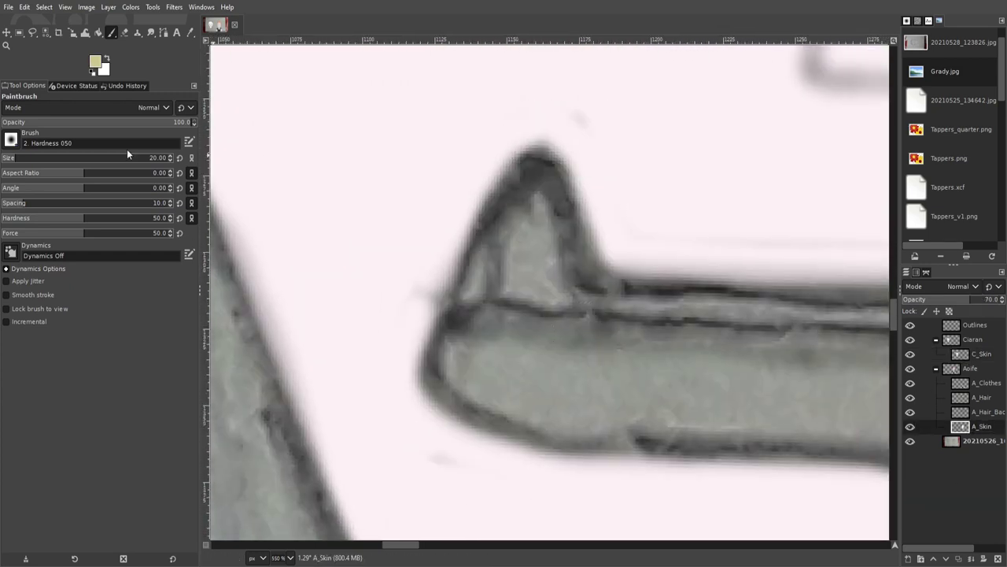
- Paint both of Ciaran's teeth yellow on the C_Skin layer
click(982, 354)
drag(511, 267, 545, 195)
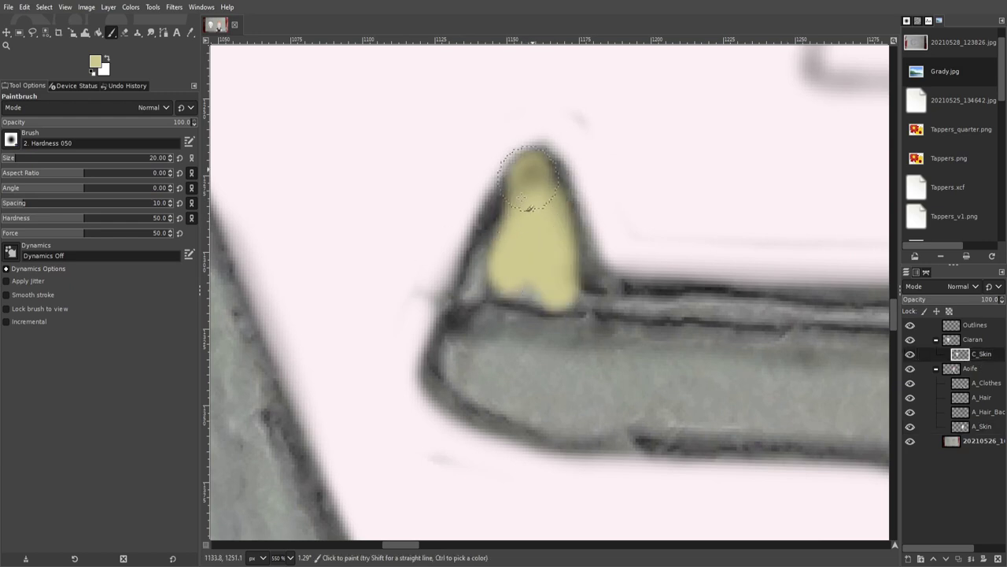
scroll(689, 364, right, 5)
mouse_move(644, 277)
mouse_down()
mouse_move(674, 281)
mouse_move(675, 118)
mouse_up()
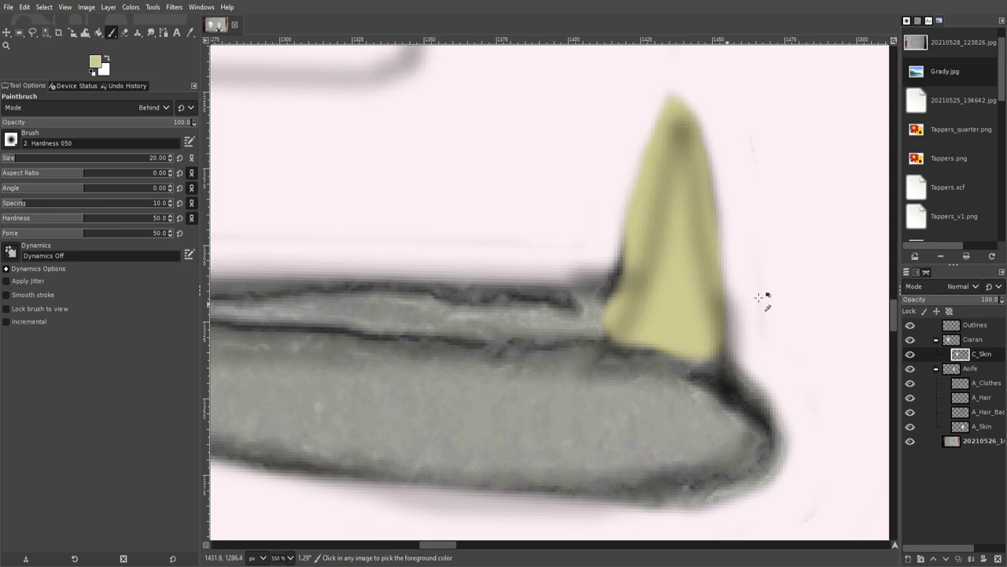
scroll(717, 285, down, 5)
scroll(607, 285, right, 5)
scroll(737, 218, right, 3)
- Sample pink from Aoife's finished mouth and paint it along Ciaran's lower lip
ctrl+click(738, 218)
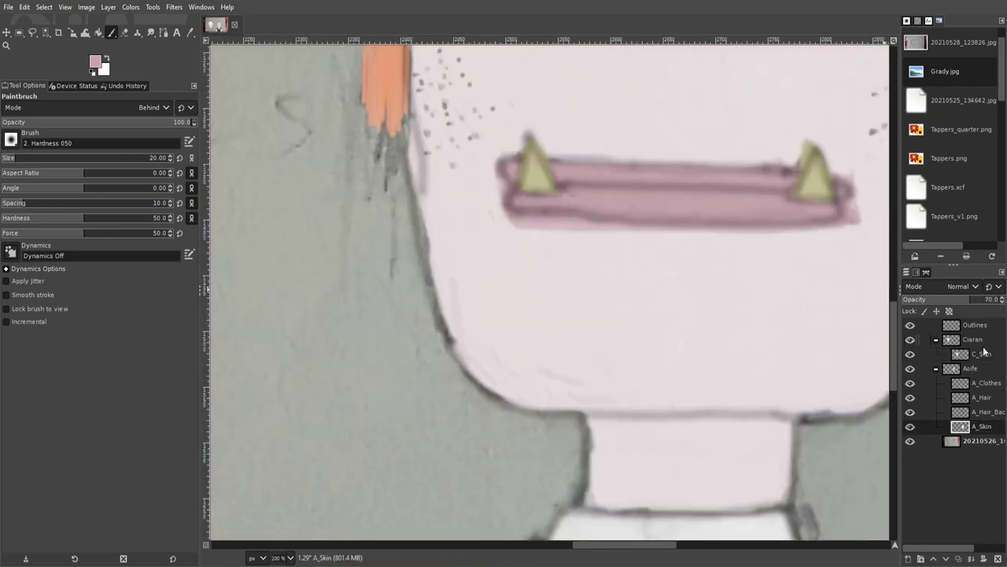
click(981, 354)
scroll(551, 275, up, 3)
drag(378, 206, 724, 303)
drag(642, 269, 835, 234)
mouse_move(645, 307)
mouse_down()
mouse_move(260, 267)
mouse_move(472, 291)
mouse_up()
drag(663, 140, 449, 192)
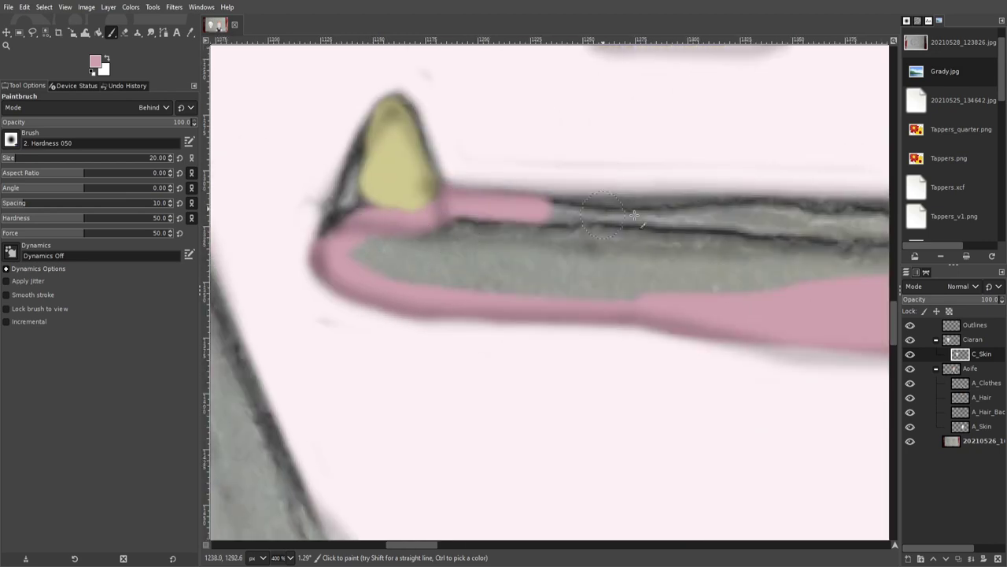
scroll(449, 192, right, 5)
- Fill the grey inside of Ciaran's mouth with pink
drag(472, 243, 638, 209)
drag(409, 268, 649, 232)
scroll(551, 260, left, 5)
drag(661, 291, 449, 316)
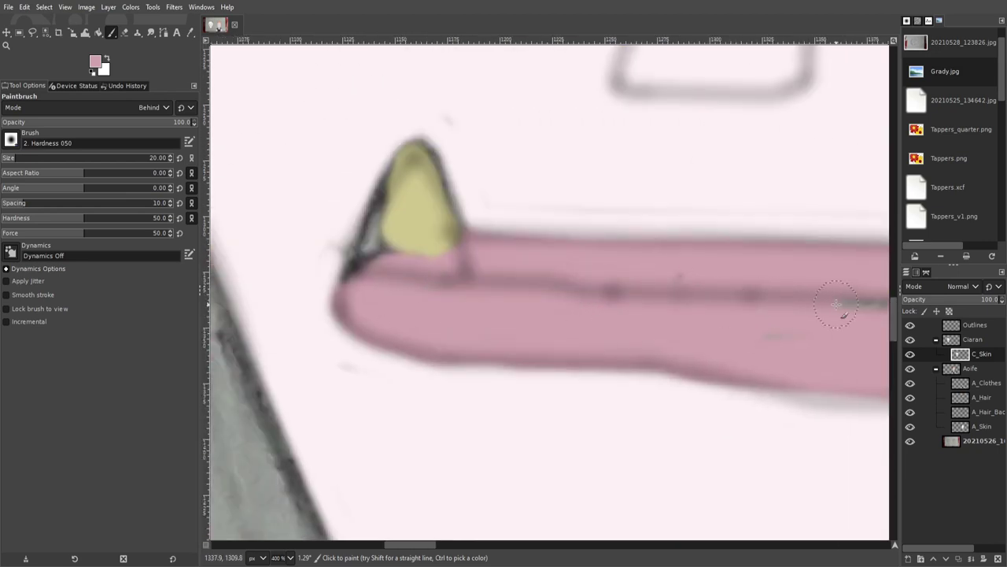
scroll(819, 305, right, 5)
scroll(562, 294, left, 5)
- Pick the tooth yellow again for touch-ups
ctrl+click(350, 194)
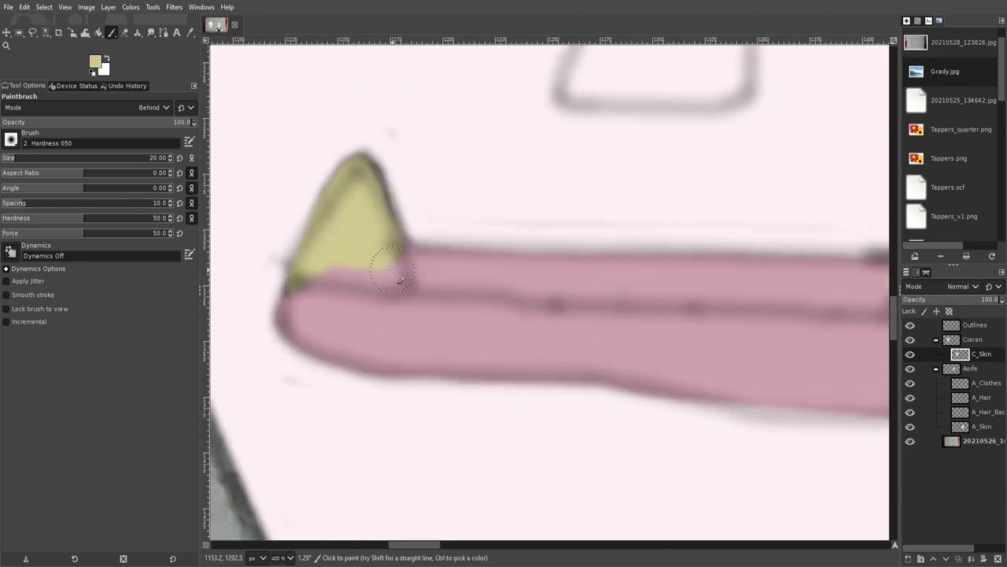
ctrl+scroll(389, 273, down, 2)
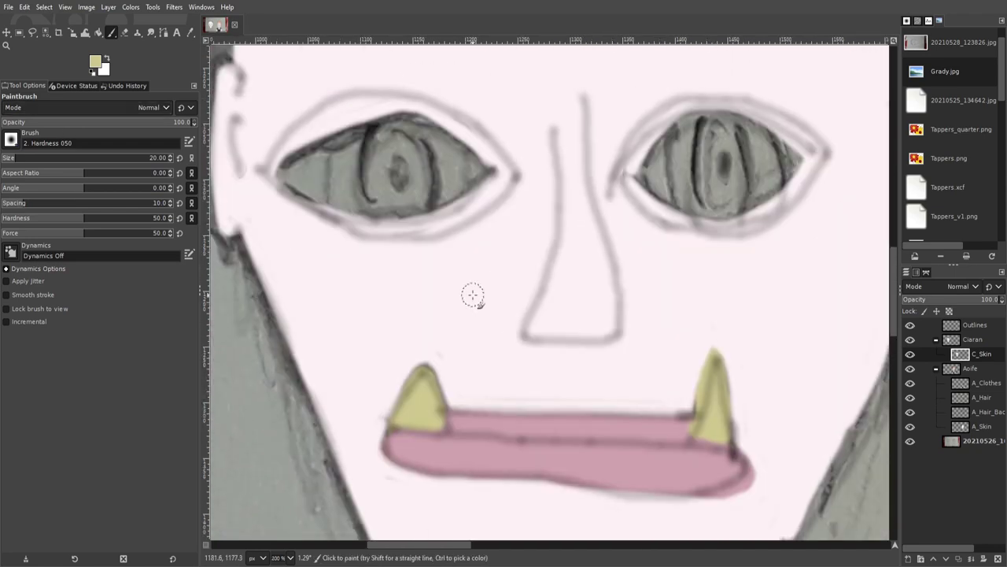
ctrl+scroll(689, 269, down, 2)
scroll(878, 260, right, 8)
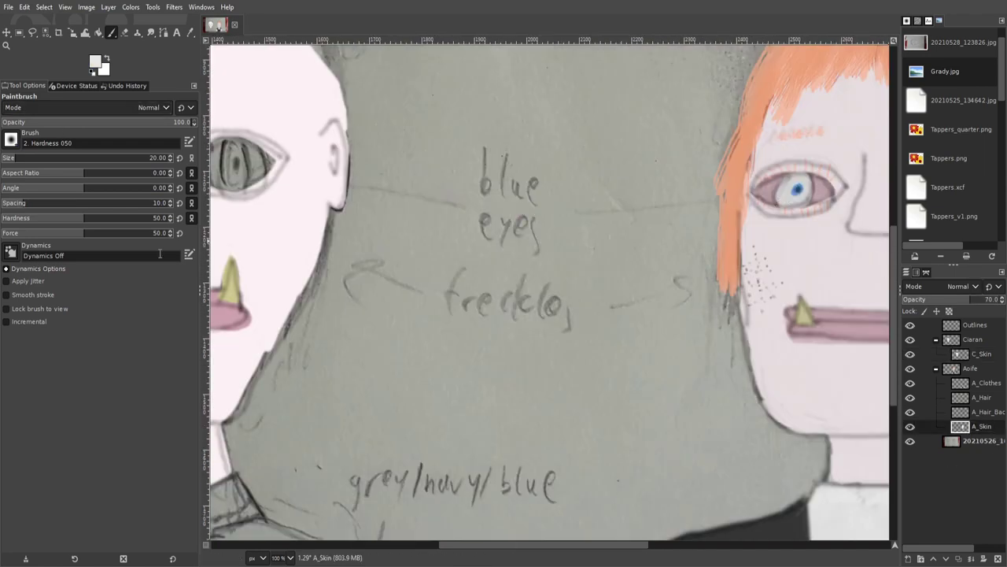
- Paint white into both of Ciaran's eyes
scroll(347, 221, up, 3)
scroll(347, 221, left, 5)
ctrl+scroll(472, 307, up, 4)
ctrl+scroll(472, 307, up, 2)
mouse_move(464, 103)
mouse_down()
mouse_move(497, 486)
mouse_move(522, 176)
mouse_move(438, 225)
mouse_move(516, 421)
mouse_up()
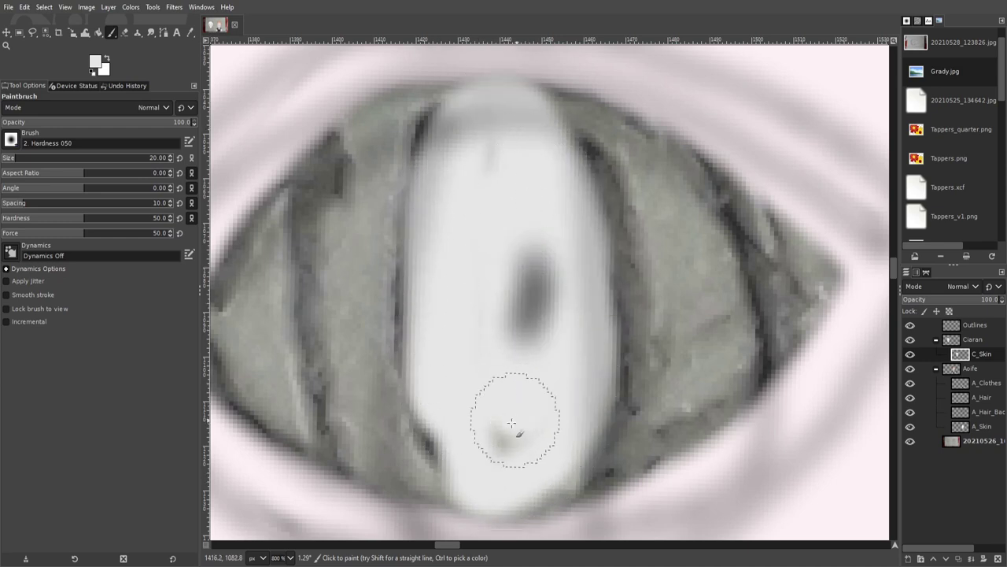
ctrl+scroll(462, 283, down, 2)
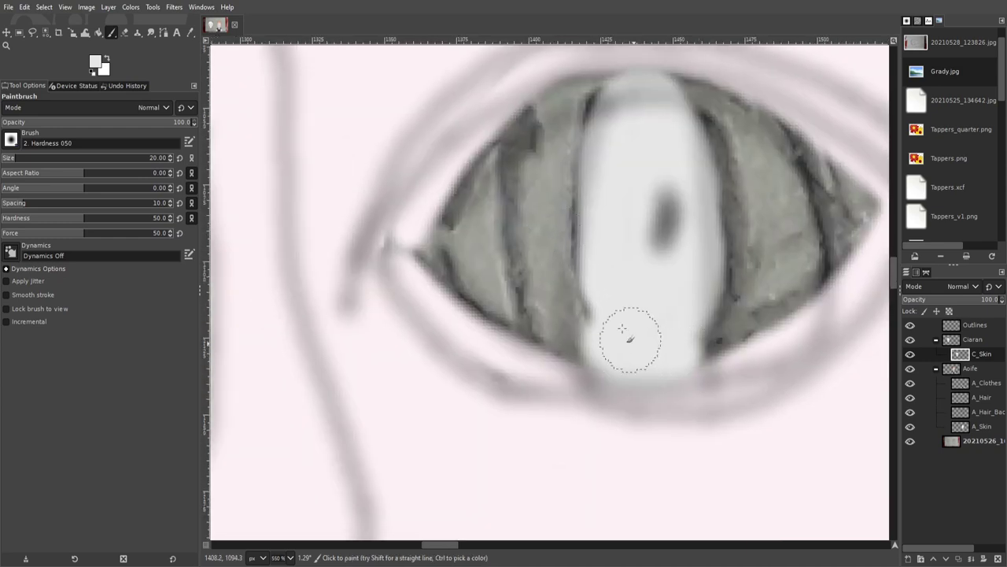
scroll(622, 329, left, 5)
scroll(622, 329, left, 5)
mouse_move(476, 141)
mouse_down()
mouse_move(468, 314)
mouse_move(621, 228)
mouse_move(476, 177)
mouse_move(574, 337)
mouse_move(539, 206)
mouse_up()
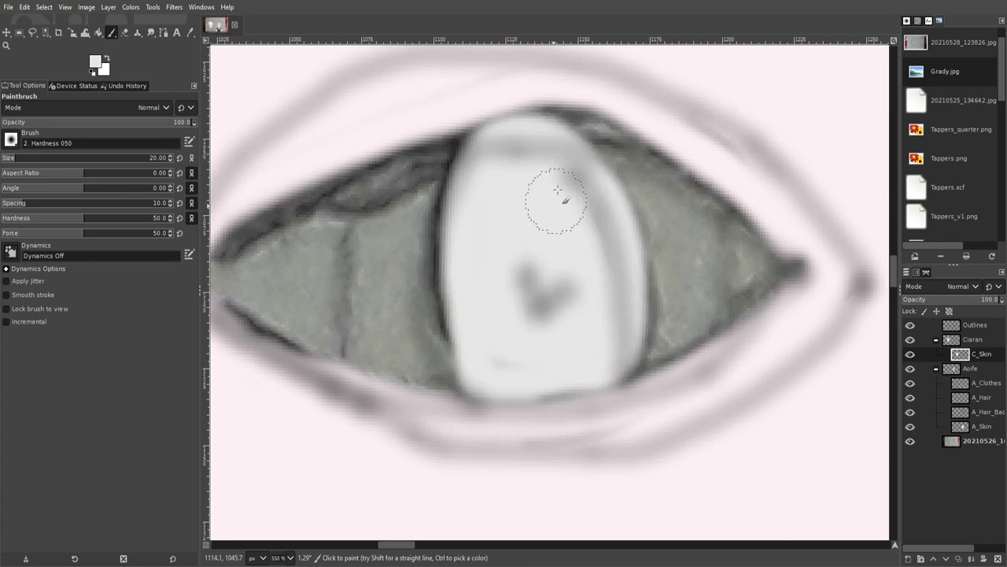
- Paint a blue iris in the eye, then sample the pink around Aoife's eye
drag(530, 291, 529, 294)
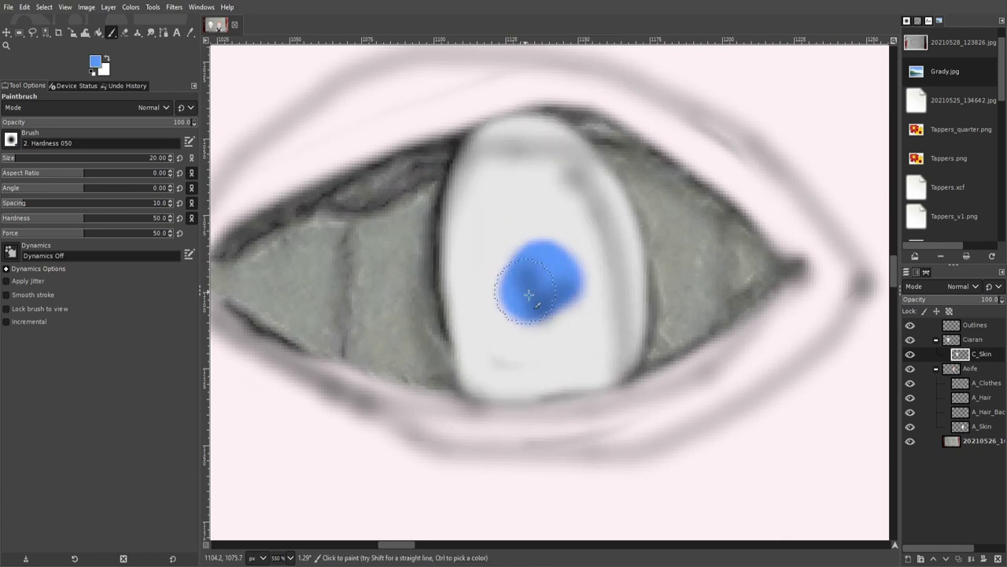
scroll(598, 203, down, 2)
scroll(744, 239, right, 3)
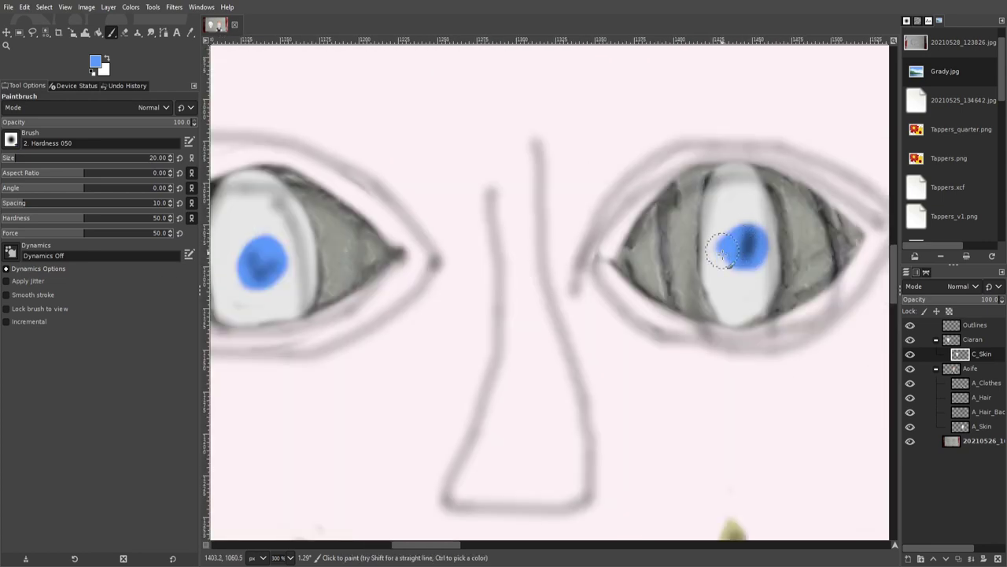
scroll(753, 272, down, 2)
scroll(760, 315, right, 5)
scroll(760, 315, right, 5)
click(982, 426)
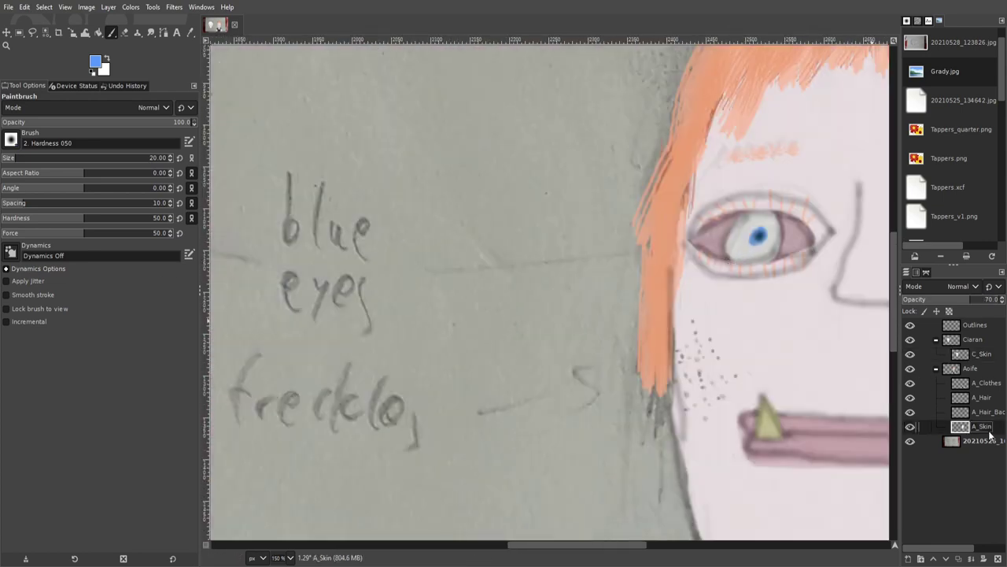
- Tint the grey around both of Ciaran's eyes pink on his skin layer
scroll(704, 219, left, 10)
scroll(704, 218, left, 5)
scroll(155, 108, down, 2)
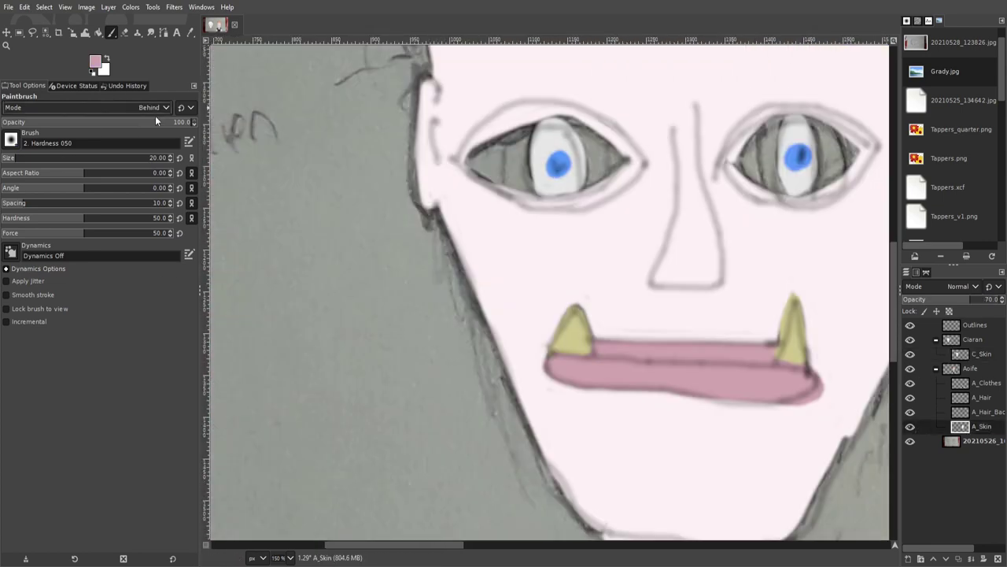
click(981, 353)
drag(484, 161, 534, 219)
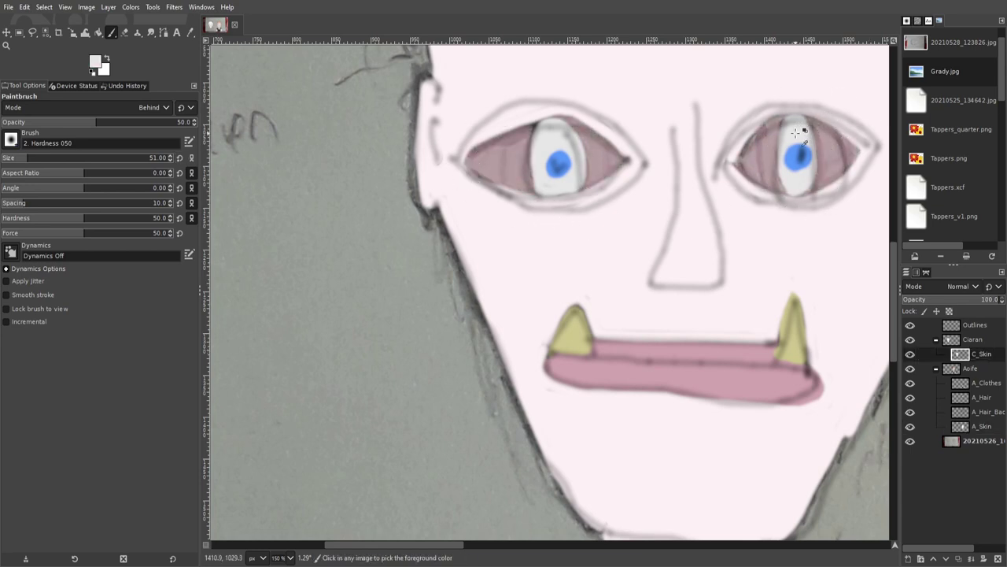
scroll(559, 165, up, 3)
scroll(613, 196, up, 3)
mouse_move(589, 270)
mouse_down()
mouse_move(472, 375)
mouse_move(555, 236)
mouse_move(517, 333)
mouse_up()
- Erase the stray grey stroke on the eye white and airbrush darker eye corners
key(Home)
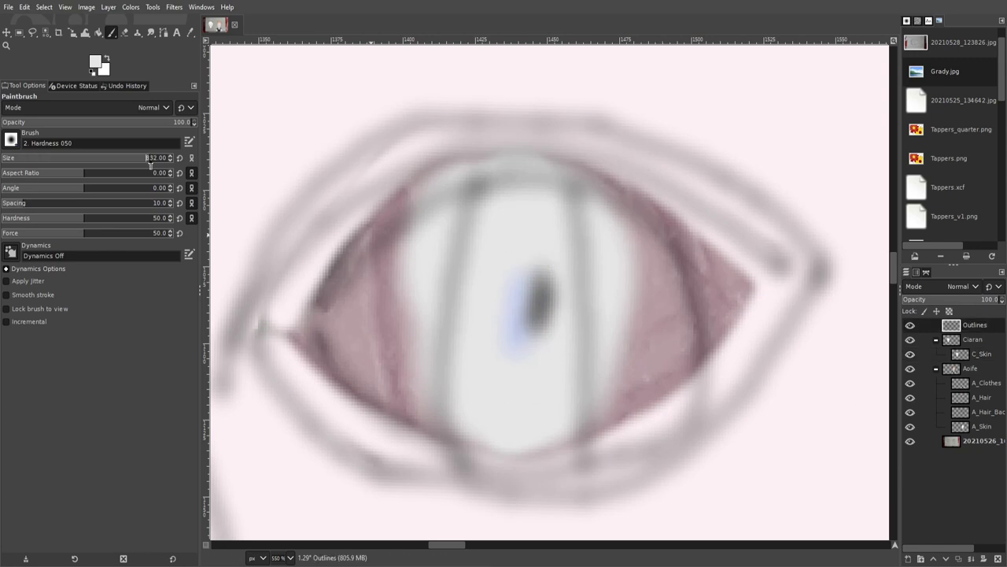
key(shift+e)
scroll(540, 213, left, 2)
drag(664, 152, 669, 333)
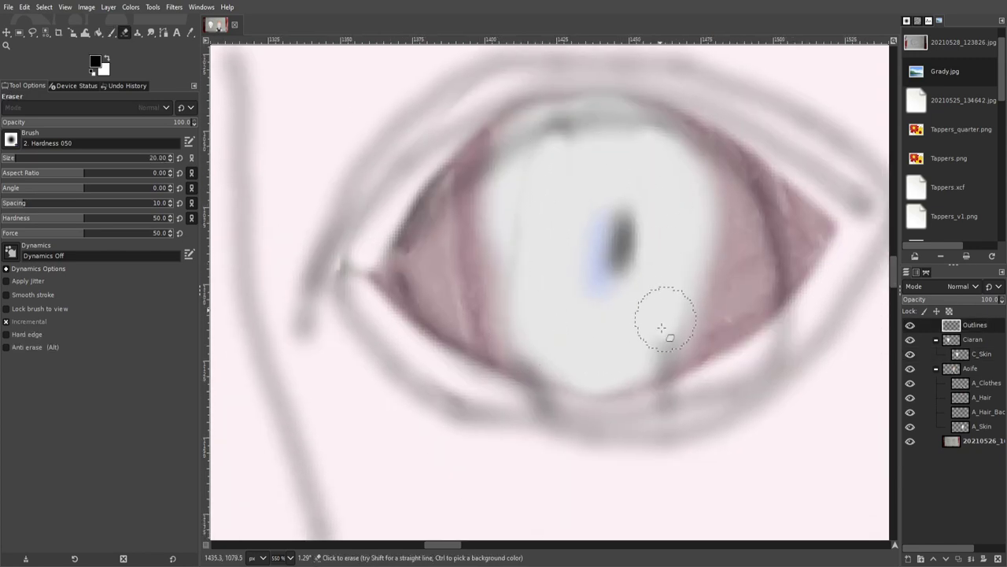
key(a)
drag(484, 157, 476, 338)
drag(713, 362, 704, 158)
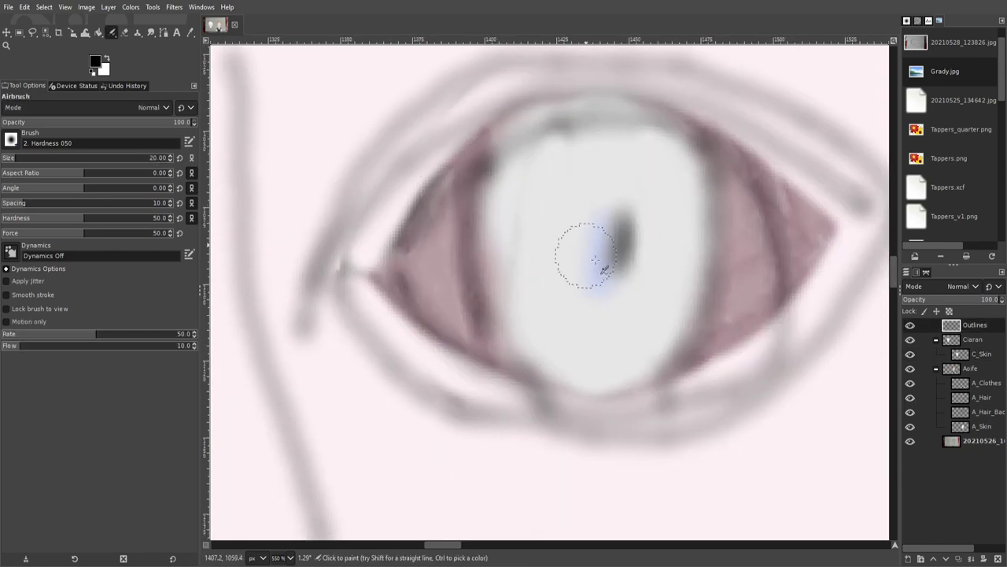
- Repaint the blue iris in the right eye with the paintbrush
key(p)
mouse_move(587, 256)
mouse_down()
mouse_move(612, 237)
mouse_move(587, 207)
mouse_up()
ctrl+scroll(540, 281, down, 1)
ctrl+scroll(522, 285, down, 2)
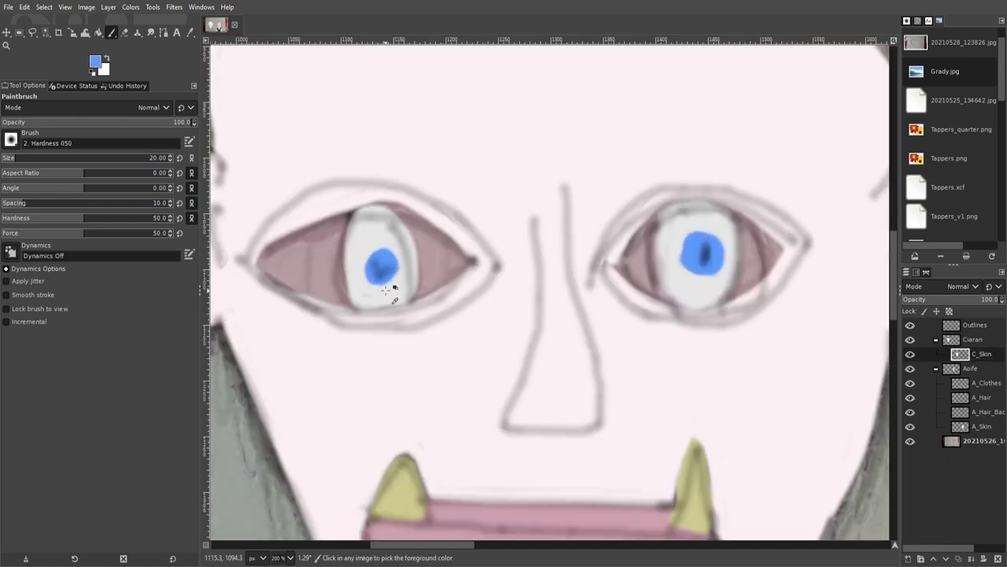
ctrl+scroll(356, 235, up, 3)
scroll(356, 235, left, 5)
scroll(356, 235, up, 1)
- Brighten the eye white, cover the crease above it, and erase light side strokes
key(x)
mouse_move(488, 142)
mouse_down()
mouse_move(499, 338)
mouse_move(623, 150)
mouse_move(680, 331)
mouse_up()
ctrl+click(724, 124)
drag(689, 134, 577, 119)
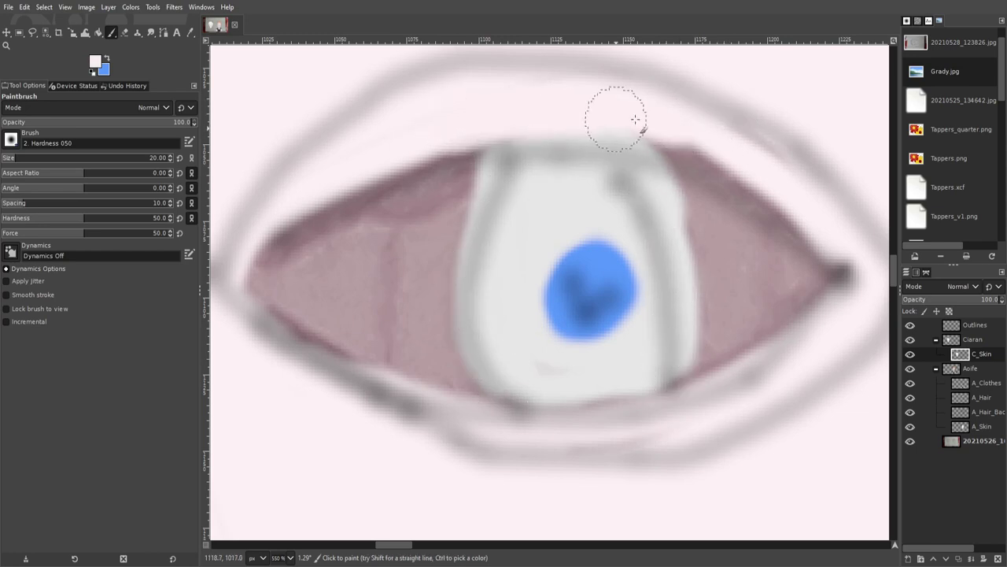
key(shift+e)
drag(465, 393, 472, 237)
drag(668, 149, 692, 378)
scroll(648, 299, down, 4)
scroll(527, 299, up, 2)
- Dab speckled freckles onto Ciaran's cheeks in a muted colour picked from the image
key(o)
click(527, 293)
key(p)
scroll(535, 276, down, 2)
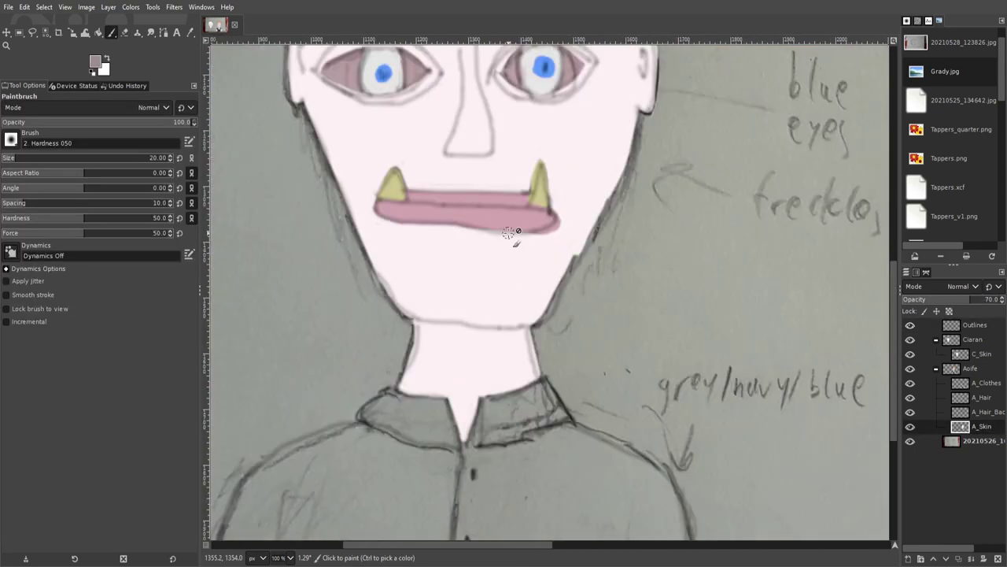
key(shift+plus)
scroll(538, 227, up, 2)
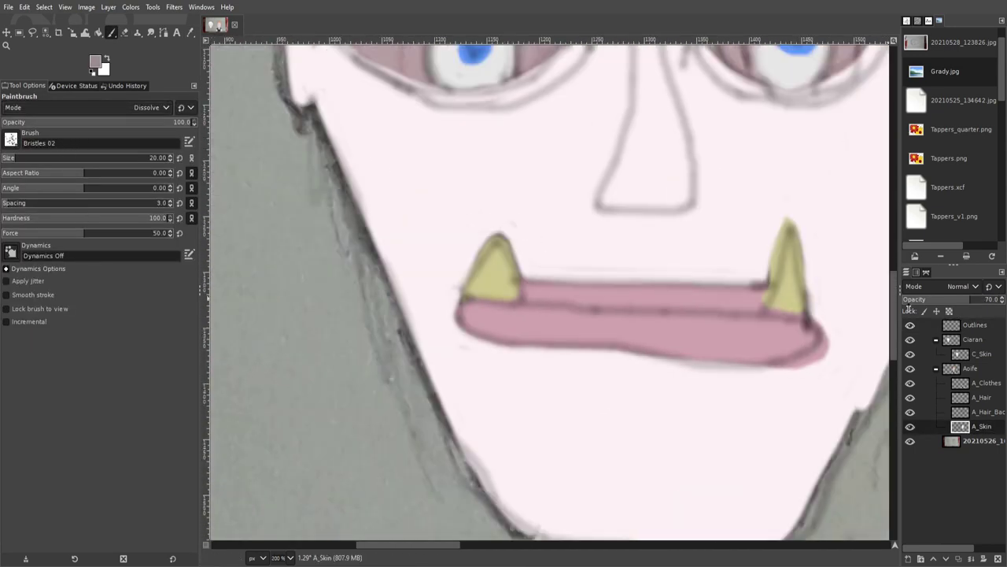
scroll(551, 299, right, 5)
drag(622, 236, 645, 275)
- Add a new C_Hair layer to Ciaran's group
scroll(614, 267, down, 2)
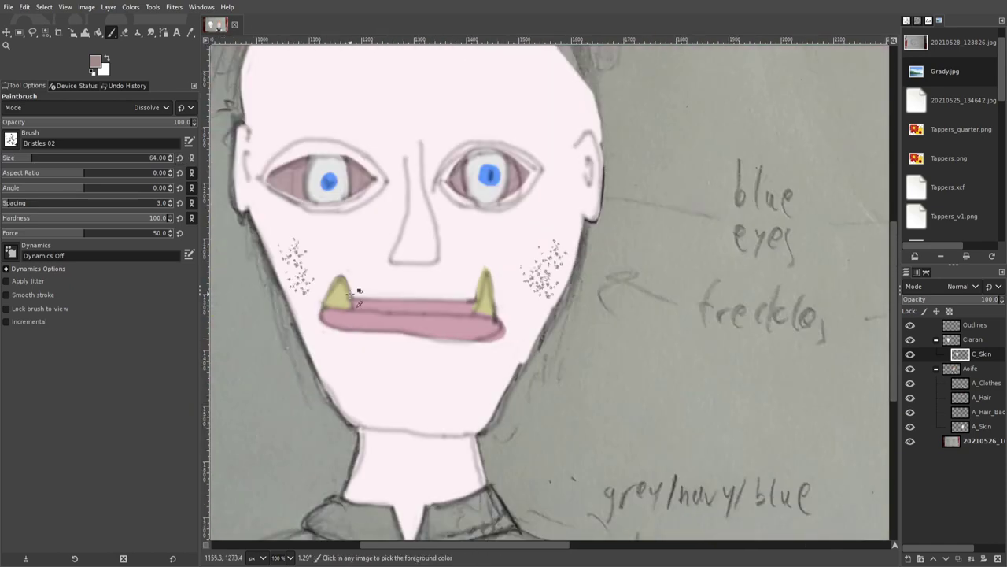
scroll(570, 446, down, 2)
scroll(590, 321, up, 3)
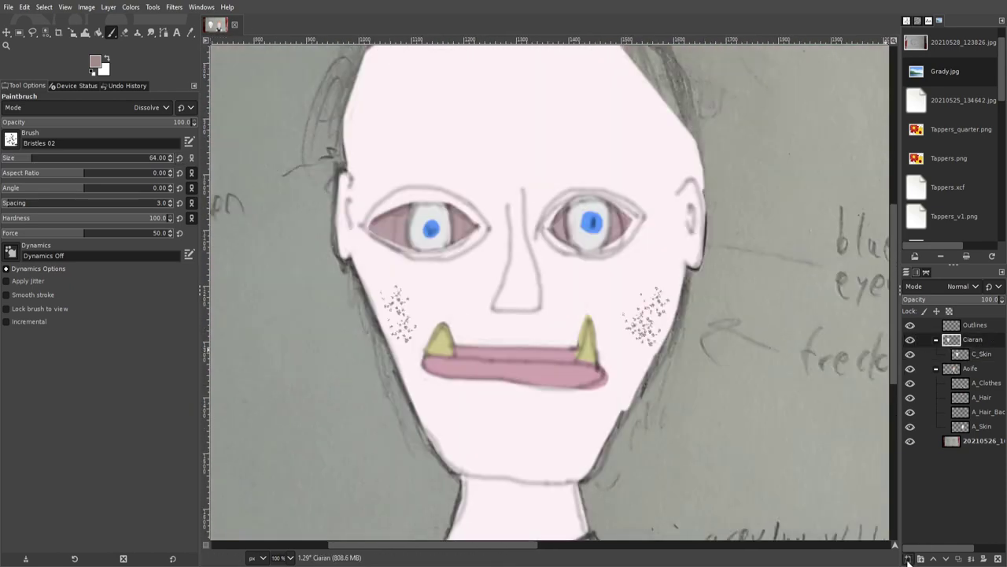
key(minus)
click(986, 398)
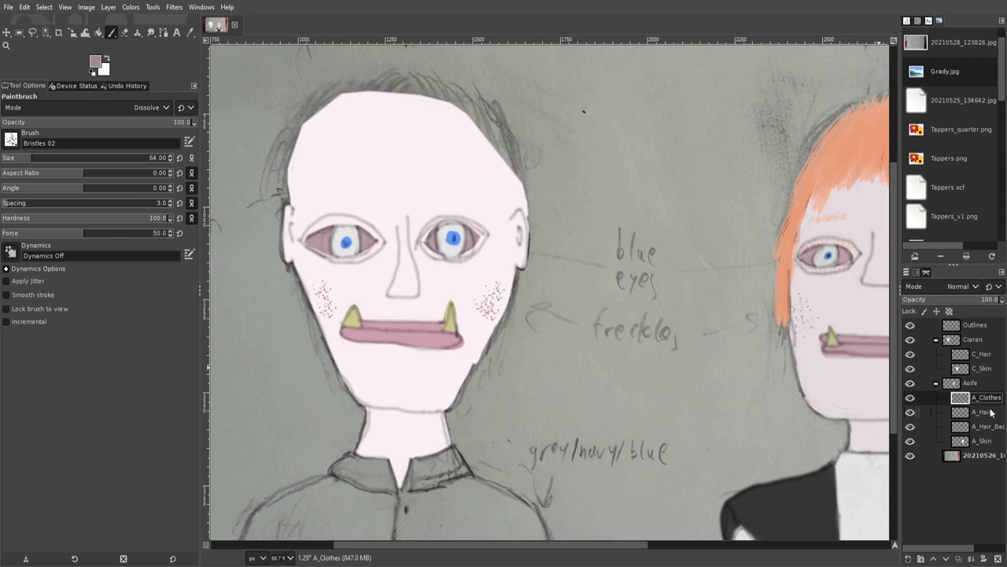
- On C_Hair, paint orange from Aoife's hair across Ciaran's forehead
click(982, 368)
click(970, 299)
scroll(816, 296, left, 5)
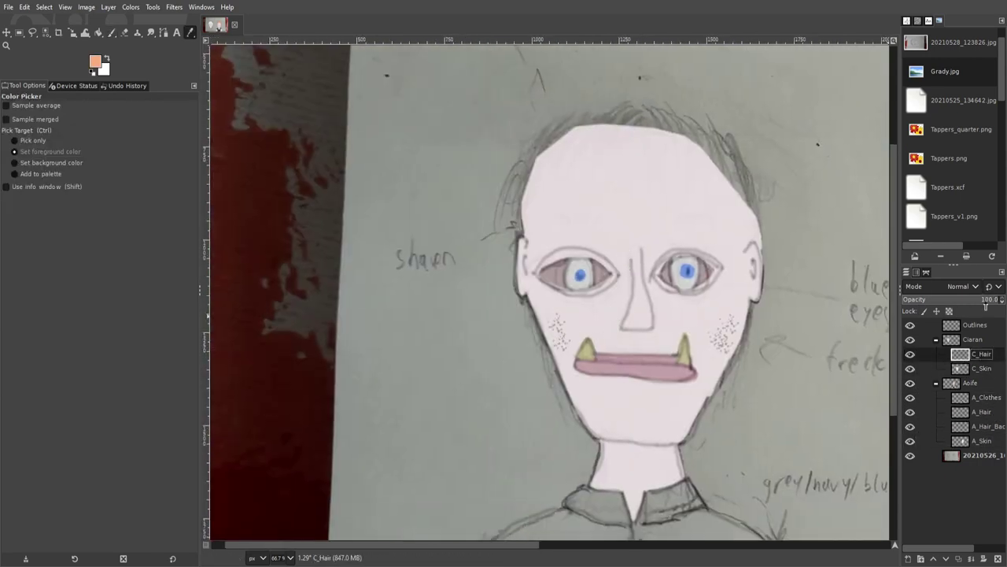
key(p)
scroll(573, 134, up, 5)
mouse_move(491, 331)
mouse_down()
mouse_move(512, 206)
mouse_move(589, 262)
mouse_move(661, 252)
mouse_up()
scroll(551, 236, right, 5)
mouse_move(517, 225)
mouse_down()
mouse_move(596, 218)
mouse_move(731, 338)
mouse_move(513, 197)
mouse_up()
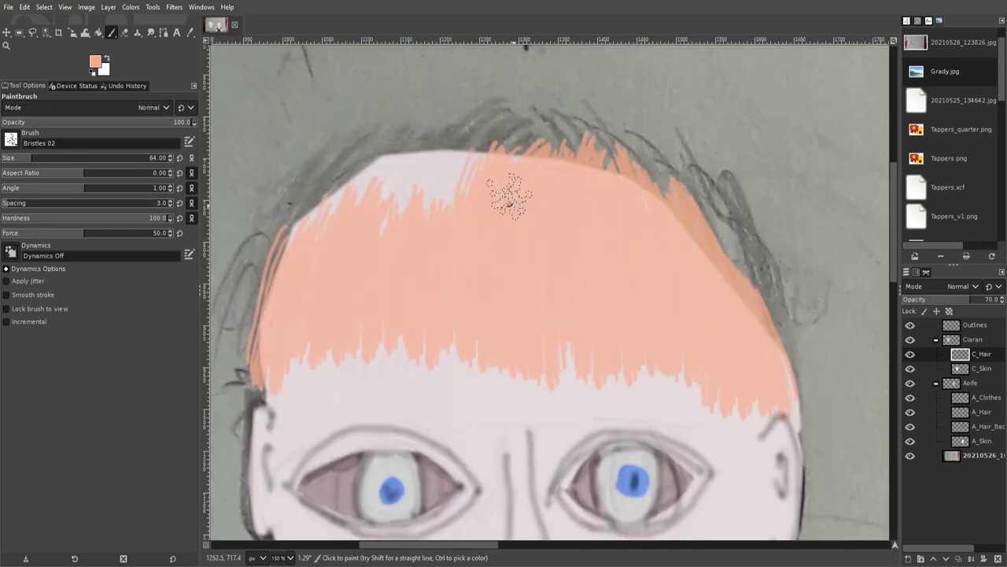
scroll(488, 236, left, 3)
scroll(488, 236, up, 1)
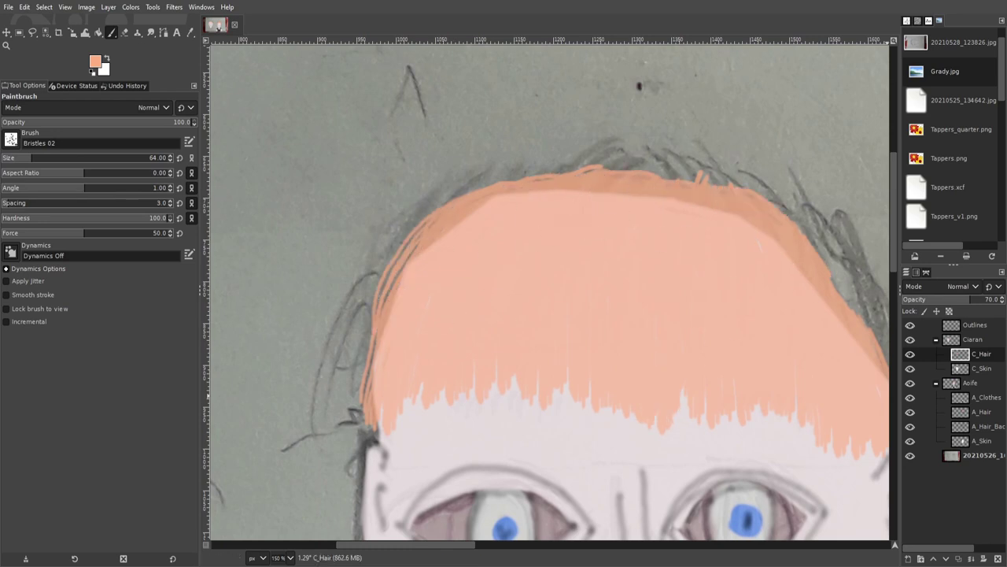
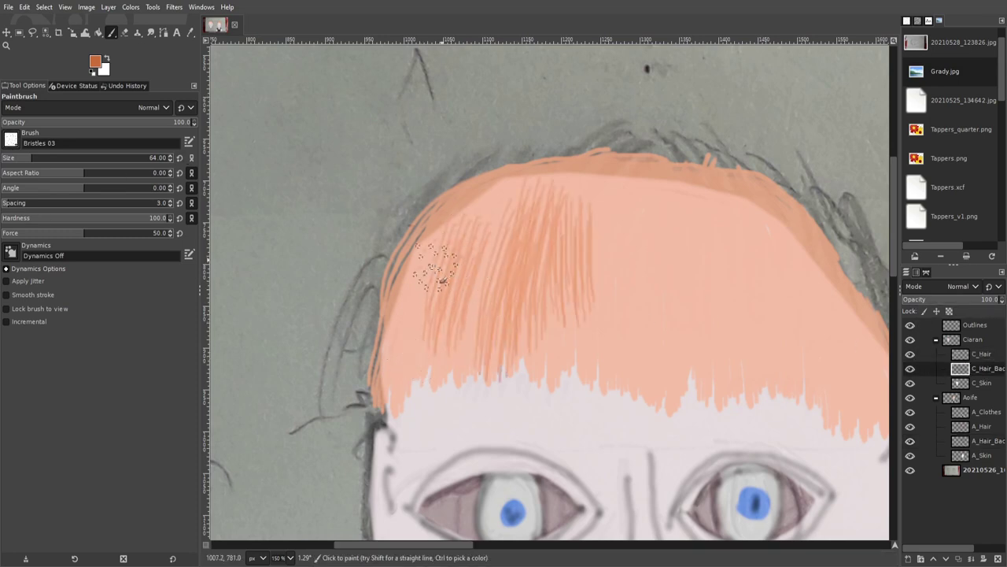
- Paint extra orange strands across the first figure's fringe, over its top and right side
drag(443, 279, 457, 370)
mouse_move(582, 236)
mouse_down()
mouse_move(634, 265)
mouse_move(719, 281)
mouse_up()
scroll(709, 299, right, 3)
drag(598, 315, 618, 354)
drag(630, 260, 717, 410)
drag(622, 205, 709, 370)
drag(685, 268, 751, 401)
drag(488, 165, 622, 280)
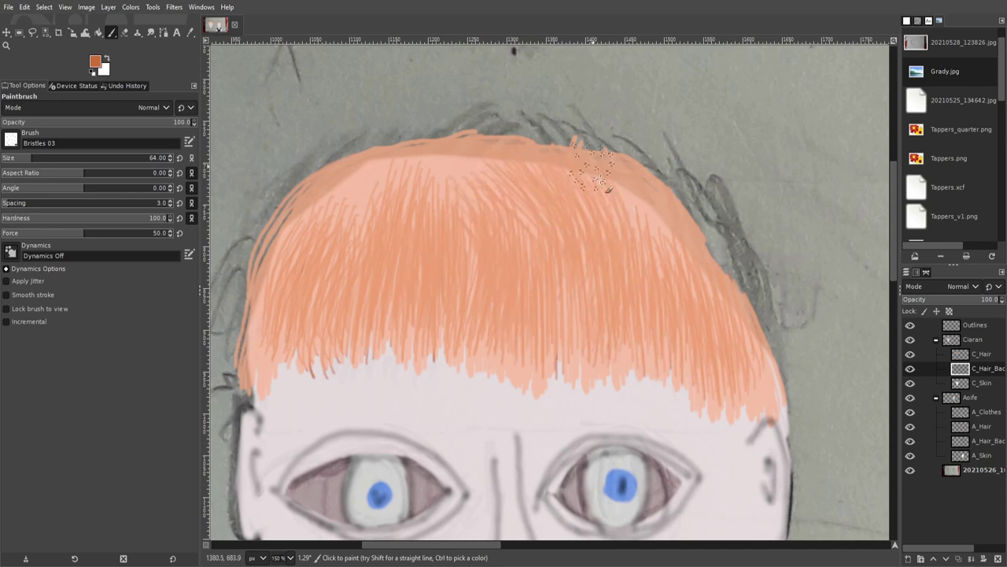
- Add crossing orange strokes at the hair's top; undo the darker right-edge strands
scroll(621, 279, left, 3)
scroll(622, 279, up, 1)
drag(572, 225, 410, 295)
scroll(668, 296, right, 3)
scroll(668, 297, down, 1)
drag(630, 185, 724, 339)
drag(661, 213, 709, 299)
key(ctrl+z)
key(ctrl+z)
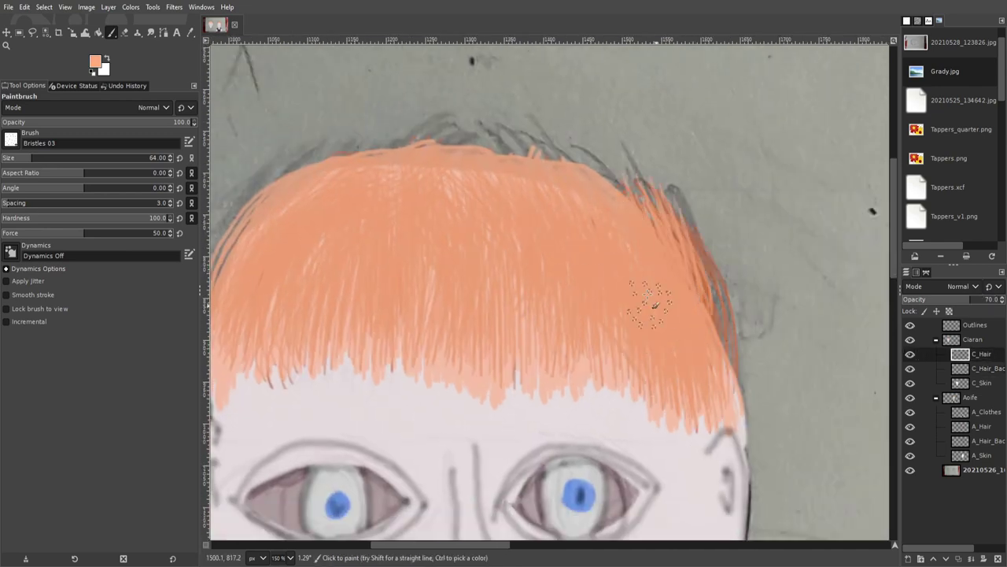
key(ctrl+z)
key(ctrl+z)
key(ctrl+z)
- On C_Hair_Background, paint criss-cross orange strands along the hair's lower edge
click(984, 368)
scroll(446, 230, left, 3)
scroll(447, 230, down, 1)
ctrl+scroll(738, 337, up, 1)
drag(606, 315, 708, 355)
drag(732, 276, 755, 346)
key(shift+e)
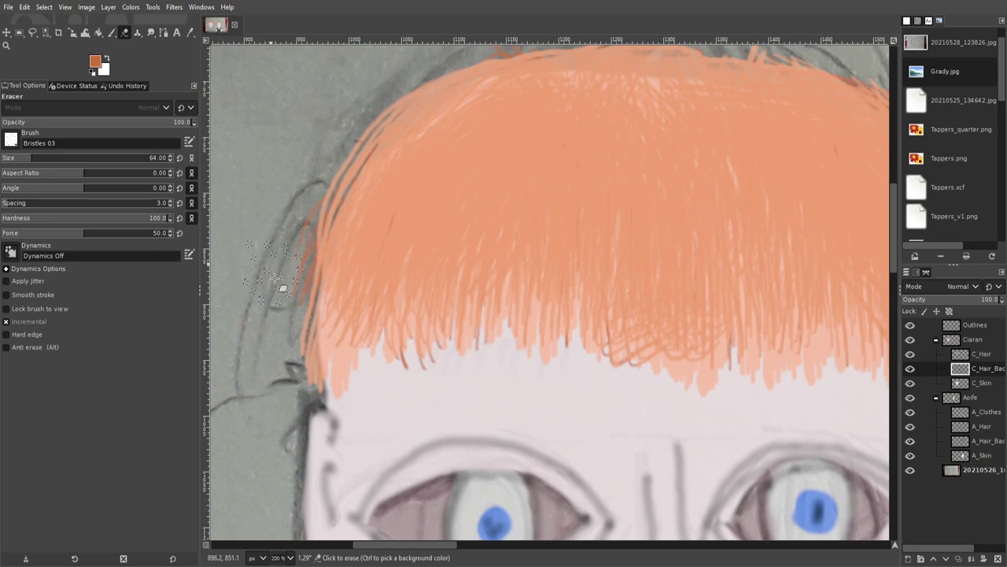
scroll(454, 311, left, 1)
scroll(454, 311, down, 1)
ctrl+scroll(561, 310, down, 2)
scroll(562, 310, down, 1)
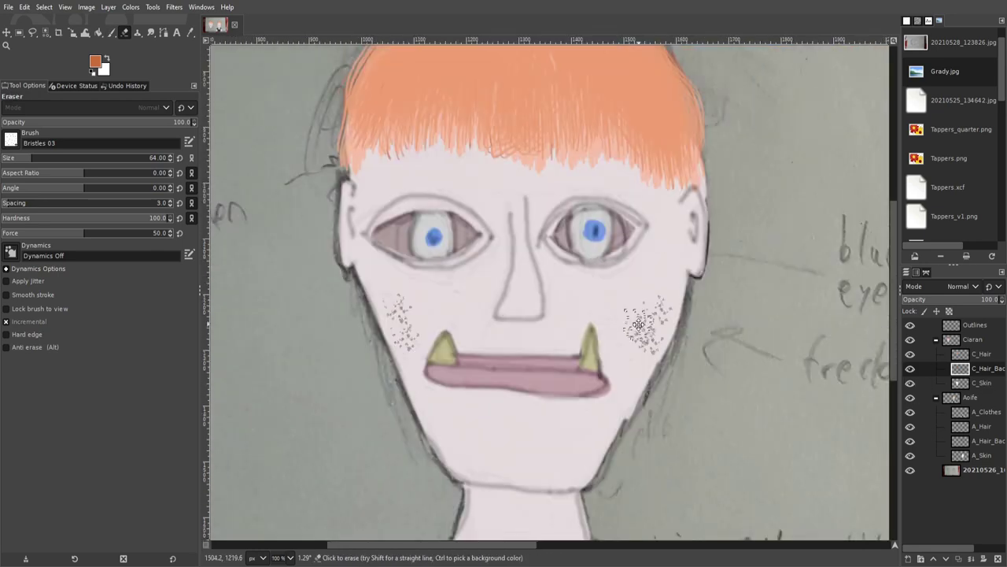
scroll(561, 309, down, 1)
scroll(562, 310, up, 2)
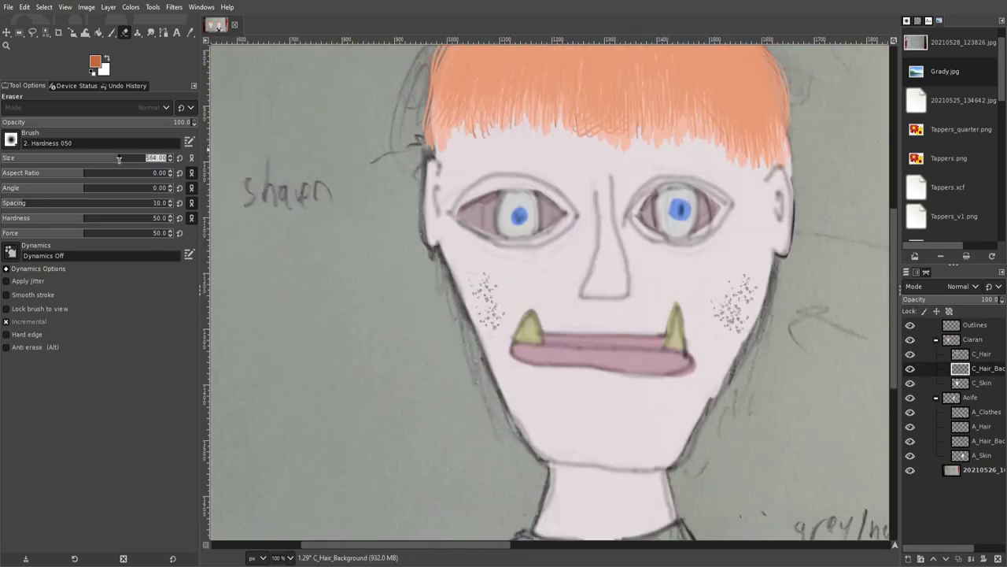
key(p)
ctrl+scroll(472, 259, up, 5)
- With a smaller brush, paint orange lashes under the eye and along the eyelid
click(408, 203)
key(ctrl+z)
click(170, 160)
click(170, 159)
key(ctrl+z)
key(Page_Up)
drag(555, 269, 543, 307)
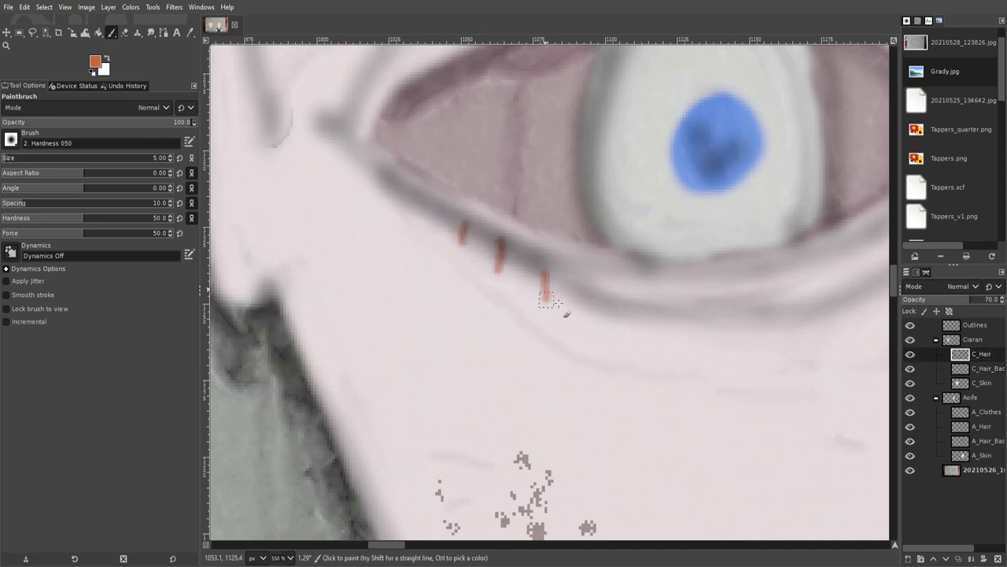
scroll(566, 315, right, 5)
key(ctrl+z)
key(ctrl+z)
drag(287, 209, 272, 244)
drag(586, 266, 599, 296)
drag(625, 250, 641, 292)
drag(664, 230, 688, 281)
drag(700, 215, 721, 258)
- Paint a row of orange lashes along the upper eyelid
scroll(466, 213, up, 3)
scroll(466, 213, left, 5)
scroll(551, 111, up, 3)
drag(592, 99, 598, 142)
drag(630, 117, 635, 170)
drag(665, 121, 670, 164)
drag(716, 118, 697, 166)
key(shift+e)
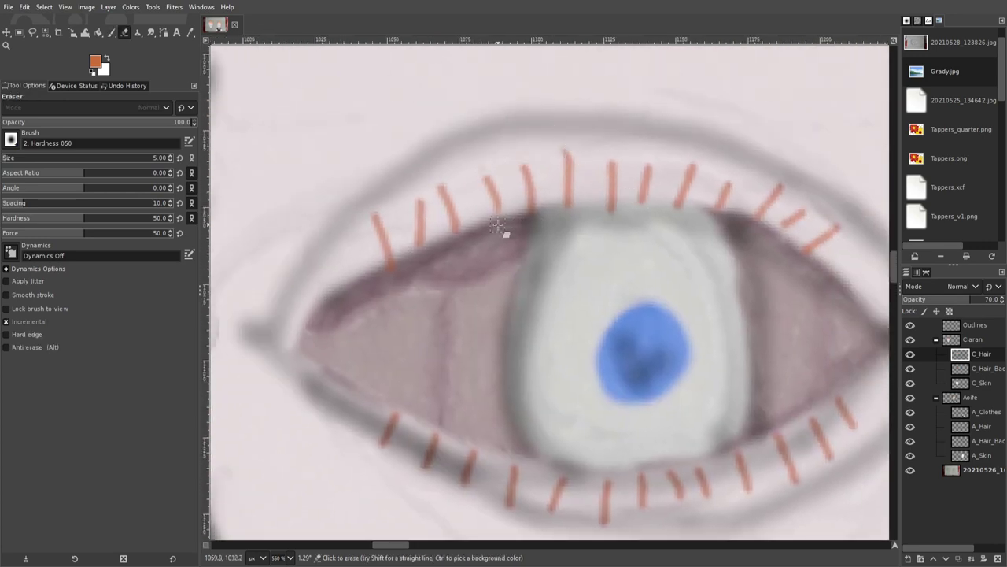
key(p)
scroll(540, 252, down, 3)
scroll(378, 231, down, 2)
scroll(663, 184, down, 1)
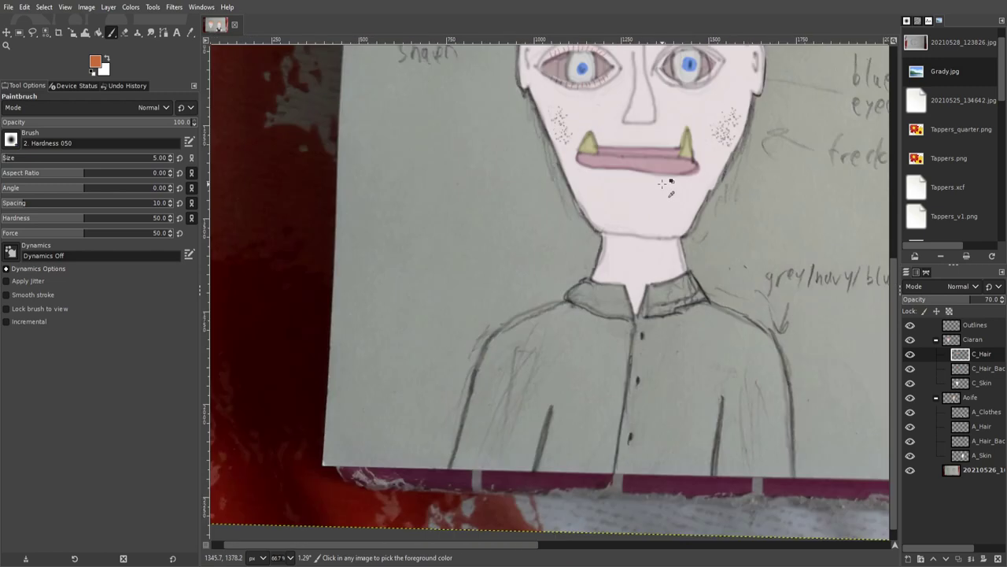
- Move the C_Clothes layer below C_Hair_Background
scroll(662, 183, down, 1)
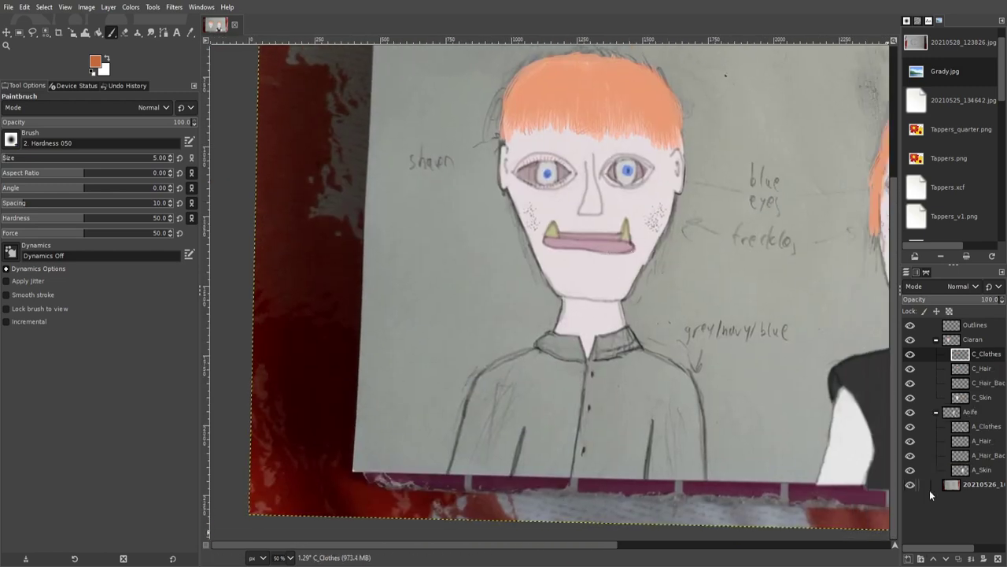
drag(990, 400, 989, 396)
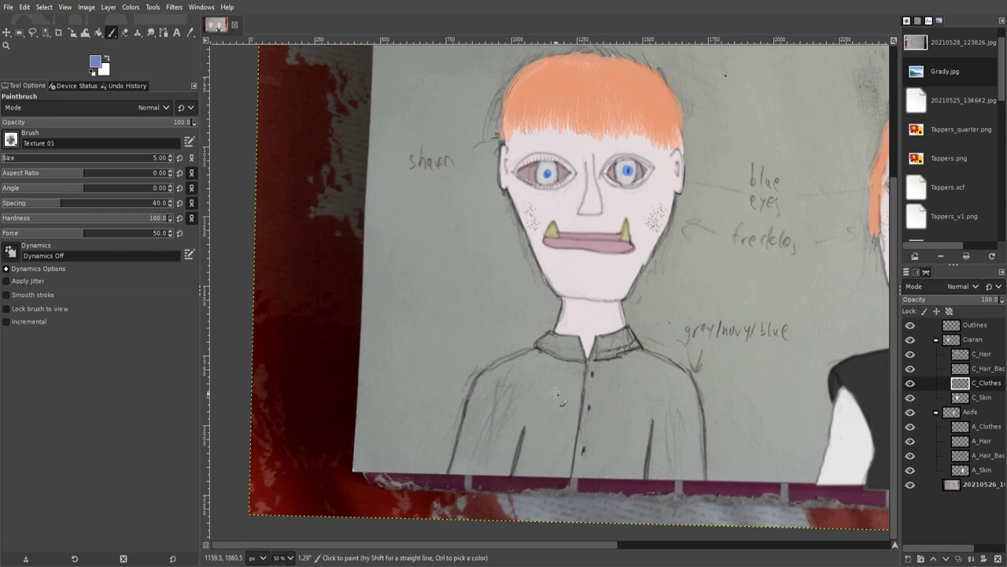
scroll(539, 472, down, 1)
ctrl+scroll(540, 472, up, 3)
- Free-select the outline of the first figure's shirt
key(f)
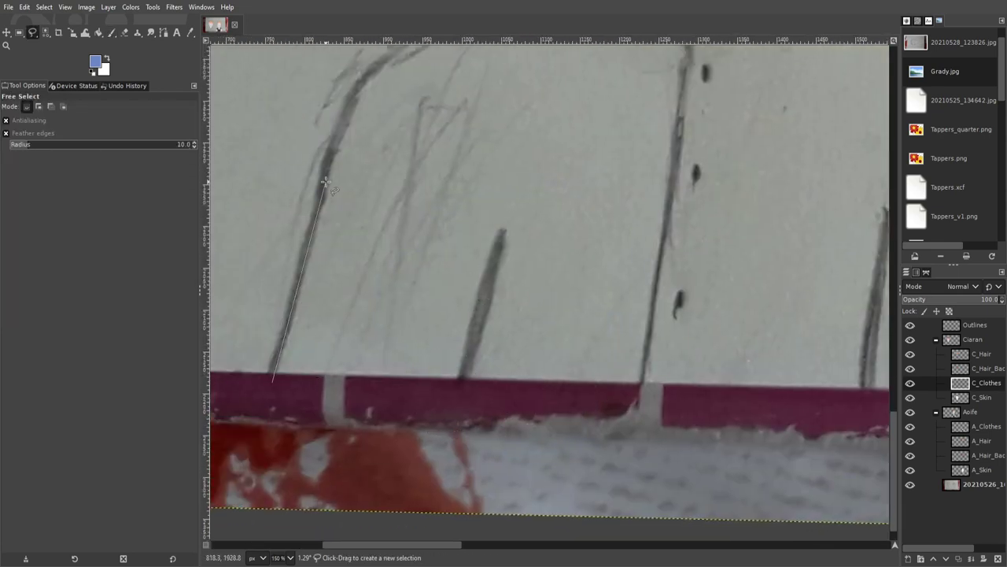
click(358, 86)
scroll(358, 87, up, 3)
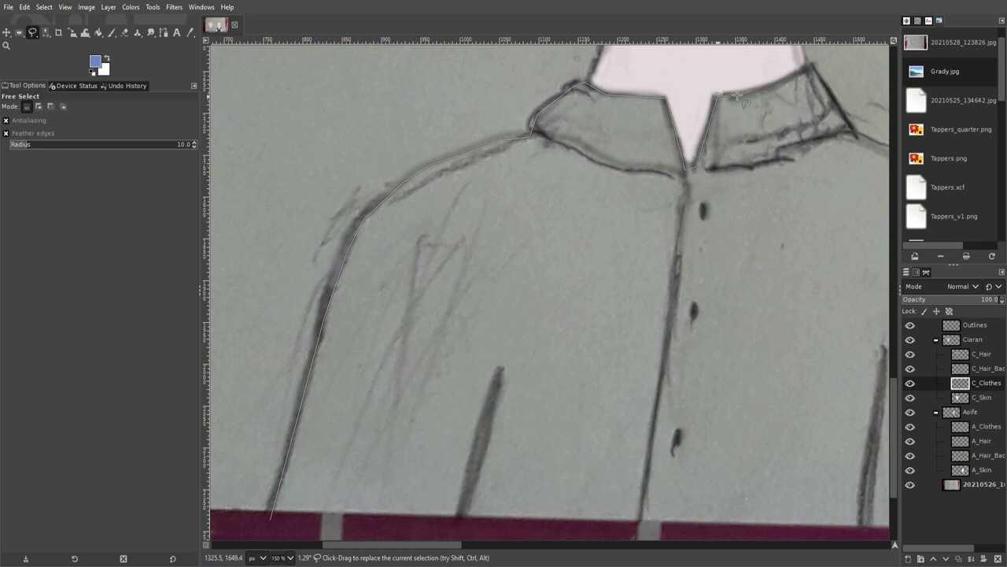
scroll(808, 69, right, 3)
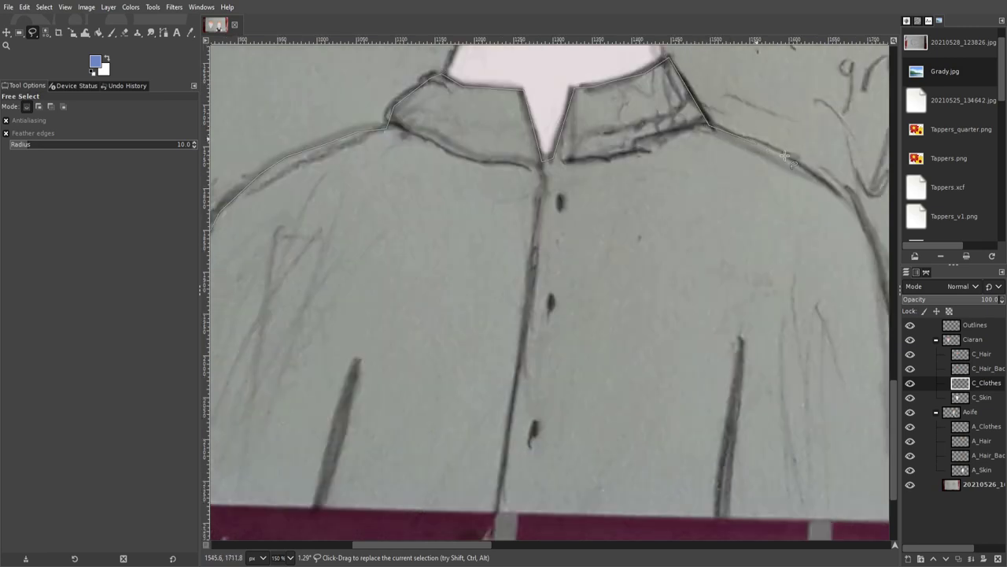
scroll(816, 167, down, 3)
scroll(770, 103, right, 2)
scroll(641, 310, left, 10)
click(330, 356)
key(Return)
- Paint the selected shirt area blue
key(p)
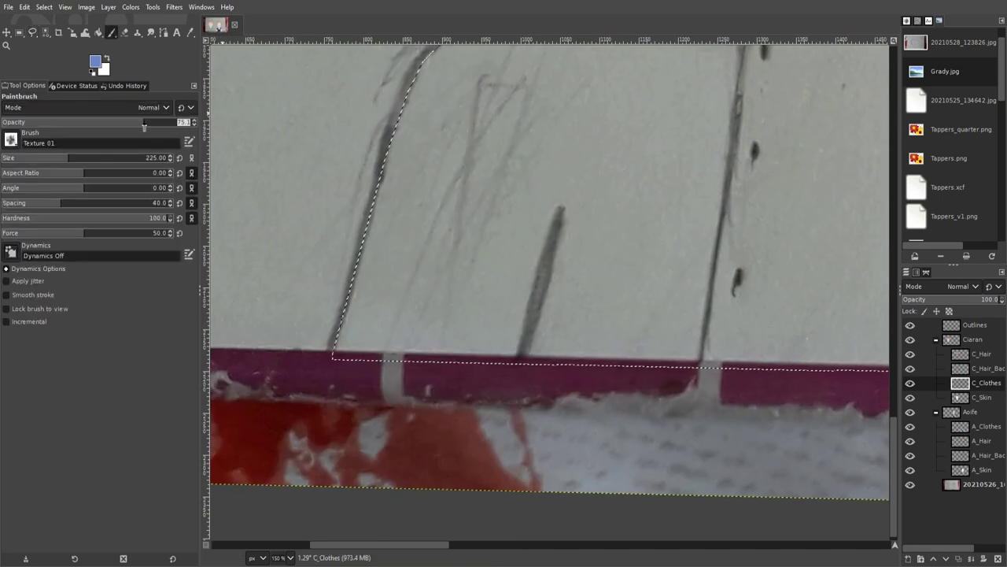
drag(144, 126, 176, 123)
scroll(551, 276, down, 3)
mouse_move(354, 260)
mouse_down()
mouse_move(441, 197)
mouse_move(551, 236)
mouse_move(650, 356)
mouse_up()
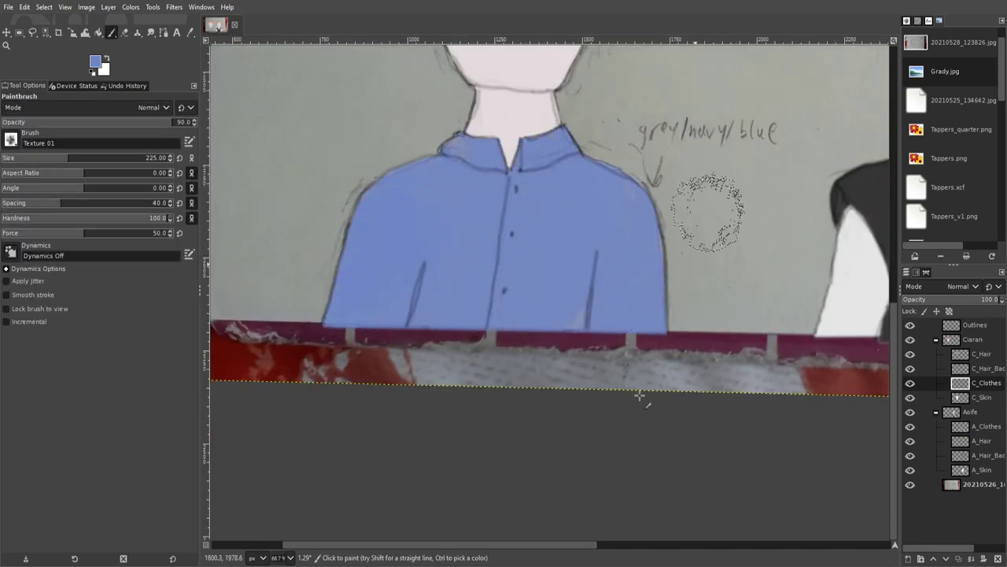
scroll(150, 107, down, 2)
scroll(11, 140, up, 3)
- Test a grunge brush texture on the shirt, undo it, and add a C_Fungus layer
key(minus)
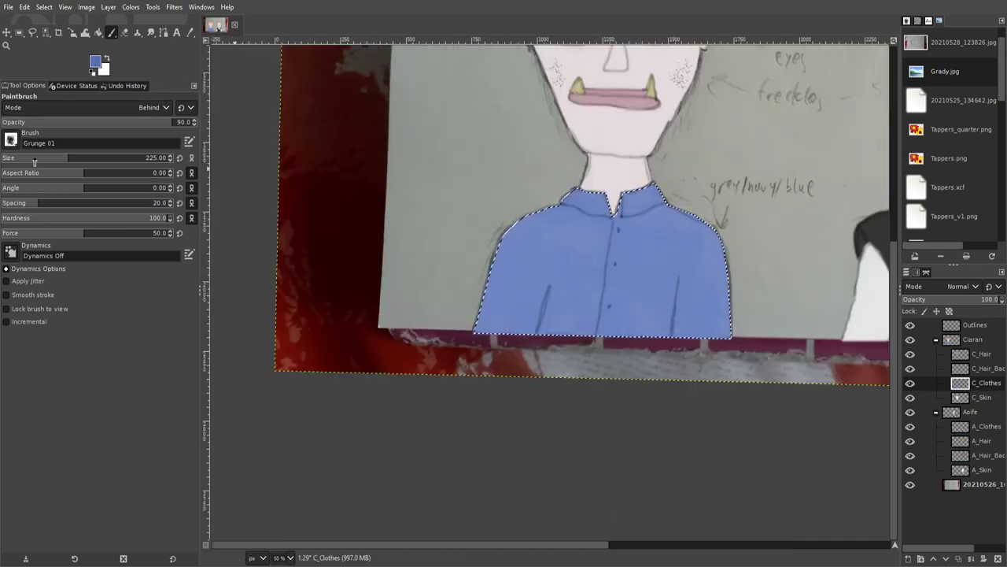
key(shift+b)
scroll(590, 260, up, 1)
scroll(591, 264, up, 2)
scroll(587, 270, up, 2)
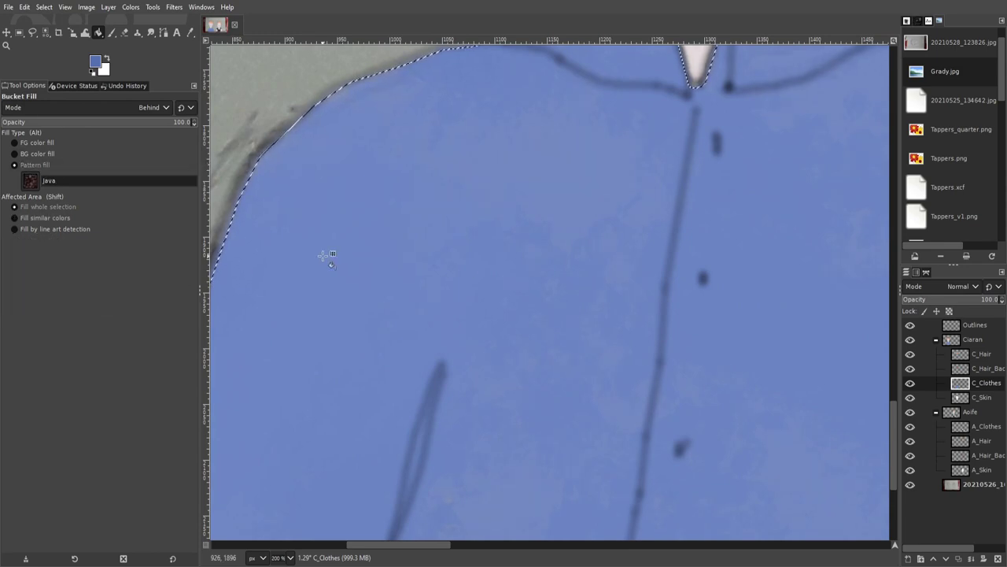
key(1)
key(p)
mouse_move(511, 248)
mouse_down()
mouse_move(594, 299)
mouse_move(518, 260)
mouse_up()
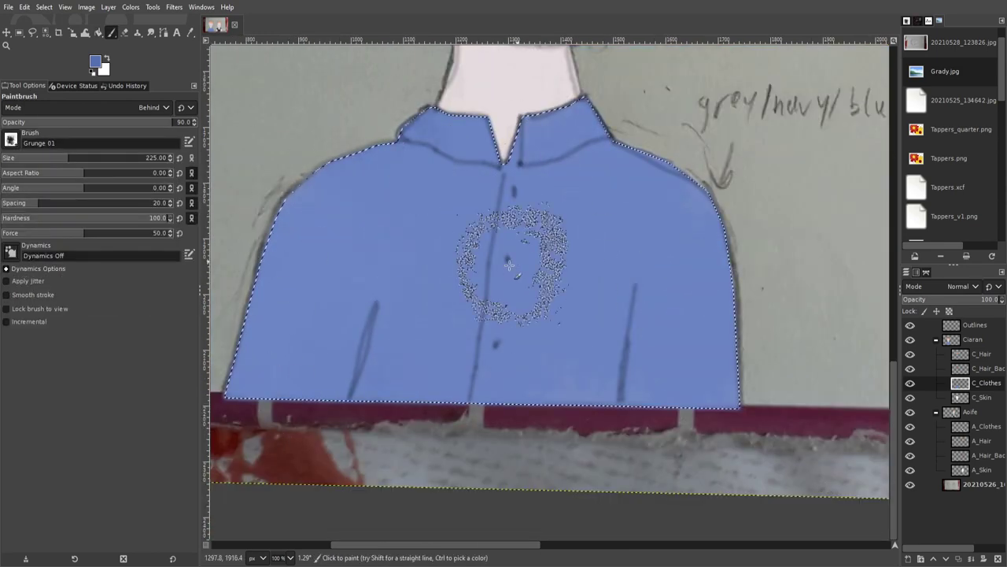
key(ctrl+z)
scroll(630, 331, up, 5)
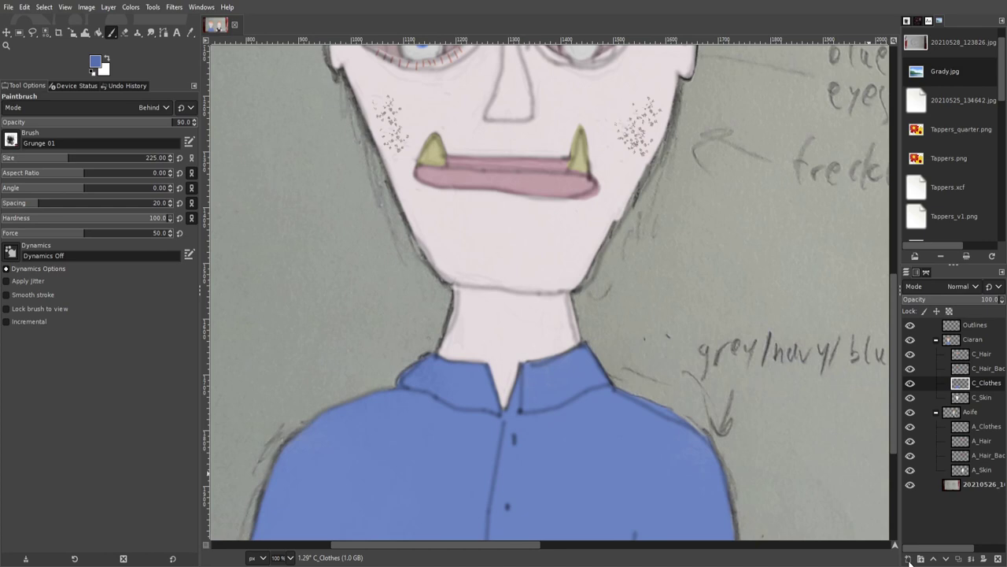
shift+click(909, 559)
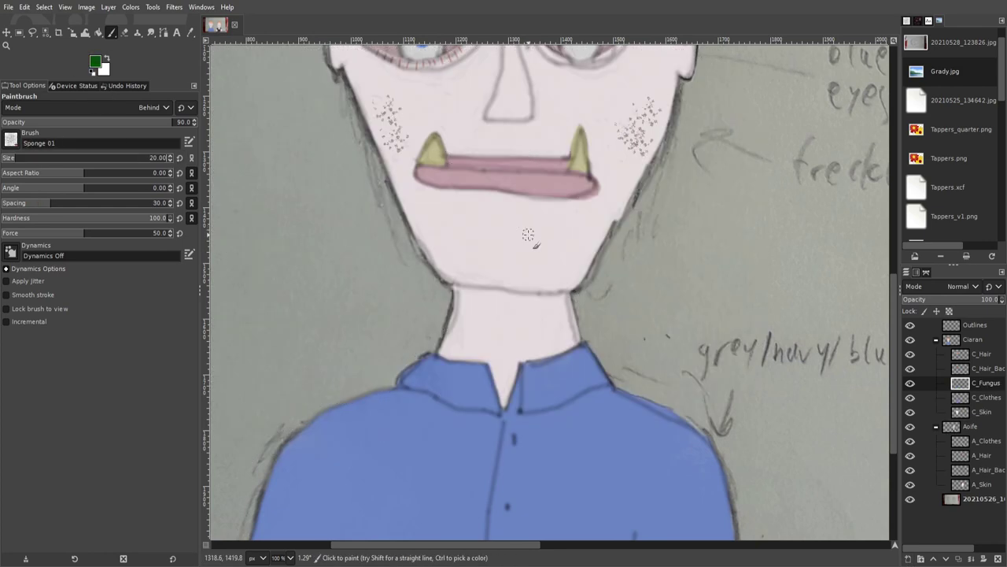
- Confirm C_Fungus with value 100, move it below the clothes, and dab fungus on the face
scroll(528, 234, down, 1)
scroll(512, 281, up, 2)
text(100)
key(Return)
click(946, 558)
click(512, 389)
- Move A_Clothes below the hair background layer and add an A_Fungus layer
scroll(673, 188, up, 5)
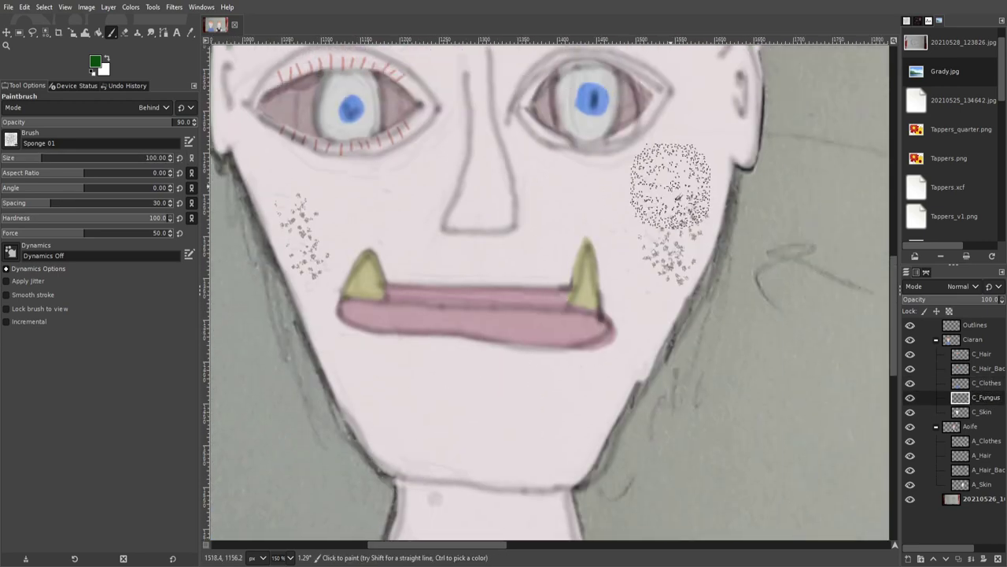
scroll(672, 193, down, 1)
scroll(551, 181, down, 1)
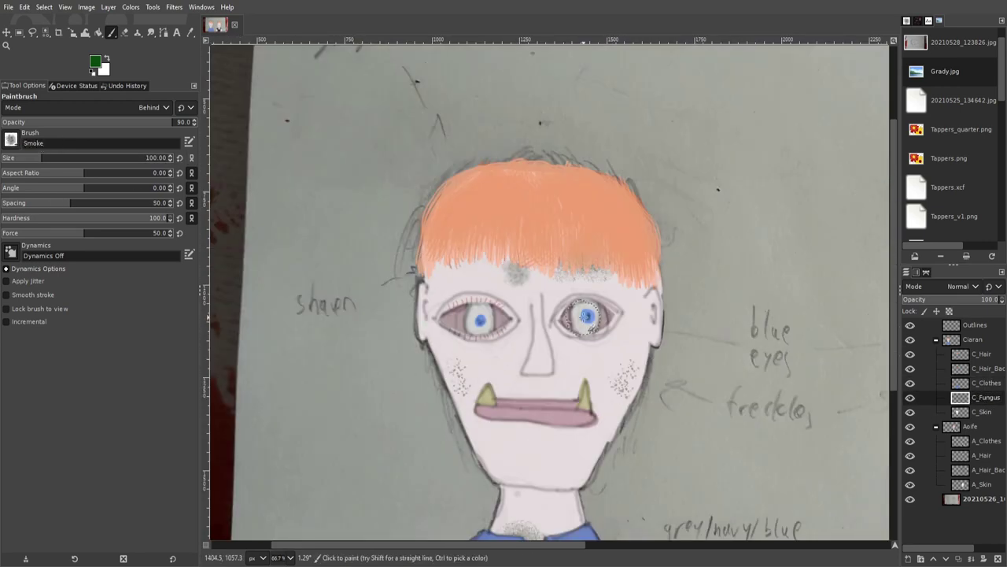
scroll(816, 393, right, 5)
drag(992, 443, 984, 475)
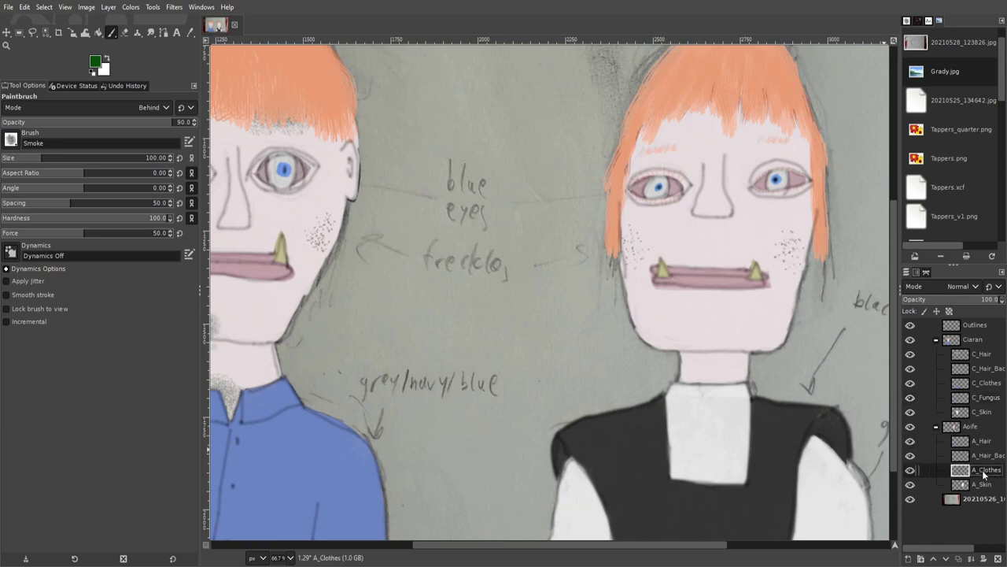
shift+click(908, 558)
key(Return)
- Zoom in on the first figure's face, neck and collar, and switch to the Airbrush
key(1)
key(2)
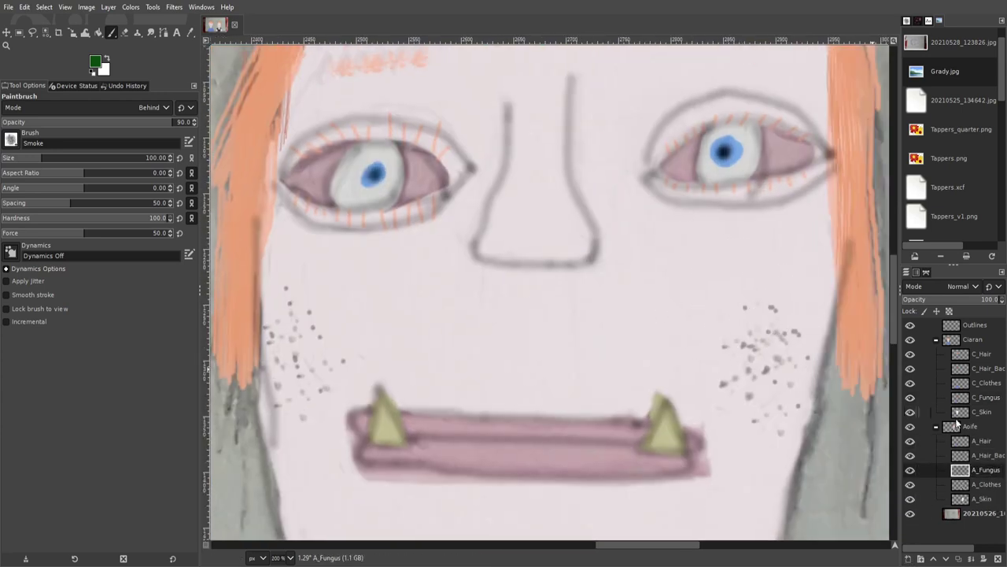
key(1)
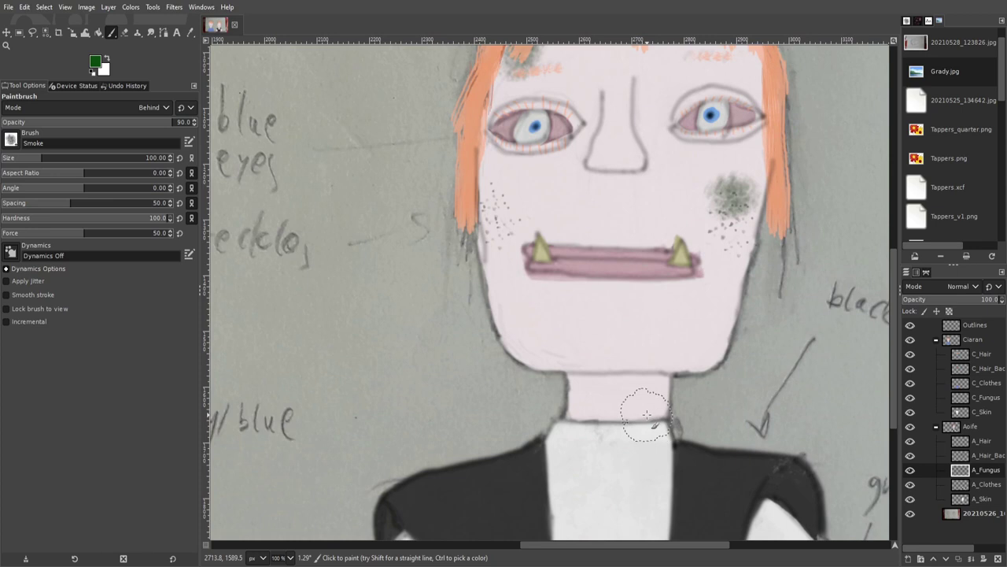
scroll(648, 423, down, 2)
scroll(619, 164, down, 5)
scroll(619, 164, up, 5)
scroll(599, 275, right, 5)
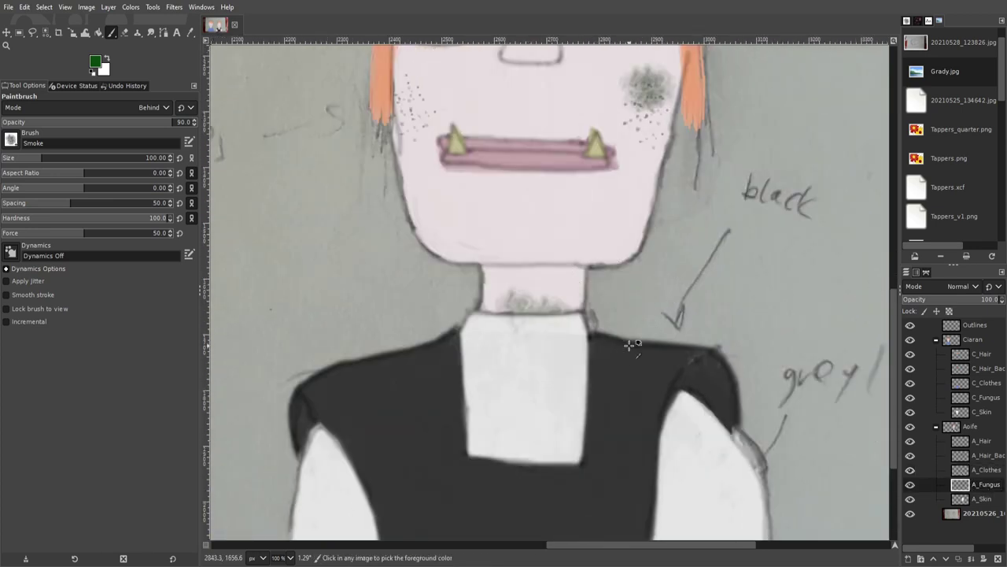
key(minus)
scroll(632, 297, up, 1)
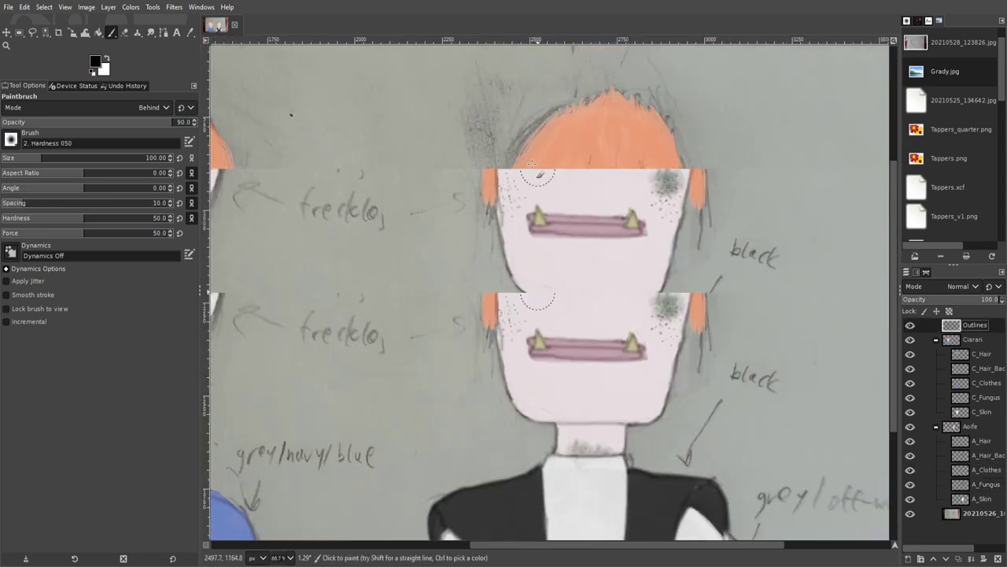
scroll(632, 296, up, 3)
key(a)
scroll(603, 295, down, 1)
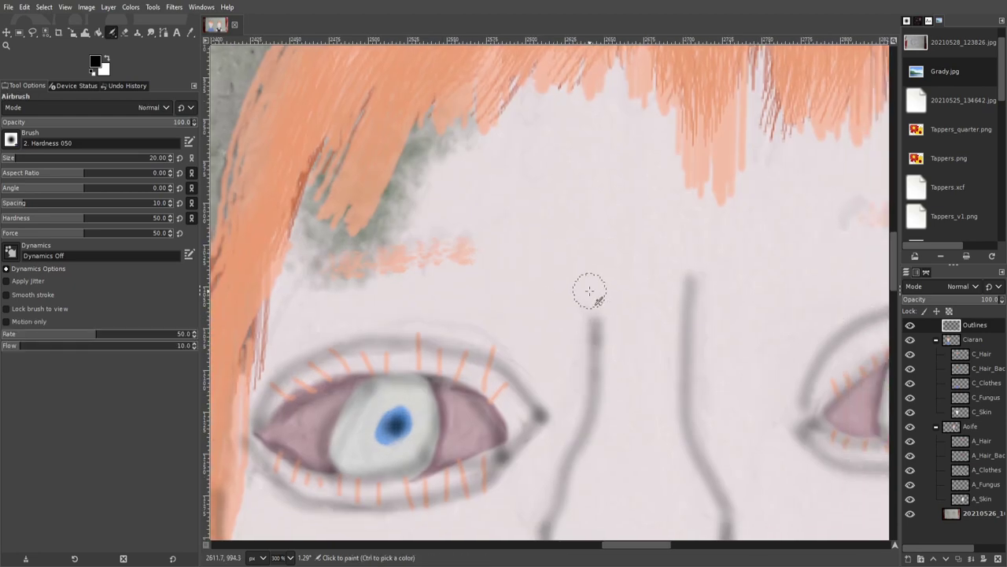
scroll(603, 294, down, 2)
scroll(602, 294, down, 2)
- Select the A_Clothes layer, then the C_Clothes layer
scroll(596, 202, up, 6)
scroll(633, 335, down, 3)
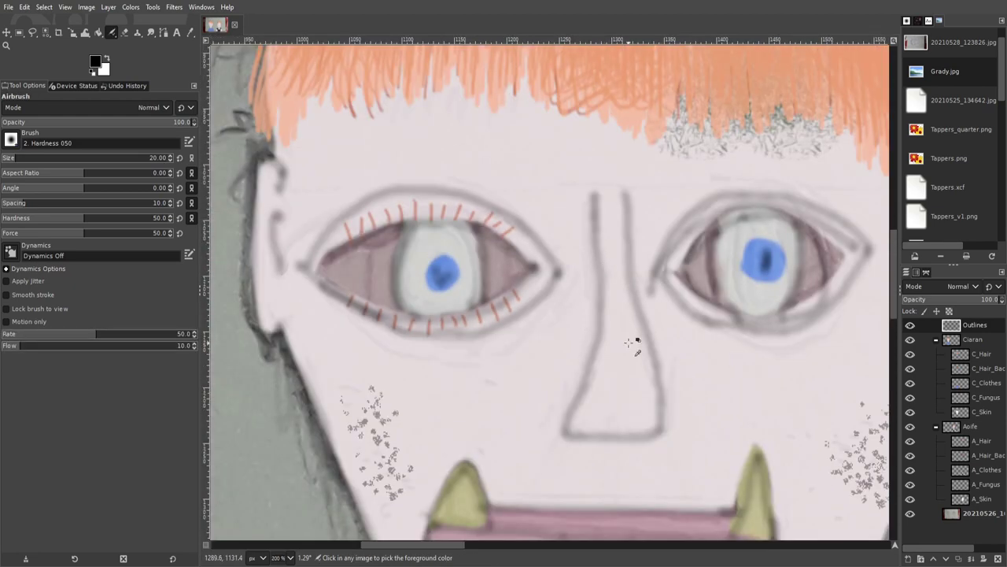
scroll(621, 318, down, 6)
scroll(630, 330, up, 4)
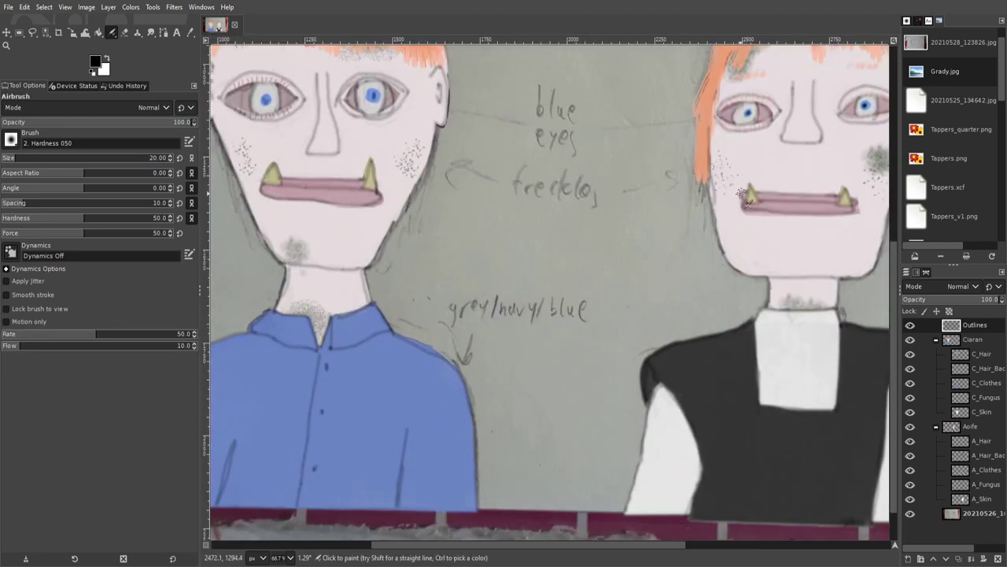
scroll(303, 206, down, 1)
click(983, 469)
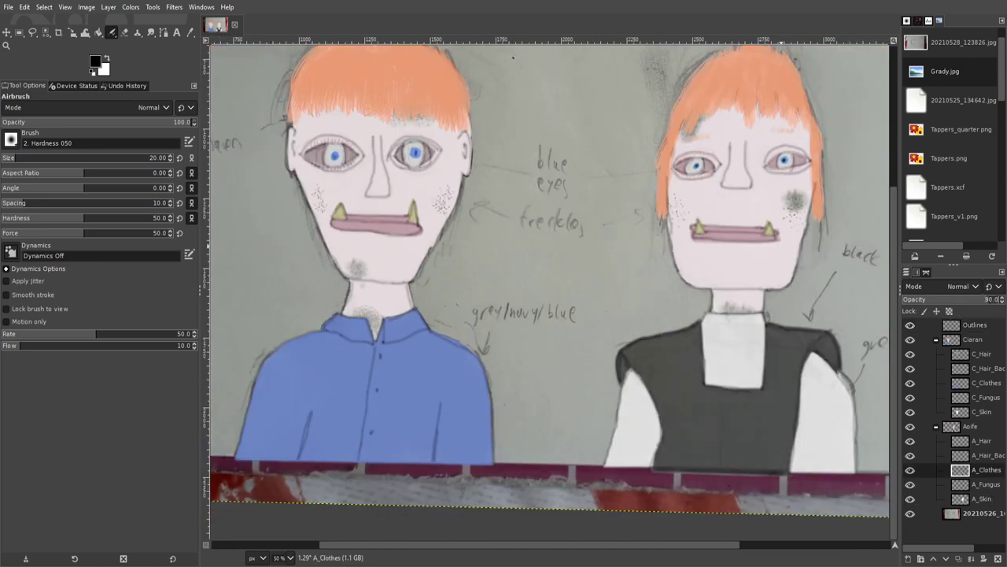
click(984, 382)
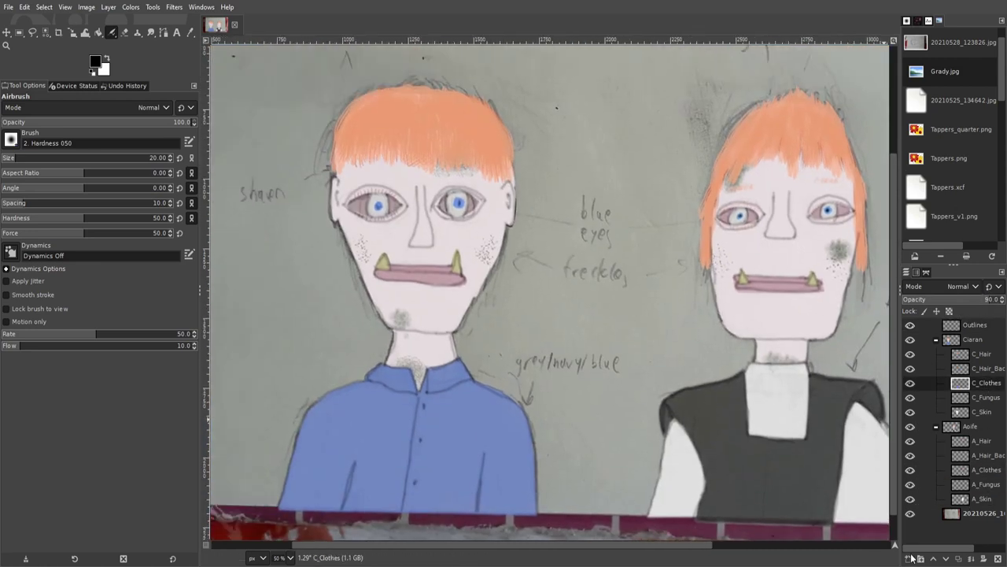
- Add a Background layer, crop to the paper to remove the red border, and fill it grey
shift+click(912, 558)
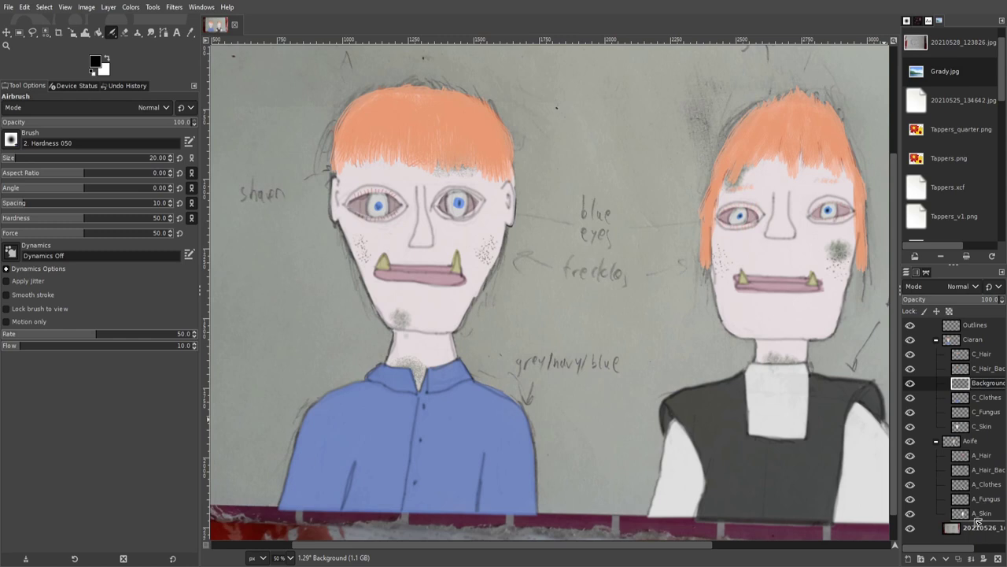
scroll(540, 321, down, 2)
key(shift+c)
drag(384, 146, 730, 396)
key(Return)
key(shift+b)
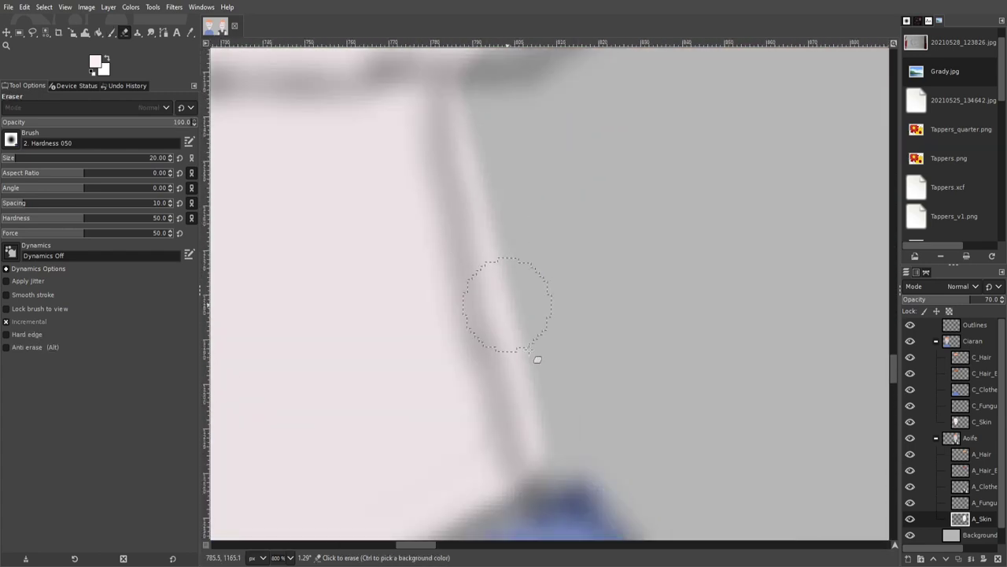
- On the left figure's skin layer, erase stray colour along the neck line and beside the face
click(931, 425)
drag(513, 360, 506, 292)
scroll(560, 363, down, 1)
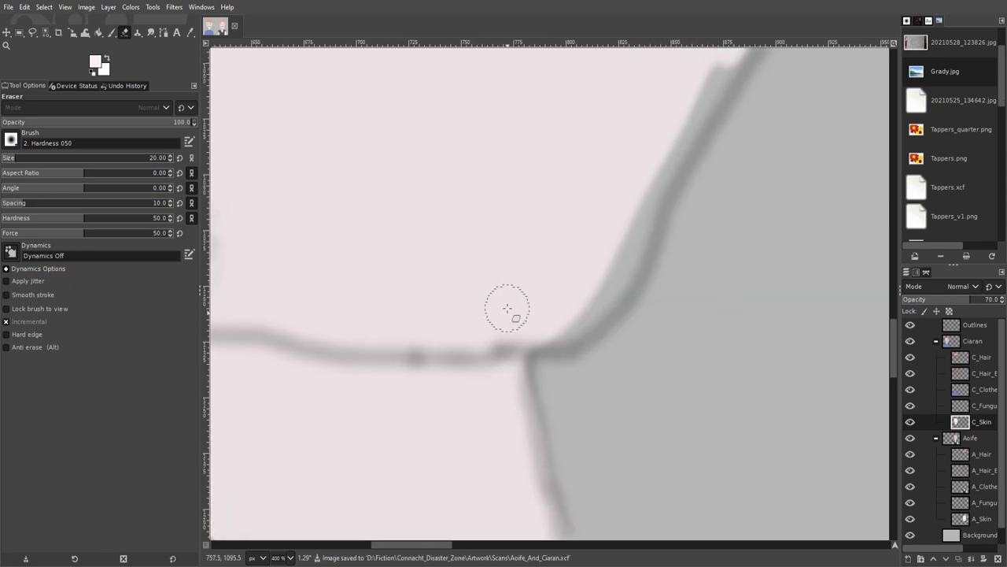
key(p)
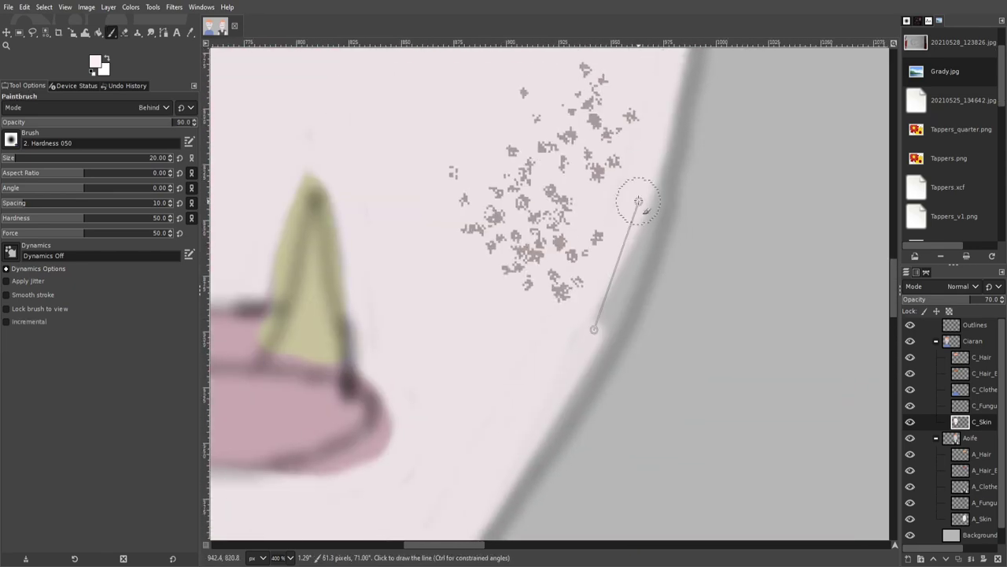
key(shift+e)
drag(716, 206, 719, 274)
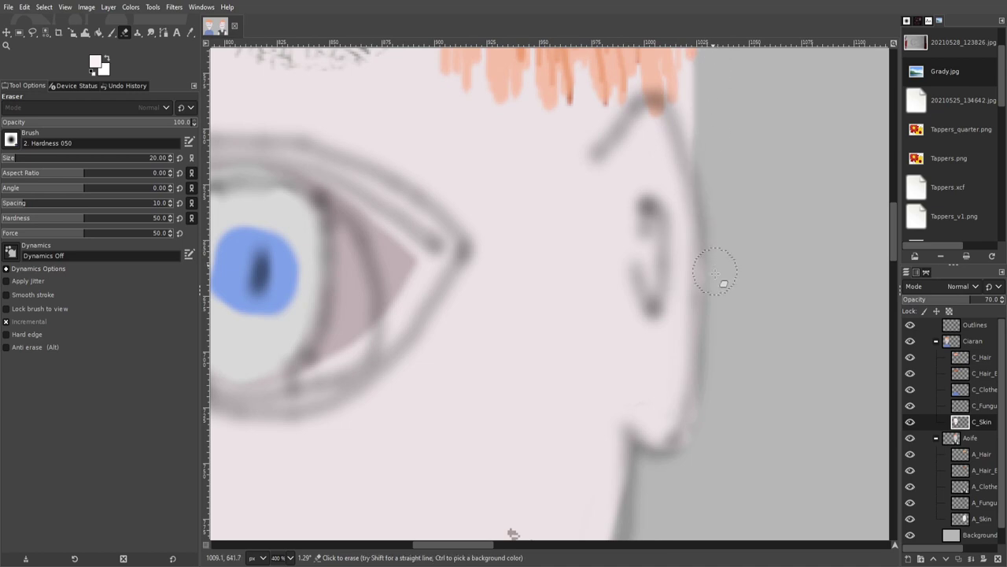
- Erase a further short stretch of stray skin colour along the left figure's neck edge
scroll(595, 339, left, 5)
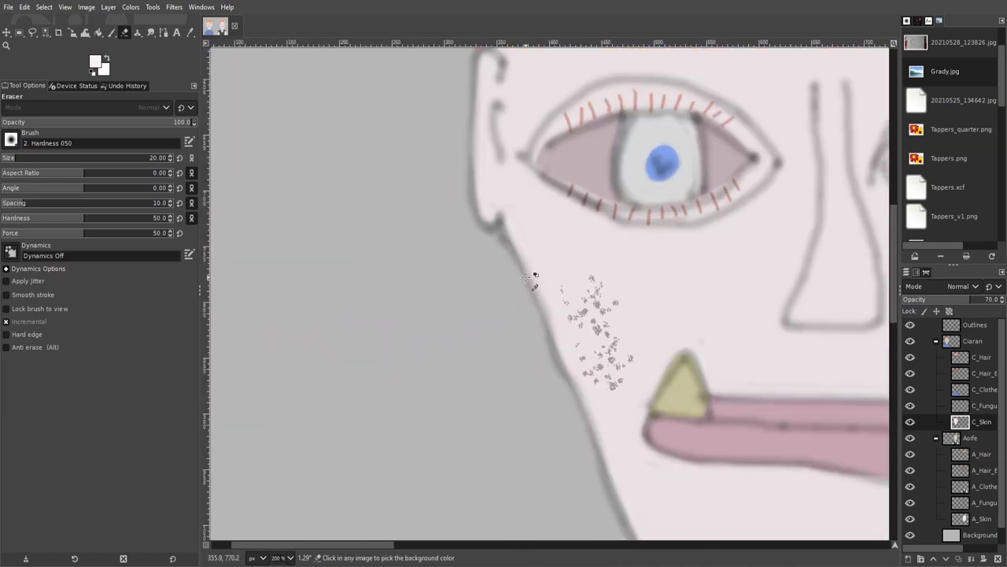
scroll(598, 331, down, 5)
scroll(607, 323, up, 1)
drag(691, 387, 708, 465)
scroll(674, 394, down, 2)
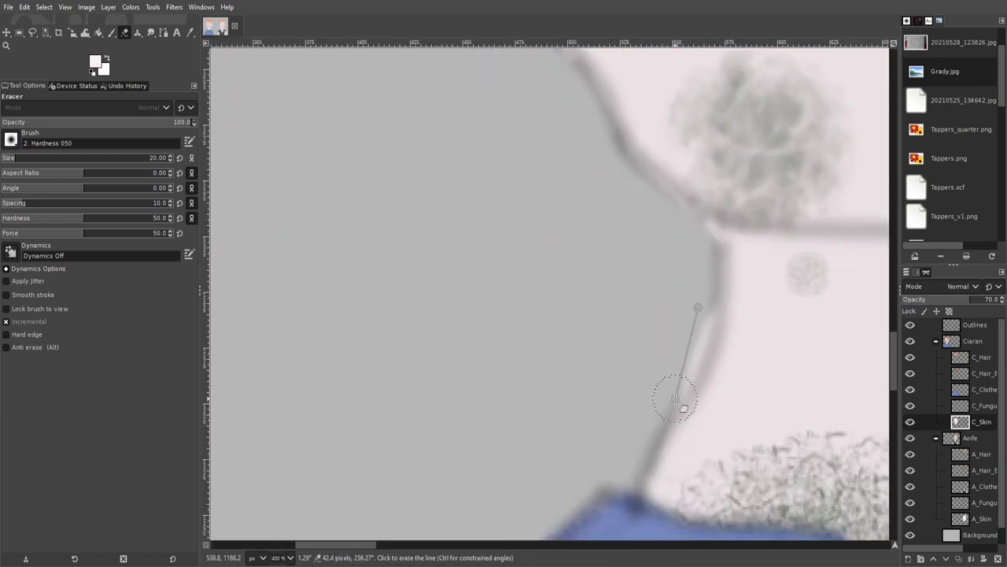
scroll(663, 348, down, 2)
scroll(675, 315, down, 4)
scroll(634, 296, up, 2)
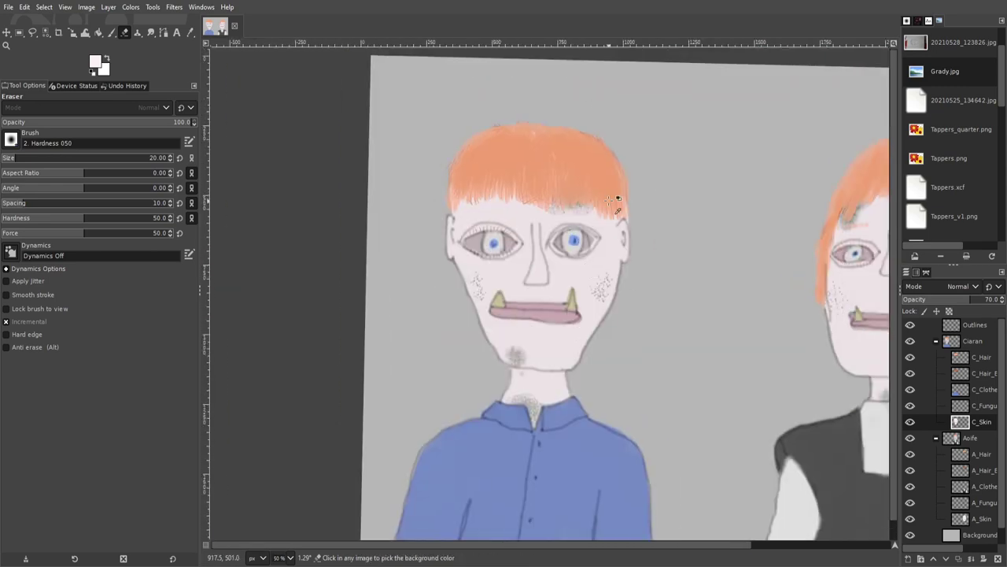
scroll(617, 200, up, 1)
alt+middle_click(551, 181)
- Paint four short orange eyelashes along the left figure's lower eyelid with the Paintbrush
key(p)
key(x)
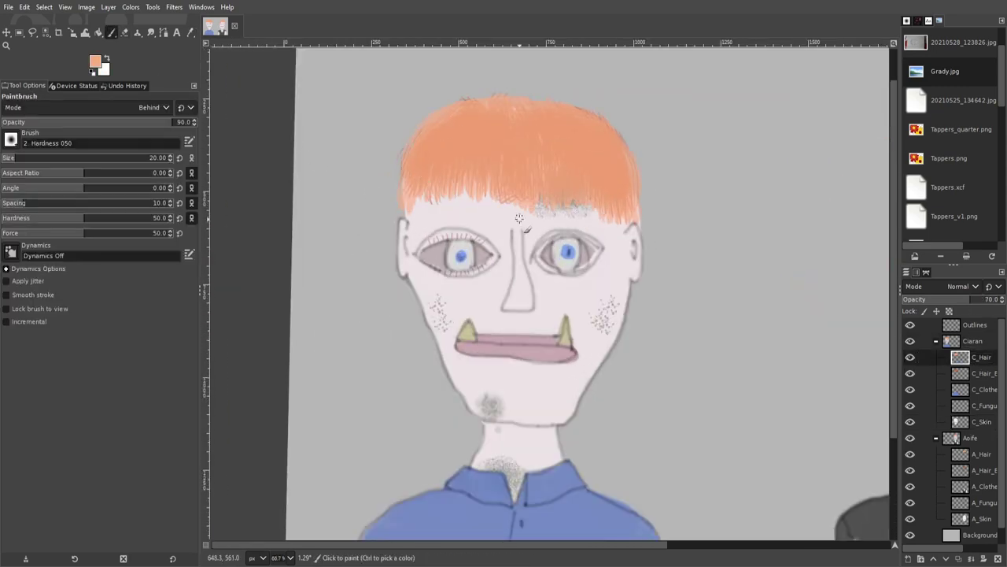
scroll(512, 284, up, 1)
scroll(543, 210, up, 2)
scroll(539, 212, up, 1)
drag(619, 234, 623, 258)
drag(599, 233, 587, 255)
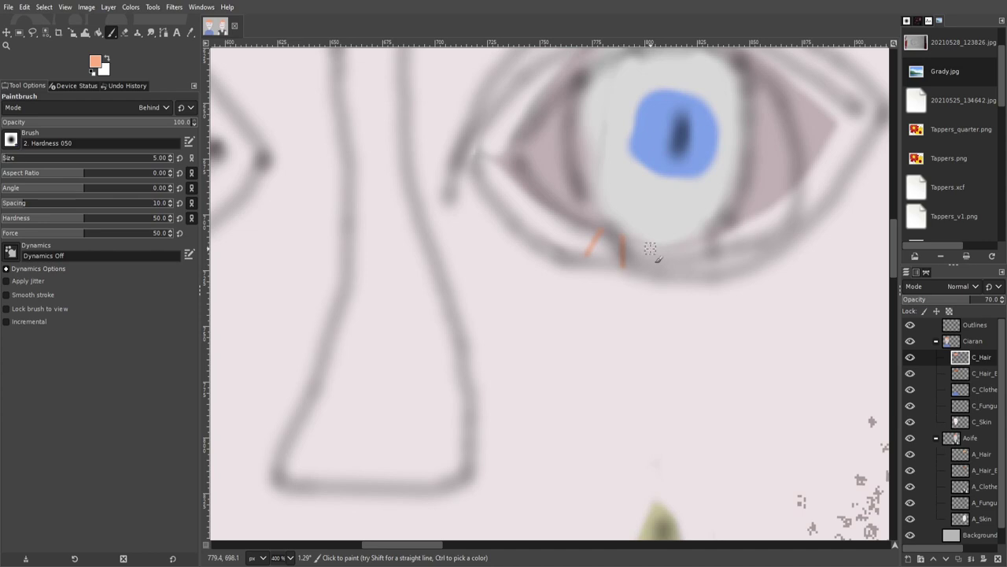
drag(545, 209, 538, 237)
drag(563, 222, 557, 244)
scroll(558, 228, up, 2)
scroll(757, 243, up, 1)
scroll(757, 242, right, 1)
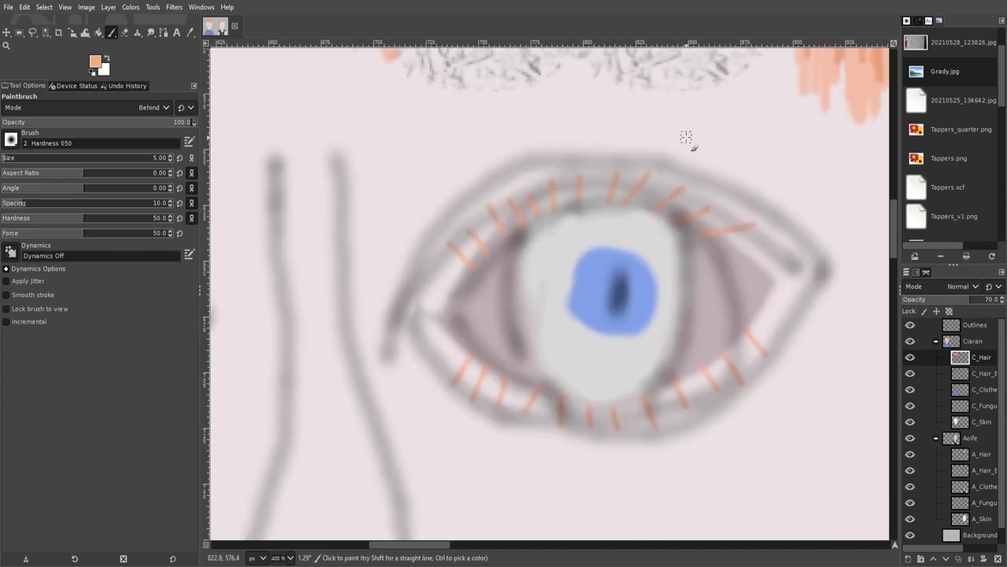
- Reset colours to black and white and airbrush-darken the eyelid outline on the Outlines layer
click(980, 422)
scroll(535, 232, up, 1)
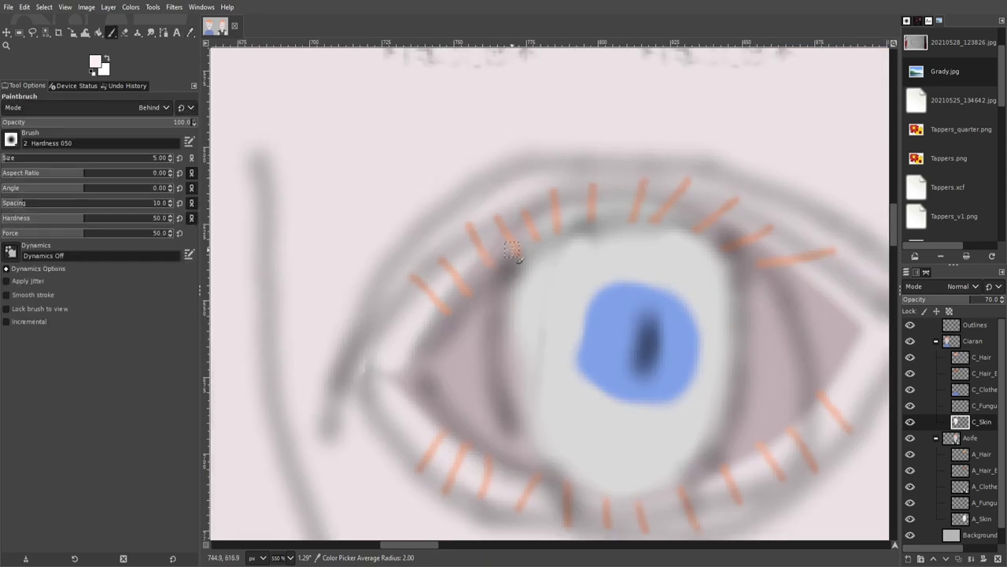
scroll(740, 278, right, 2)
scroll(739, 278, down, 1)
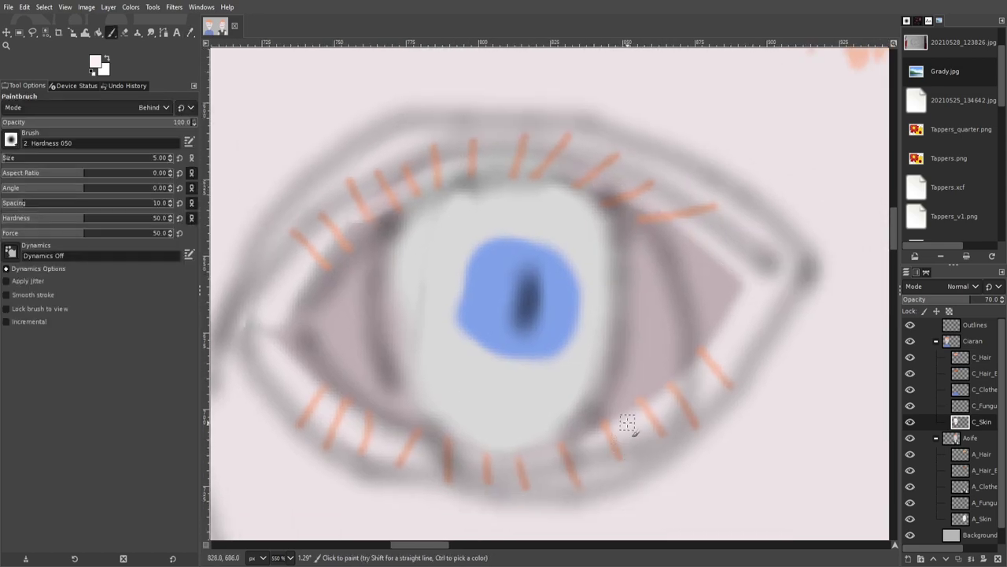
key(d)
key(Home)
key(a)
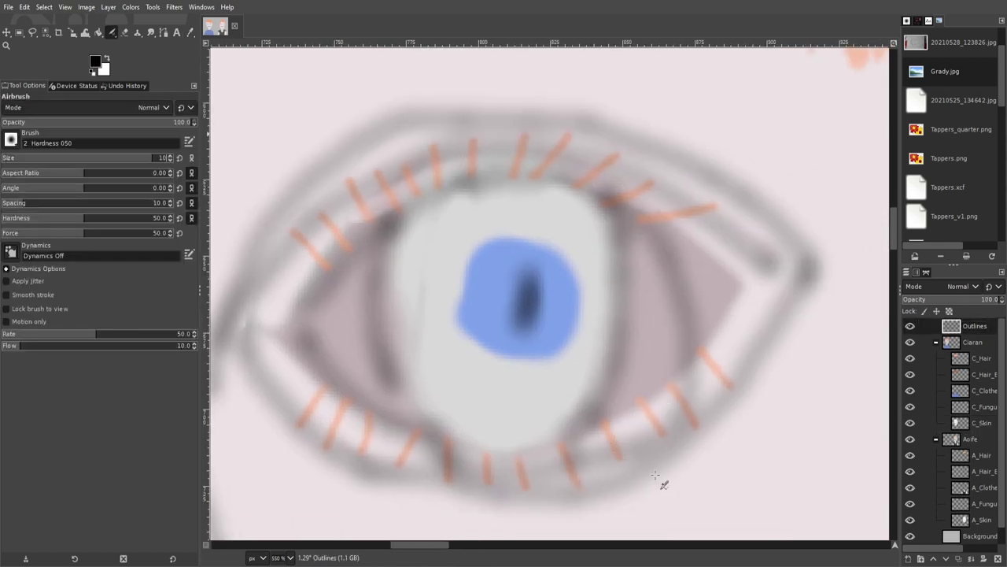
mouse_move(636, 410)
mouse_down()
mouse_move(540, 438)
mouse_move(393, 411)
mouse_up()
- Touch up the eyelid outline with the Eraser
key(shift+e)
drag(700, 346, 663, 272)
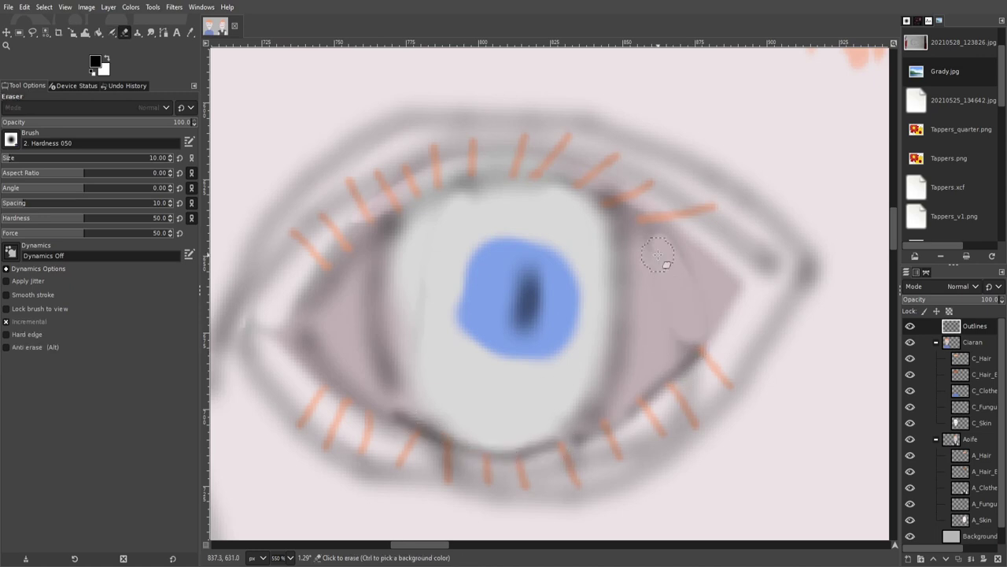
key(a)
ctrl+scroll(647, 333, down, 4)
ctrl+scroll(623, 378, up, 3)
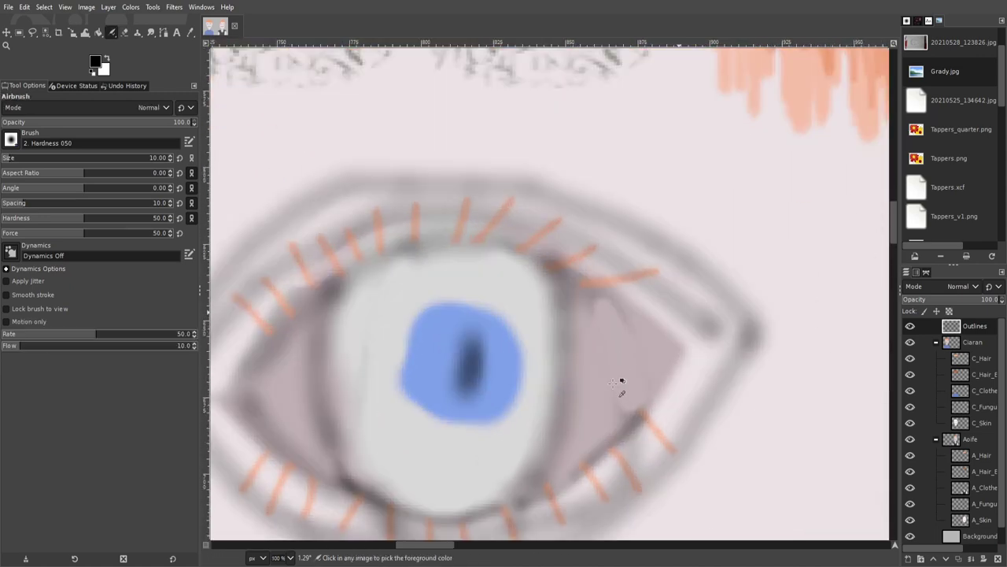
ctrl+scroll(578, 247, up, 3)
ctrl+scroll(585, 213, up, 2)
ctrl+scroll(585, 213, up, 1)
key(shift+e)
ctrl+scroll(585, 214, down, 2)
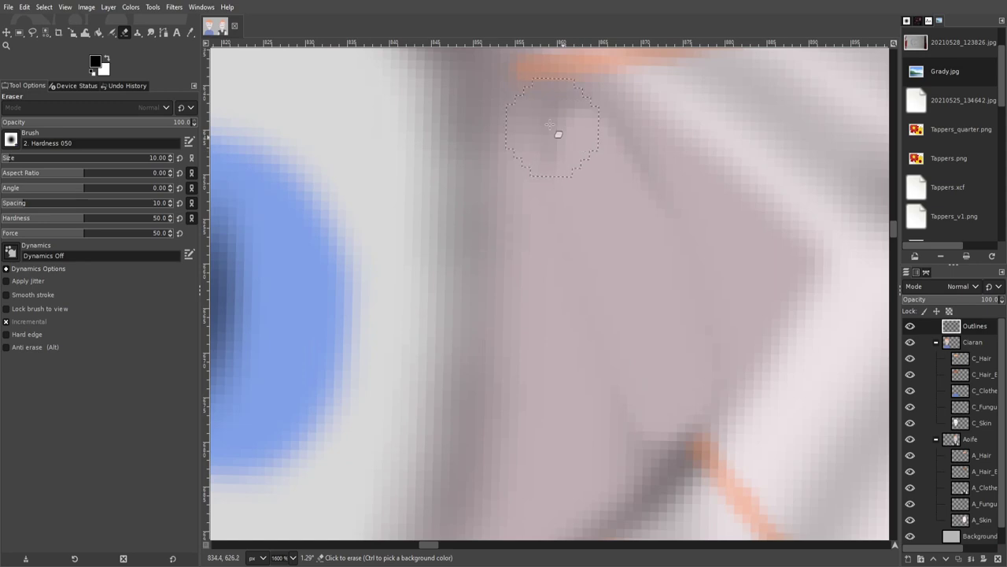
- Save the drawing as a GIMP XCF project
key(ctrl+s)
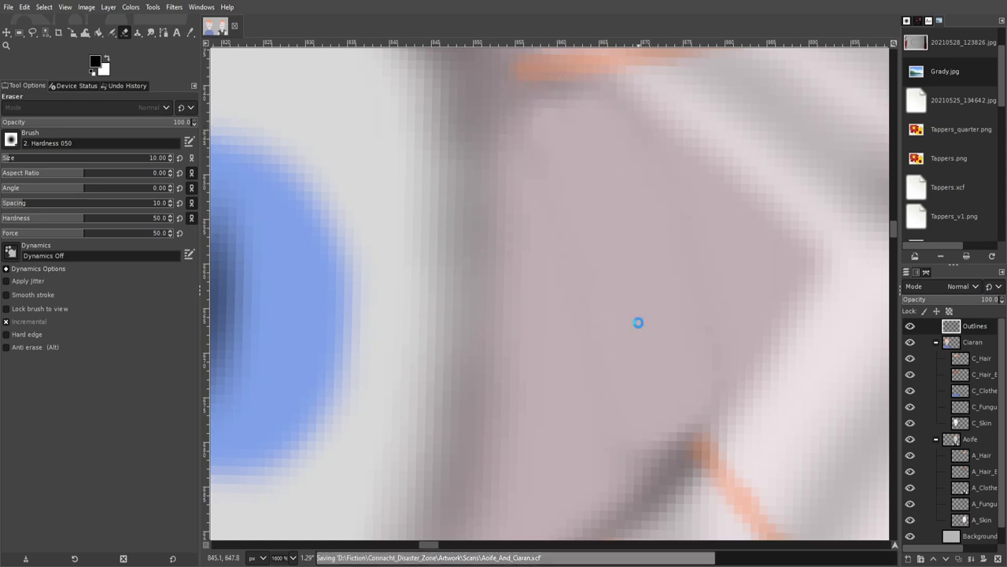
ctrl+scroll(436, 314, down, 10)
click(976, 422)
key(shift+o)
- Check the skin, clothes and background layers with Select by Color, then clear the selection
click(677, 307)
scroll(935, 461, down, 1)
click(941, 379)
scroll(661, 370, right, 5)
click(976, 502)
click(785, 273)
click(975, 518)
click(756, 378)
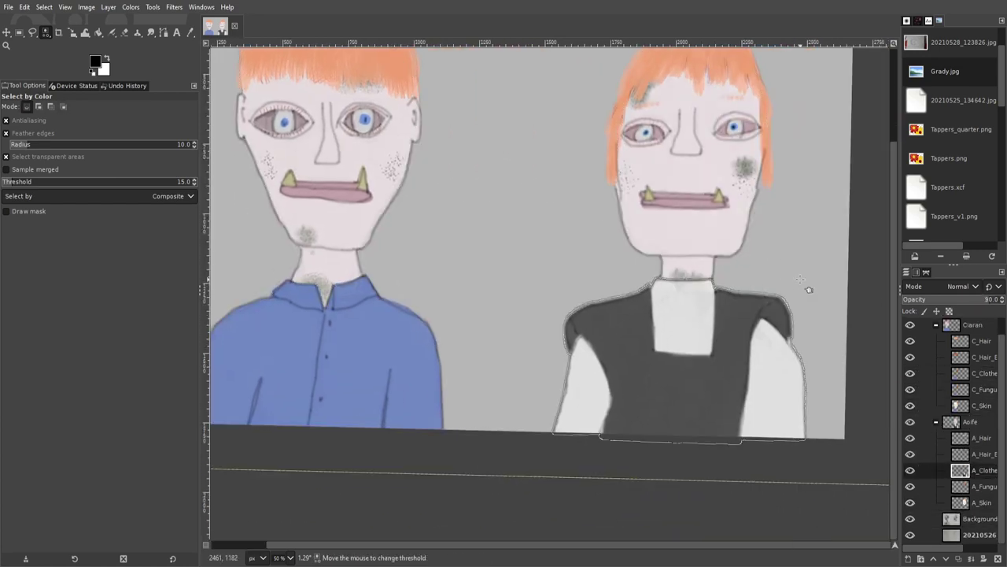
click(975, 534)
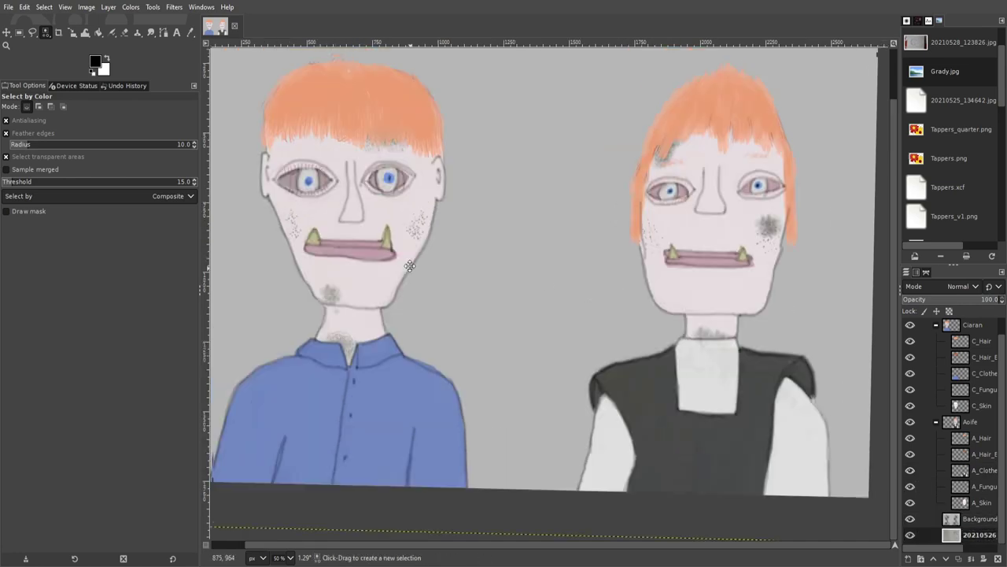
key(ctrl+shift+a)
key(minus)
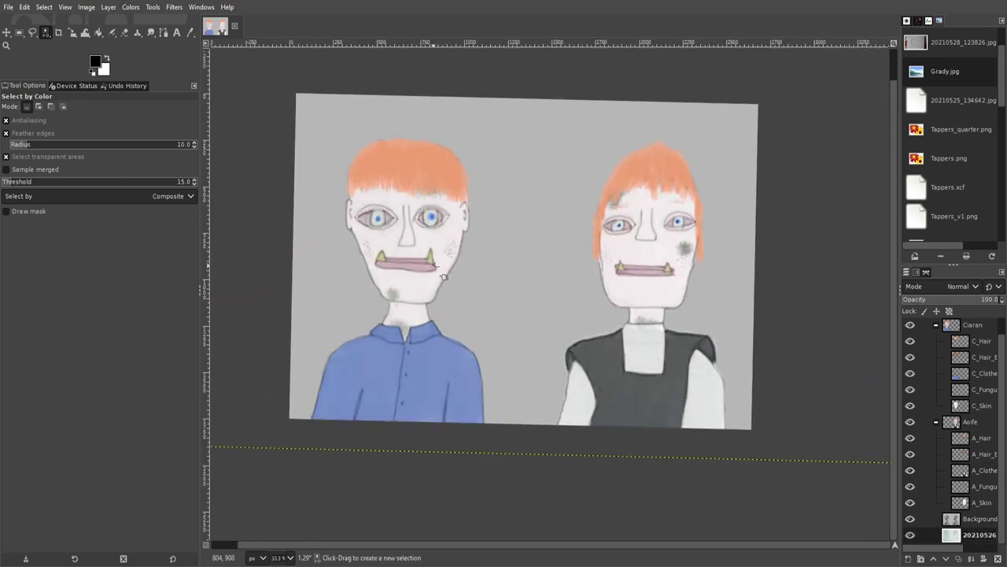
key(plus)
key(plus)
- Review the clothes layers and make the left figure's skin layer active
click(984, 470)
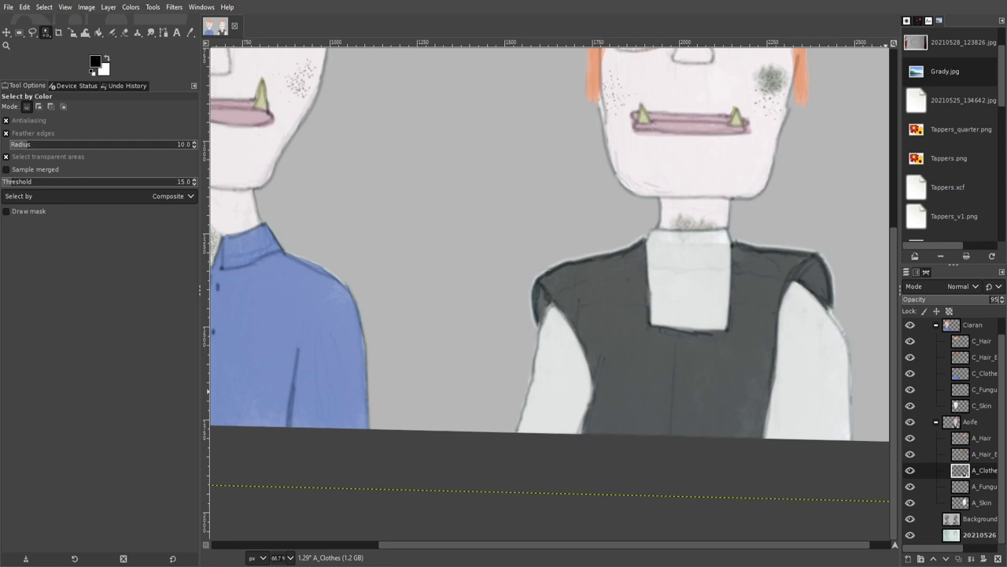
scroll(731, 347, left, 3)
scroll(756, 360, left, 3)
click(980, 375)
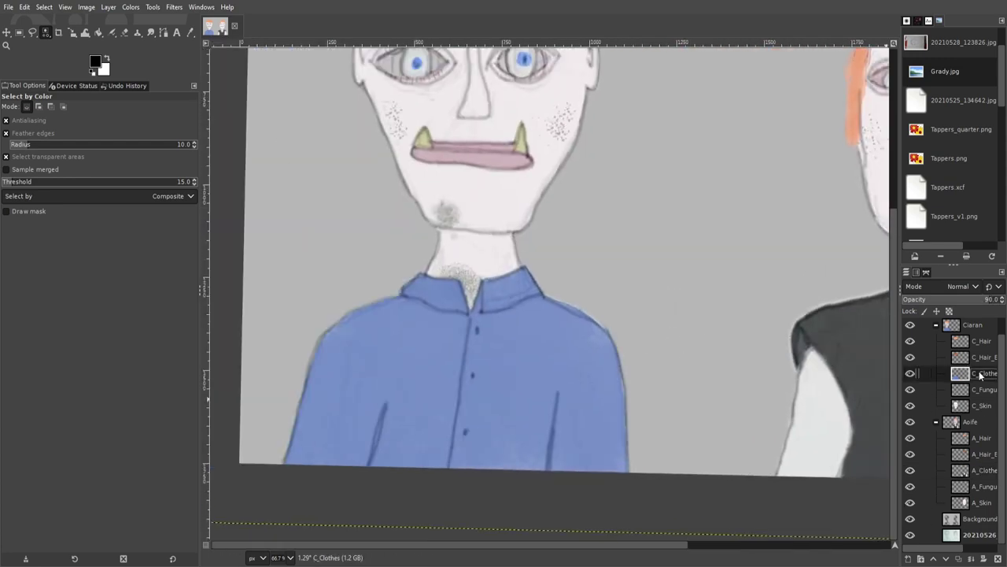
click(981, 405)
scroll(582, 251, right, 6)
scroll(596, 231, up, 3)
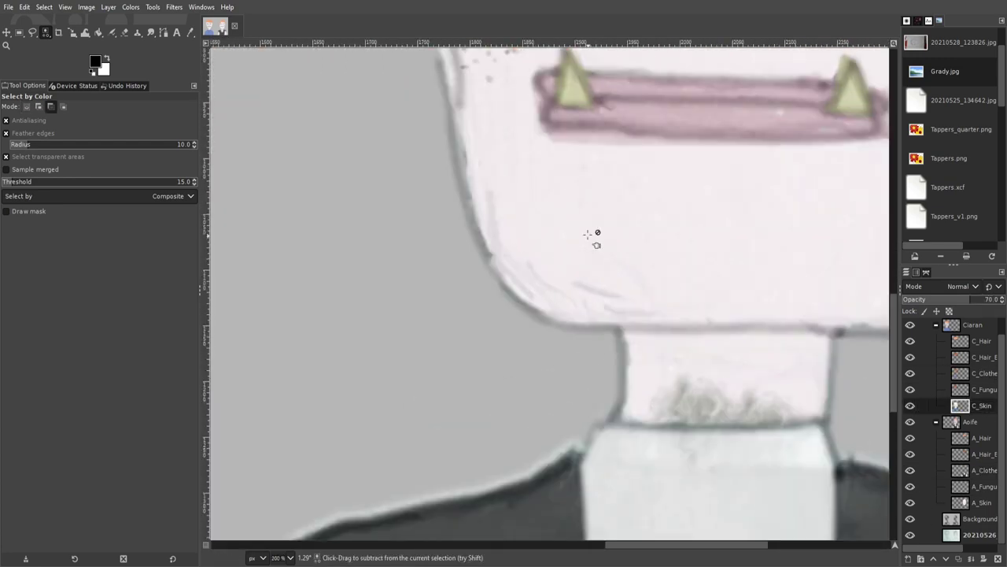
scroll(571, 250, down, 3)
scroll(594, 126, up, 5)
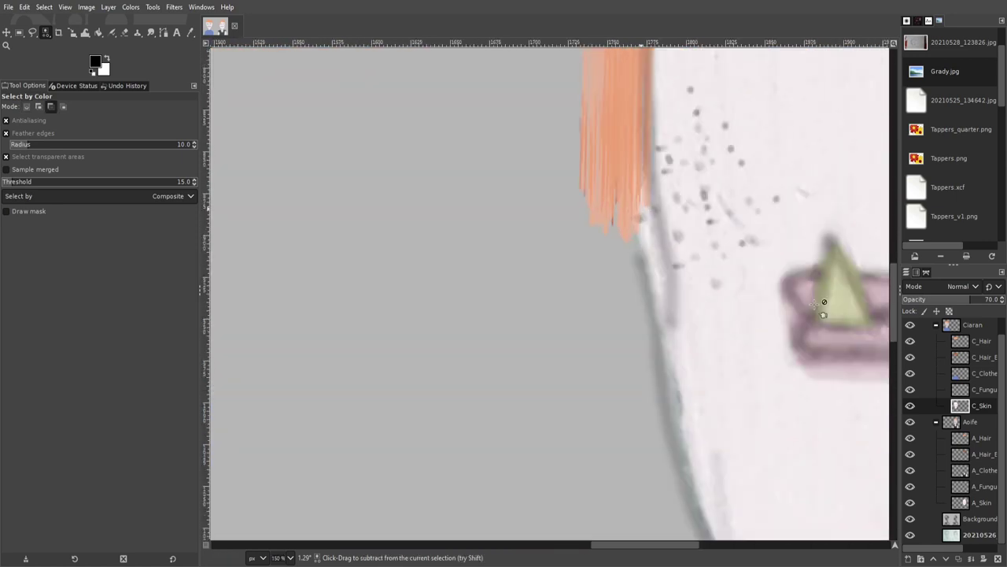
- Erase the dark edge where the right figure's hair meets her cheek
key(shift+e)
drag(633, 263, 629, 67)
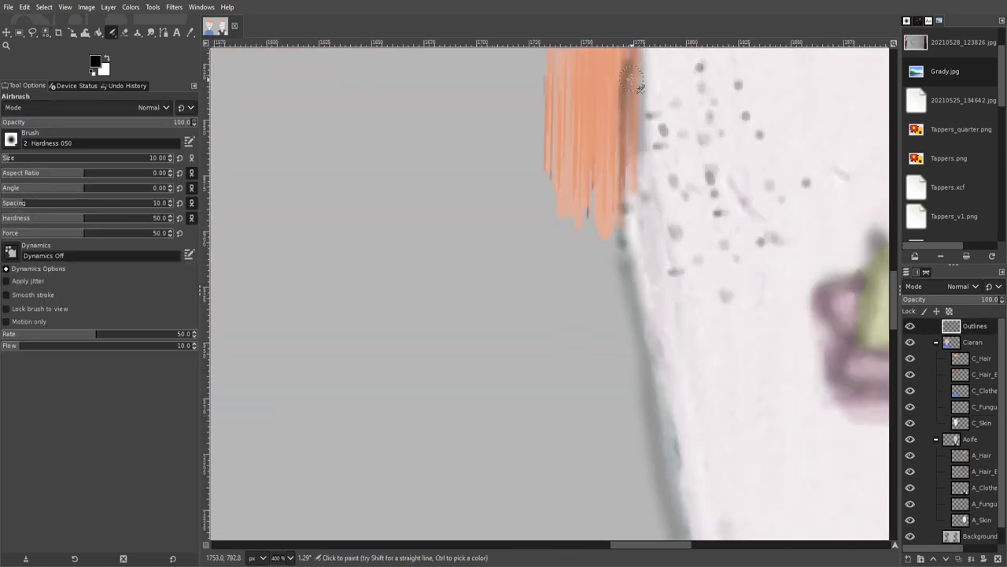
scroll(625, 252, up, 2)
scroll(624, 247, up, 3)
drag(624, 247, 623, 294)
scroll(623, 294, down, 2)
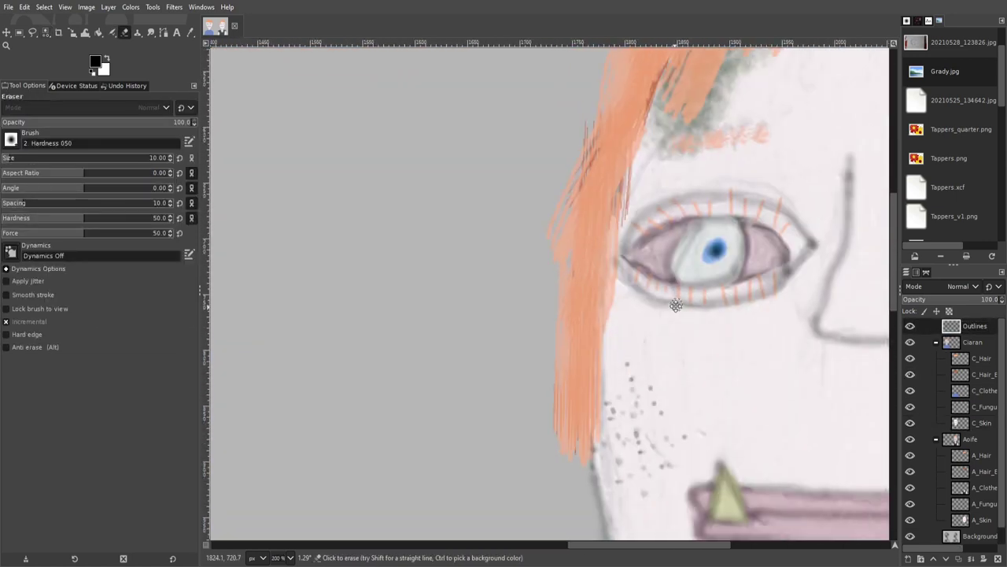
scroll(633, 299, right, 8)
scroll(633, 275, up, 1)
scroll(620, 293, down, 2)
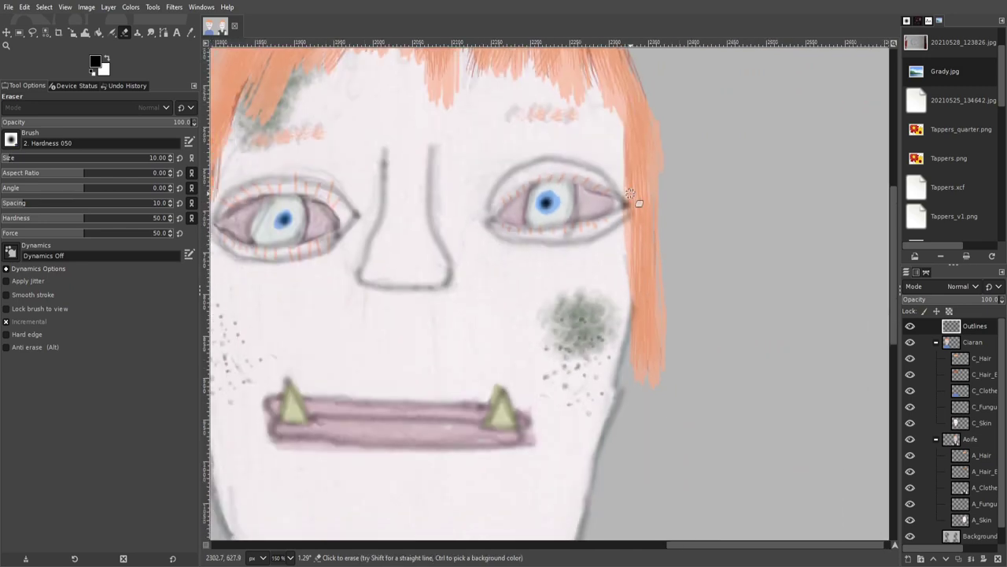
- Fit the whole image in the window and save the drawing
click(982, 455)
scroll(630, 212, up, 1)
scroll(647, 259, up, 1)
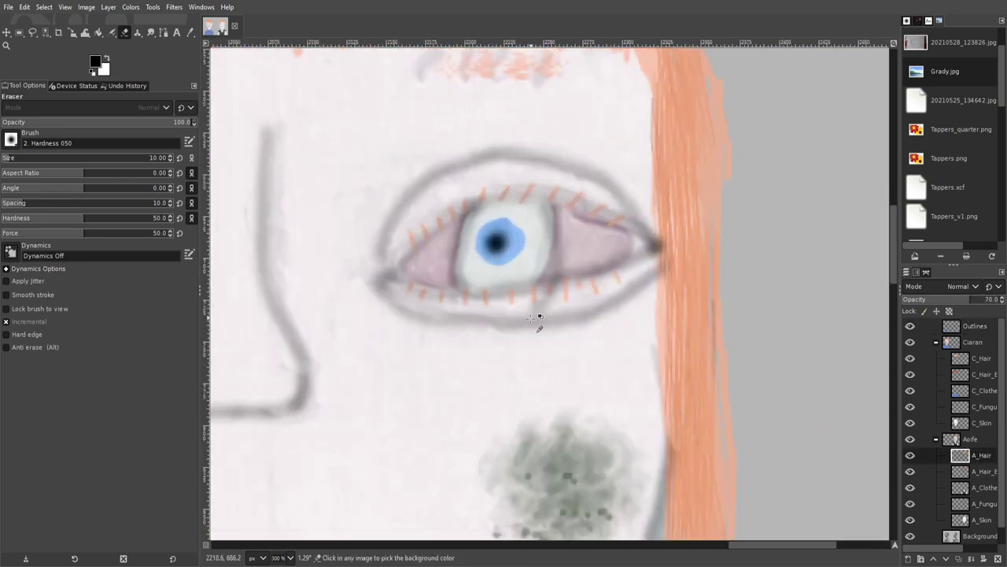
key(shift+ctrl+j)
key(ctrl+s)
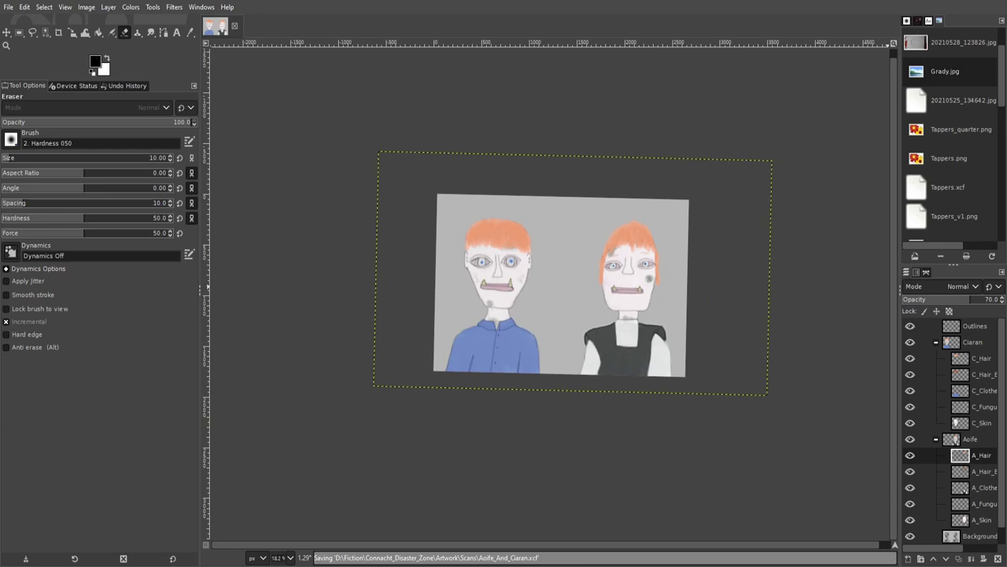